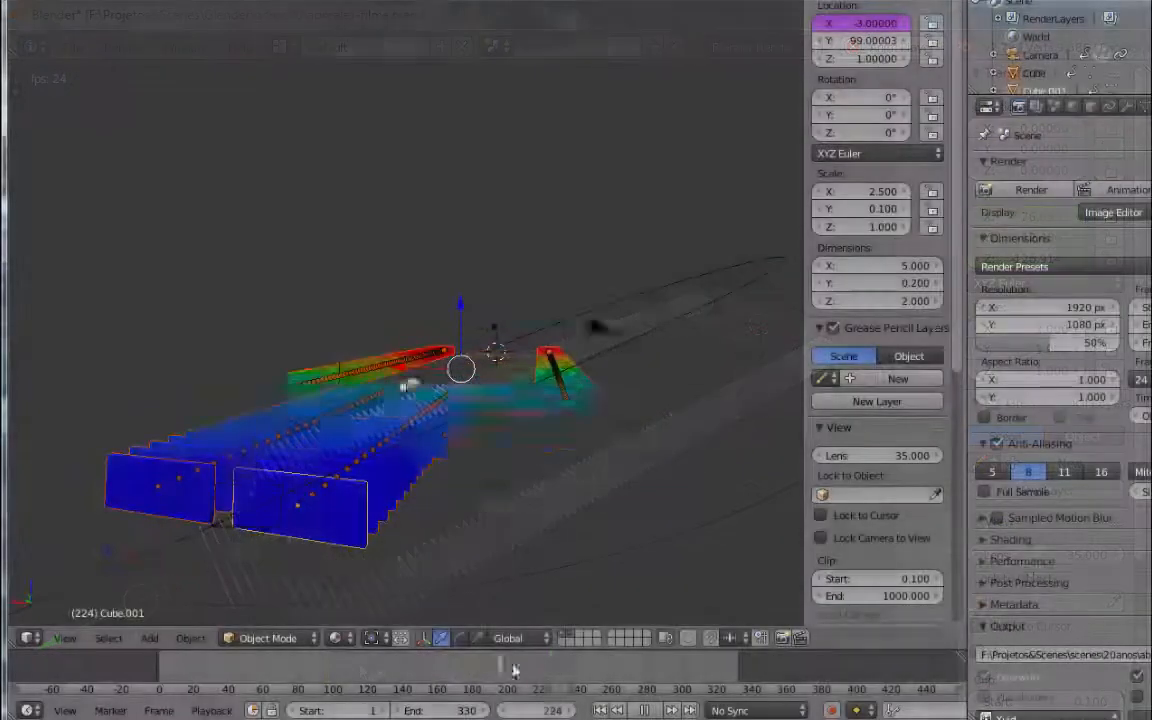
left_click_drag(507, 673, 548, 673)
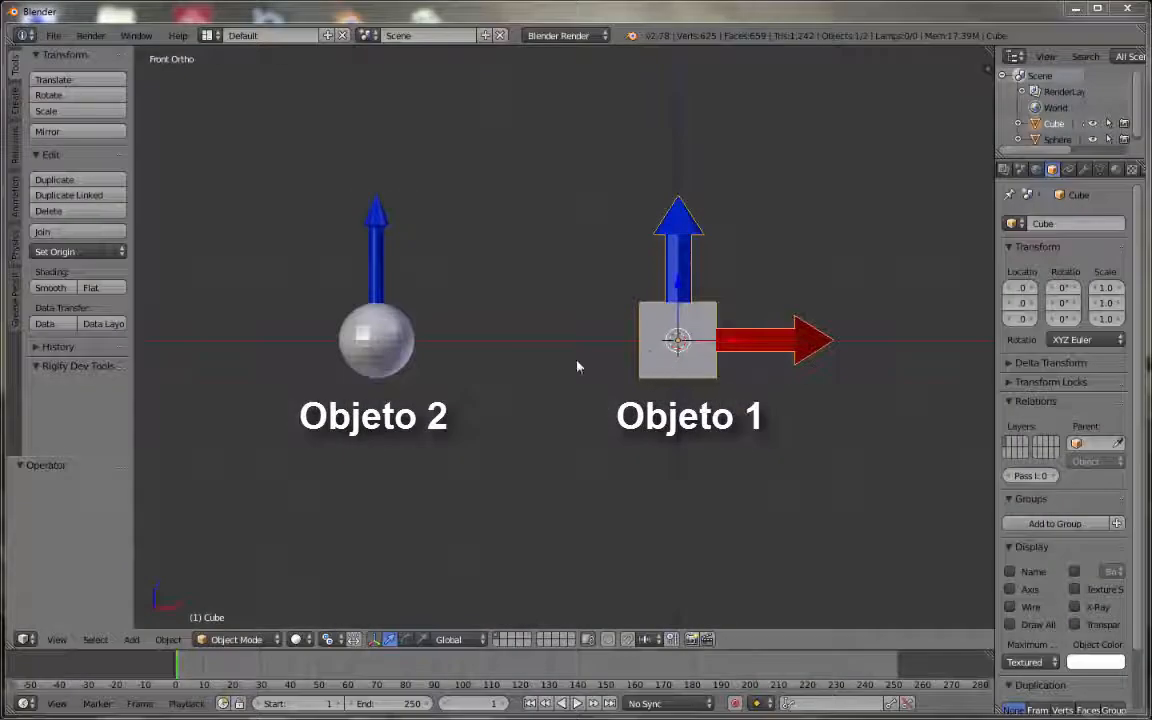
Step: Display the cube's transform properties beside the 3D view, with both the cube and the sphere in sight
middle_click_drag(383, 365, 573, 472)
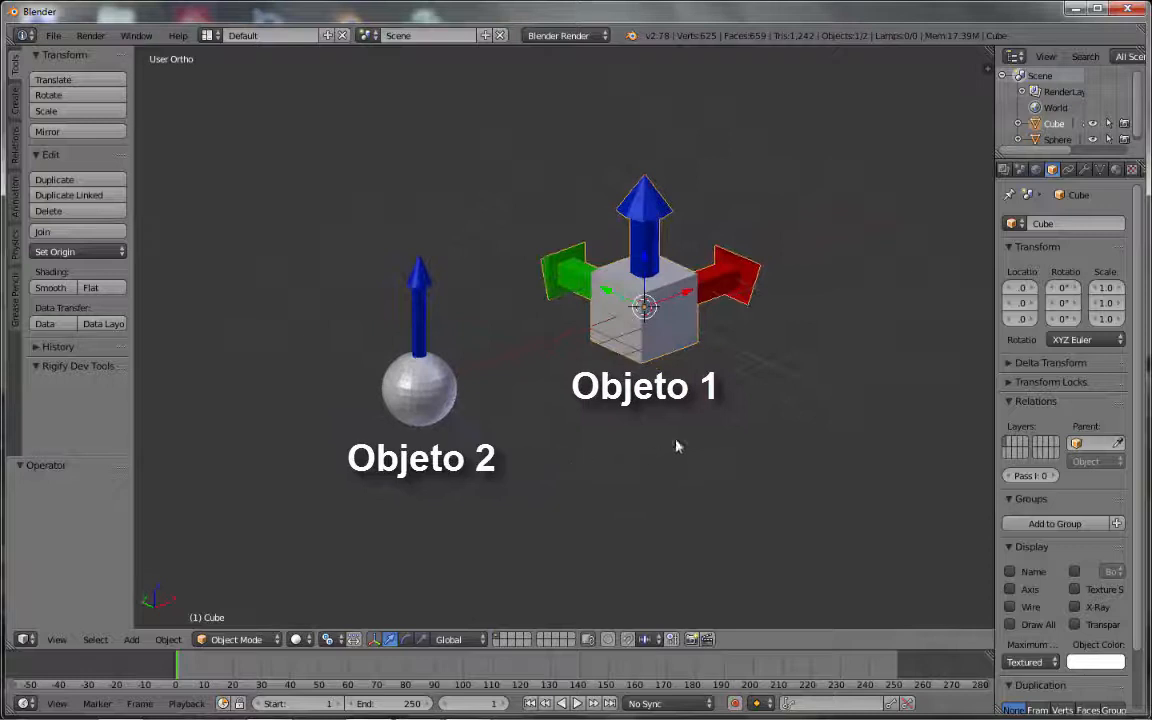
middle_click_drag(676, 450, 594, 493, "shift")
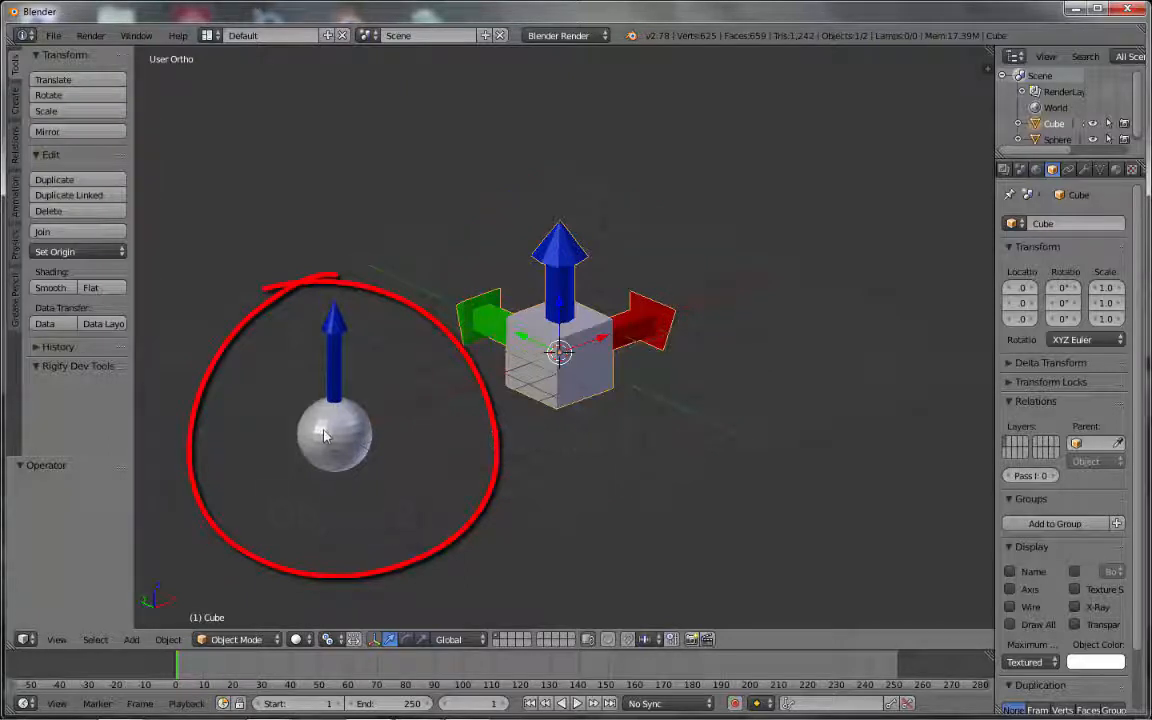
key("n")
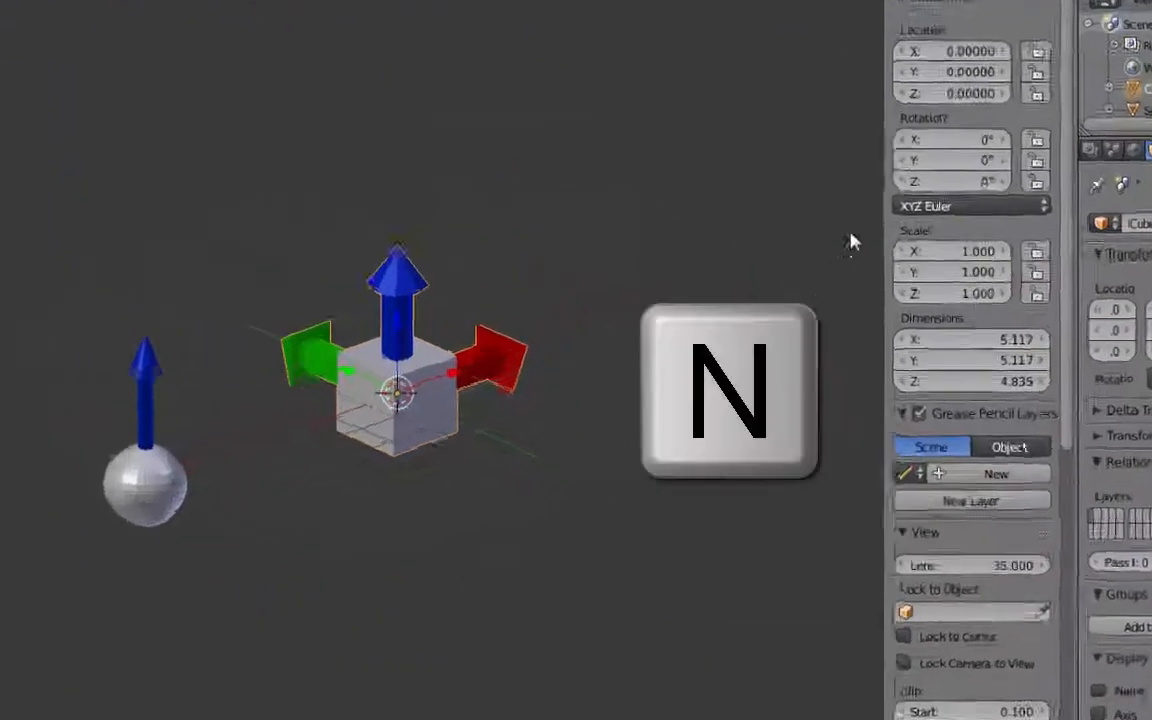
mouse_move(995, 163)
left_mouse_down()
mouse_move(1070, 163)
mouse_move(787, 154)
left_mouse_up()
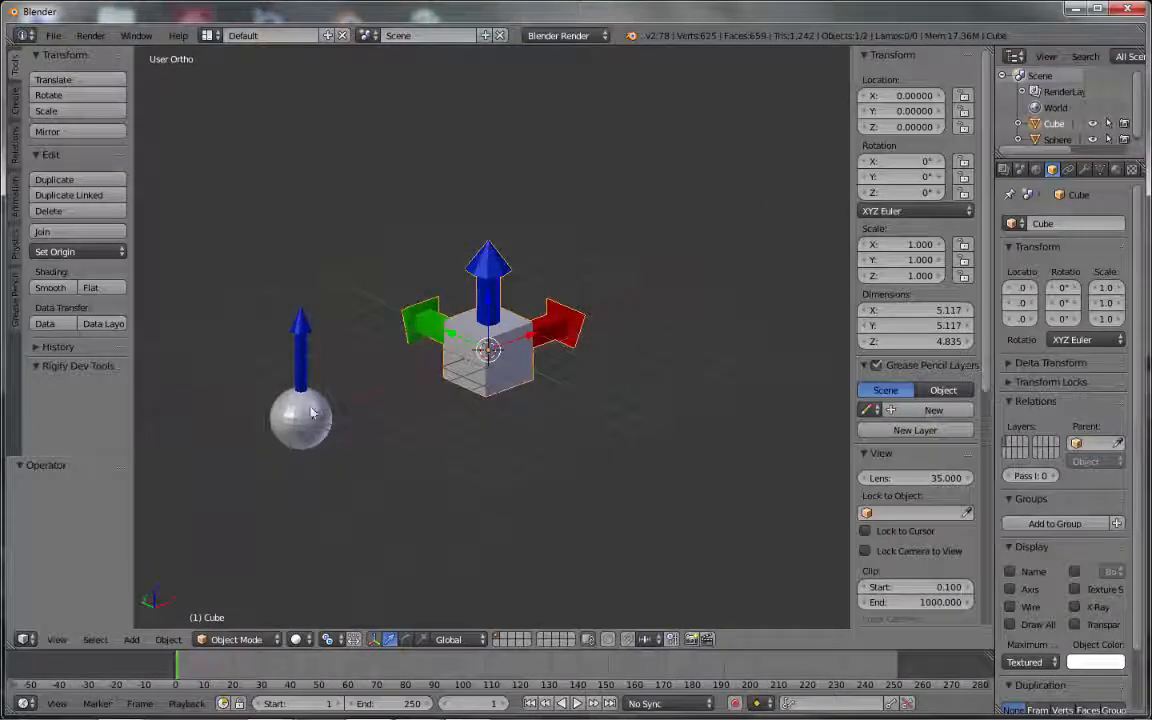
Step: Try moving the sphere about 3.24 units along the global Z axis and undo the move
right_click(312, 413)
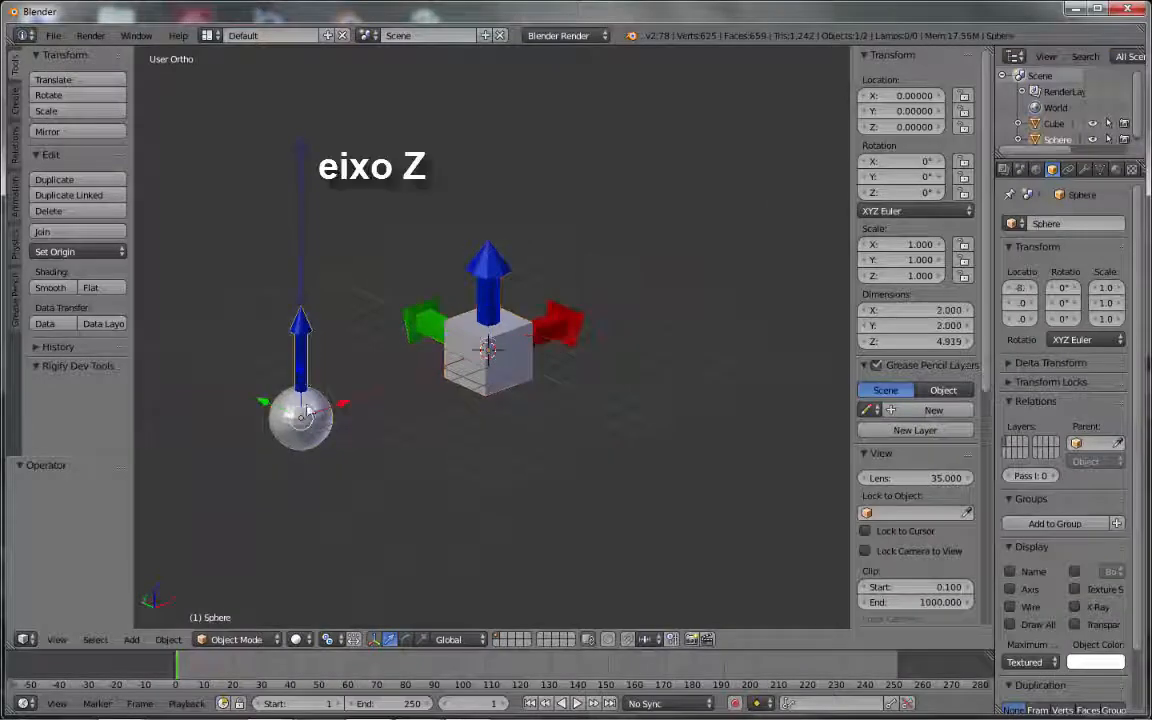
key("g")
key("z")
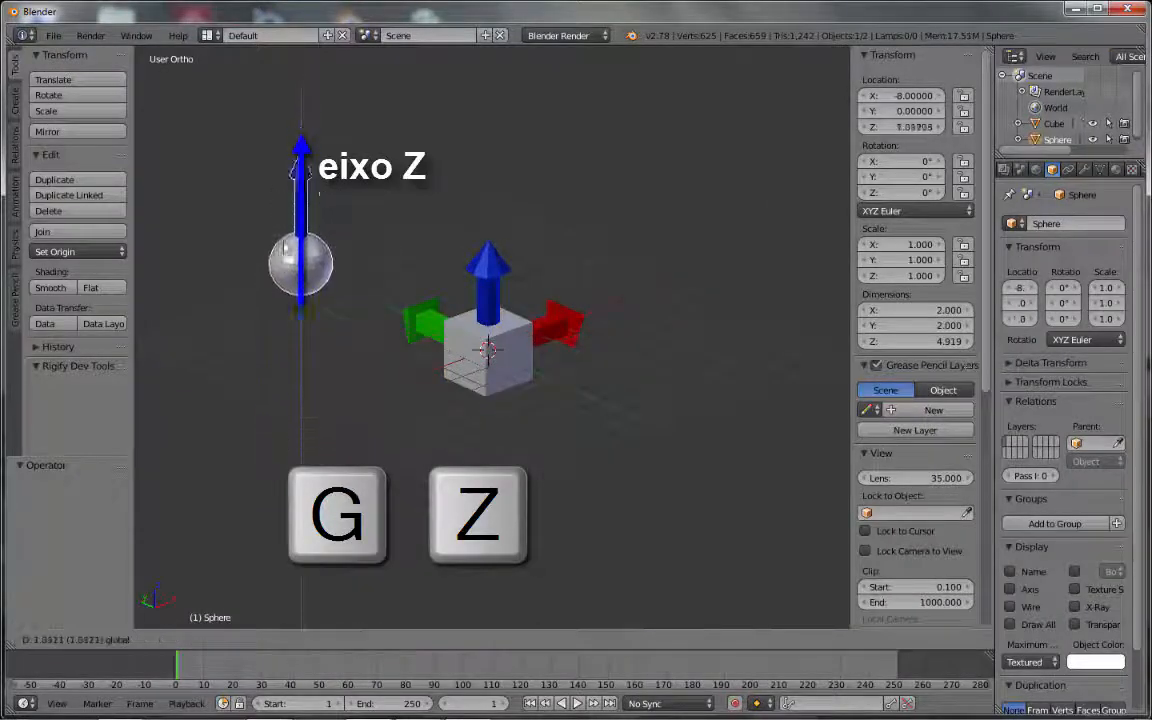
left_click(278, 291)
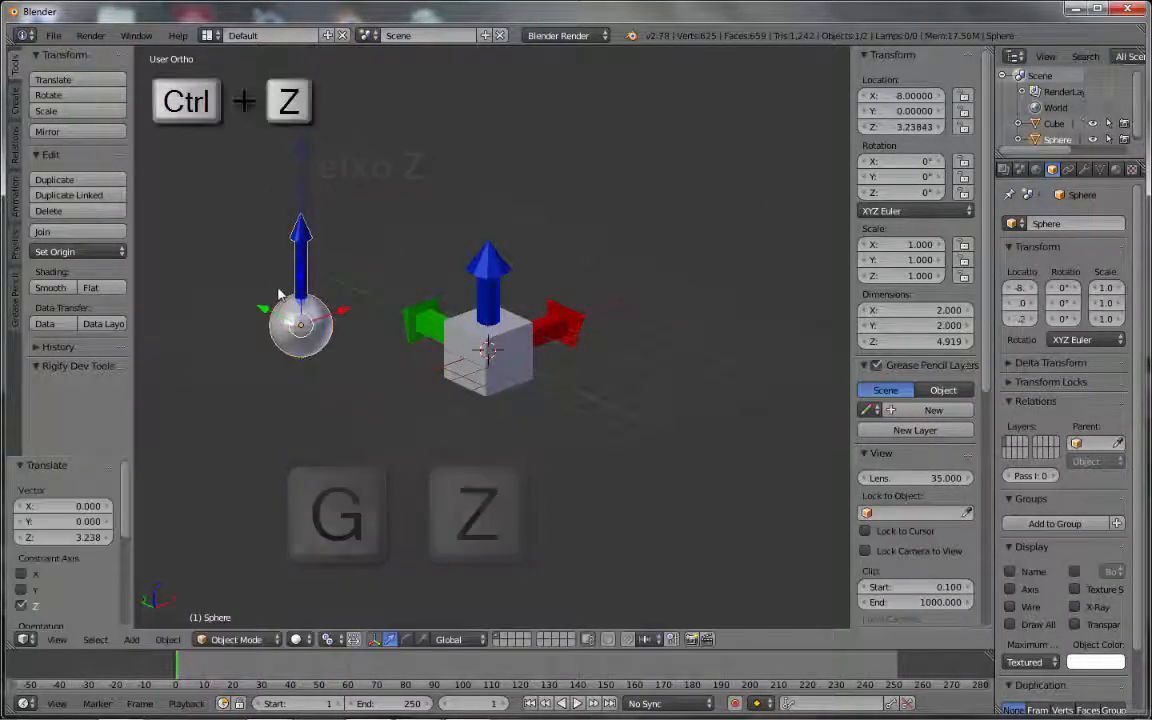
key("ctrl+z")
Step: Add a manually created single driver to the cube's Z rotation
right_click(500, 356)
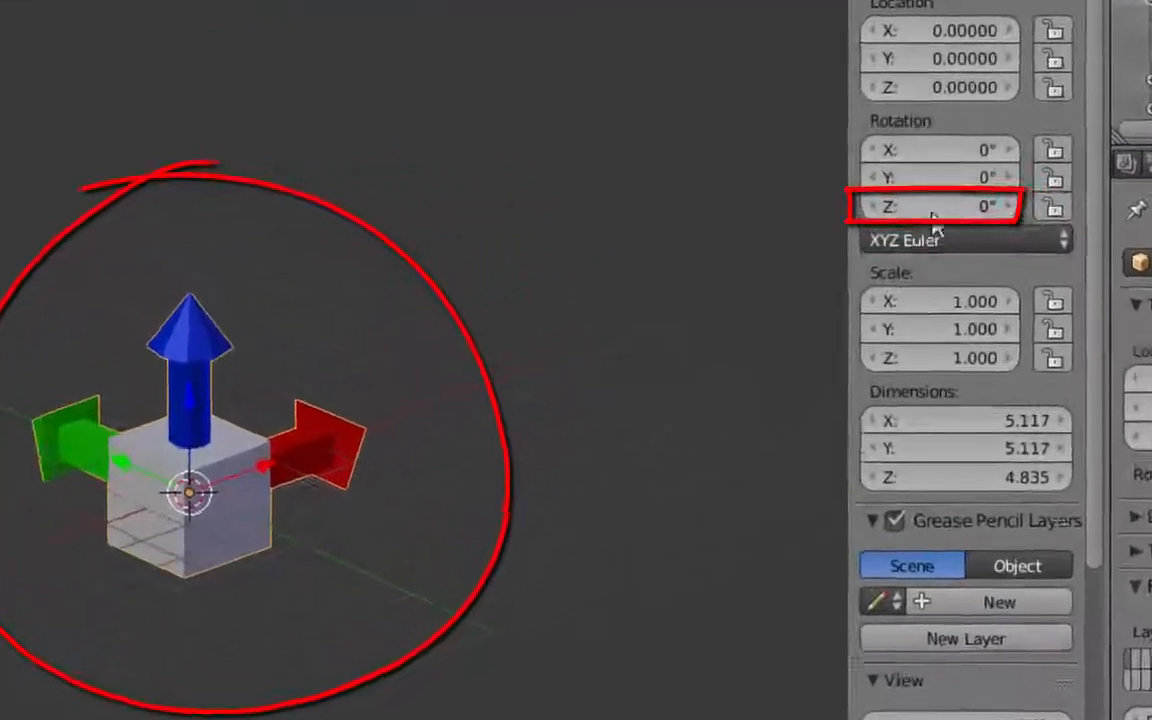
right_click(942, 216)
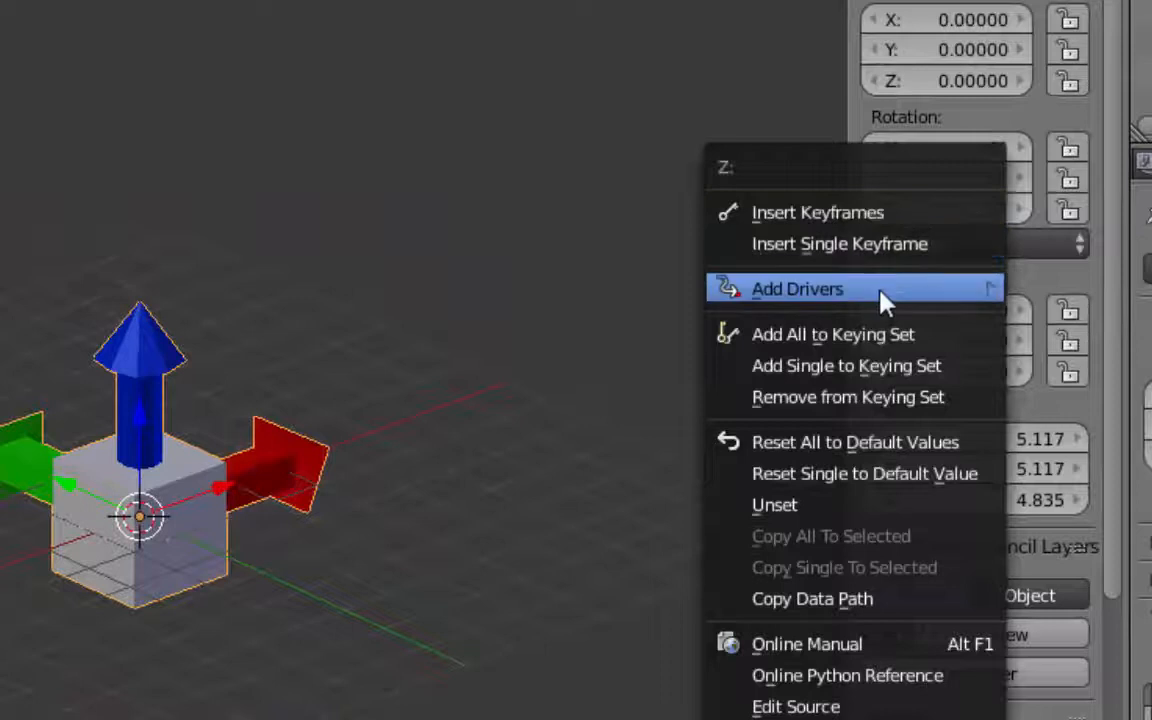
mouse_move(885, 295)
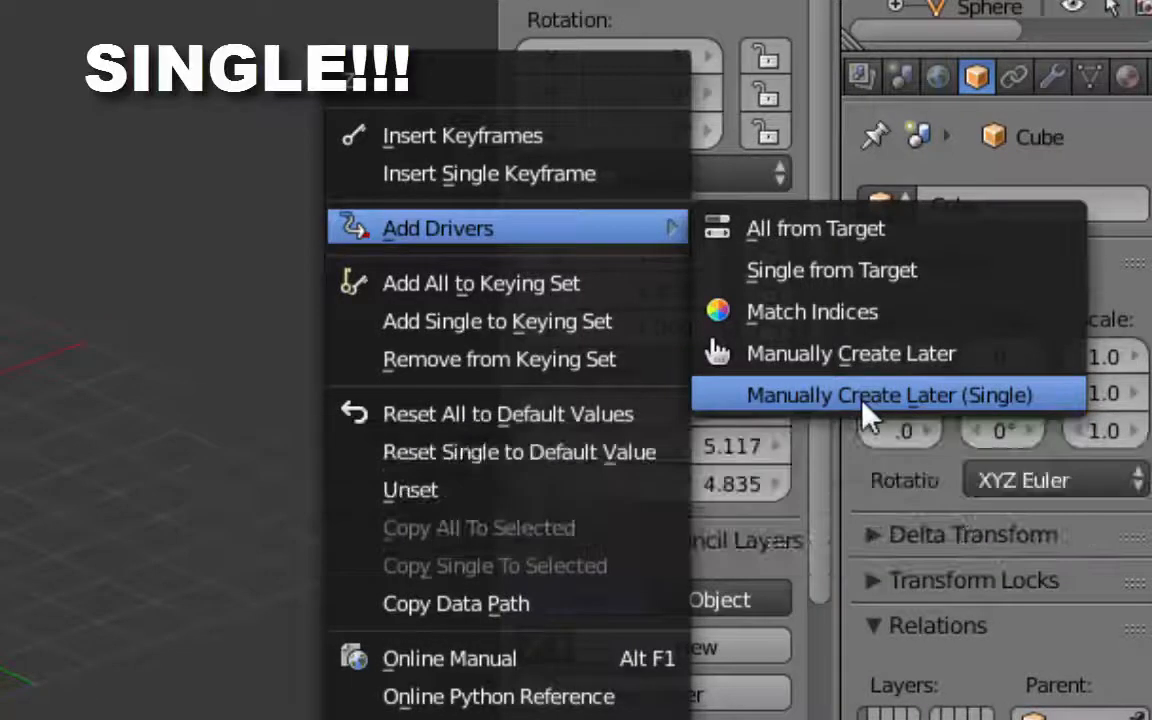
left_click(866, 400)
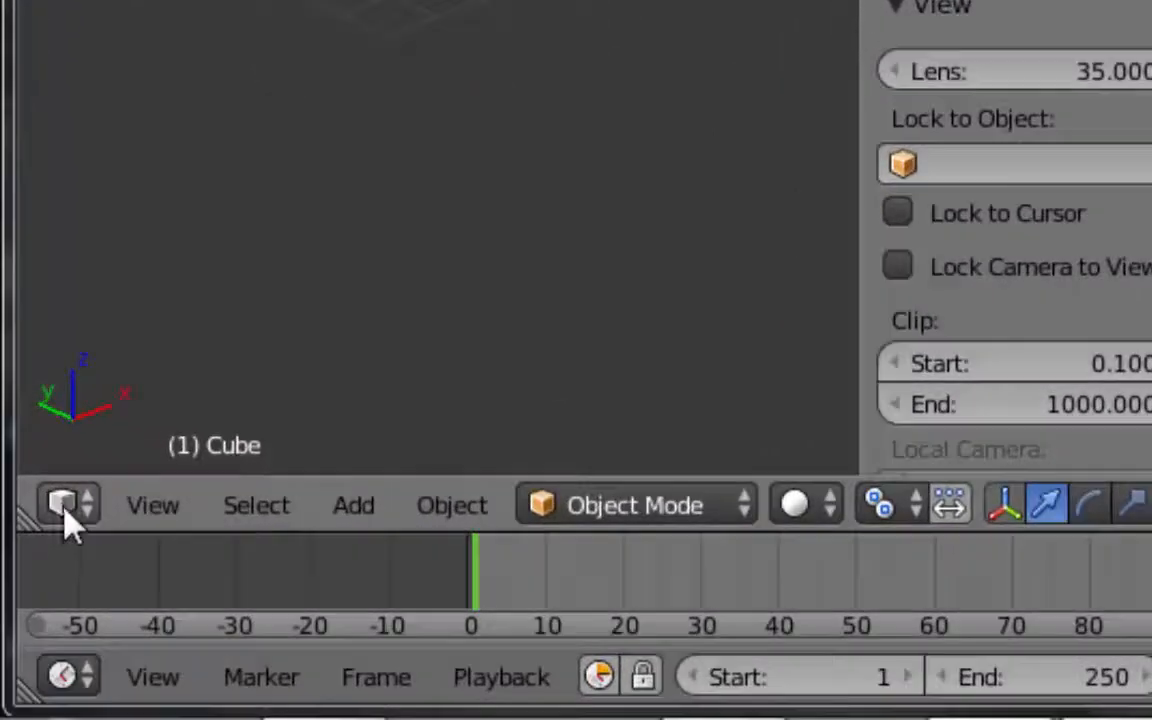
Step: Open a Graph Editor in Drivers mode next to the 3D view
left_click(65, 510)
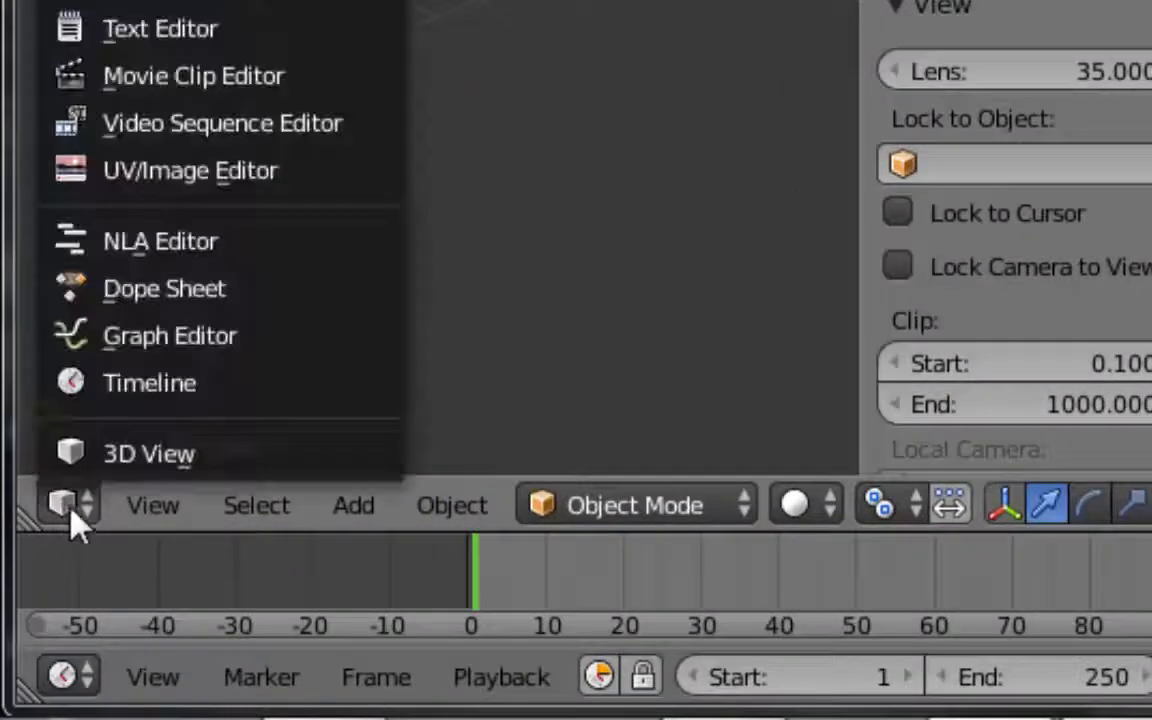
left_click(190, 336)
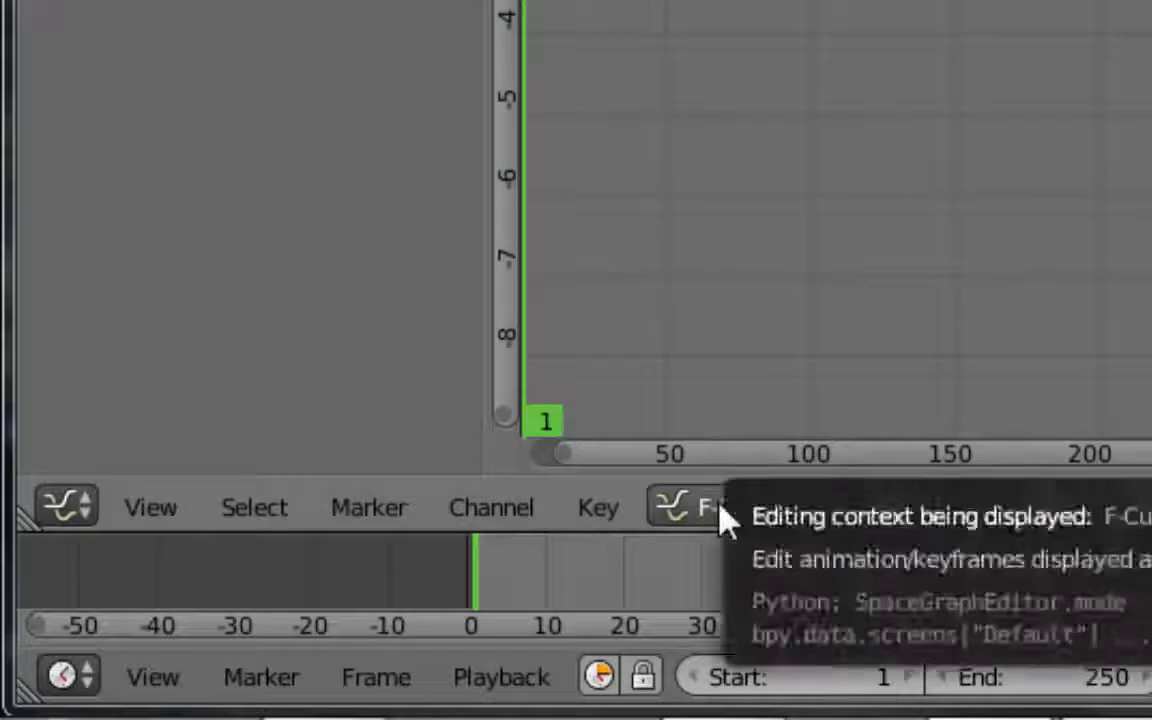
left_click(722, 512)
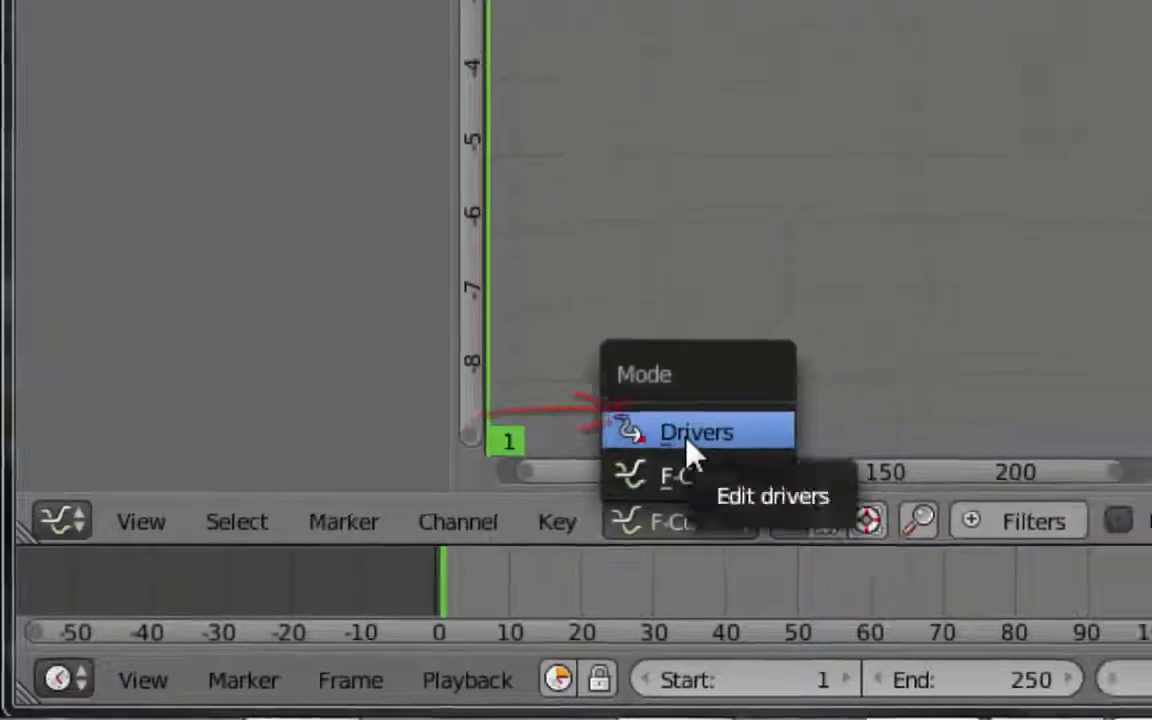
left_click(693, 440)
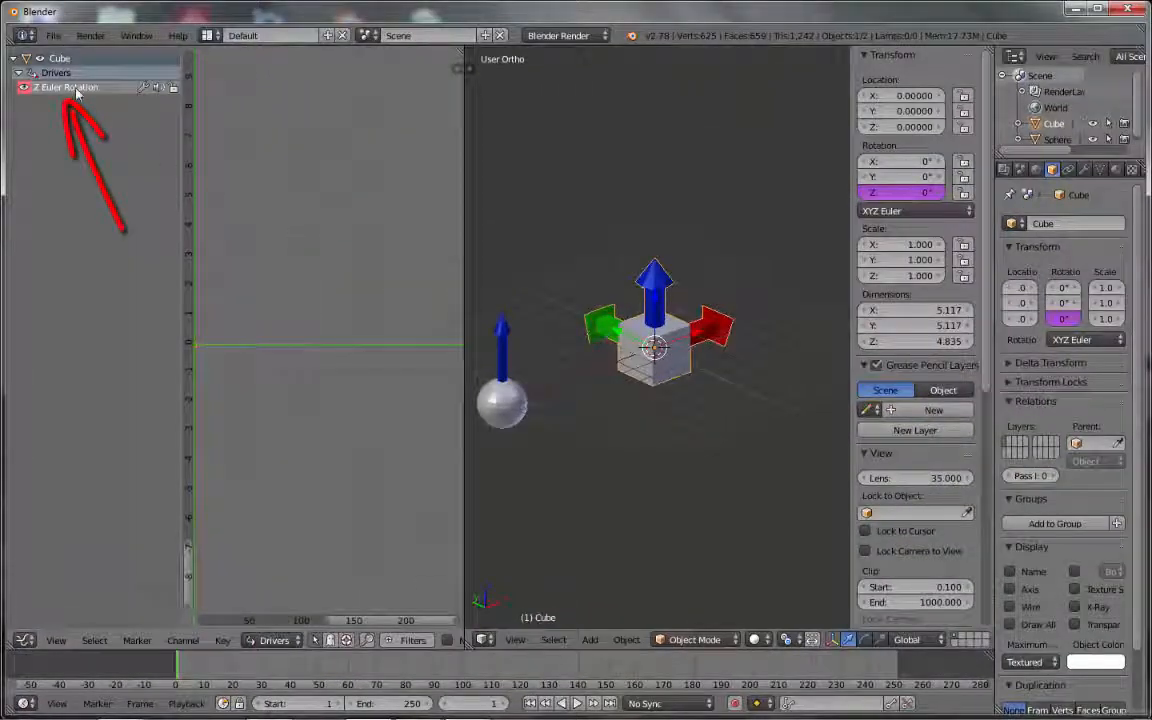
Step: Display the driver settings of the cube's Z Euler Rotation channel
key("n")
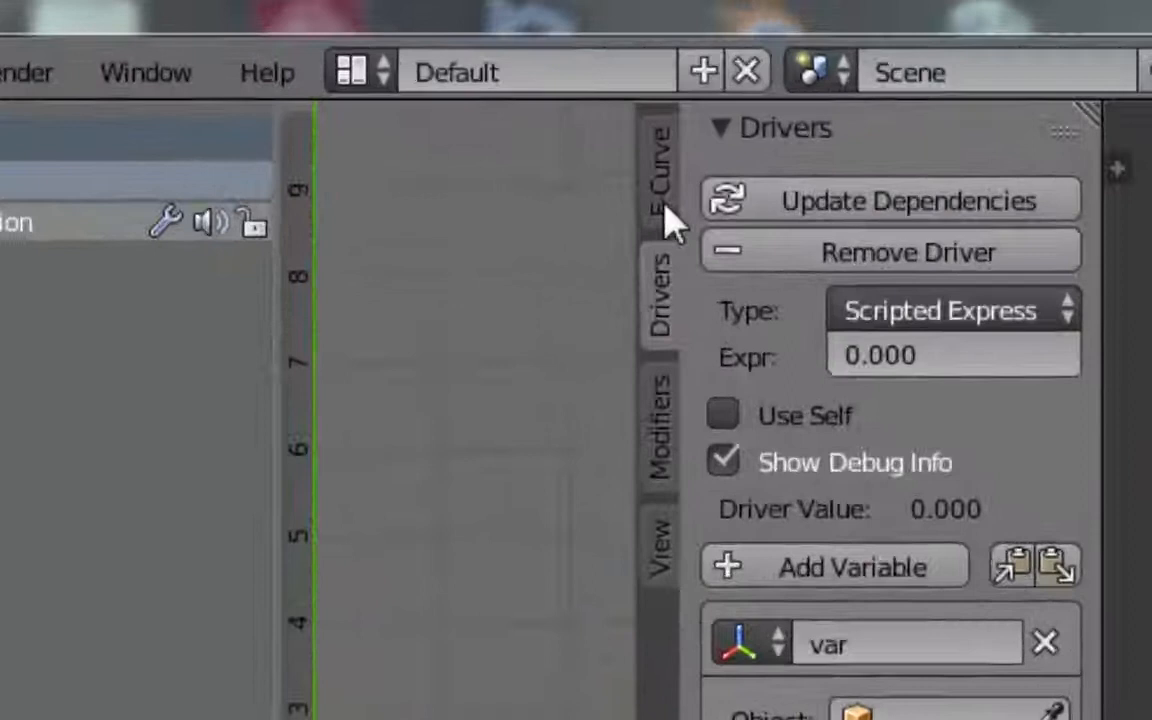
left_click(474, 137)
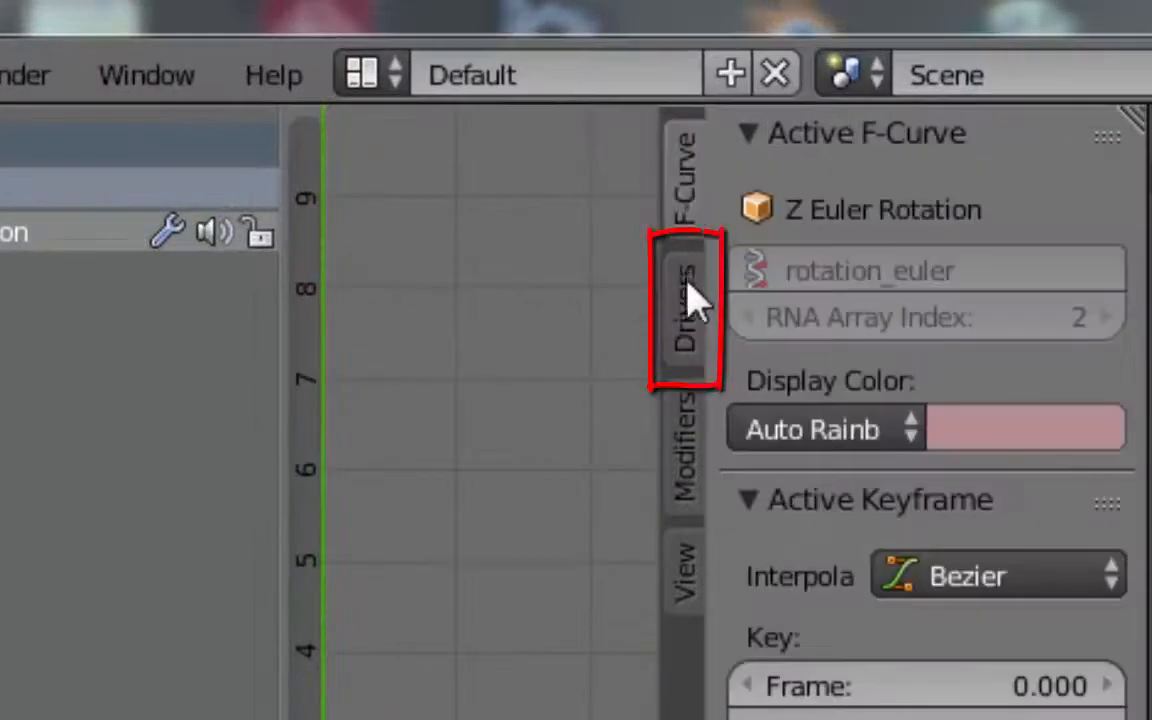
left_click(479, 190)
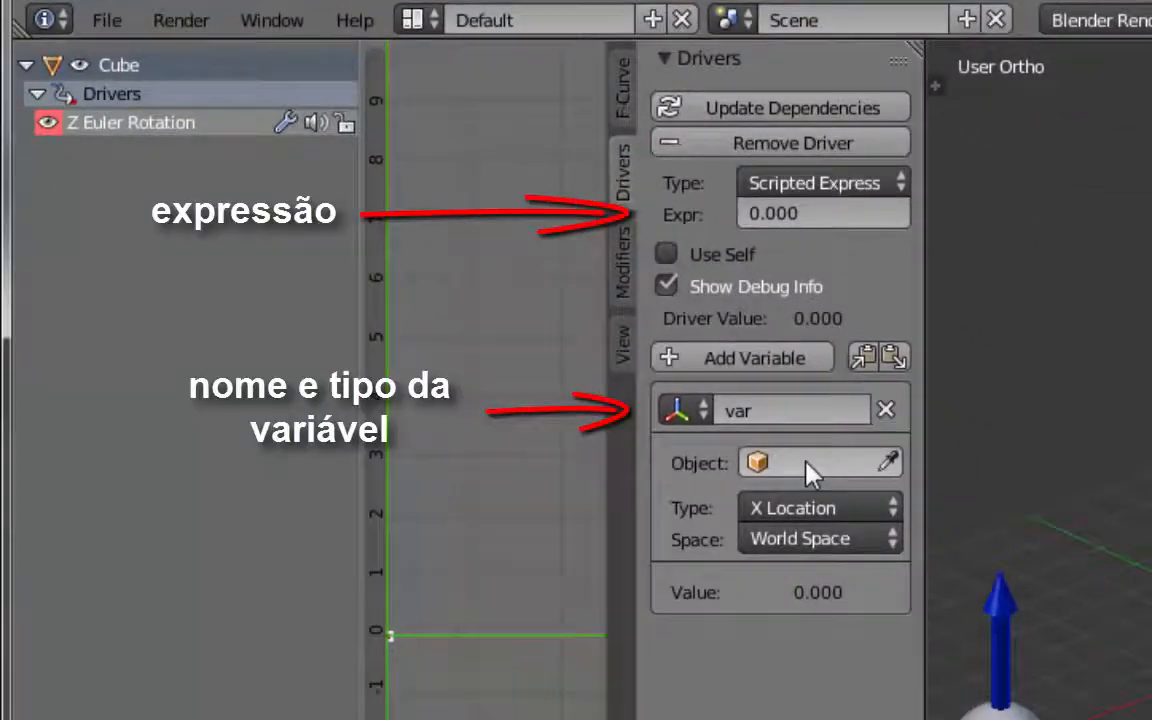
Step: Make the Z rotation driver's variable read the Sphere's Z Location and set the driver expression to var
left_click(819, 466)
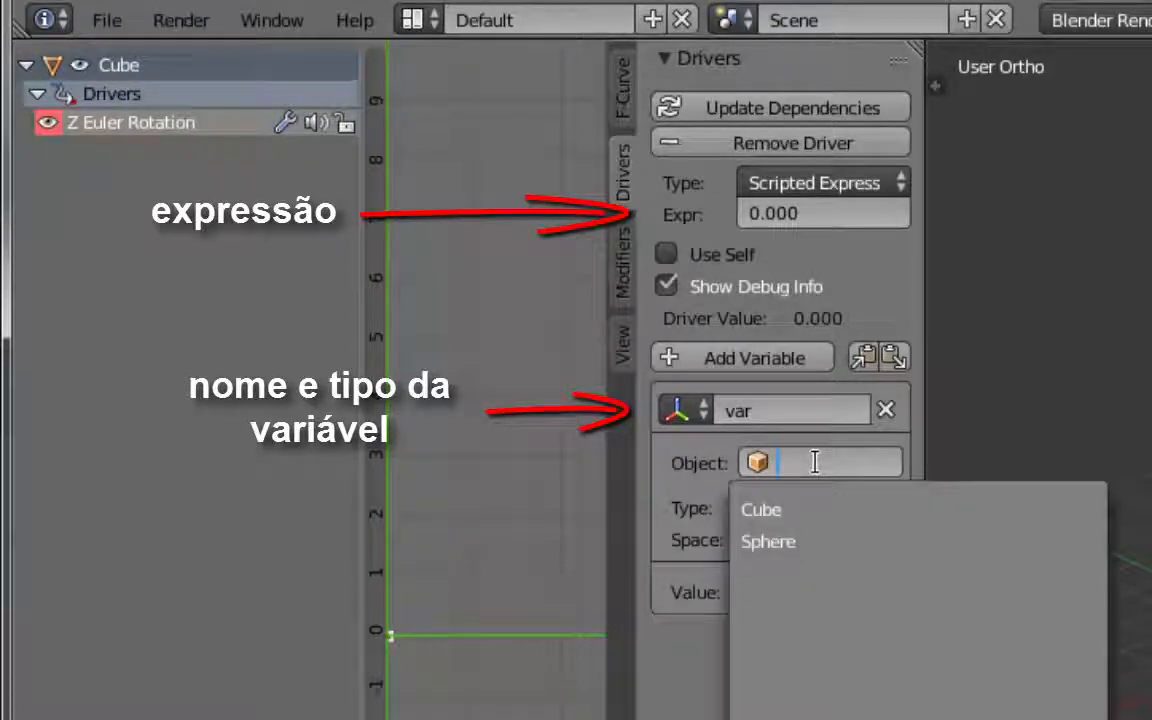
left_click(810, 545)
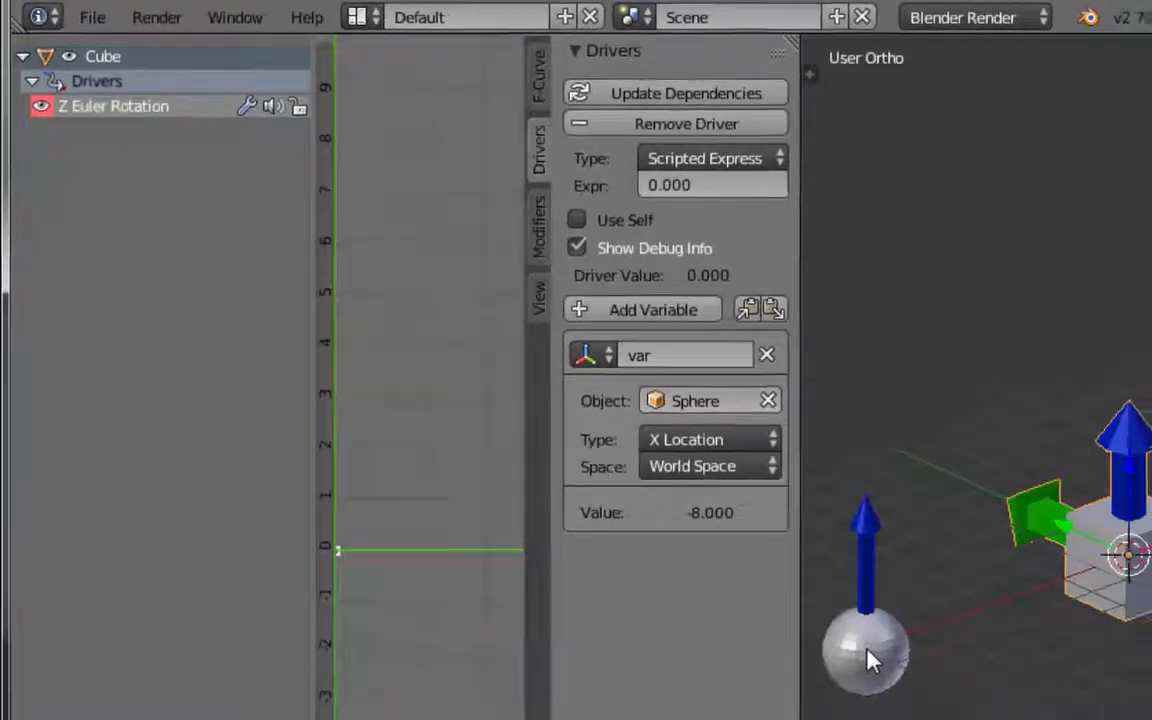
left_click(584, 384)
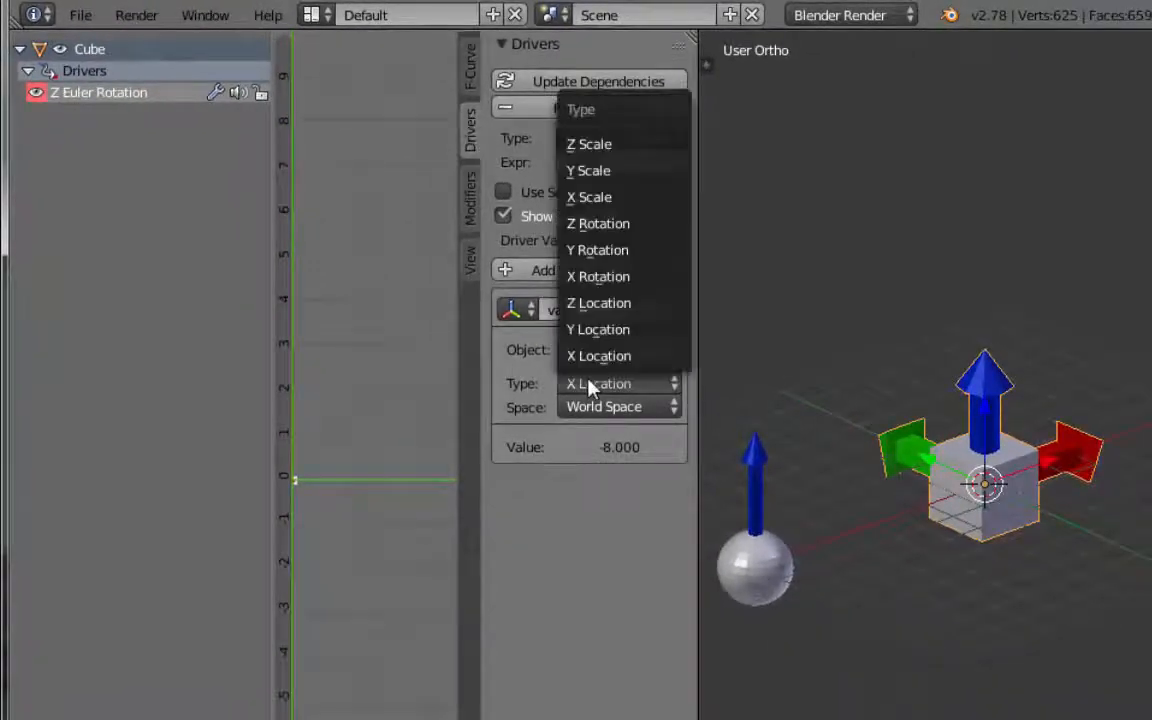
left_click(604, 304)
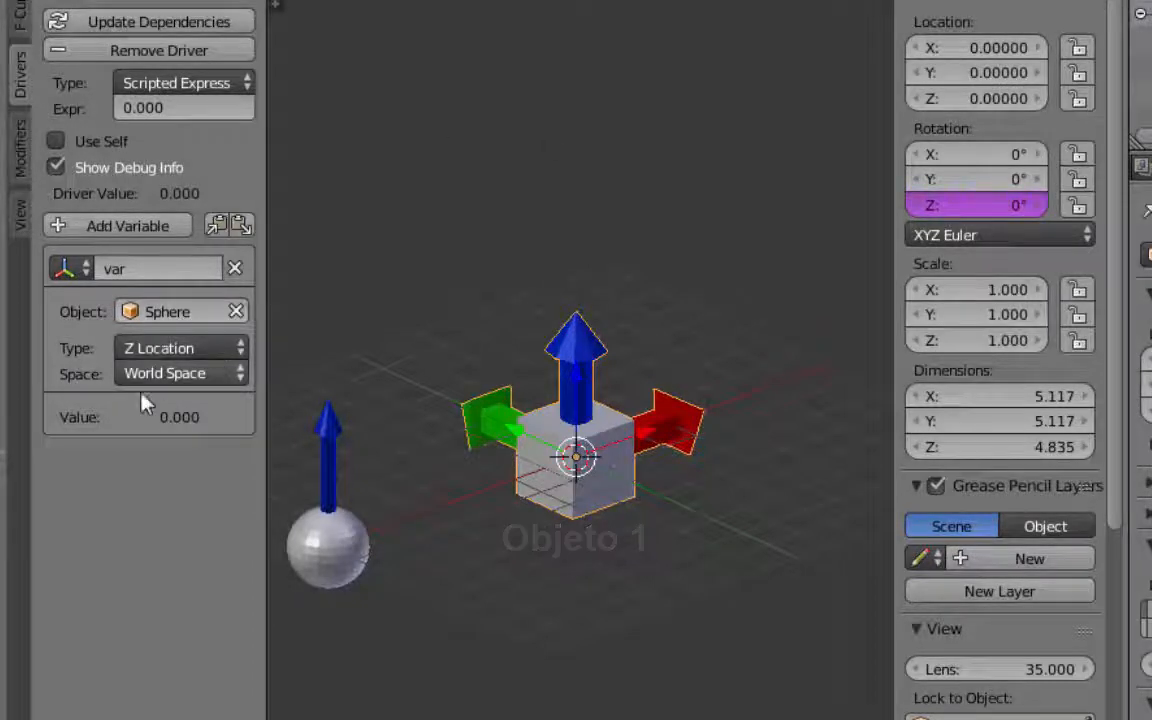
left_click(178, 109)
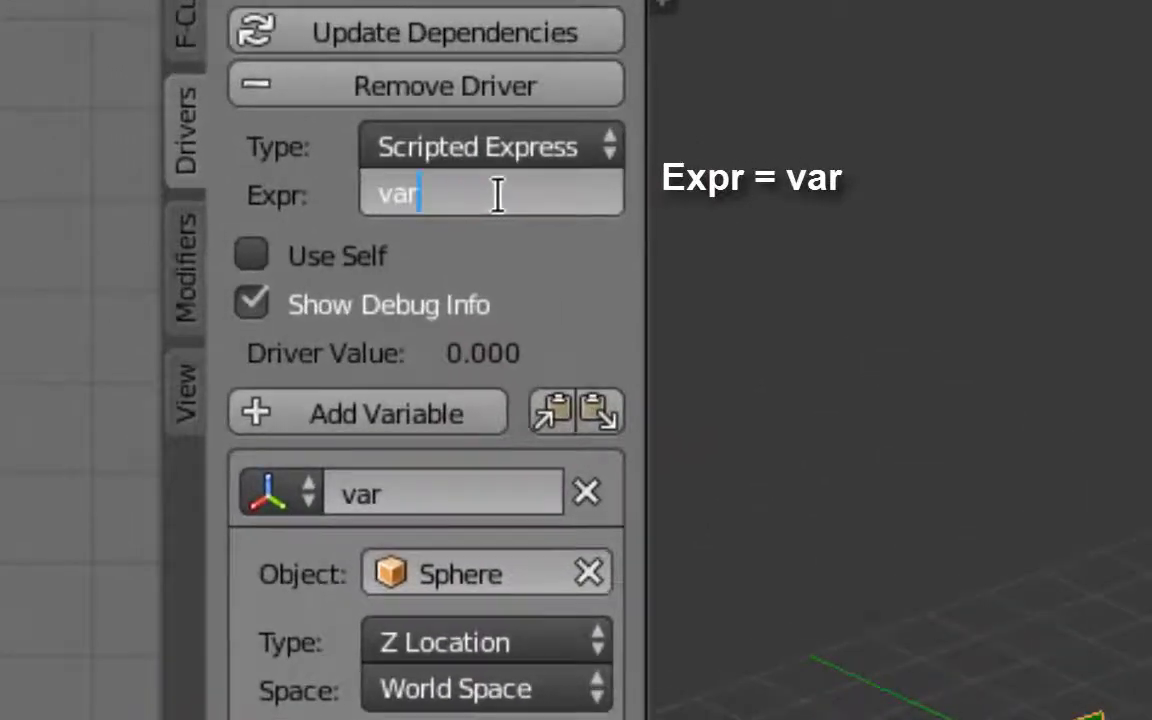
key("Return")
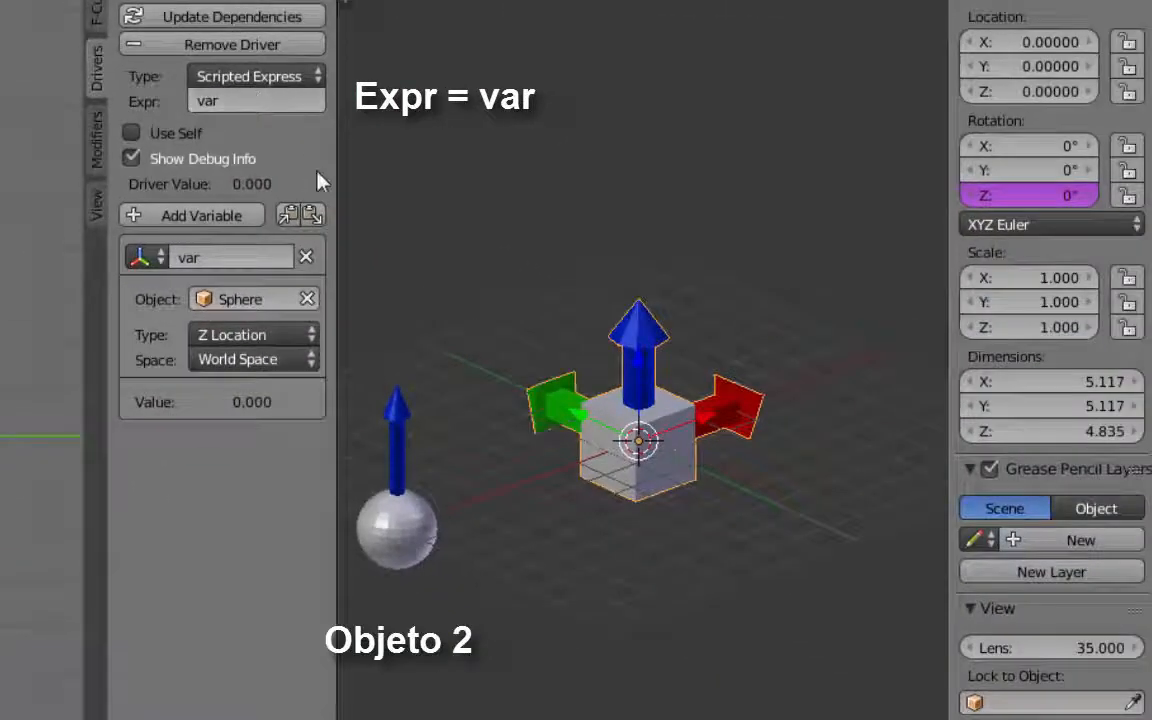
Step: Move the sphere up and down along the Z axis to test the cube's rotation driver, and undo the movement
right_click(410, 540)
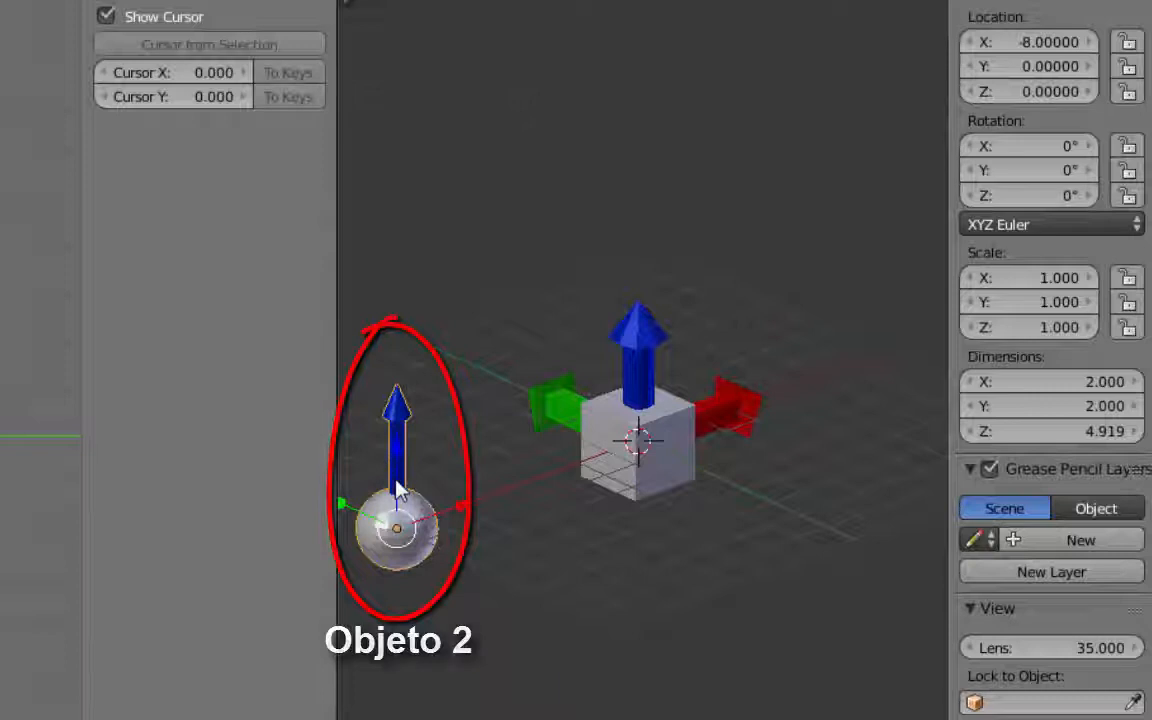
key("g")
key("z")
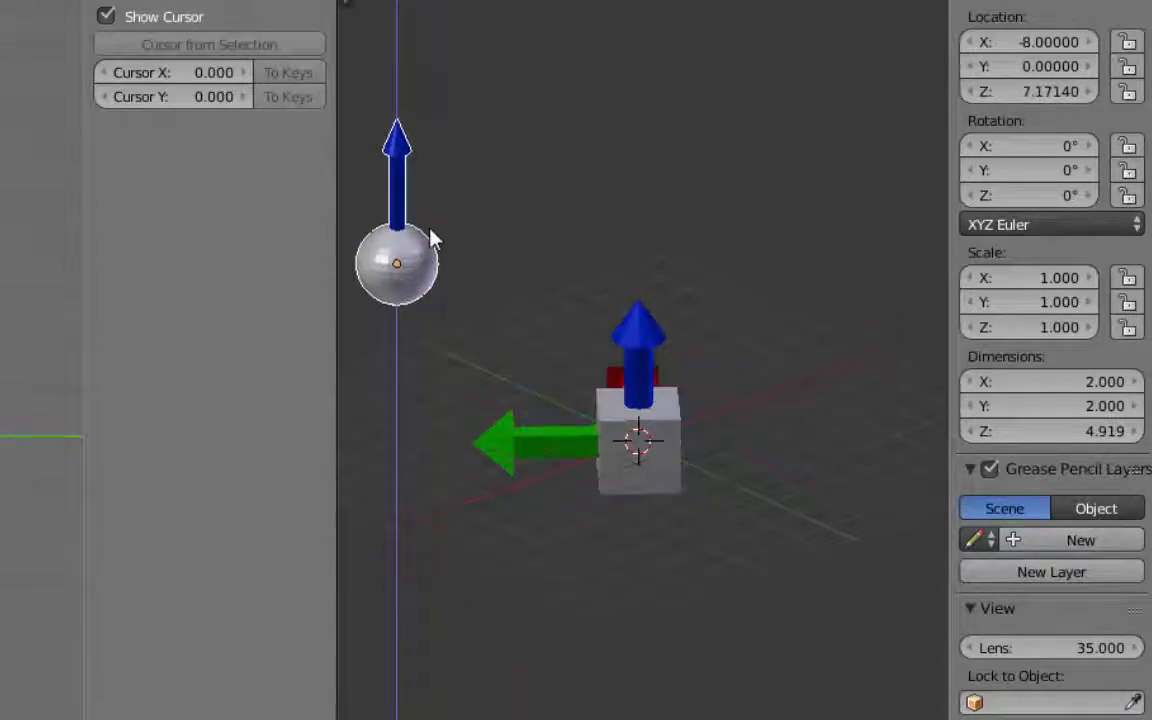
left_click(486, 540)
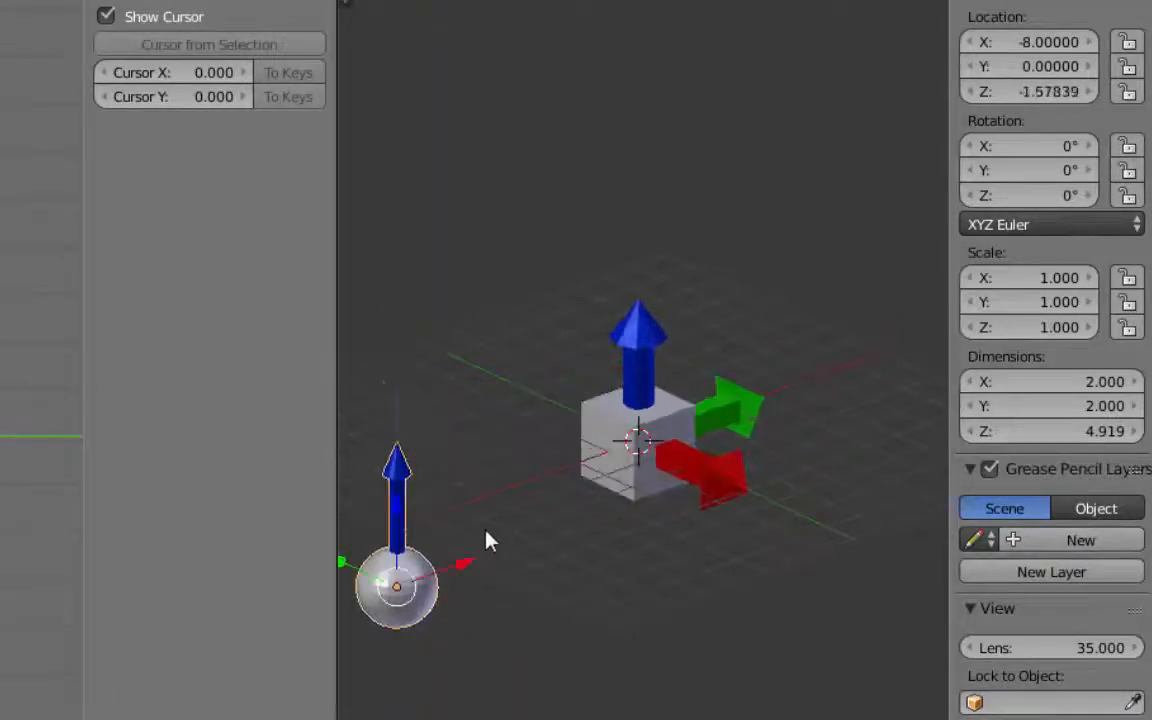
key("g")
key("z")
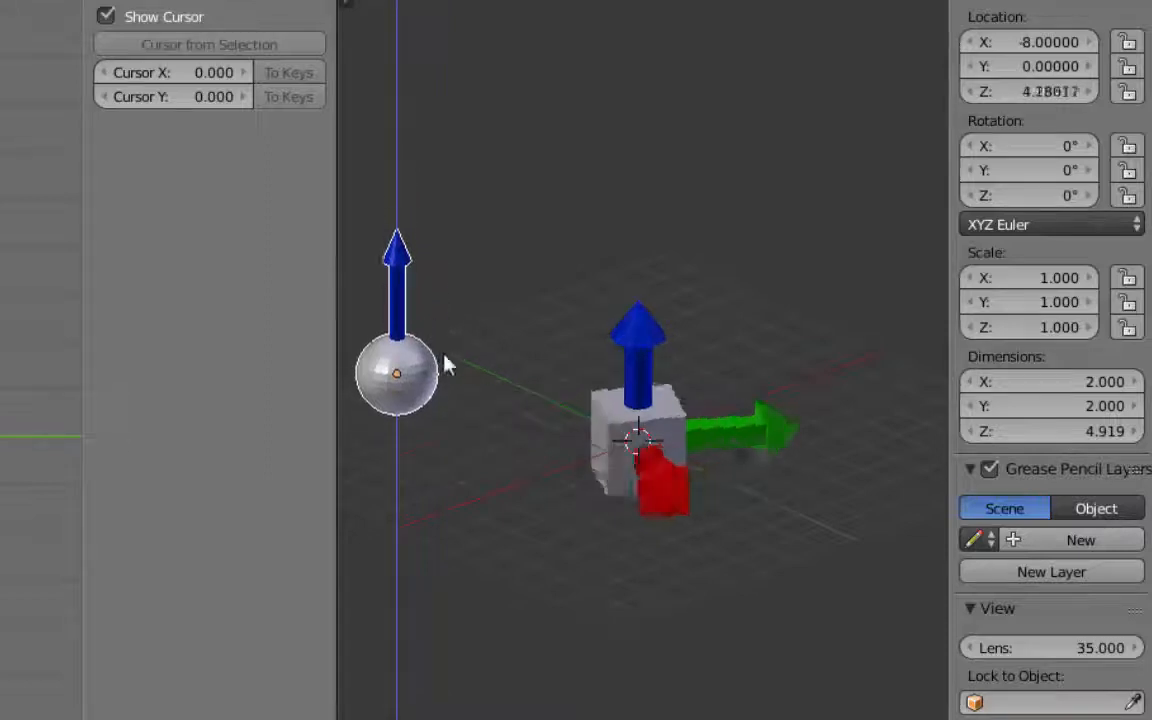
left_click(486, 538)
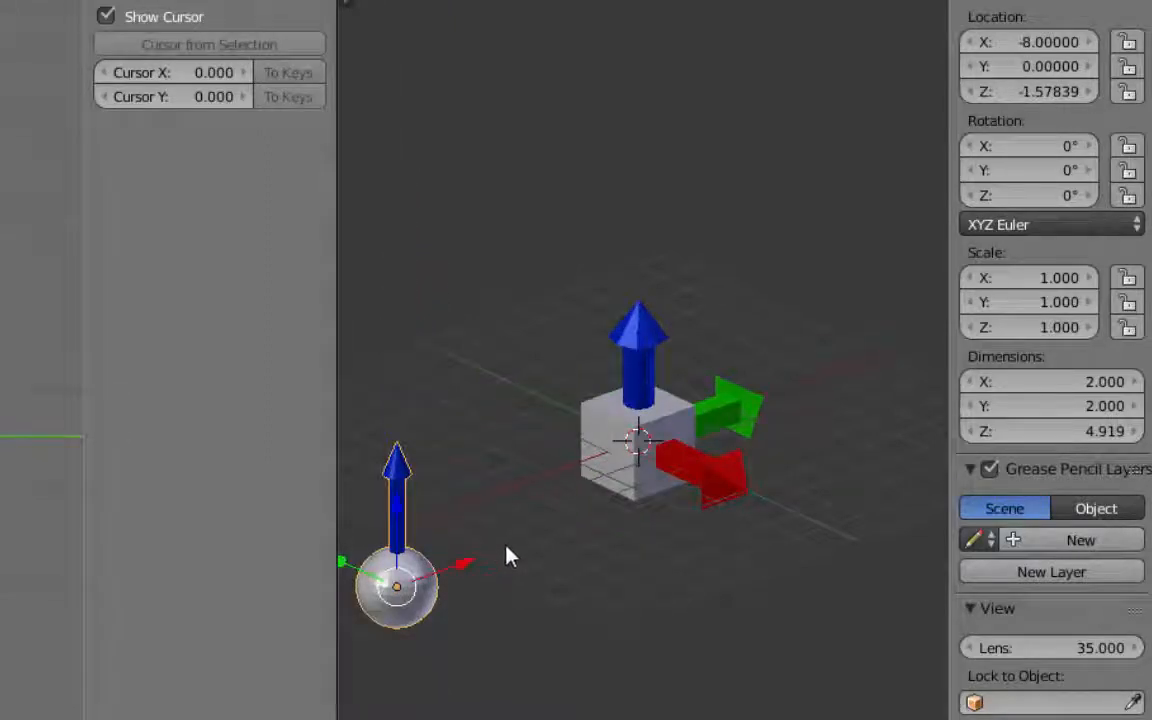
key("ctrl+z")
Step: Add a manually created single driver to the cube's X location and select its channel in the driver list
right_click(661, 474)
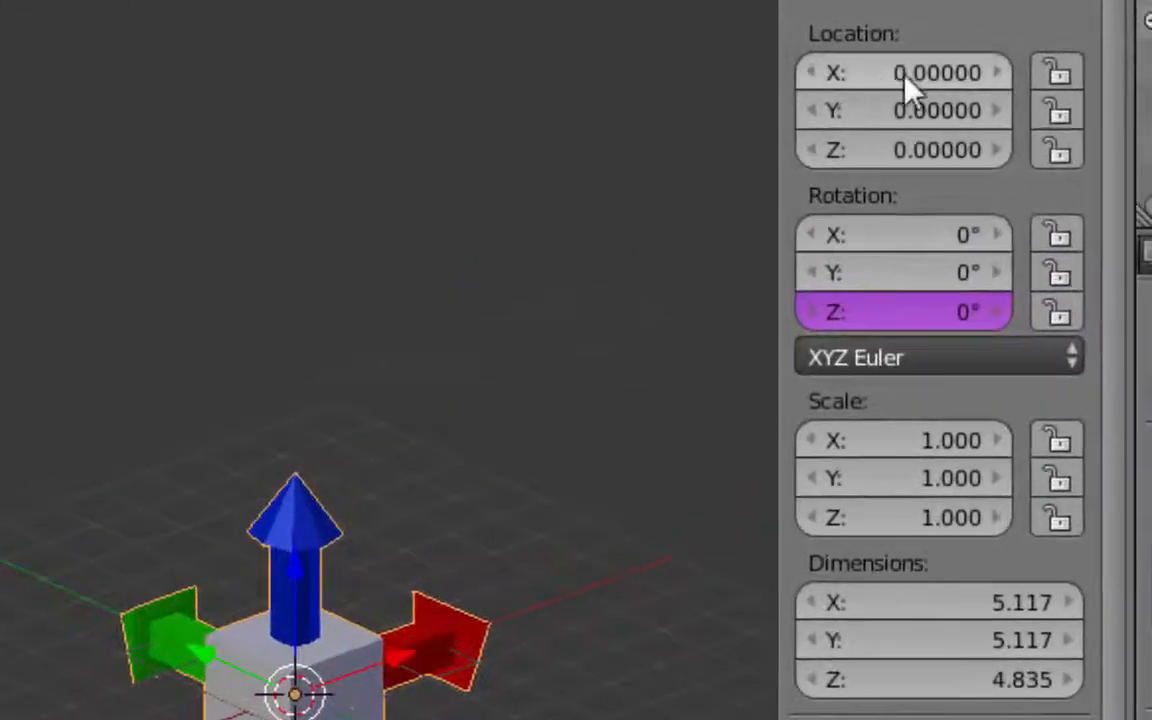
right_click(897, 76)
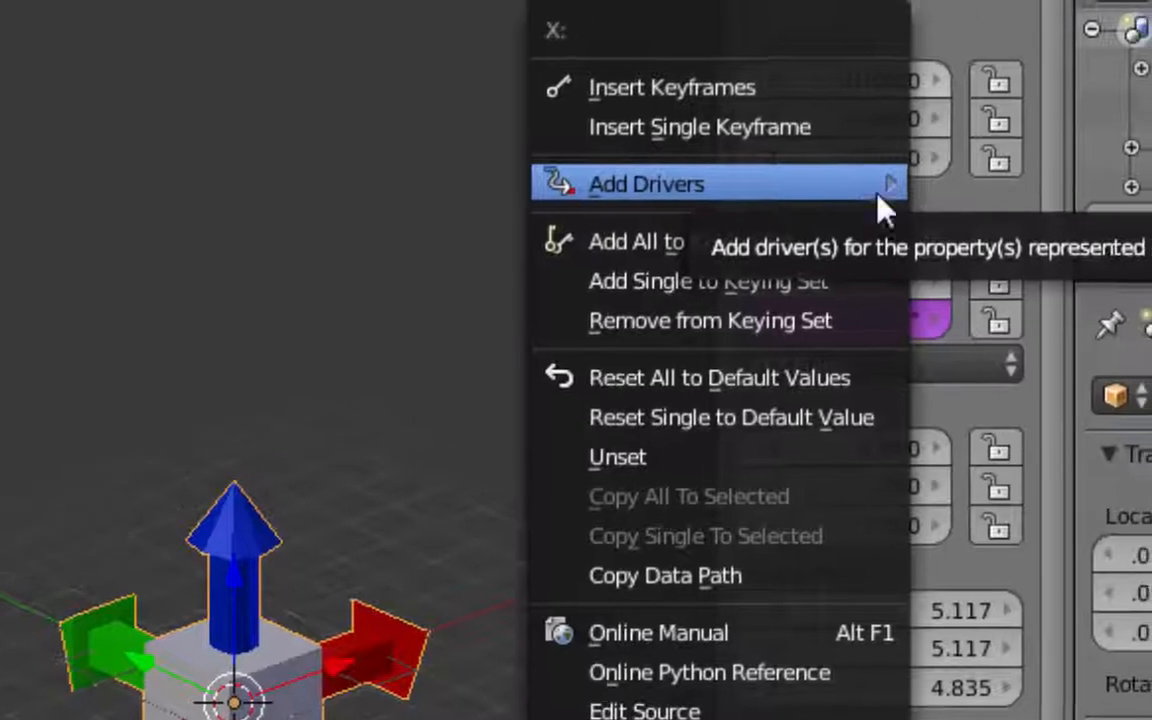
mouse_move(901, 181)
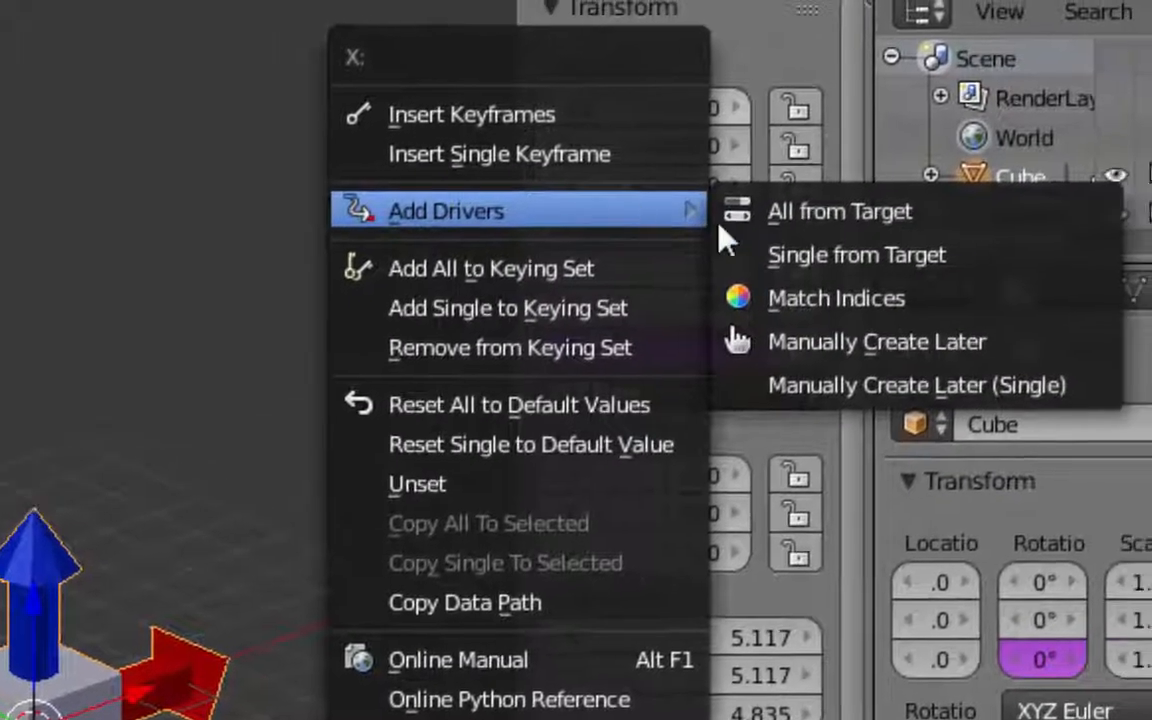
left_click(830, 390)
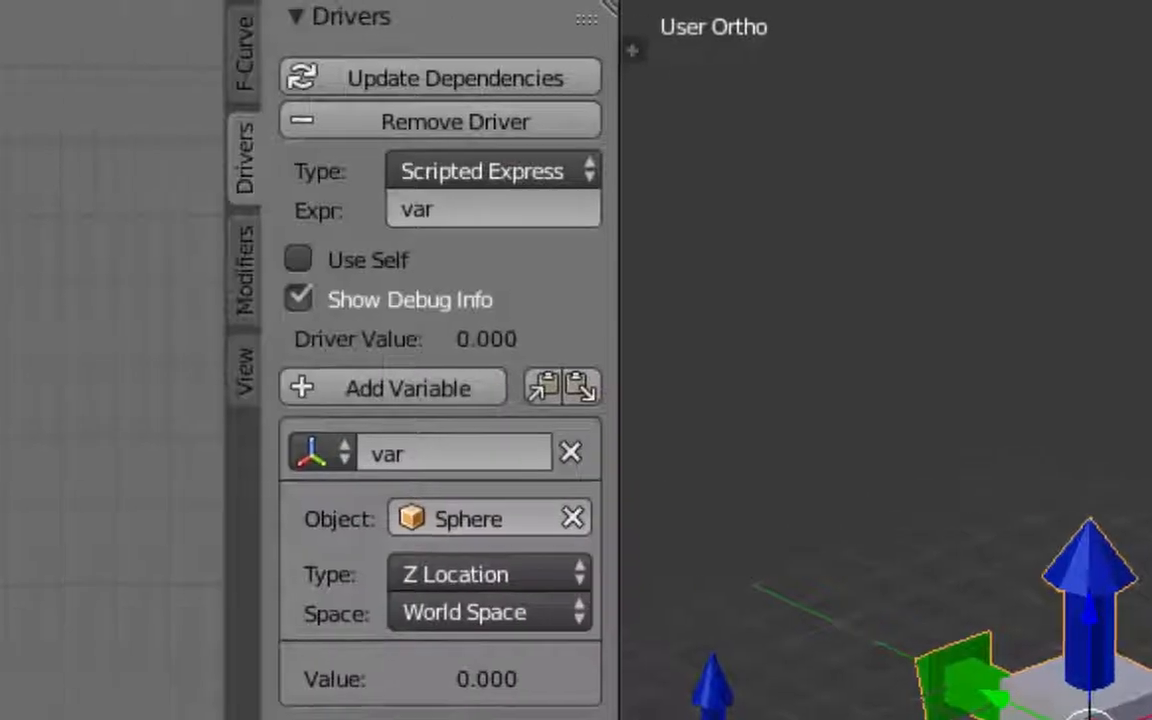
left_click(130, 145)
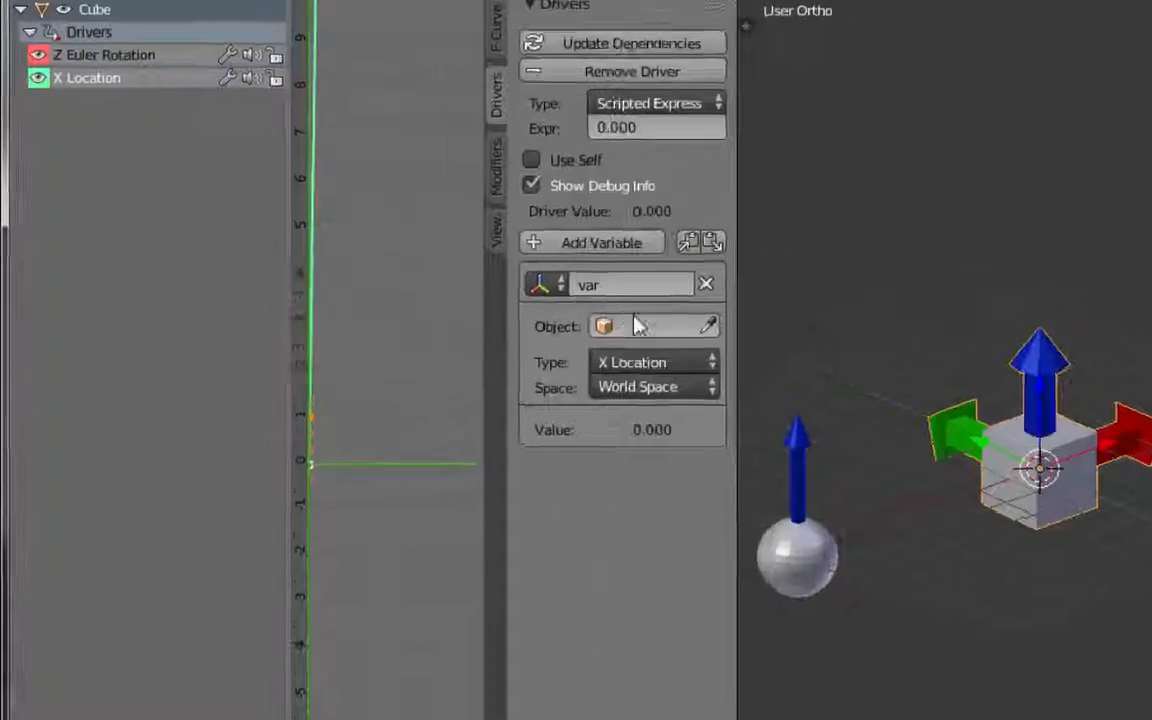
Step: Rename the X Location driver's variable to outronomequalquer, widen the driver settings area, and restore the variable name to var
double_click(455, 219)
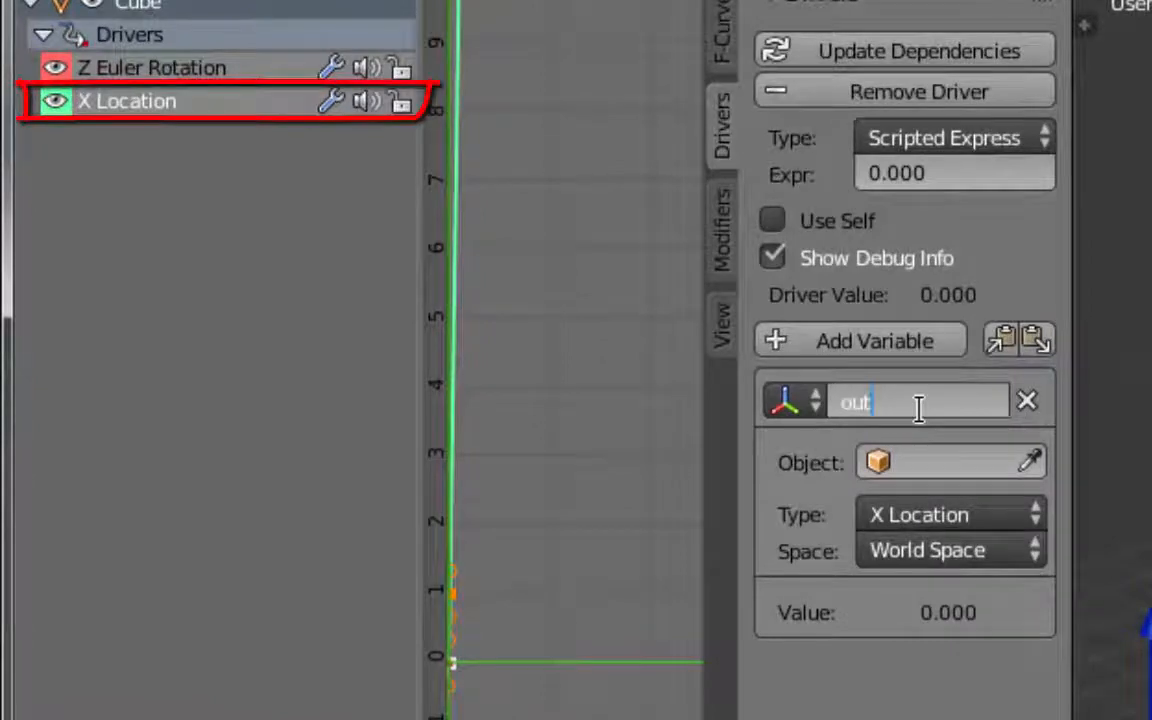
type("outronomequalquer")
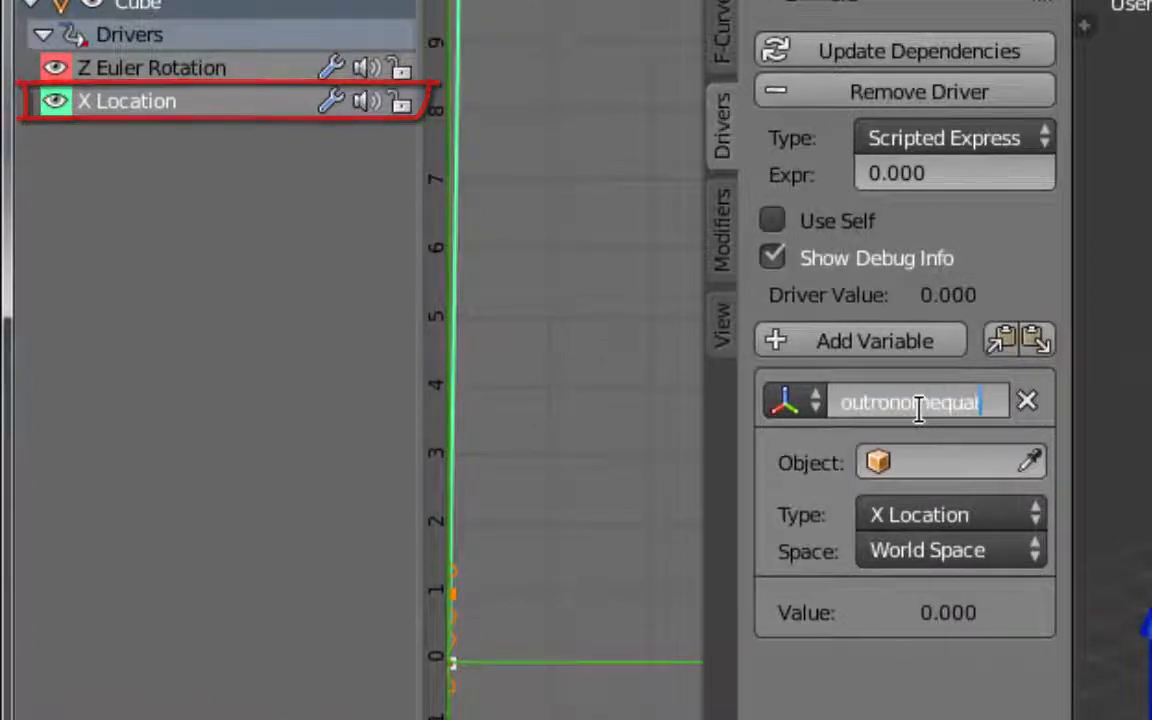
key("Return")
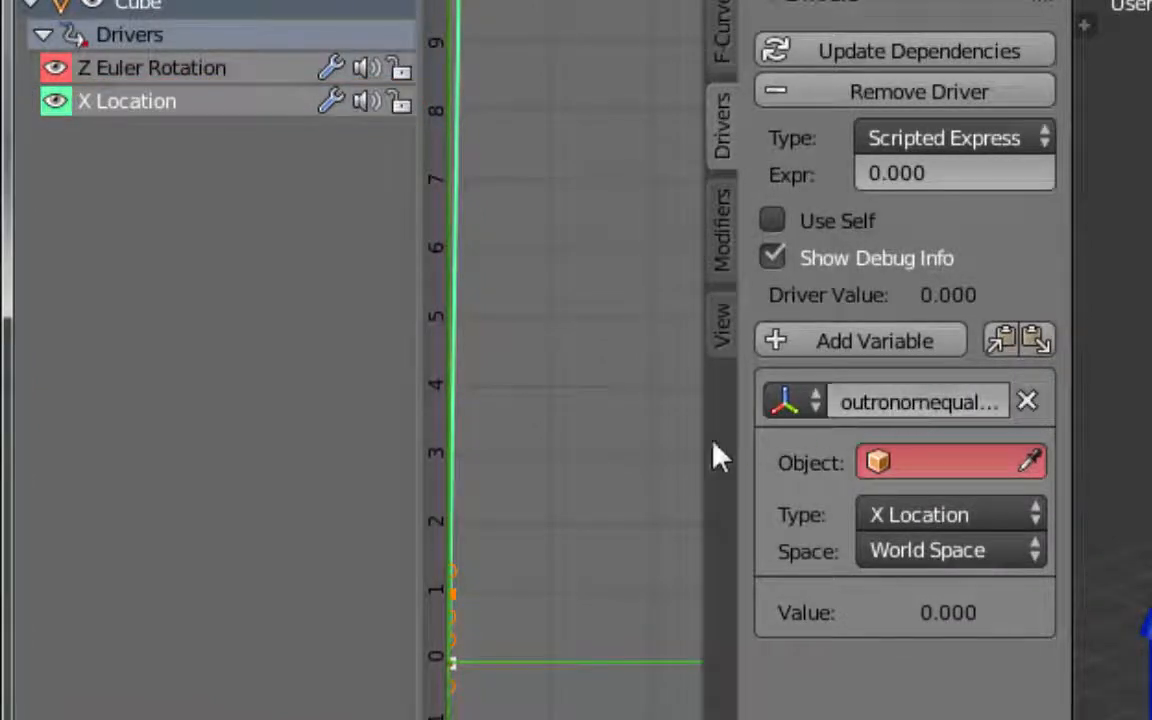
left_click_drag(713, 446, 567, 463)
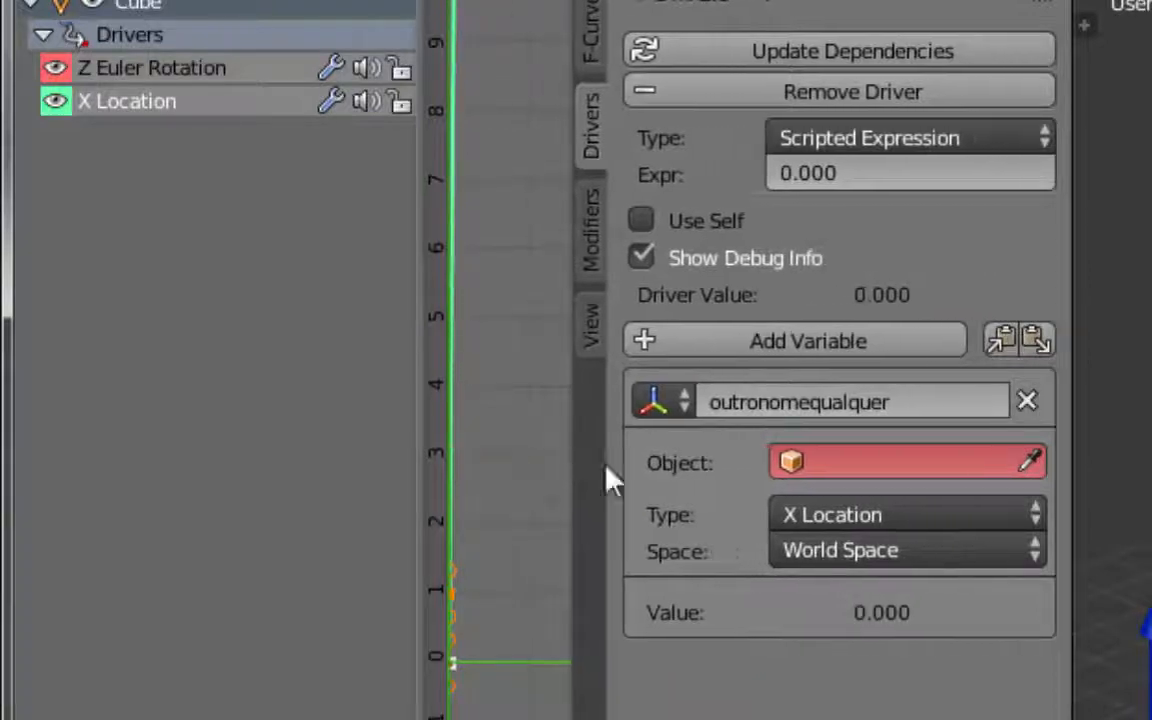
left_click(924, 404)
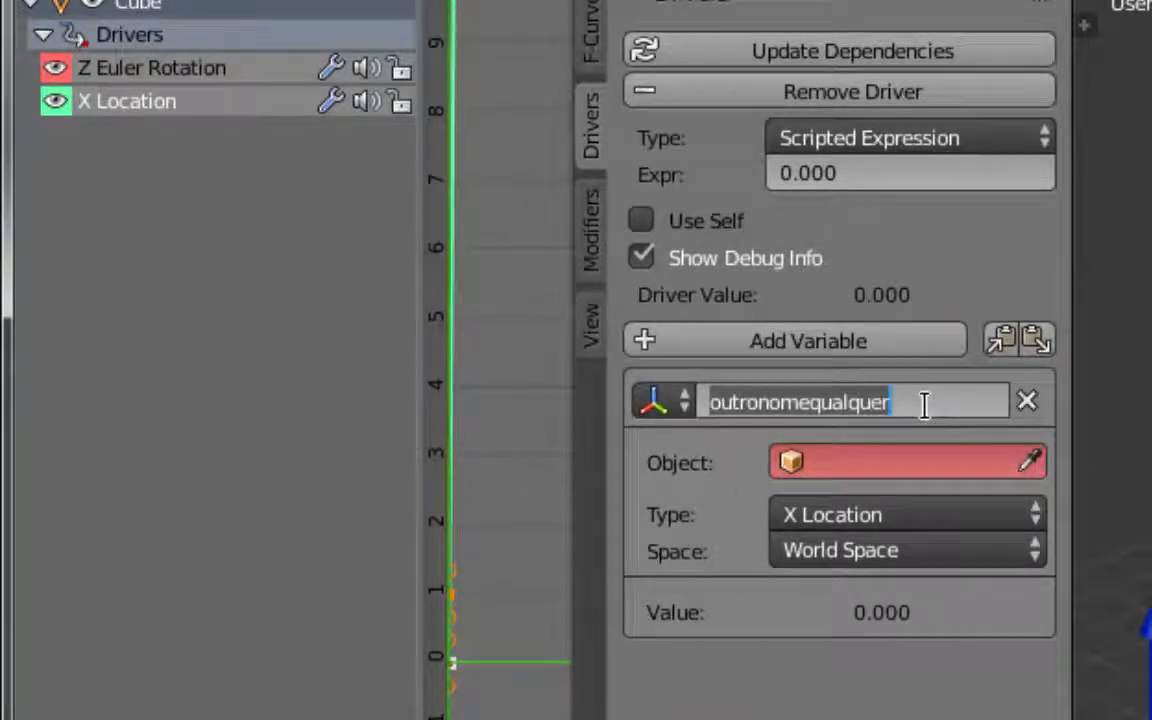
type("var")
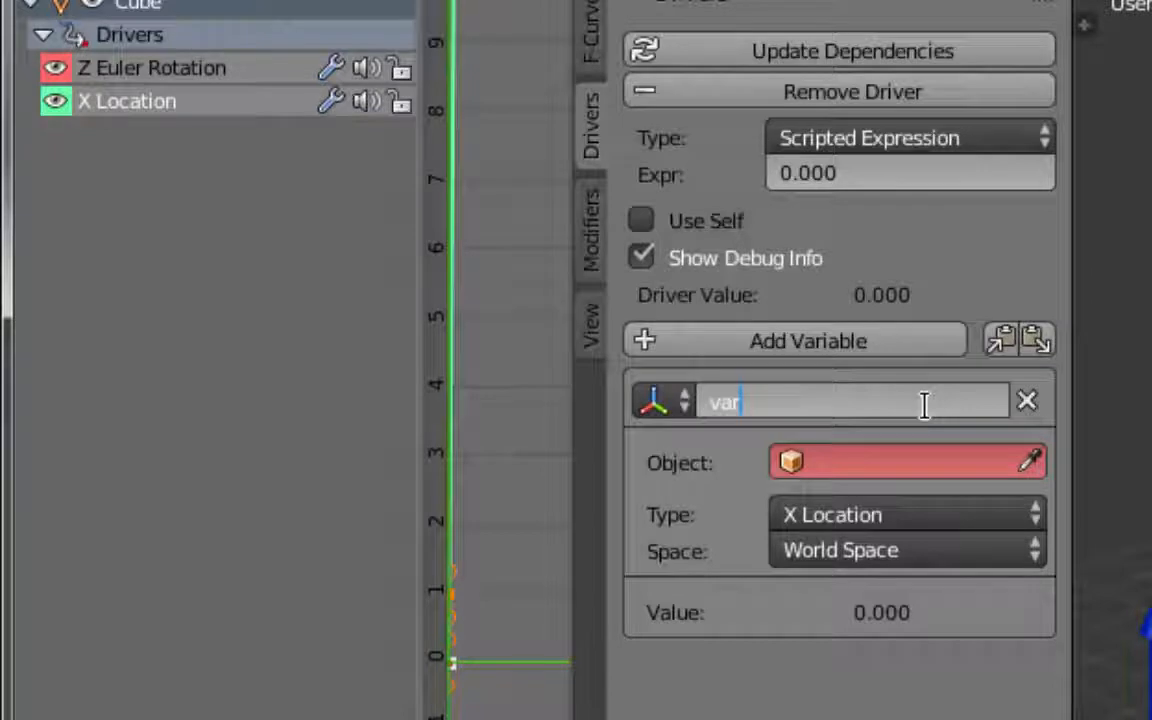
key("Return")
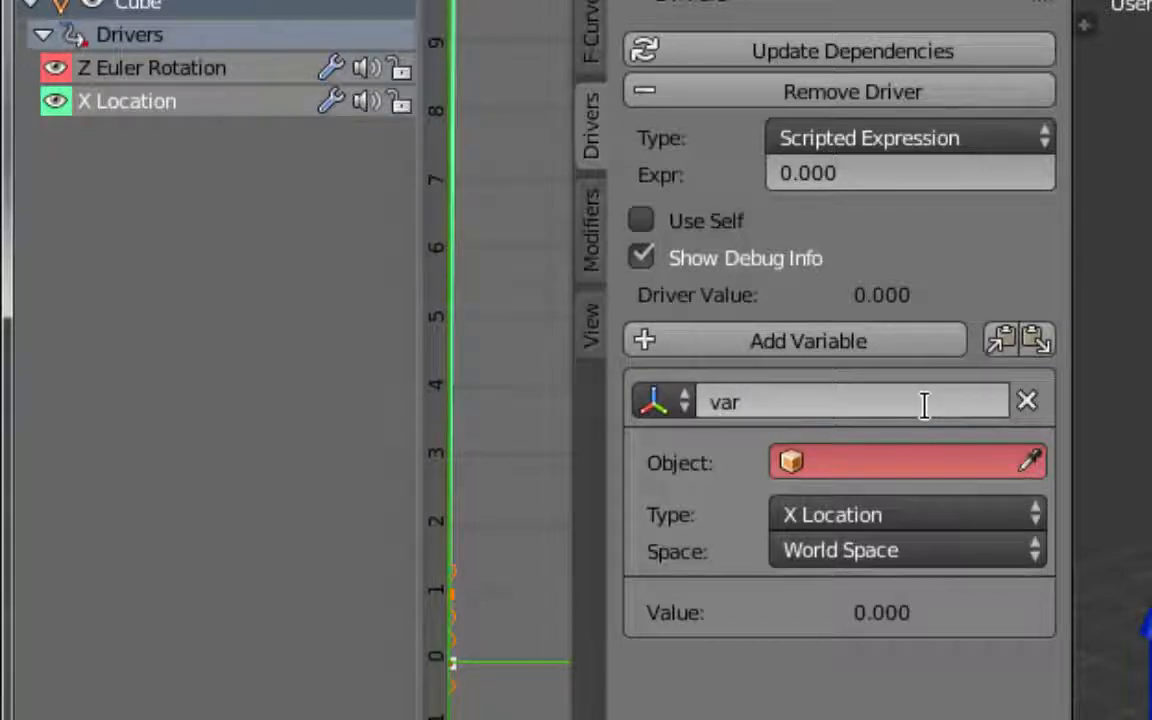
Step: Make the X Location driver's variable read the Sphere's X Rotation and set the driver expression to var
left_click(873, 462)
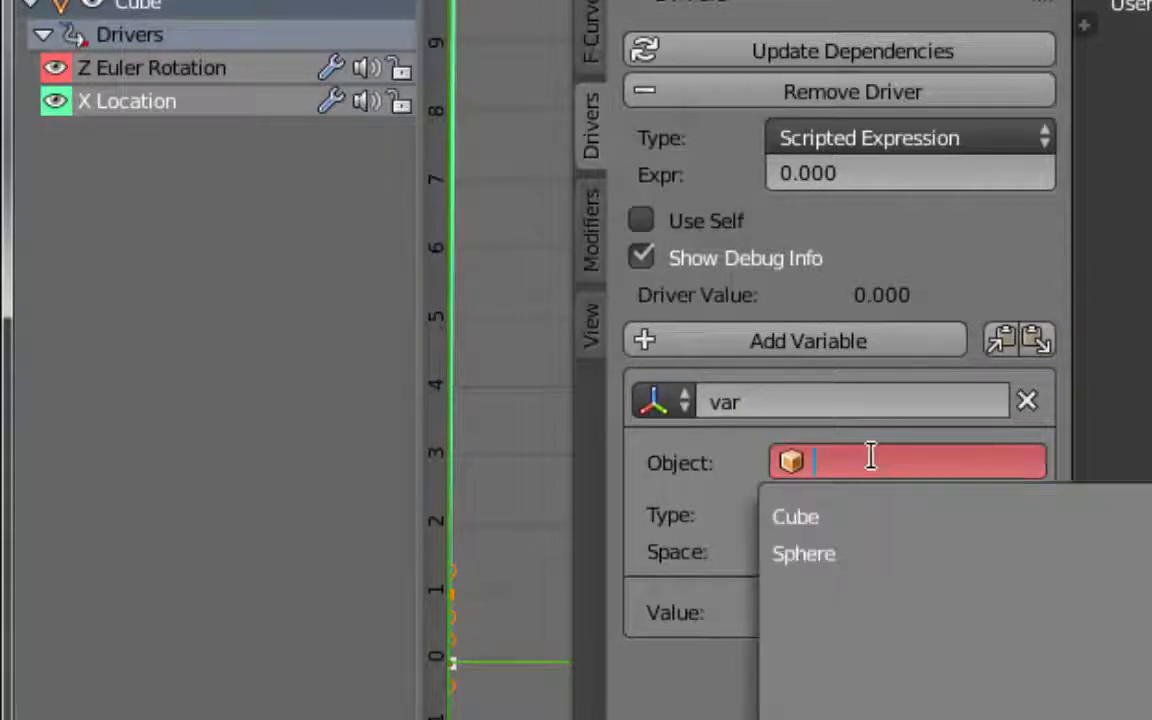
left_click(859, 545)
left_click(893, 520)
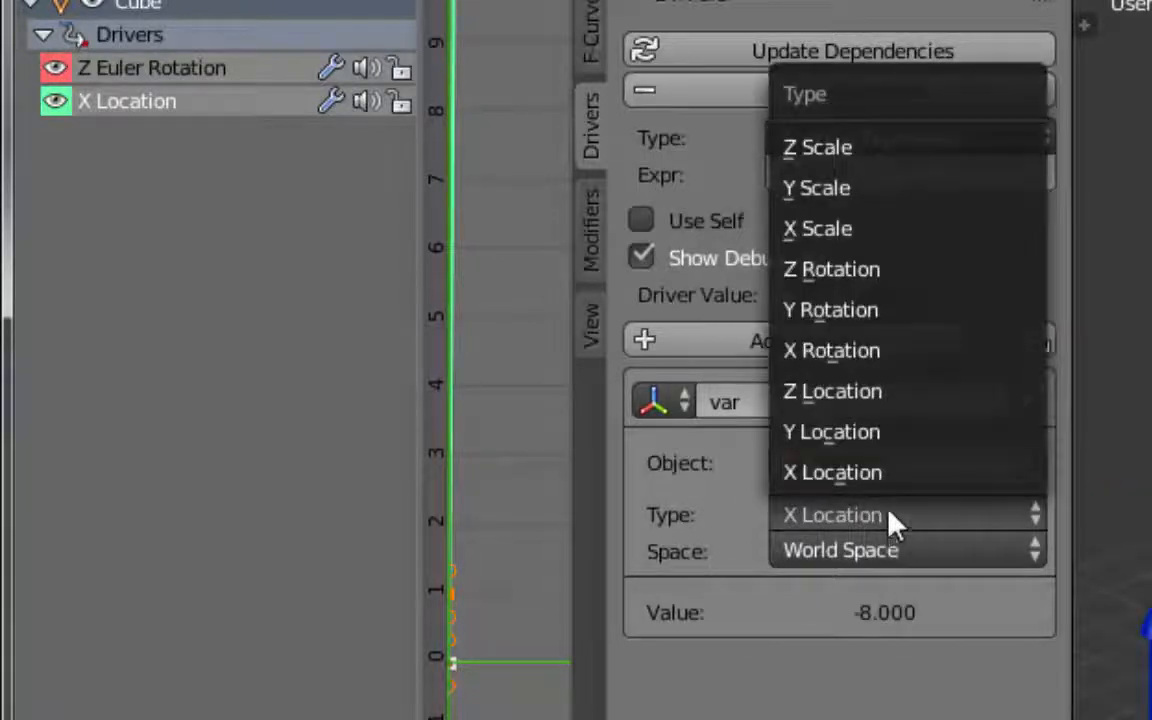
left_click(878, 366)
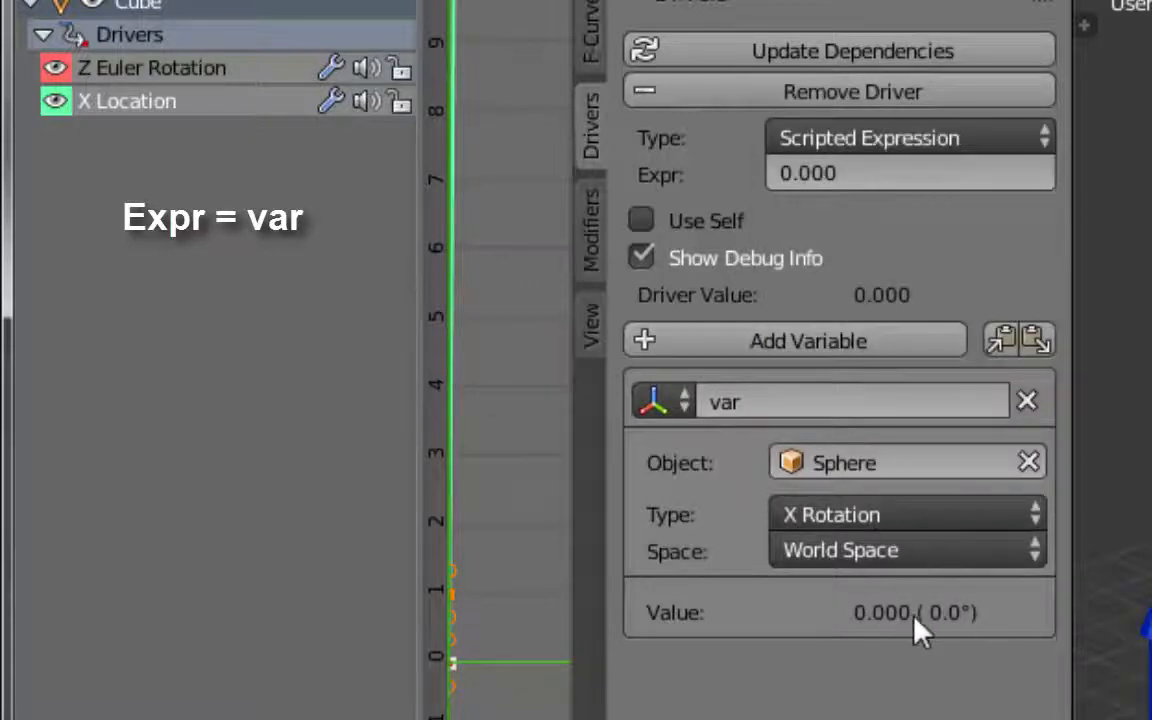
left_click(915, 172)
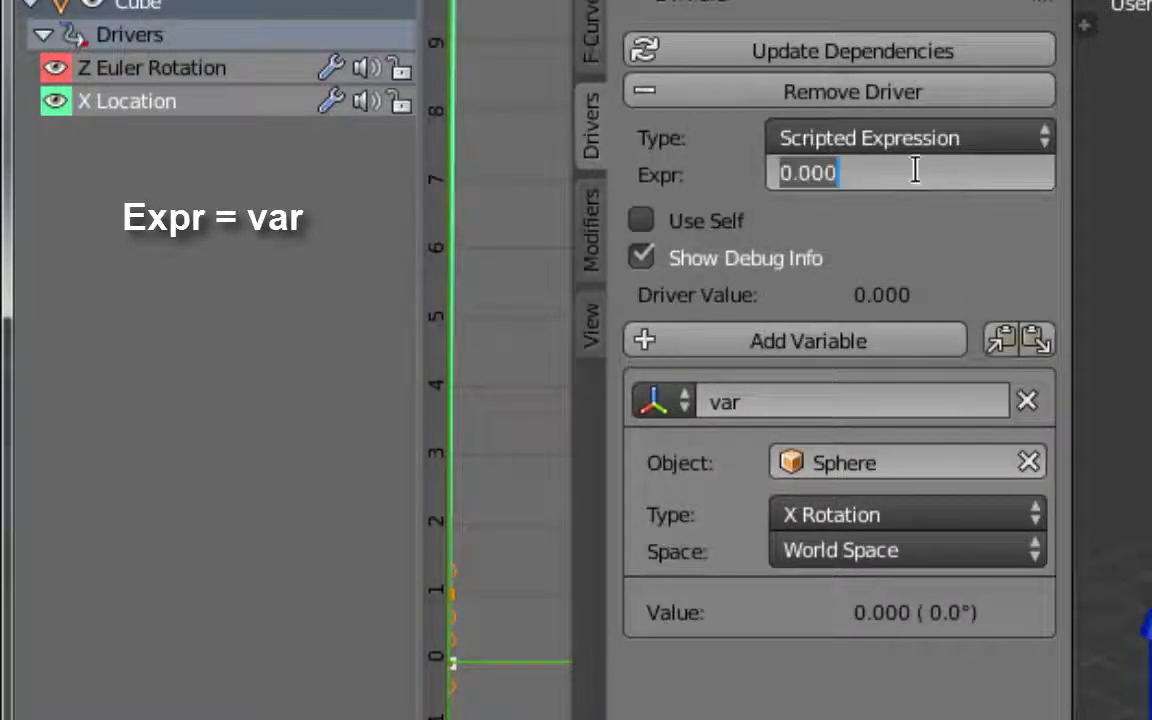
key("Return")
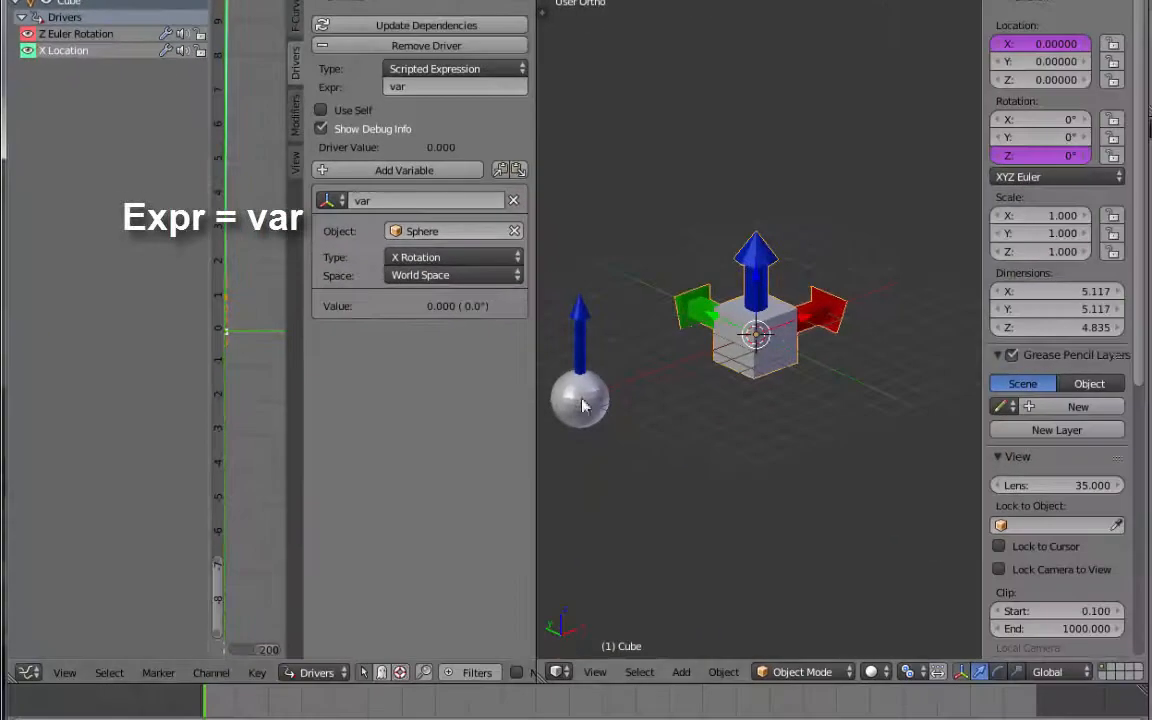
Step: Test both cube drivers by rotating the sphere about X and moving it up along Z, and cancel the transforms
right_click(583, 403)
key("r")
key("x")
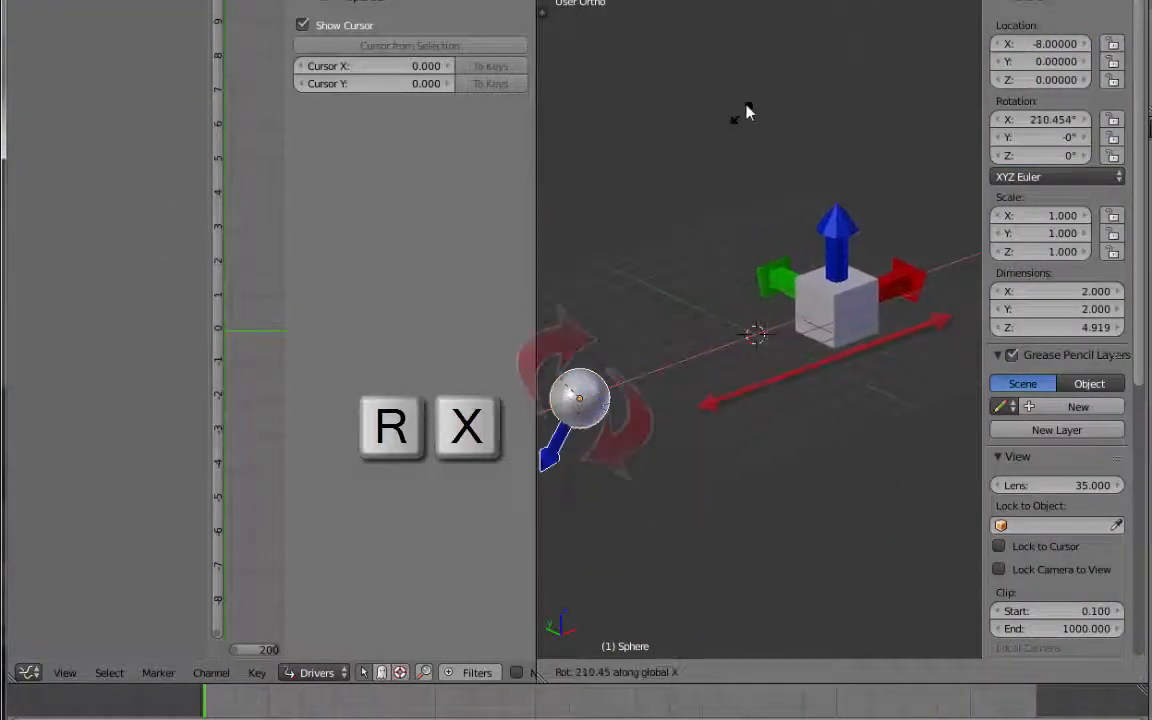
right_click(920, 414)
left_click_drag(583, 358, 587, 330)
key("r")
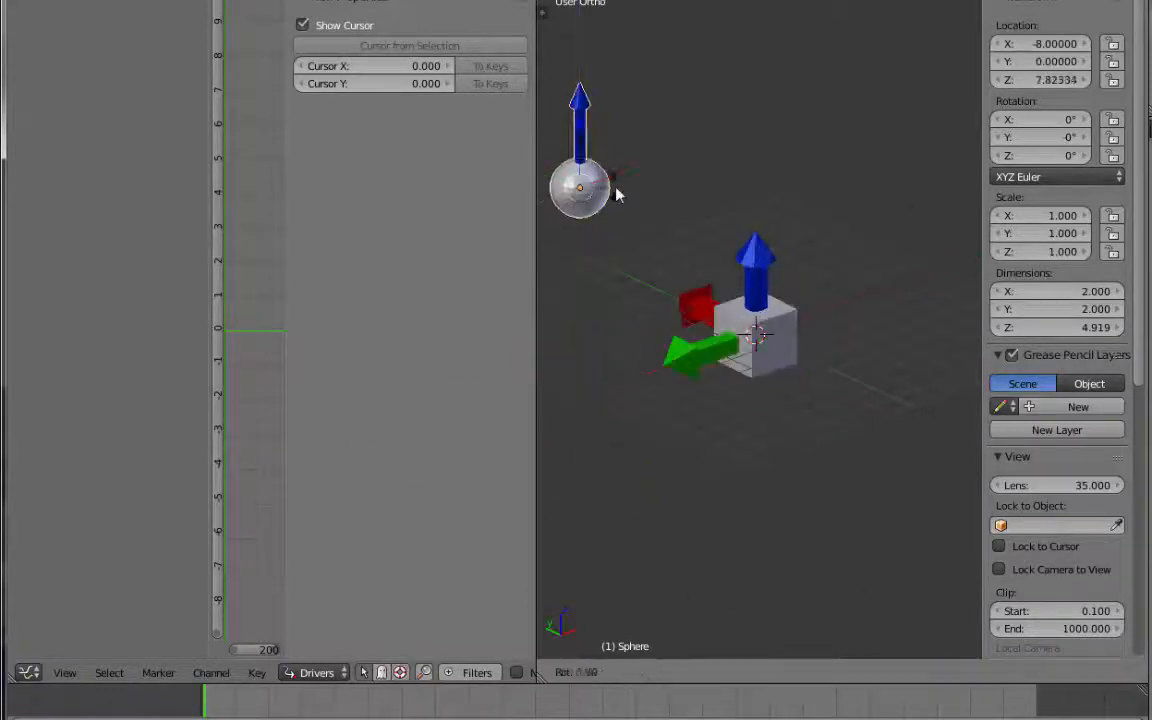
key("x")
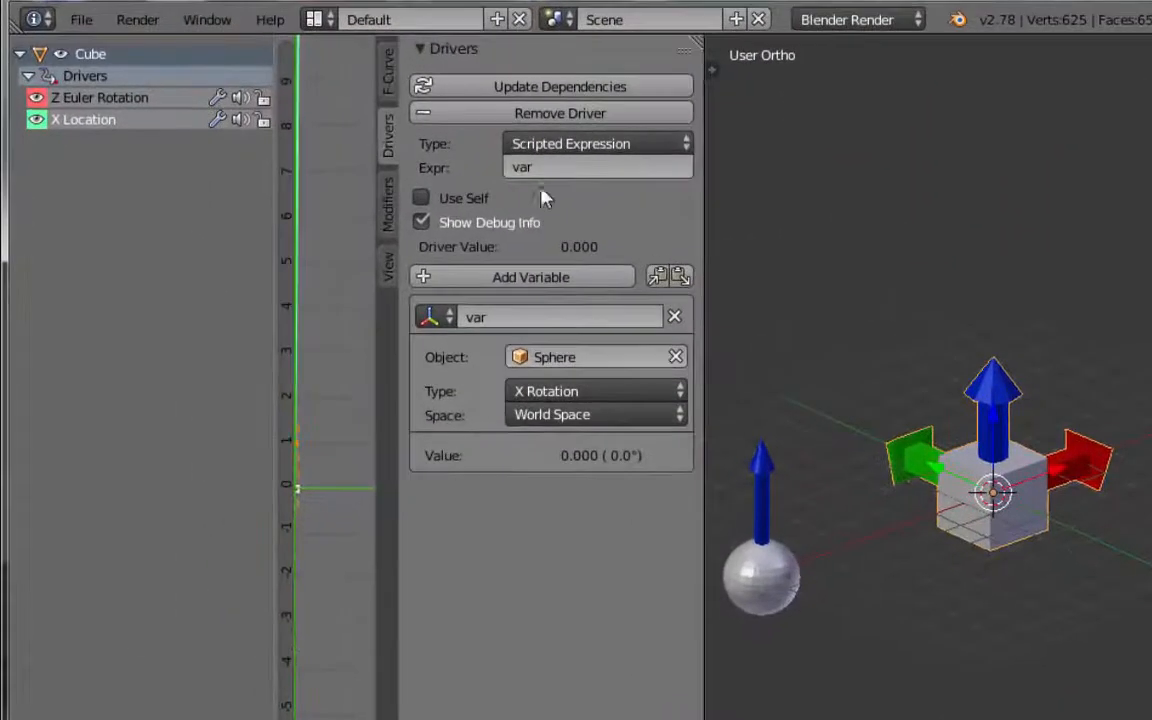
Step: Display the cube's Z Euler Rotation driver and set its expression to var +1
left_click(94, 105)
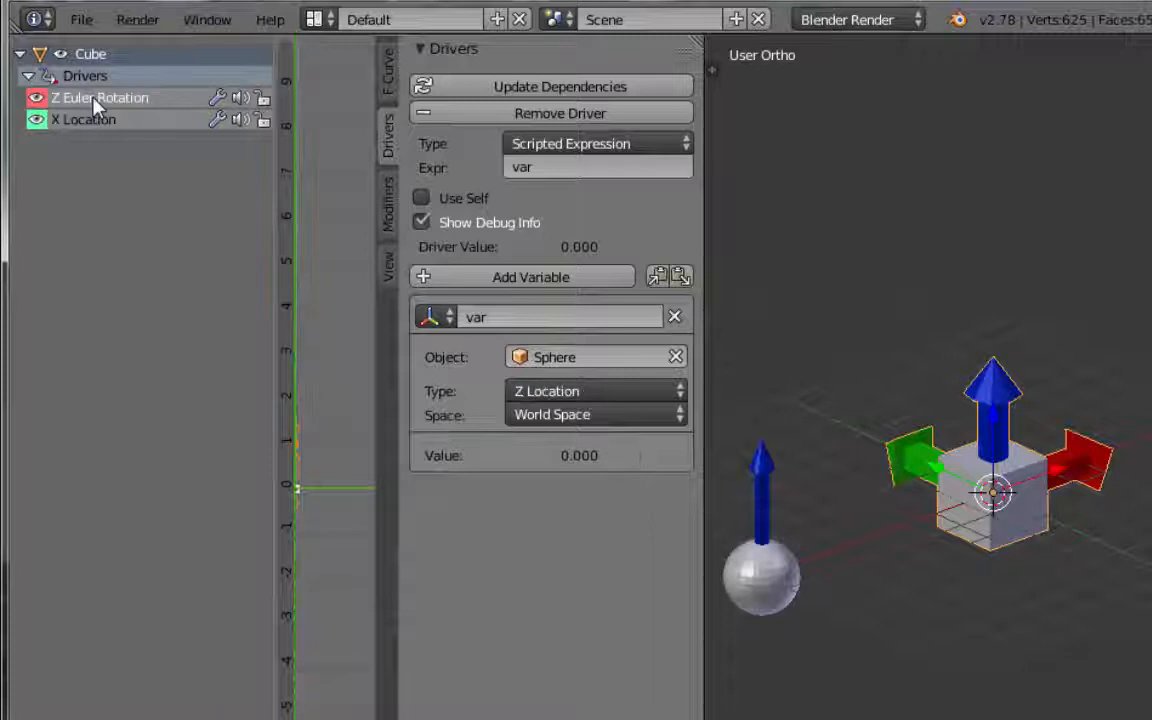
left_click(575, 167)
key("BackSpace")
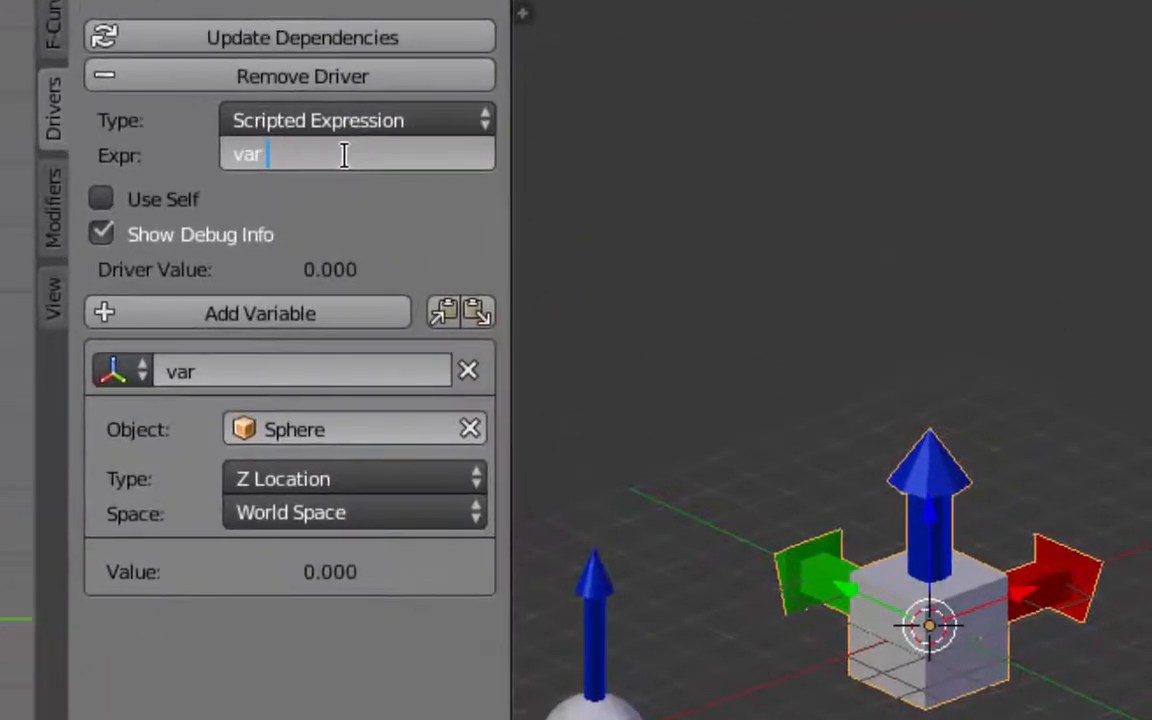
key("Return")
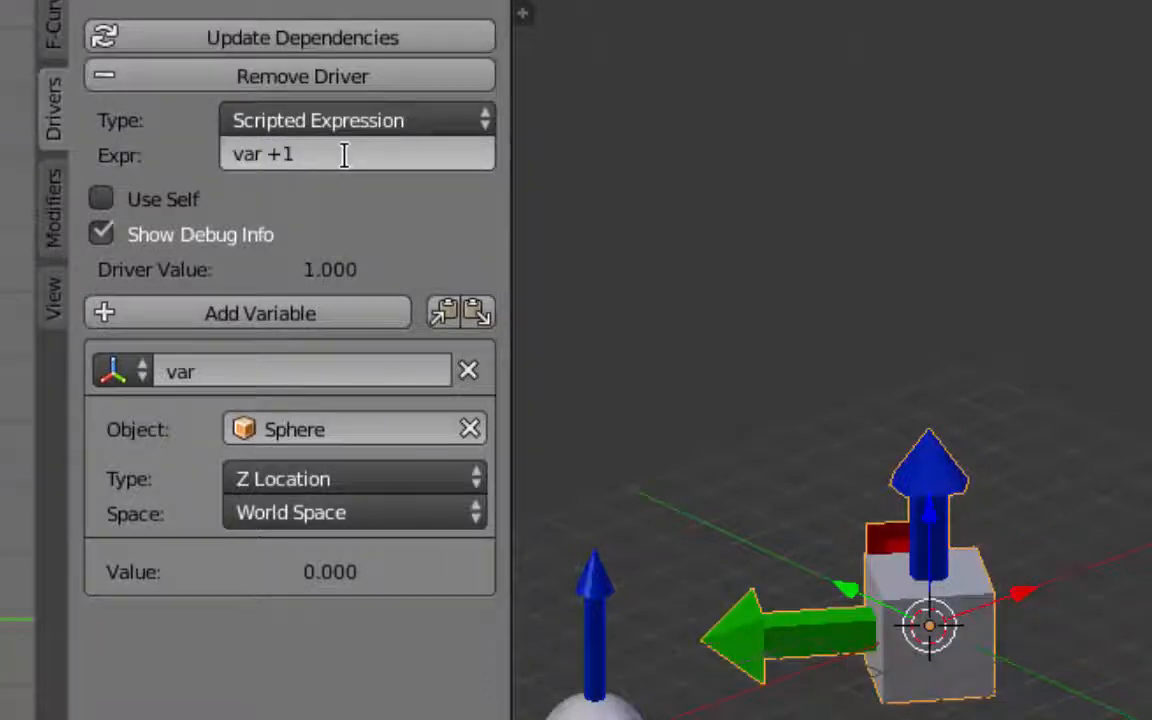
Step: Increase the offset in the Z rotation driver's expression to var +2 and again to var +3
left_click(344, 155)
left_click(344, 155)
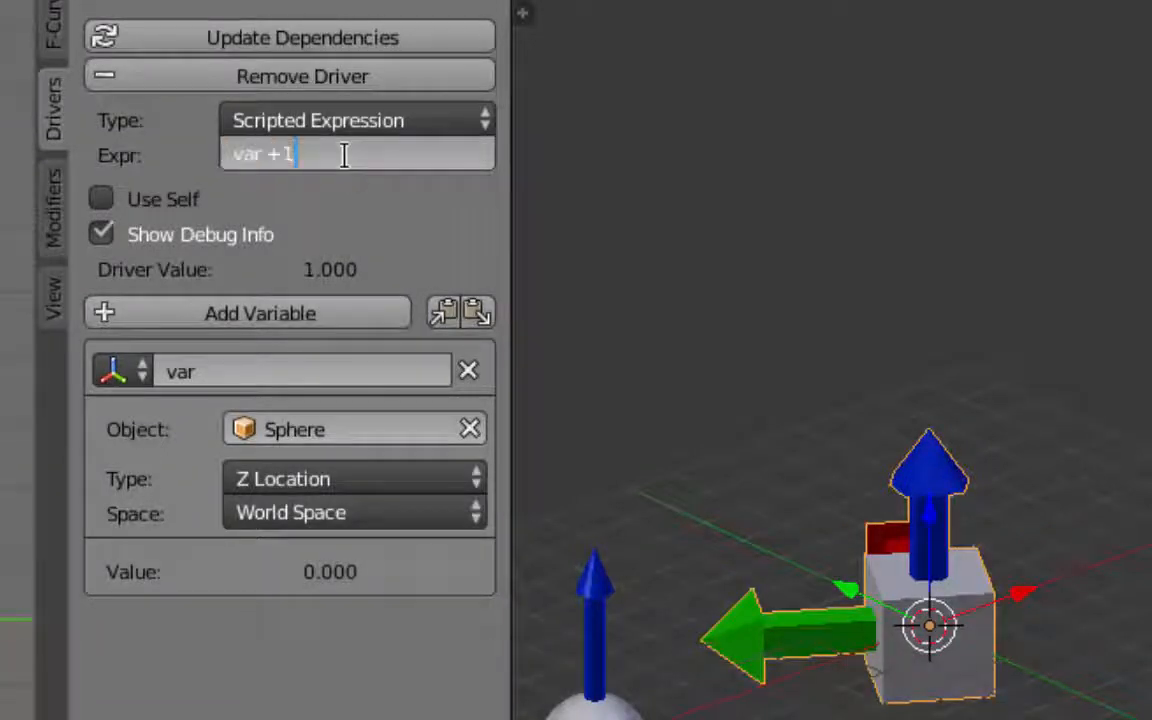
key("Return")
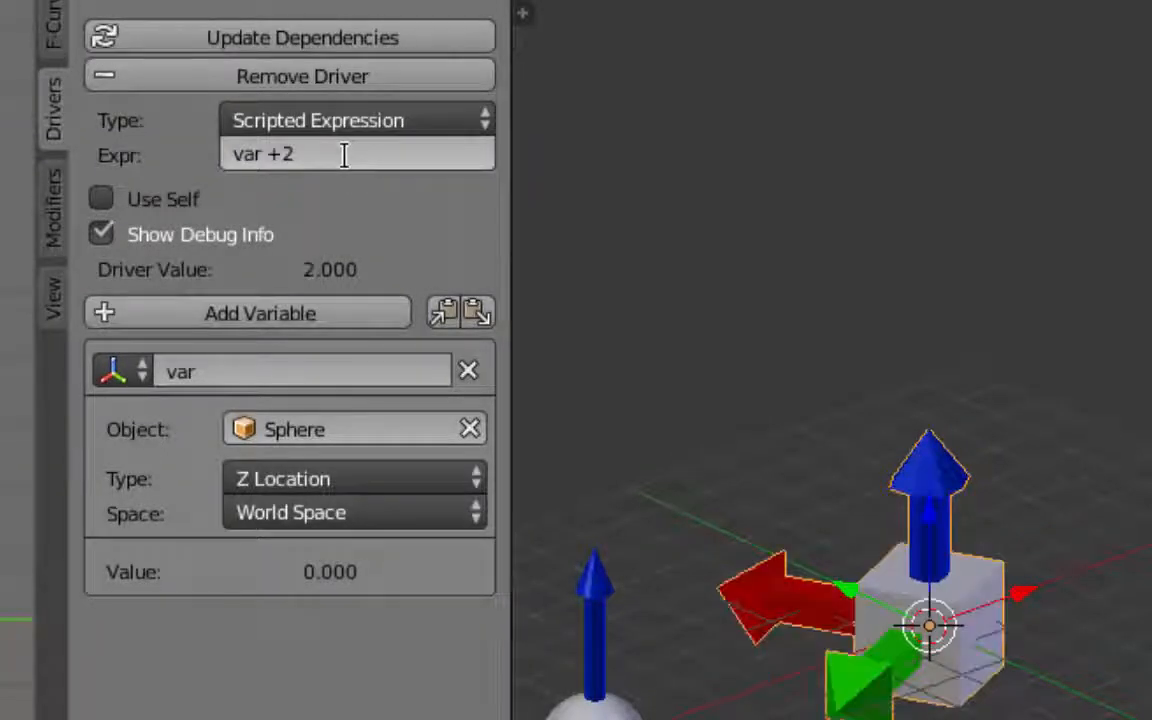
left_click(344, 155)
left_click(344, 155)
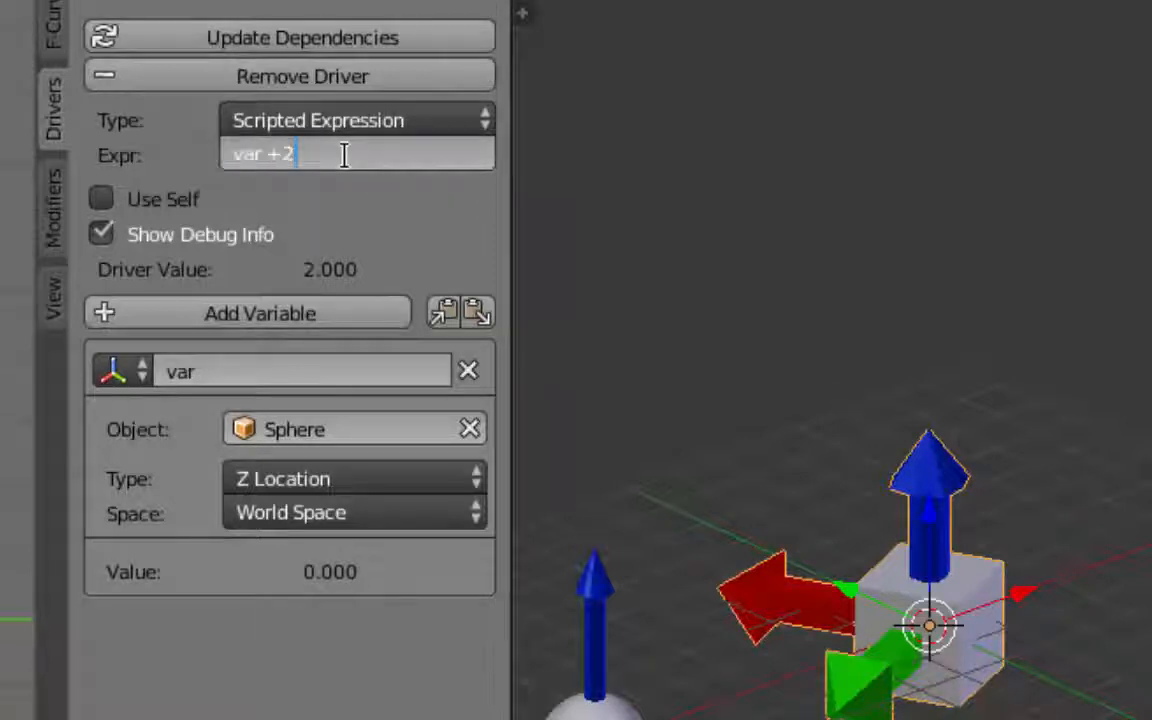
type("3")
key("Return")
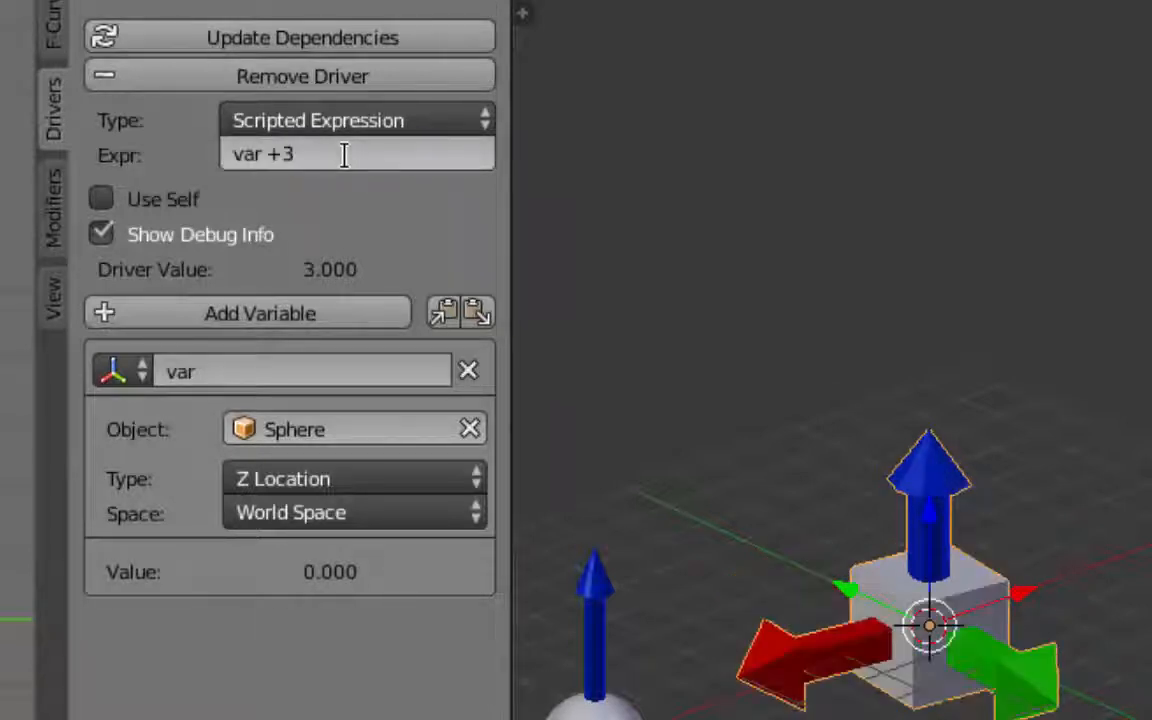
Step: Remove the offset from the Z rotation driver so its expression is only var
left_click(344, 155)
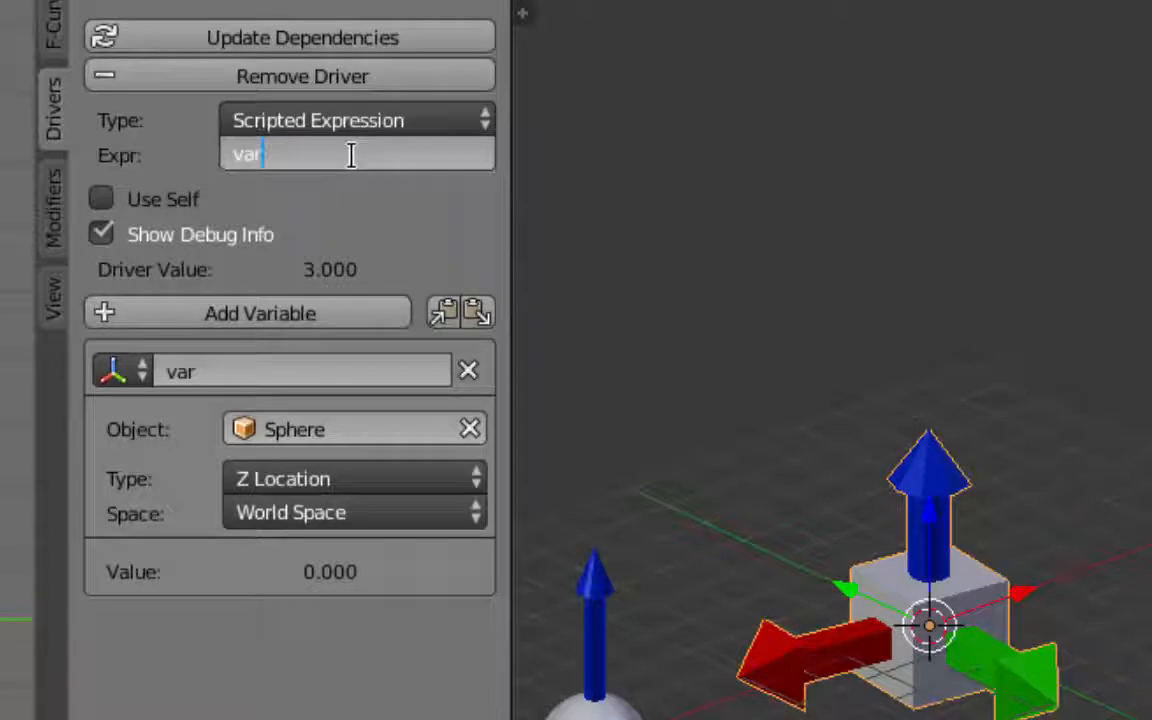
type("var")
key("Return")
Step: Set the Z rotation driver's expression to var*2 and move the sphere along Z to test the cube's rotation
double_click(351, 155)
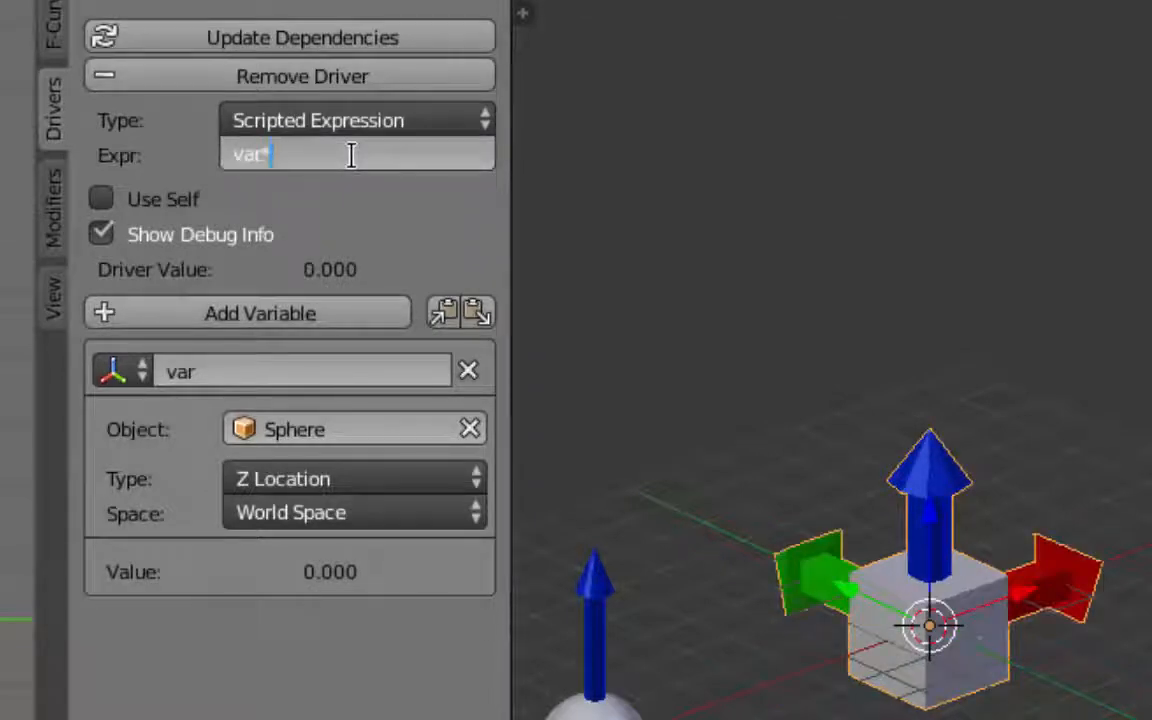
type("*2")
key("Return")
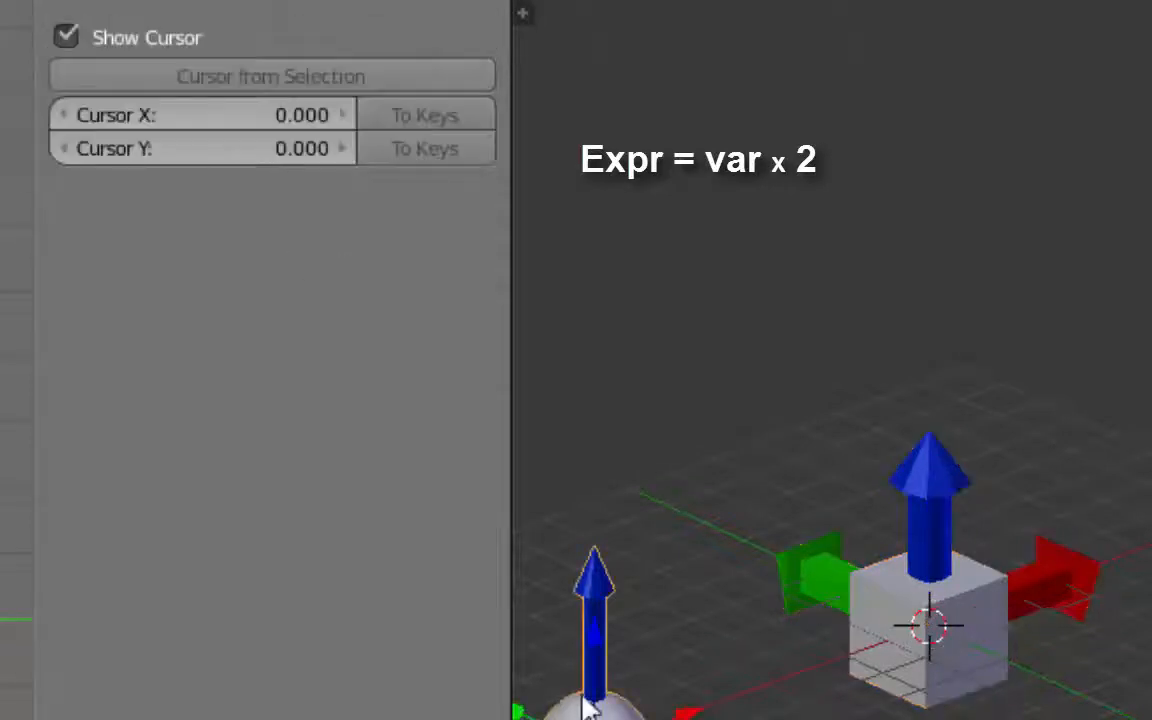
left_click_drag(605, 705, 663, 699)
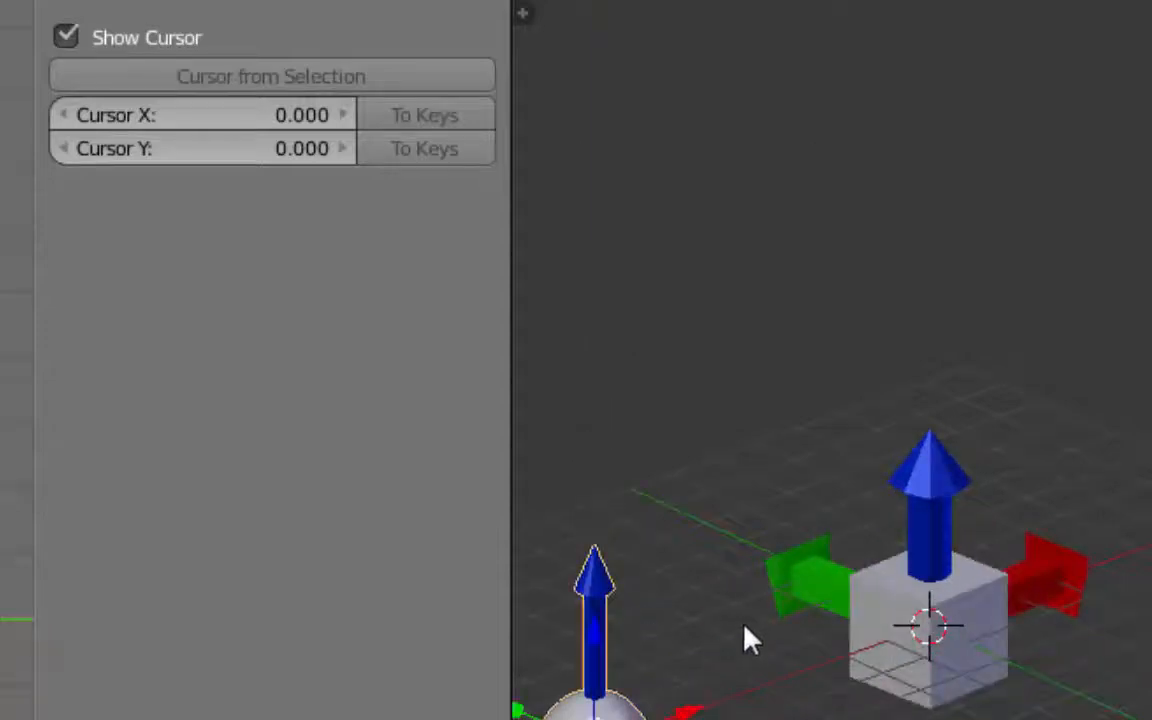
Step: Set the cube's Z rotation driver expression to var*20 and move the sphere along Z to test it
right_click(920, 625)
left_click(312, 152)
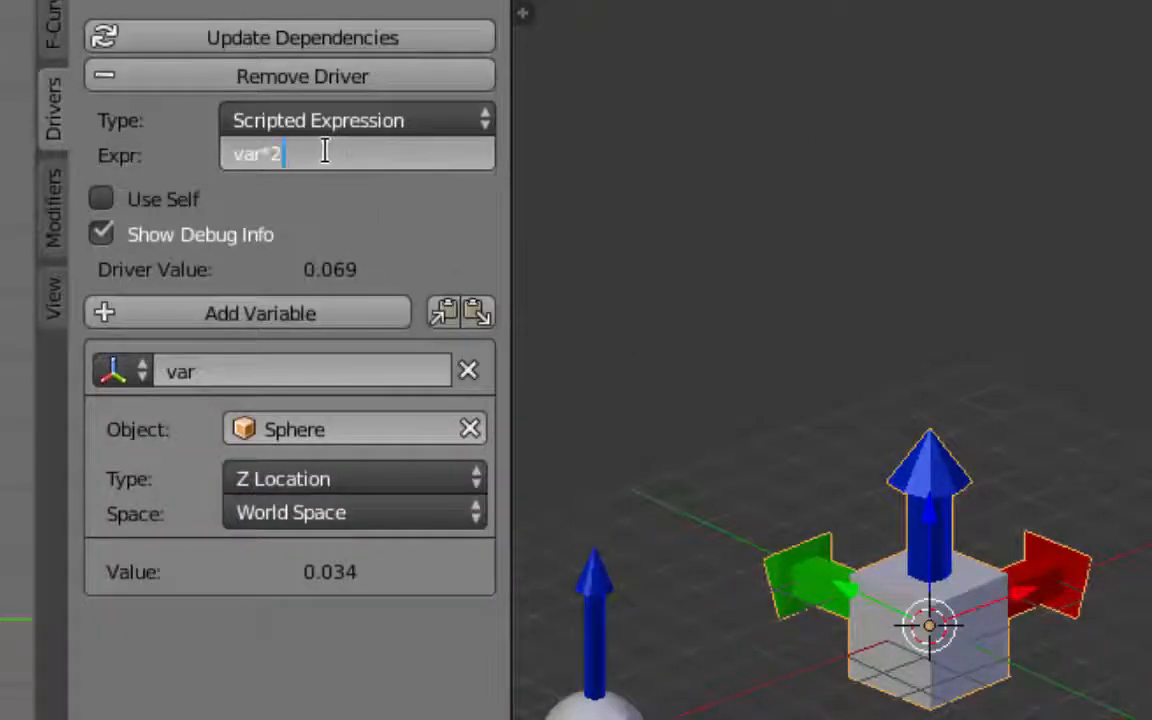
type("0")
key("Return")
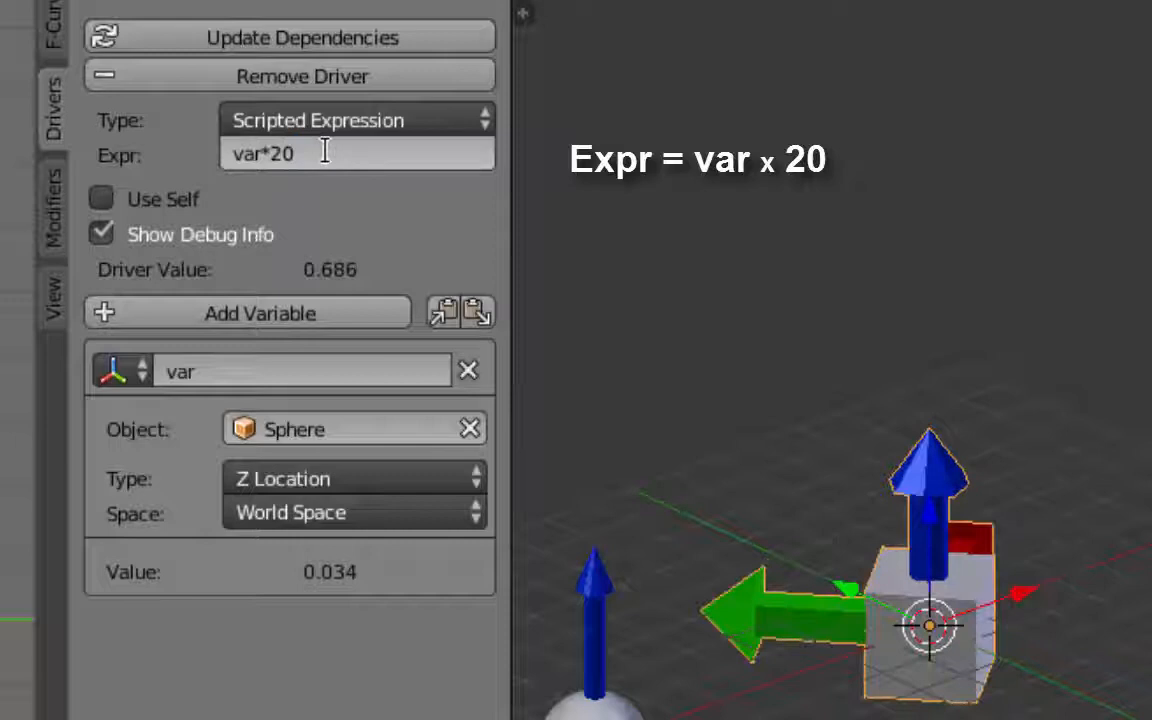
right_click(592, 708)
mouse_move(597, 692)
left_mouse_down()
mouse_move(609, 200)
mouse_move(577, 700)
left_mouse_up()
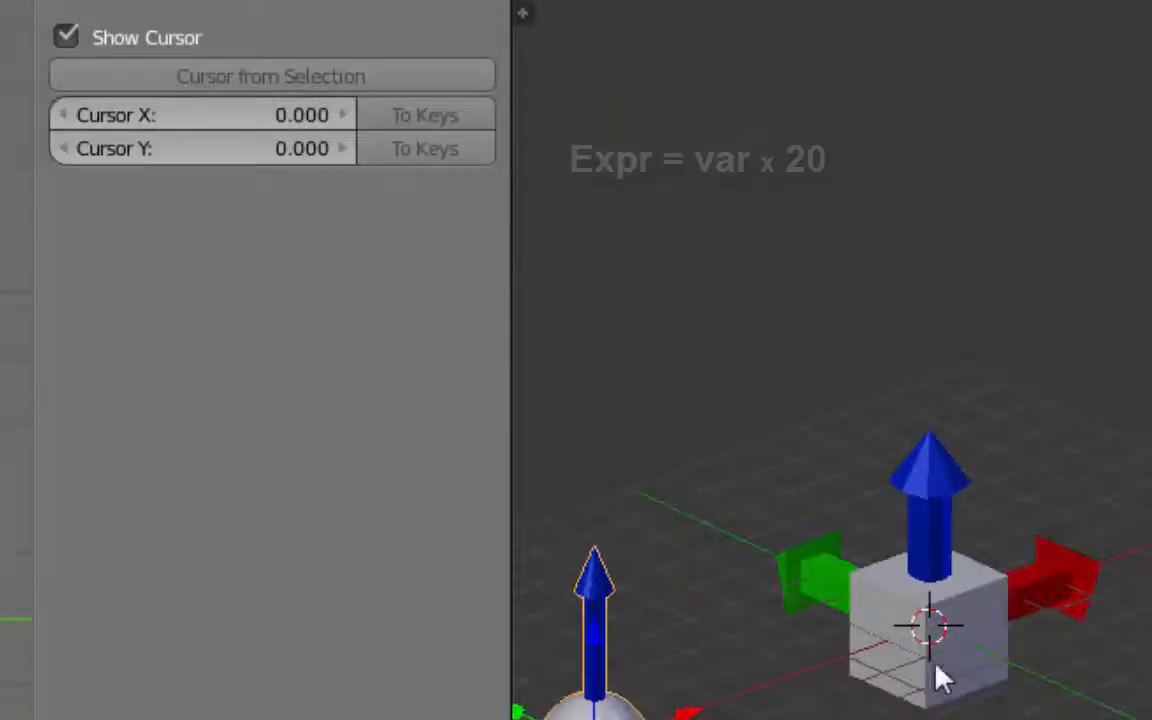
Step: Replace the multiplication in the cube's Z rotation driver with a division, making the expression var/20
right_click(942, 655)
left_click(268, 148)
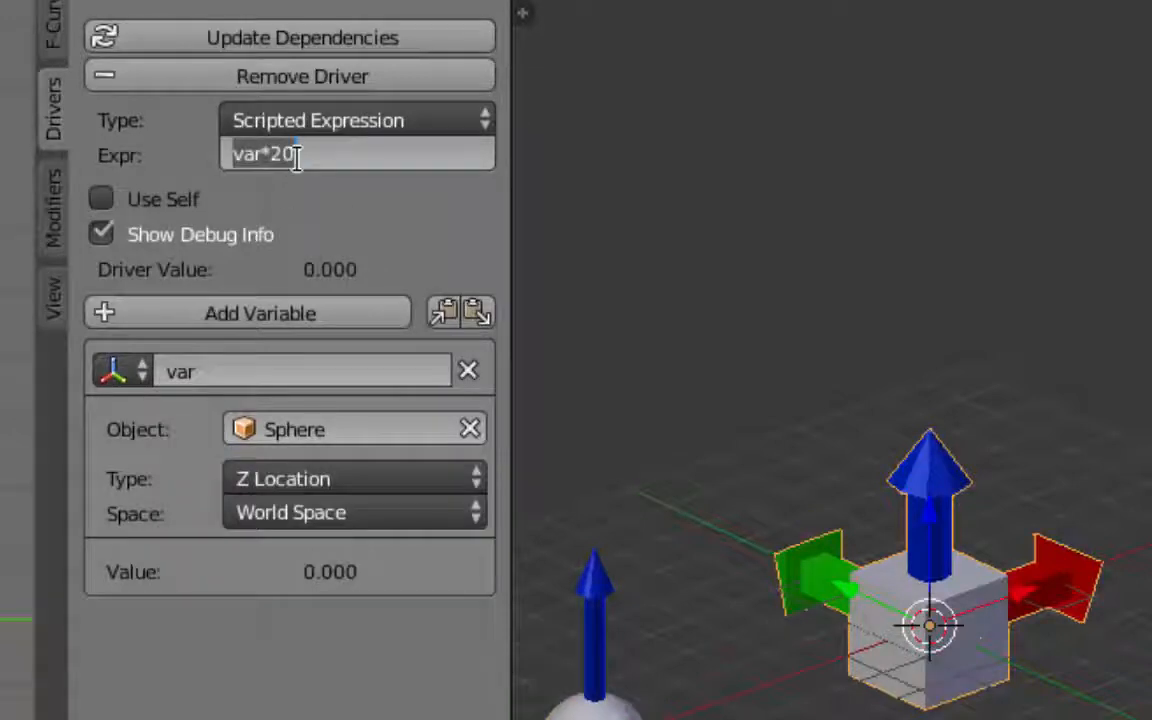
left_click(271, 154)
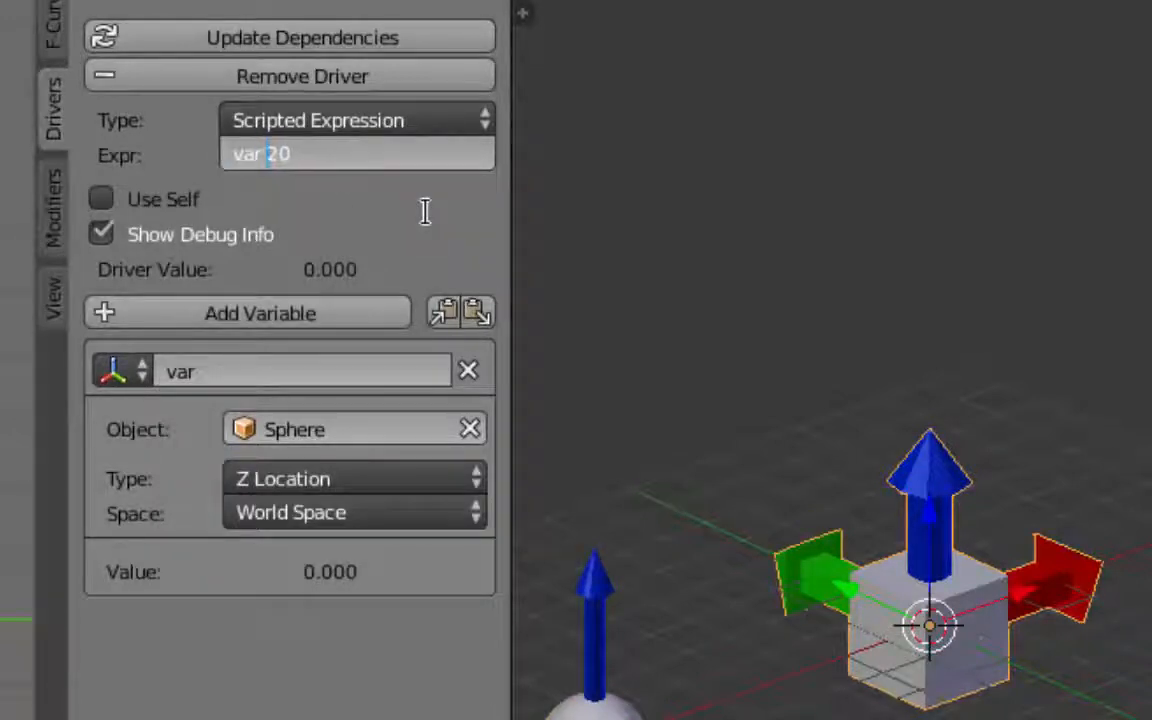
key("Return")
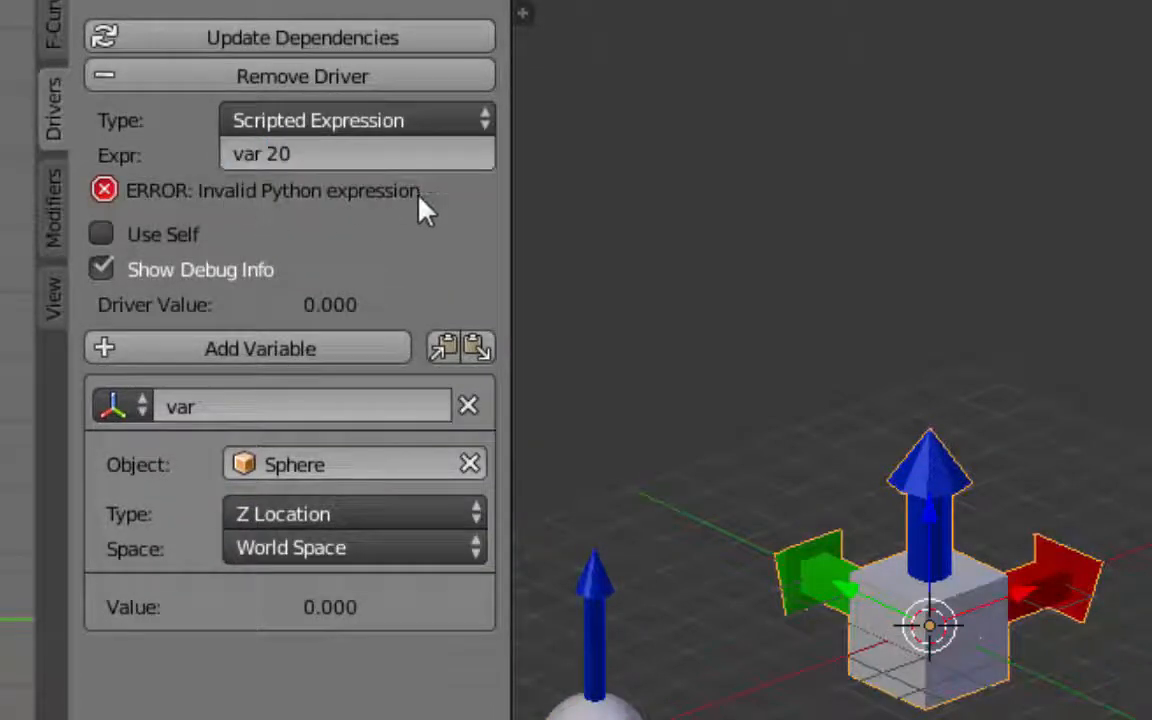
double_click(276, 154)
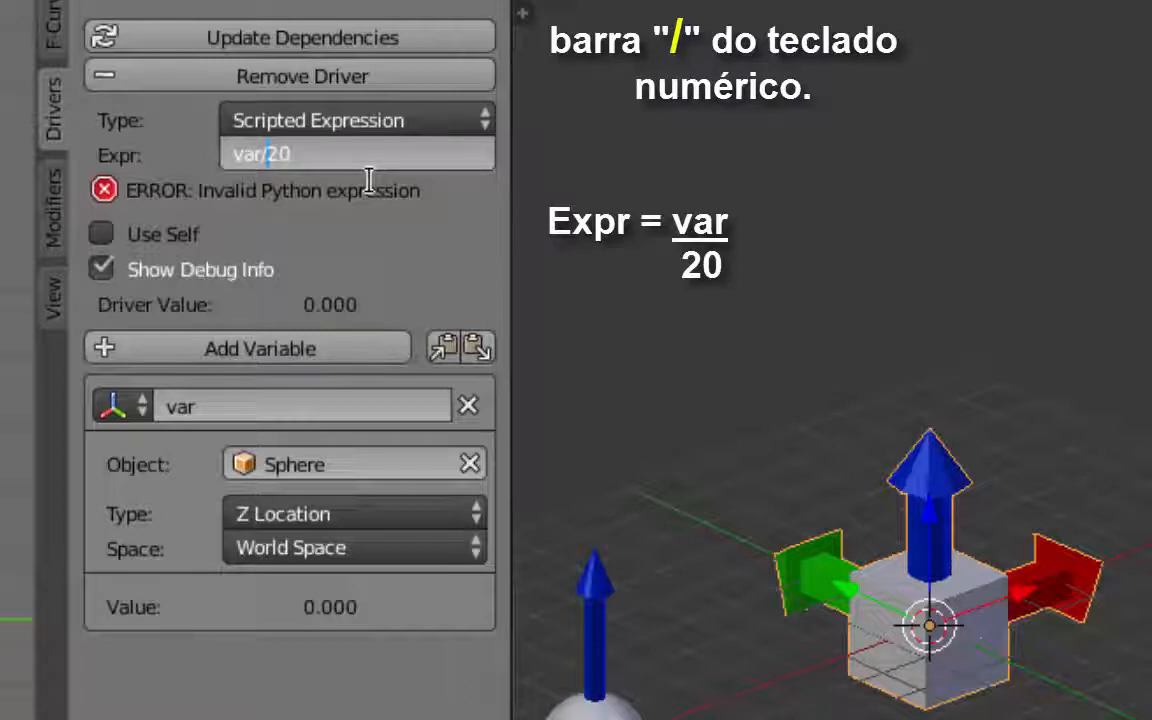
key("Return")
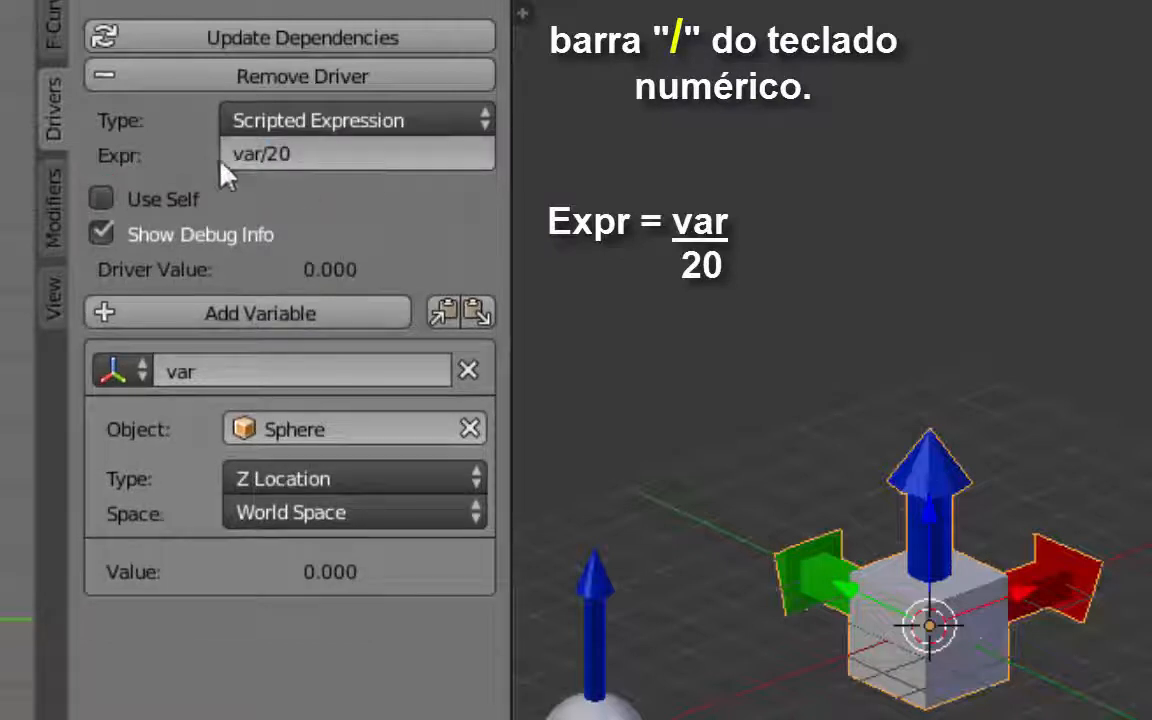
Step: Move the sphere along Z to test how the var/20 expression rotates the cube
right_click(600, 692)
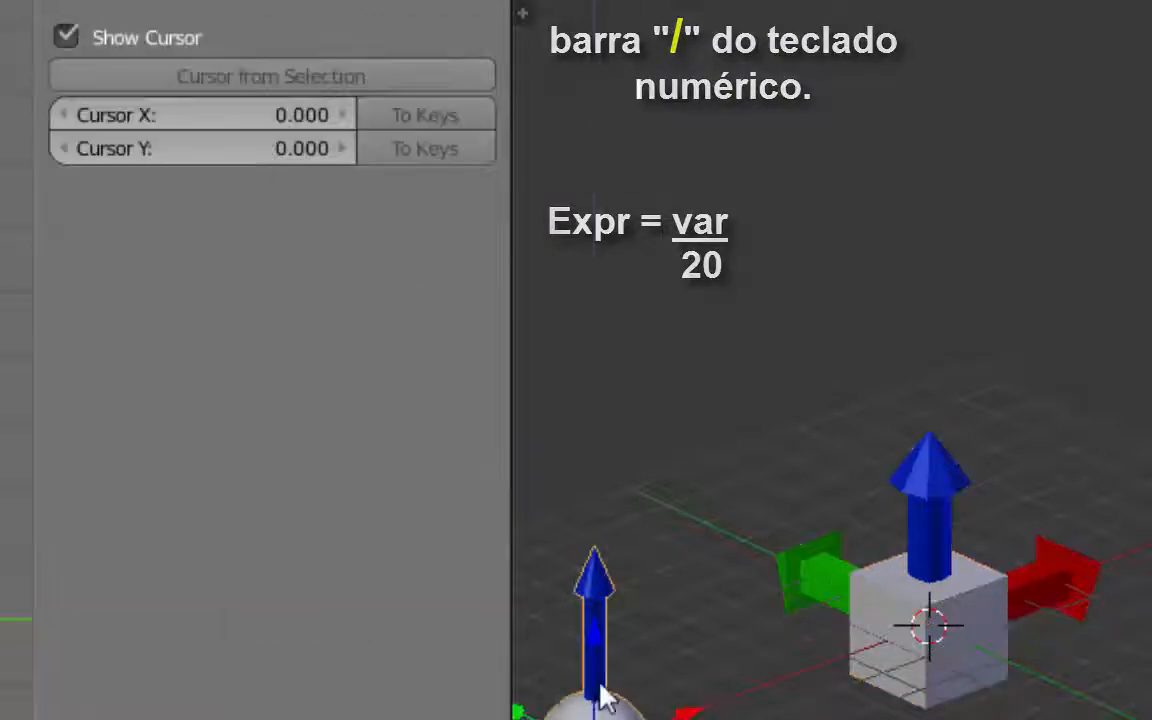
key("g")
key("z")
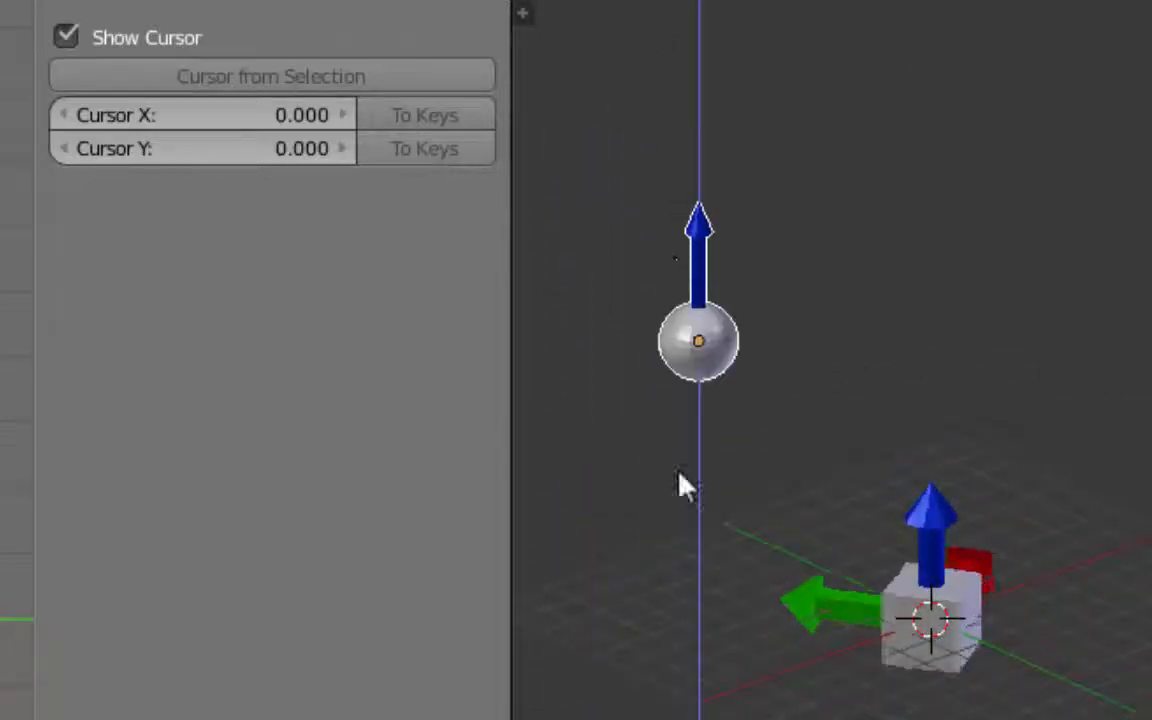
left_click(676, 645)
Step: Delete the drivers from the cube's Z rotation and X location
right_click(950, 625)
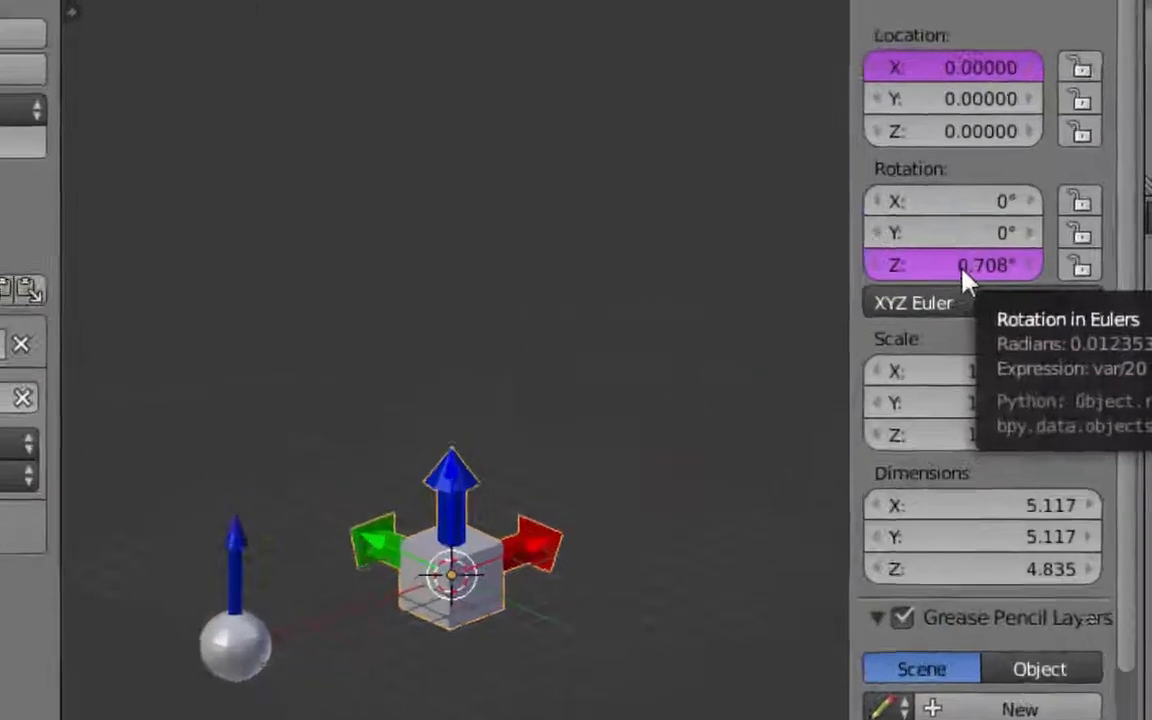
right_click(960, 268)
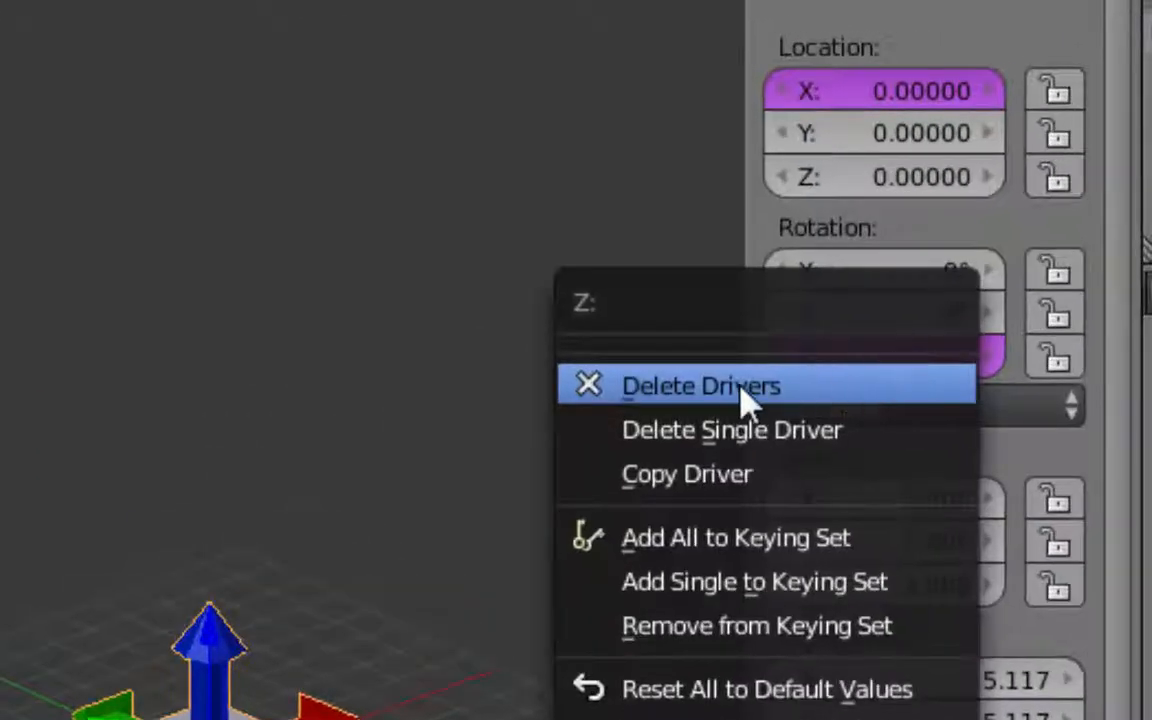
left_click(735, 398)
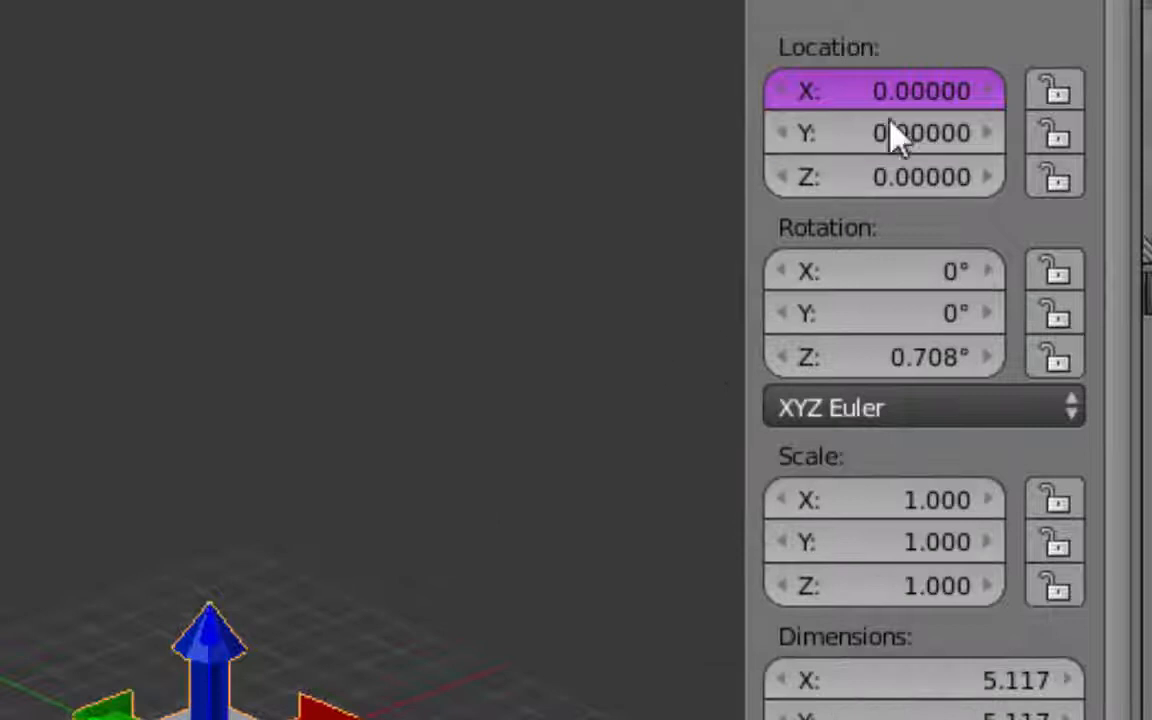
double_click(897, 91)
key("Escape")
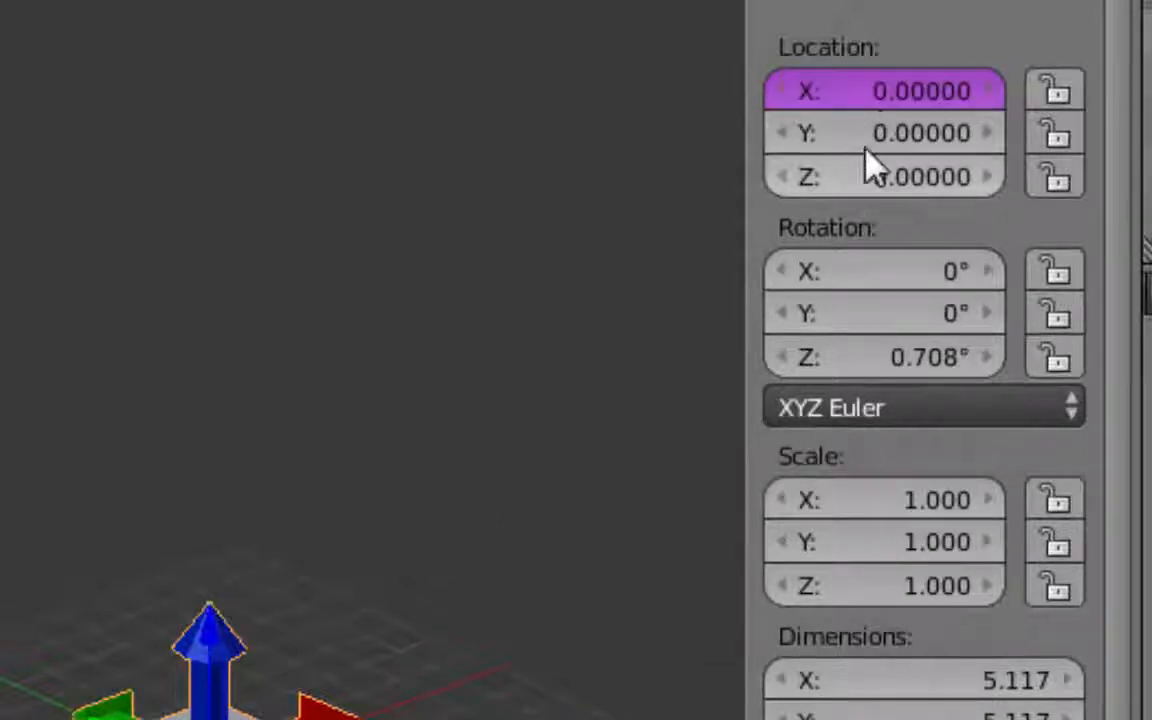
right_click(893, 100)
left_click(762, 121)
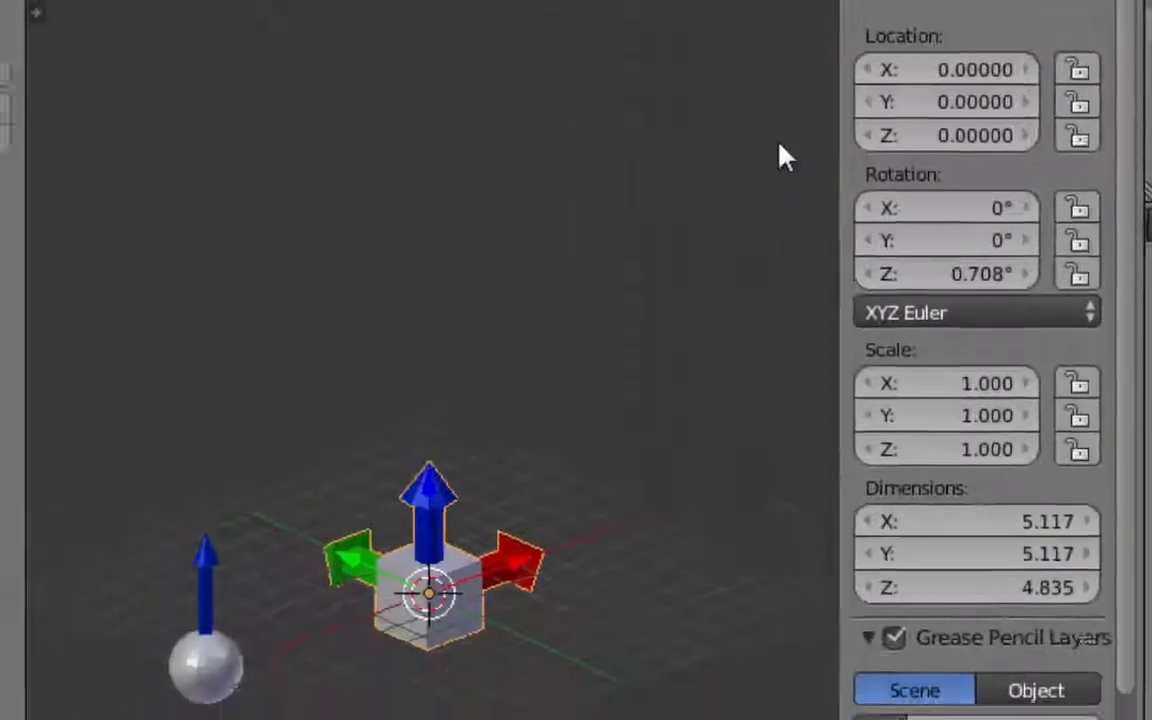
Step: Move the sphere to about 0.49 along Z and try rotating it about the X axis
right_click(303, 582)
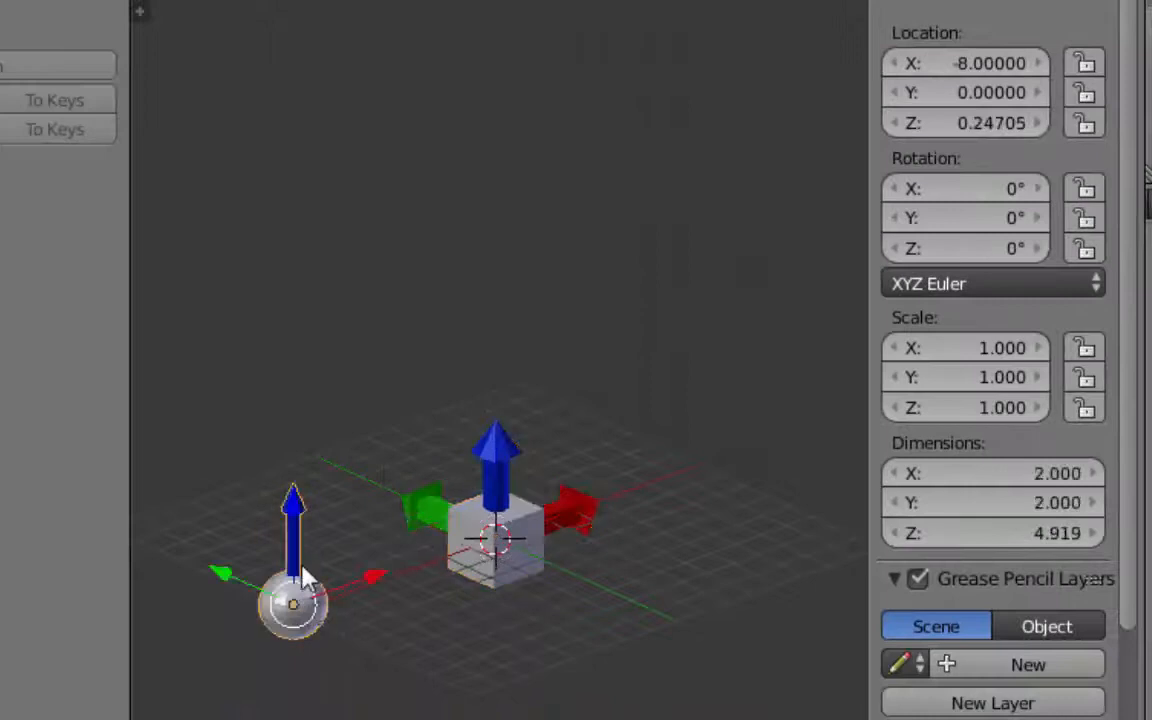
left_click_drag(295, 553, 264, 537)
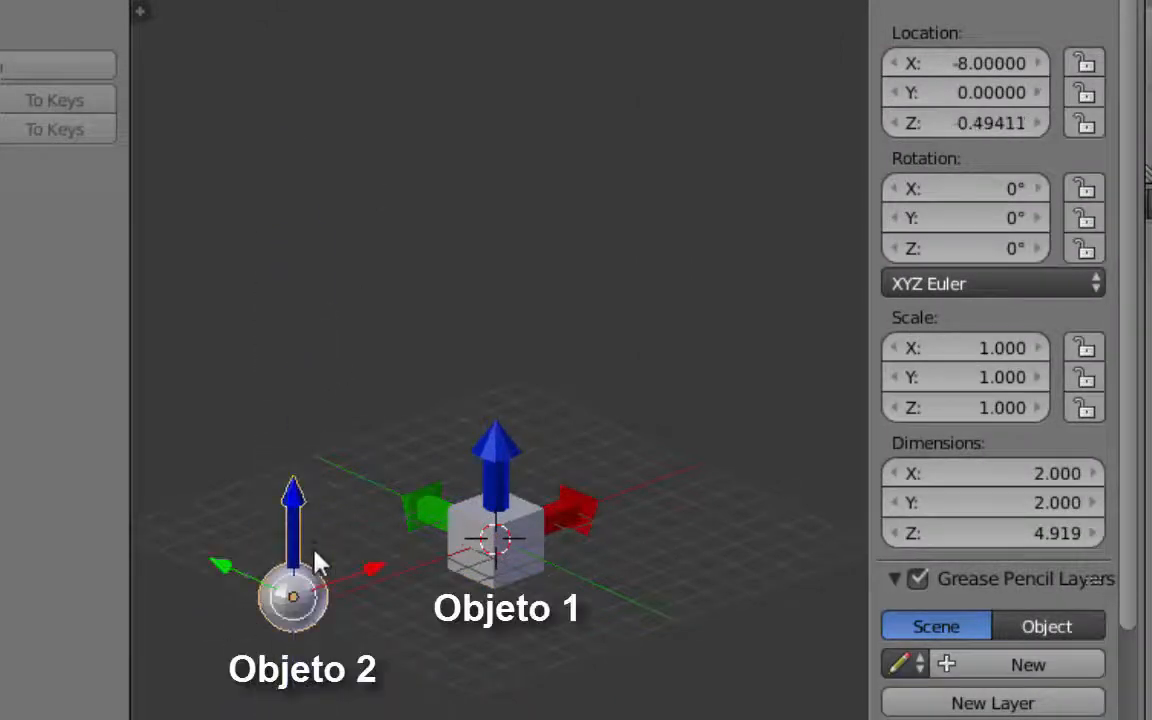
key("r")
key("x")
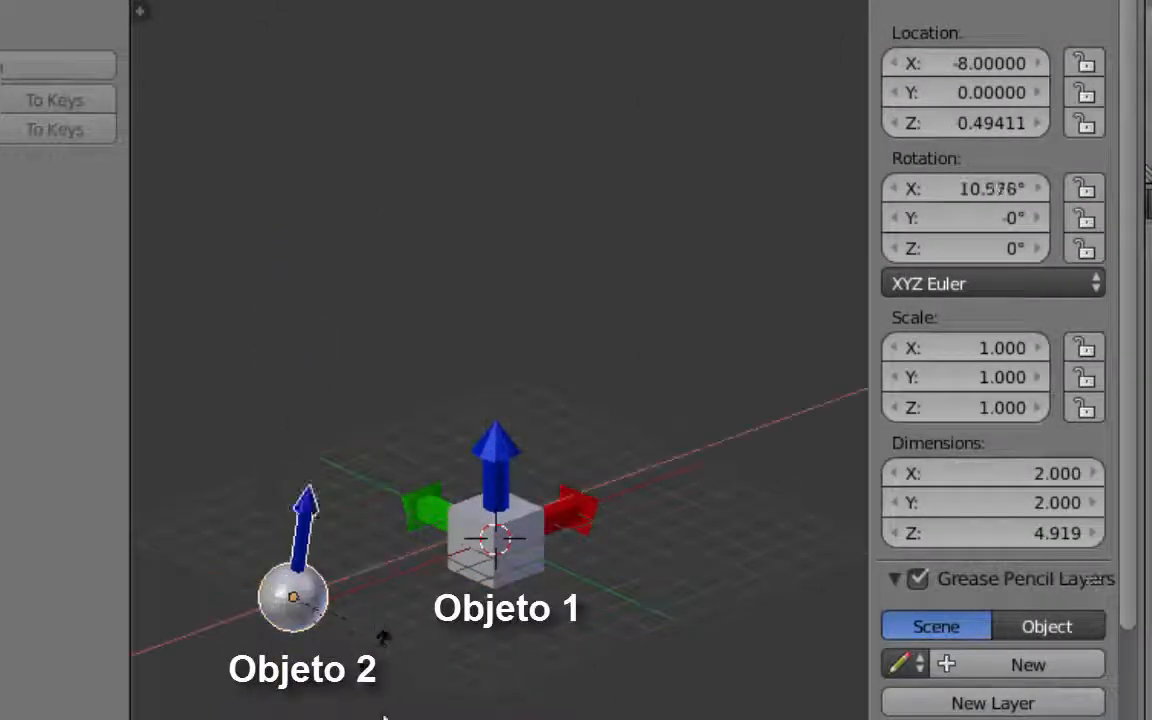
key("Escape")
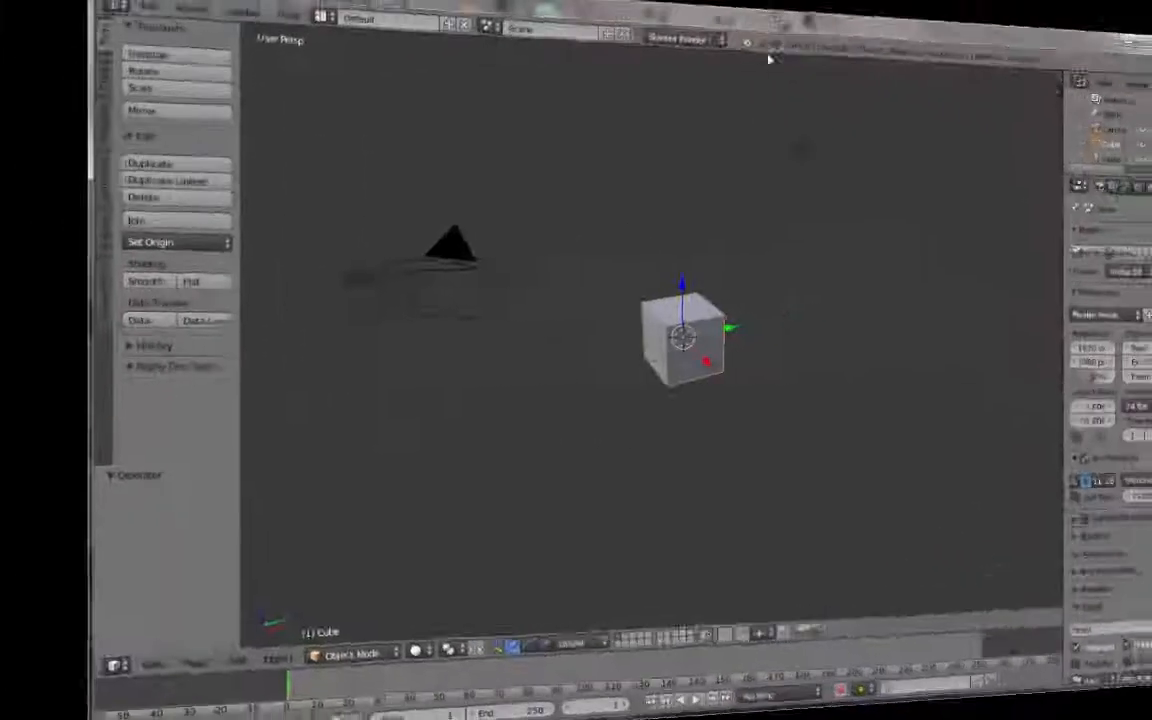
Step: Delete the camera and the lamp from the default scene and select the cube
right_click(460, 252)
right_click(801, 149, "shift")
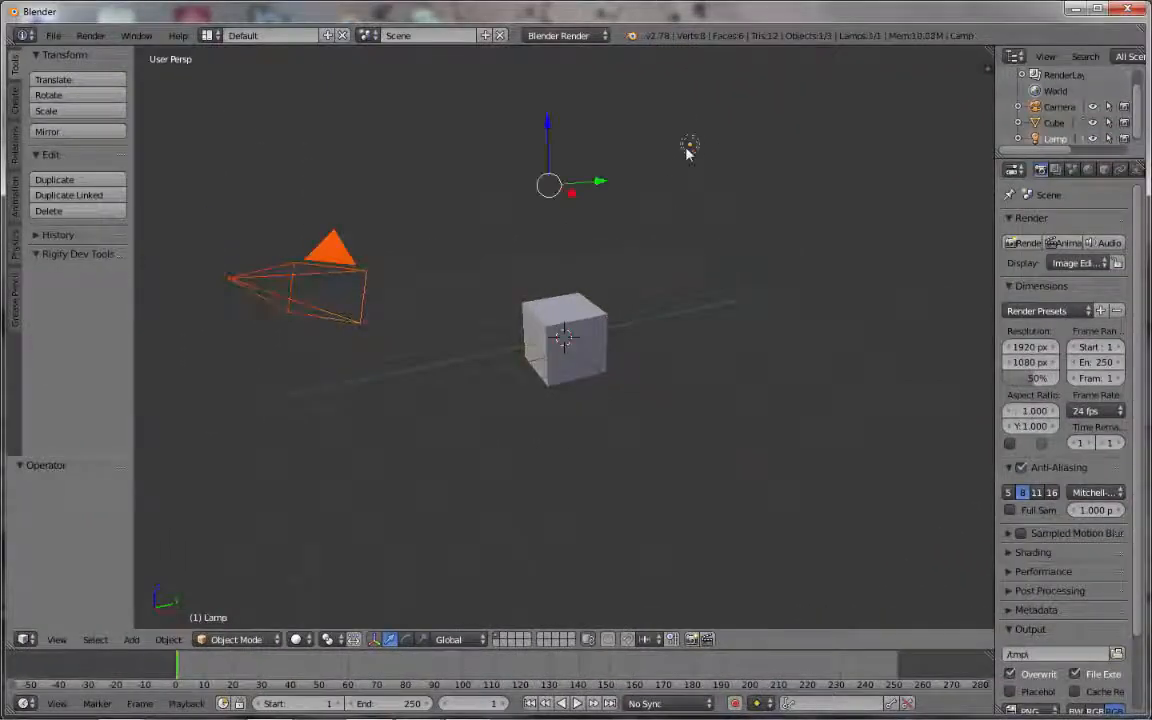
key("x")
left_click(798, 152)
right_click(683, 335)
middle_click_drag(683, 338, 760, 378)
middle_click_drag(643, 379, 713, 351)
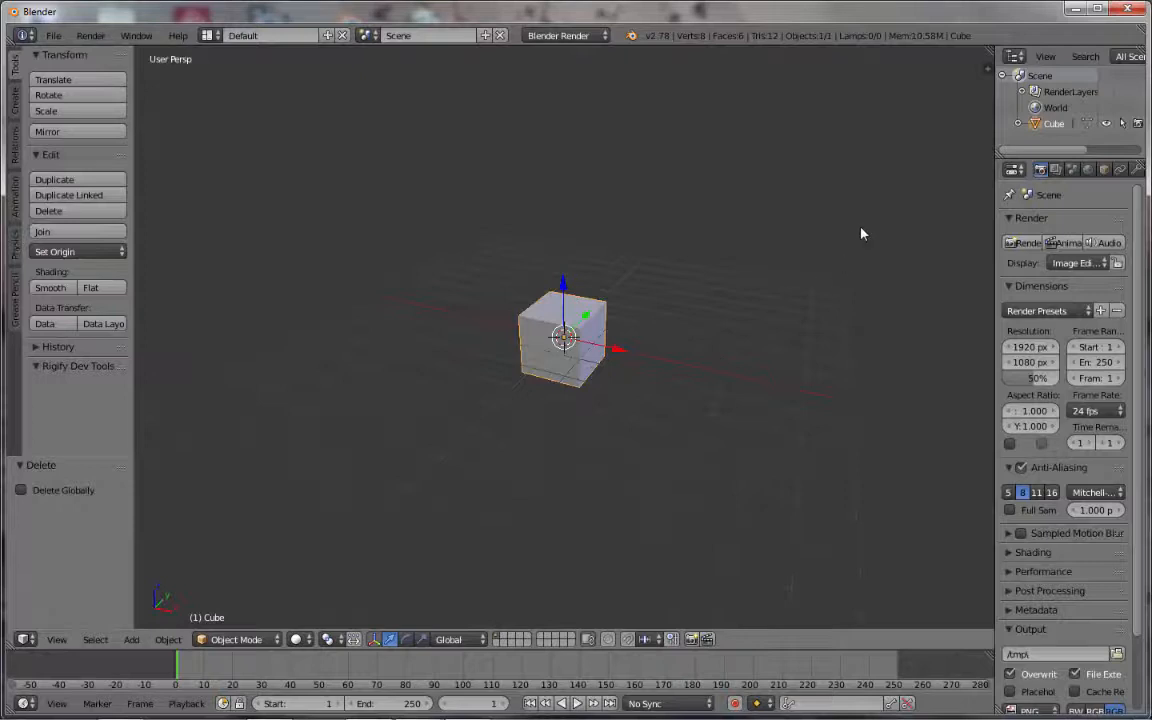
Step: Add a single driver without a preset target to the cube's Z location
key("n")
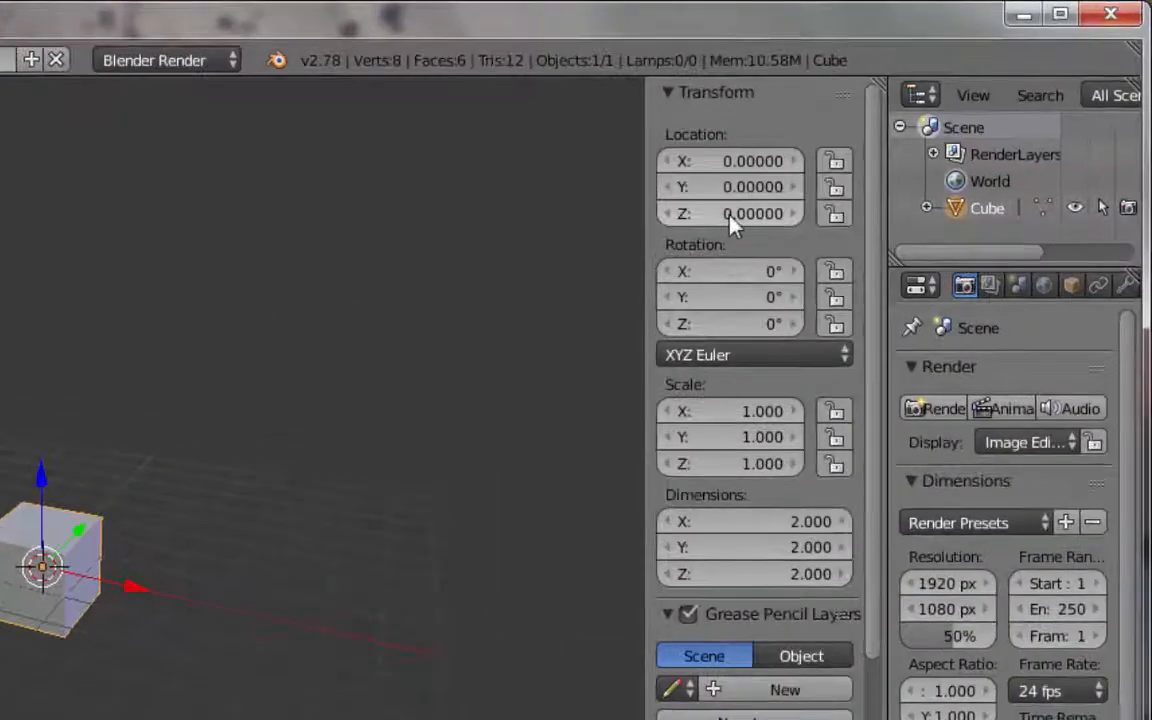
right_click(733, 218)
mouse_move(679, 222)
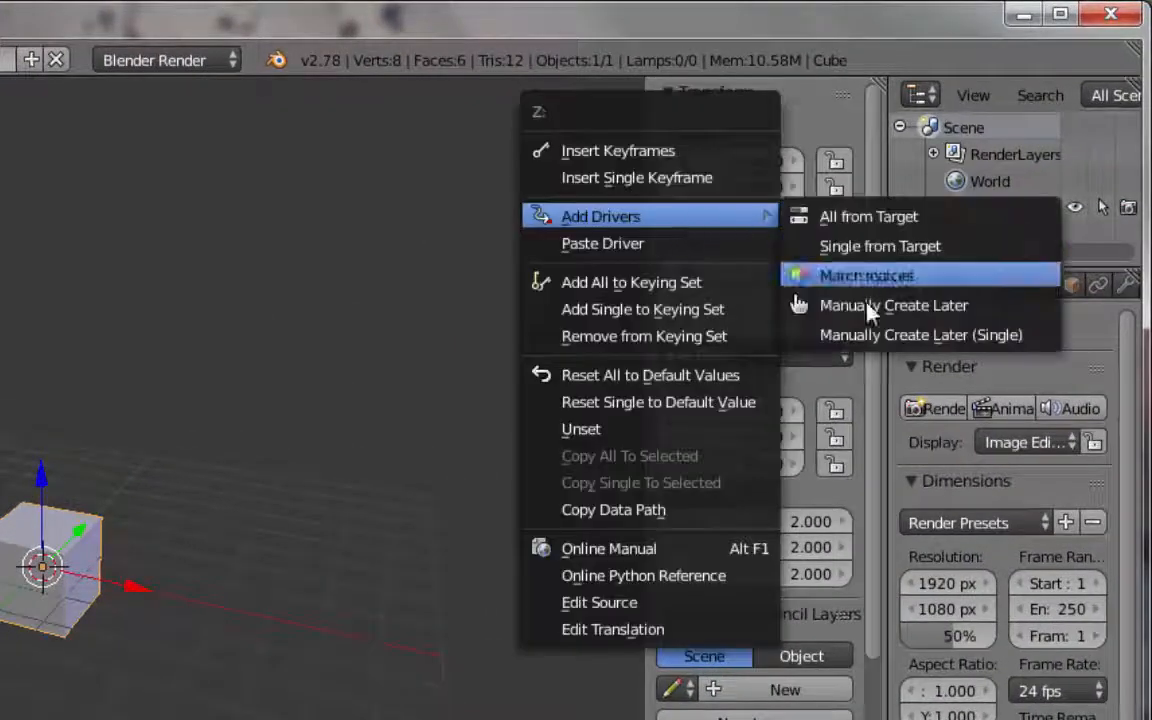
left_click(885, 336)
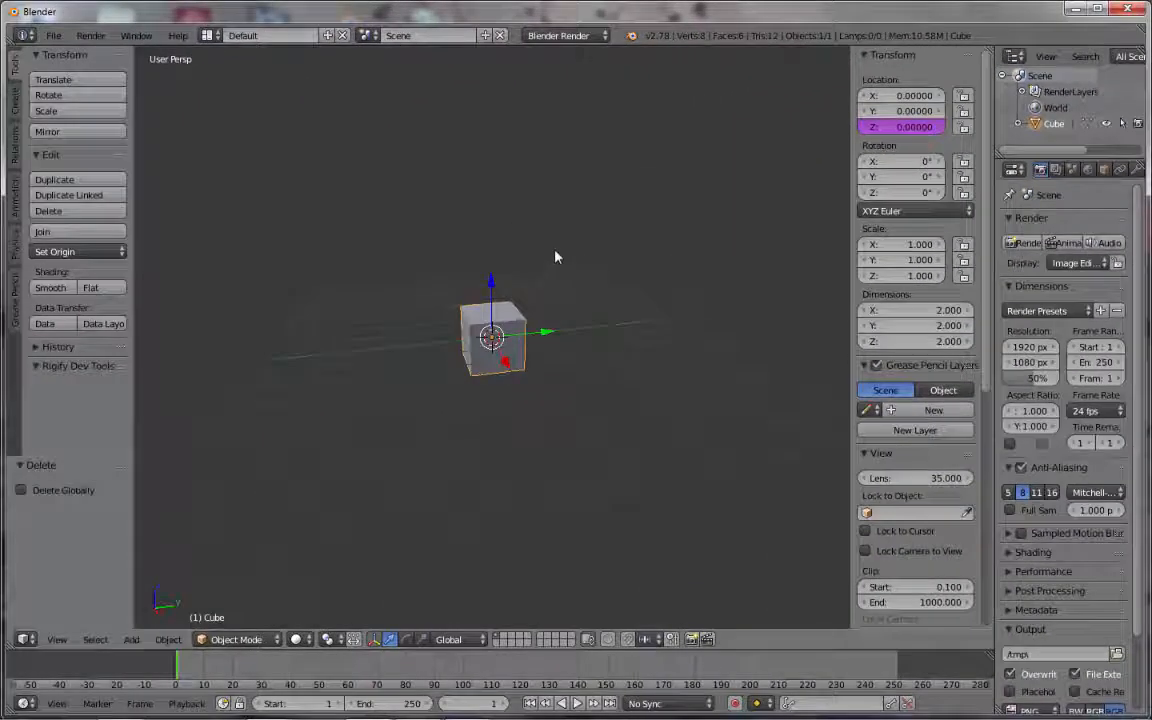
Step: In front view, split the 3D view into two areas and turn one into a Graph Editor in Drivers mode
key("KP_1")
scroll(474, 362, "up", 2)
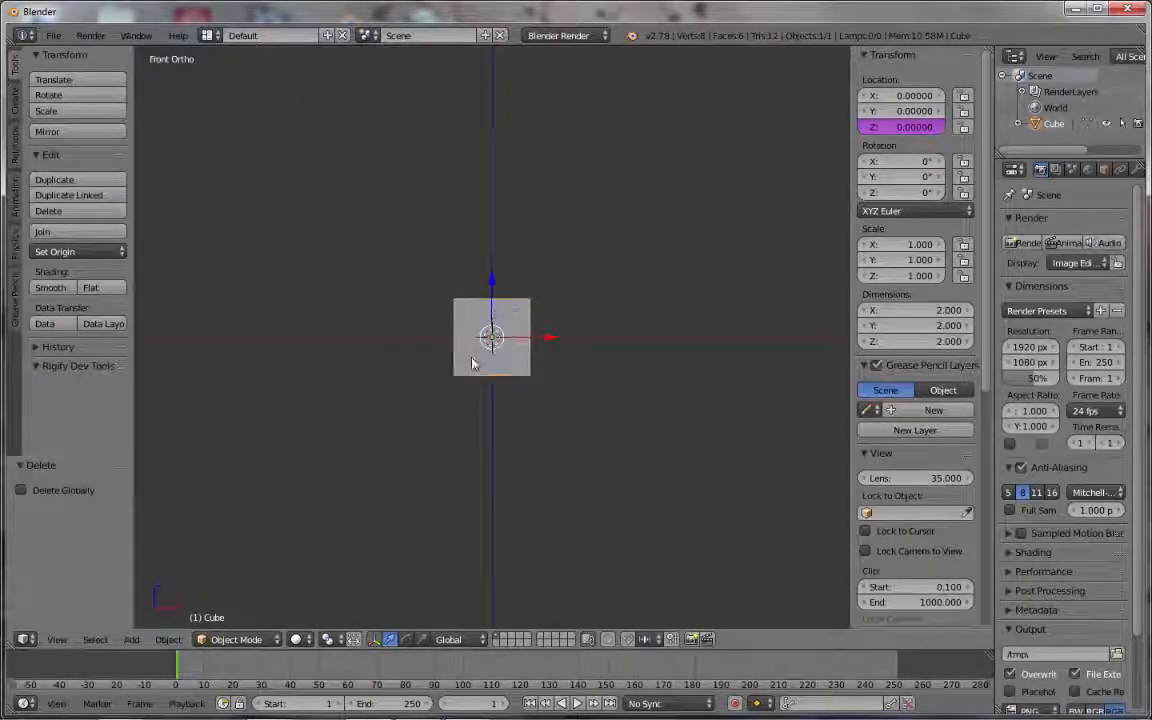
left_click_drag(988, 48, 478, 120)
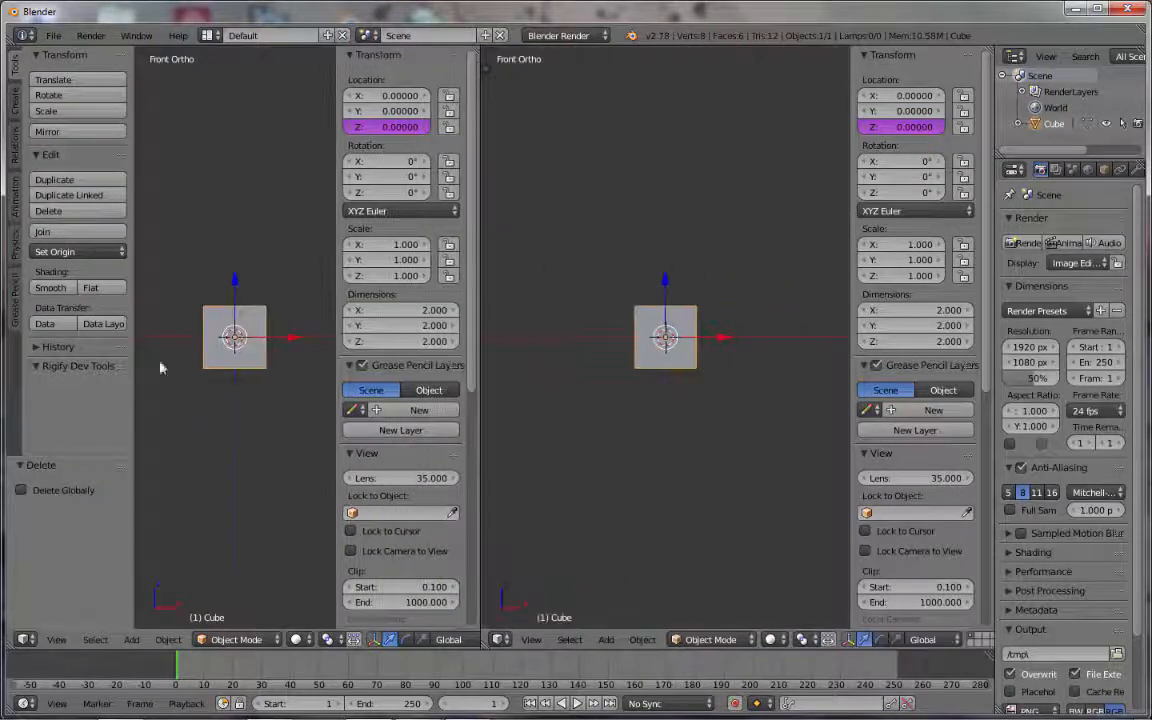
left_click(25, 639)
left_click(62, 576)
left_click(270, 640)
left_click(275, 607)
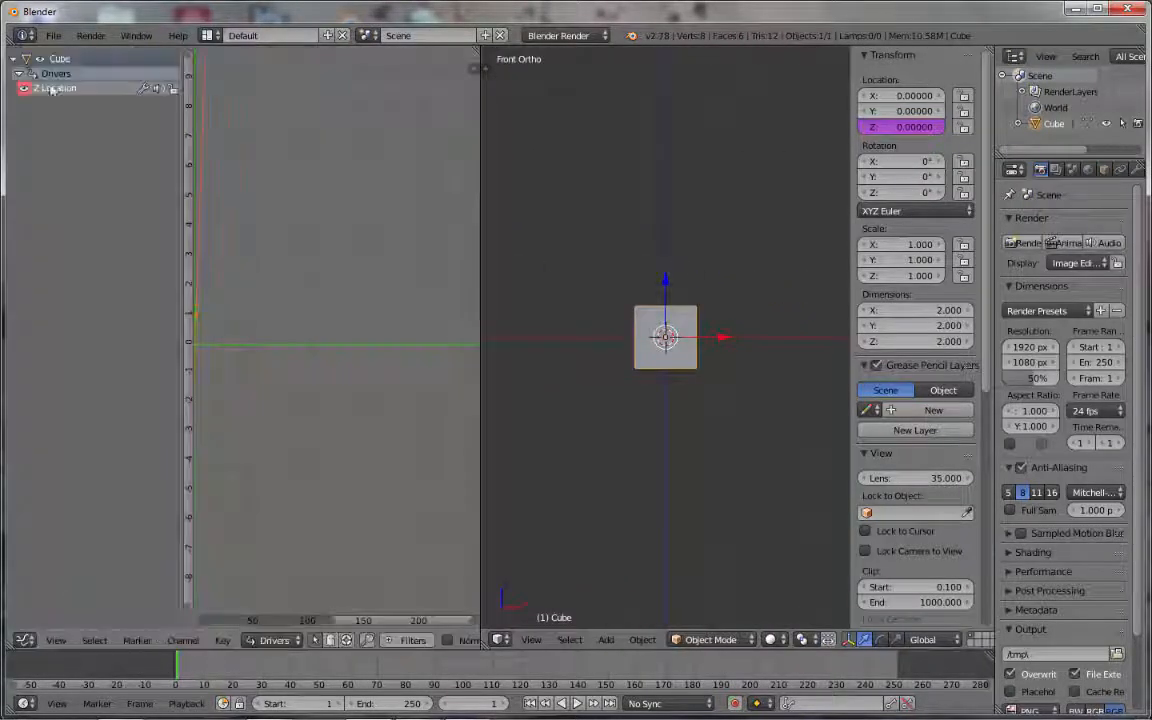
Step: Show the Z Location driver's settings and set the Cube as the object of its variable var
key("n")
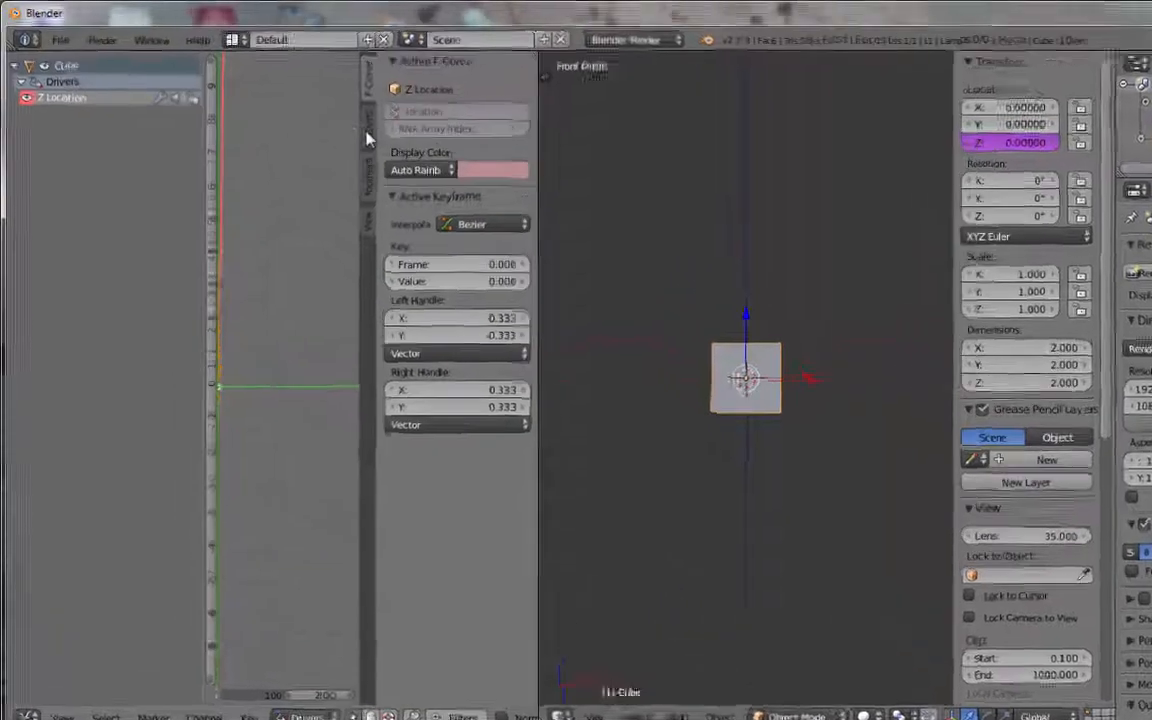
left_click(368, 135)
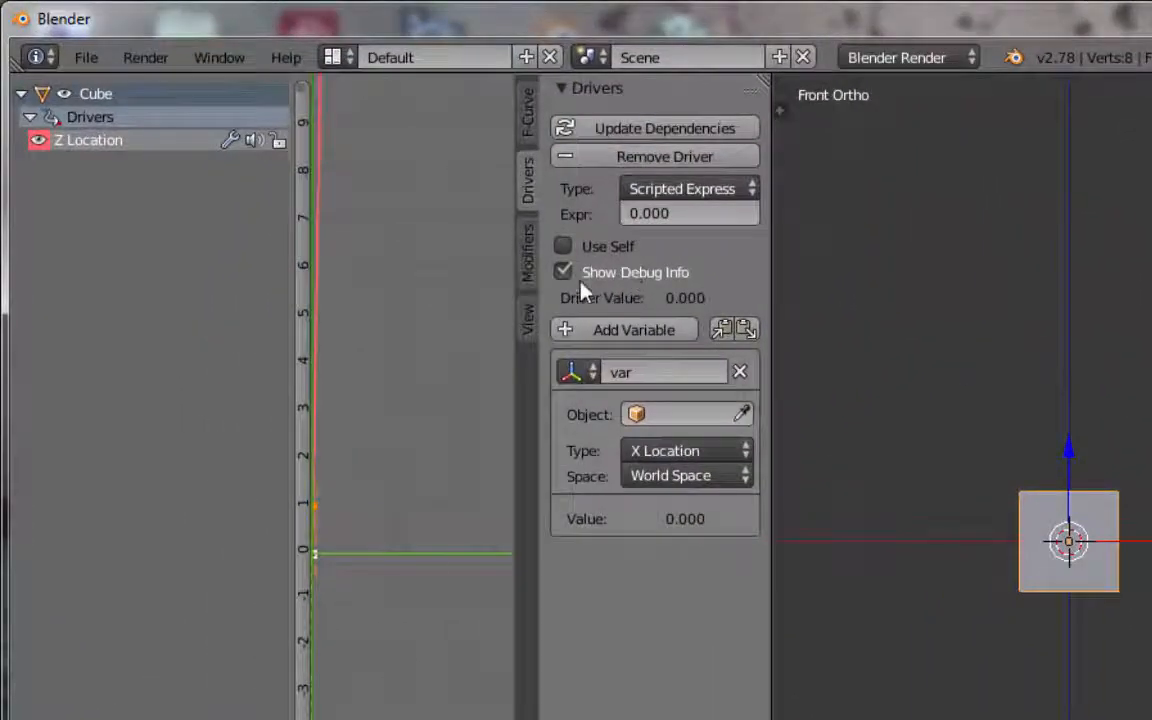
left_click(660, 425)
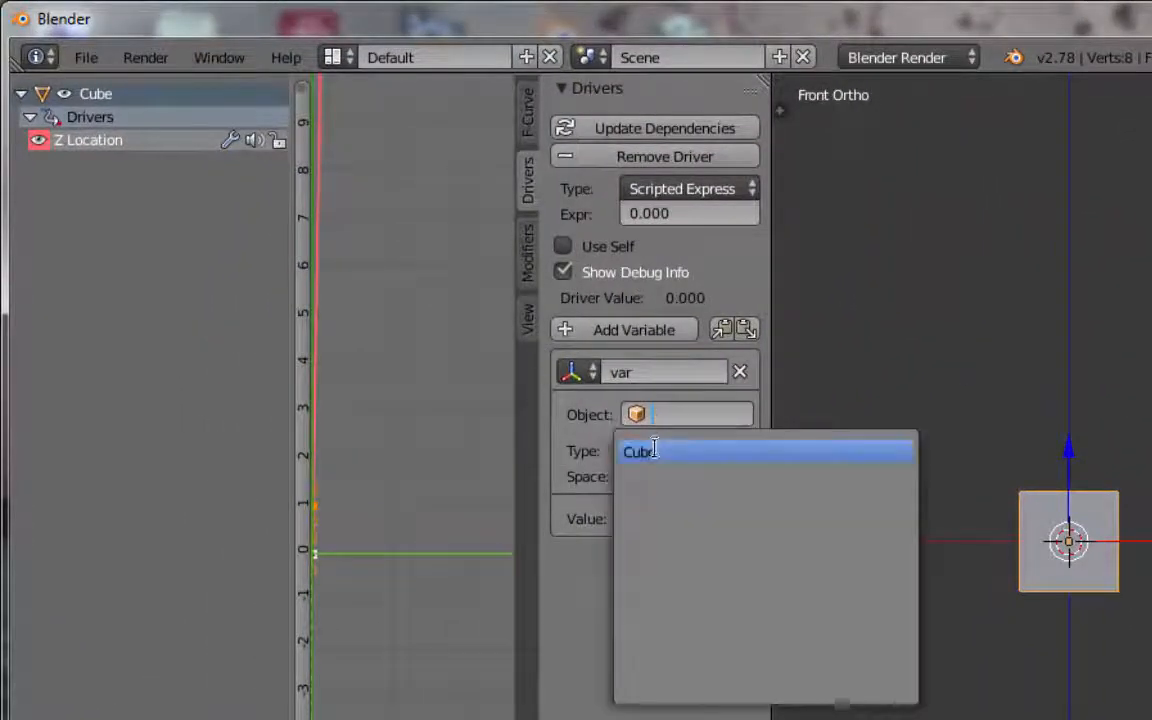
left_click(652, 452)
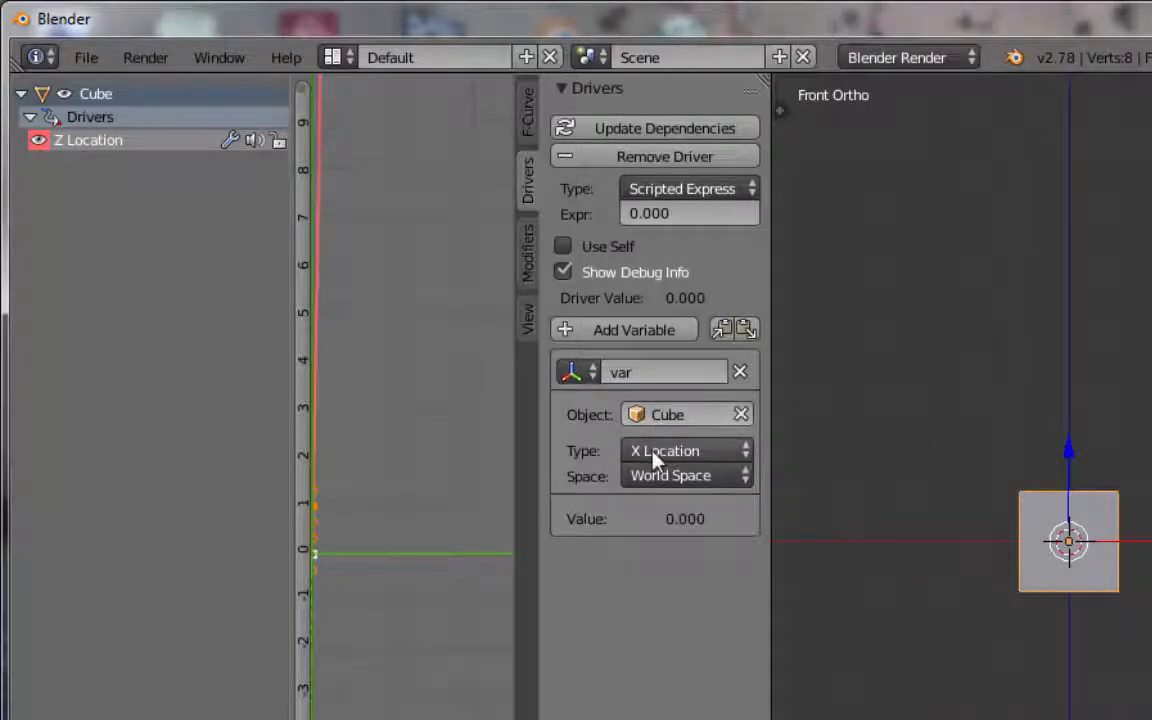
Step: Set the Z Location driver's scripted expression to sin (var)
left_click(660, 213)
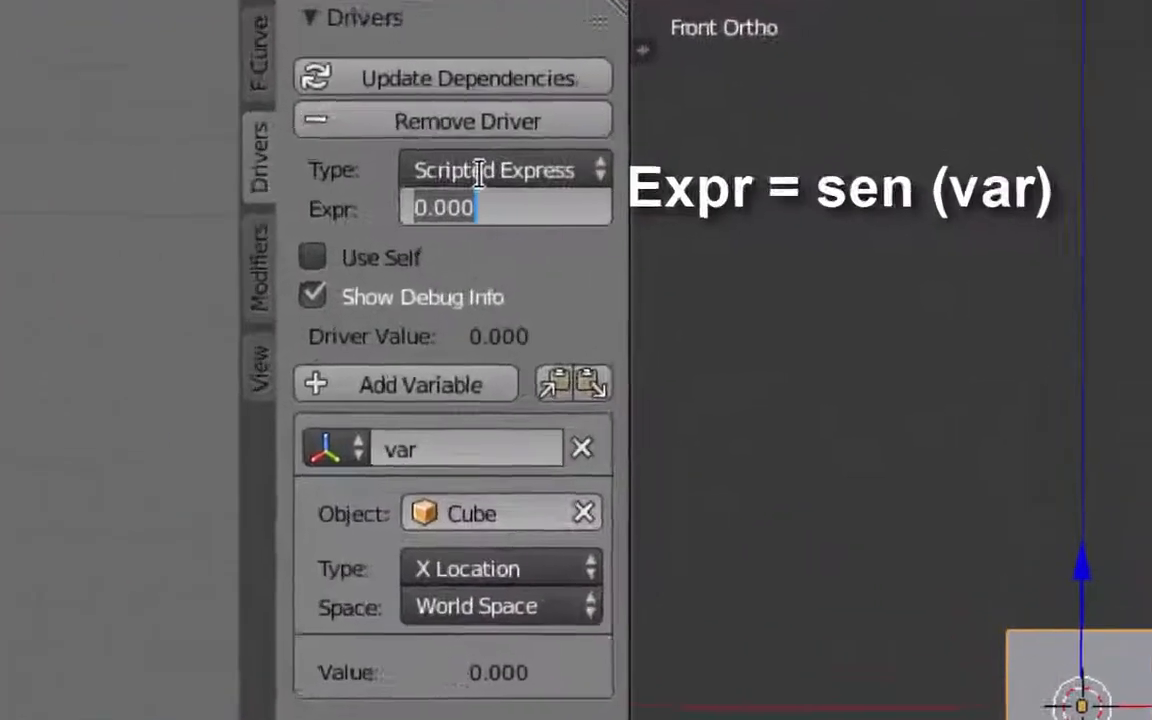
type("sin (var")
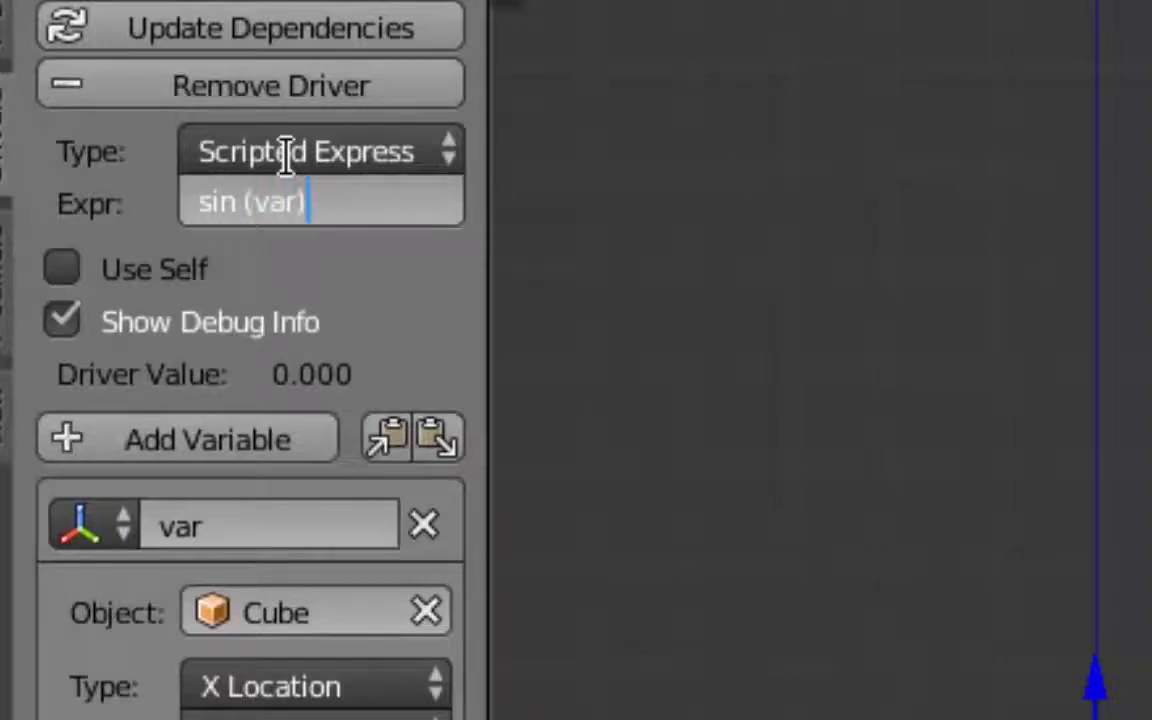
key("Return")
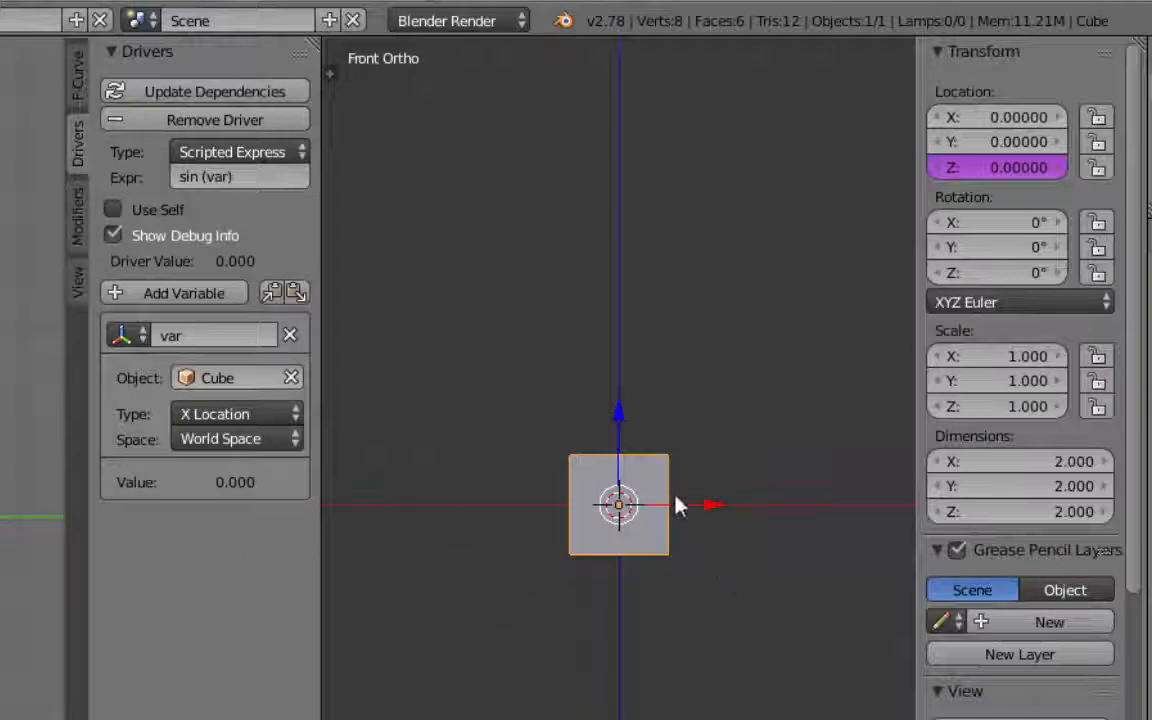
Step: Move the cube along the X axis to test its sine-driven height, and clear its location
left_click_drag(684, 509, 213, 568)
scroll(767, 706, "down", 3)
scroll(769, 700, "down", 1)
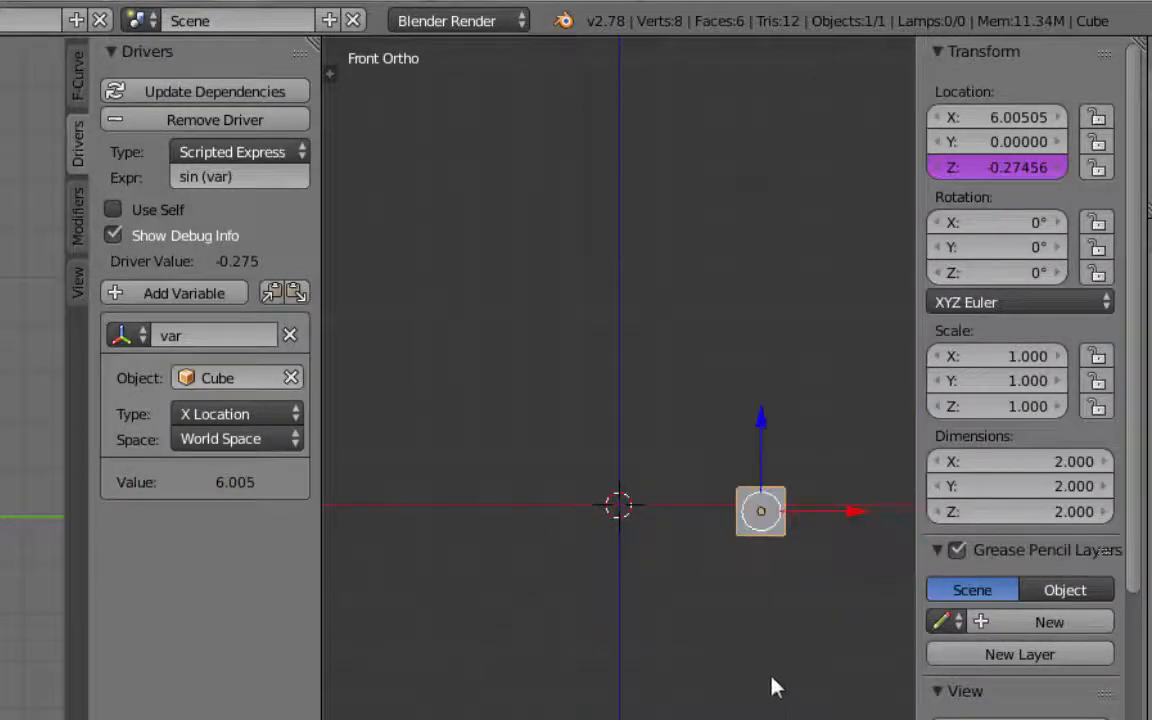
middle_click_drag(814, 614, 653, 612, "shift")
left_click_drag(697, 515, 694, 548)
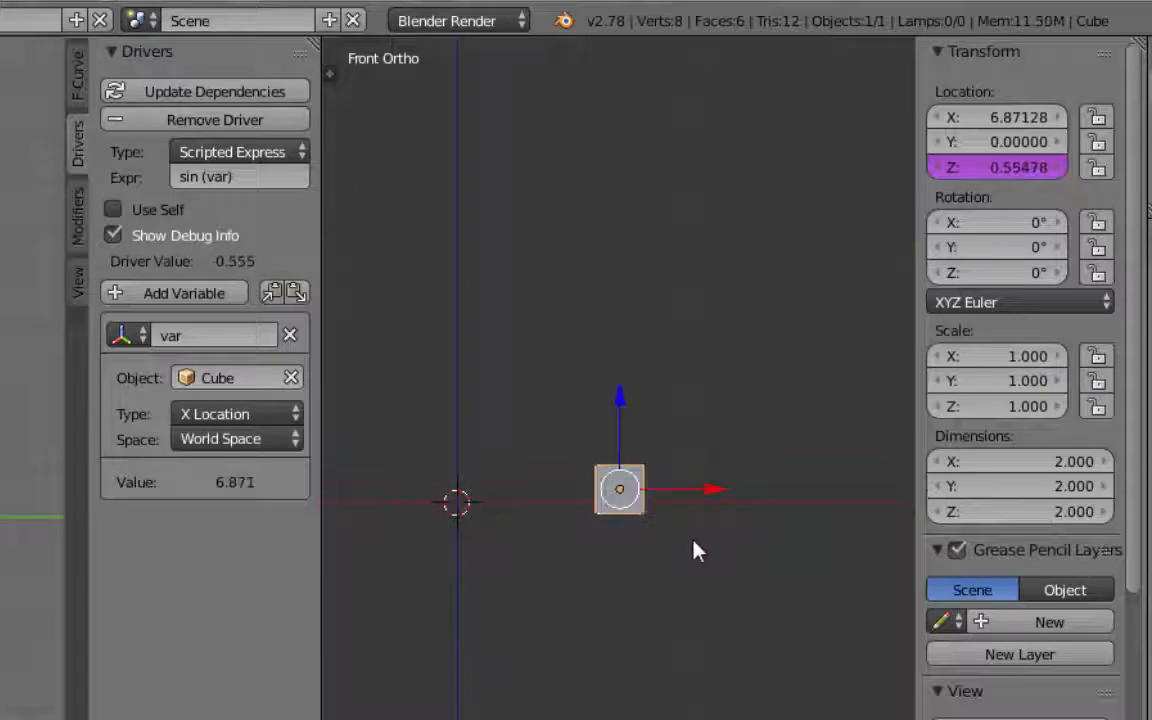
key("ctrl+z")
key("alt+g")
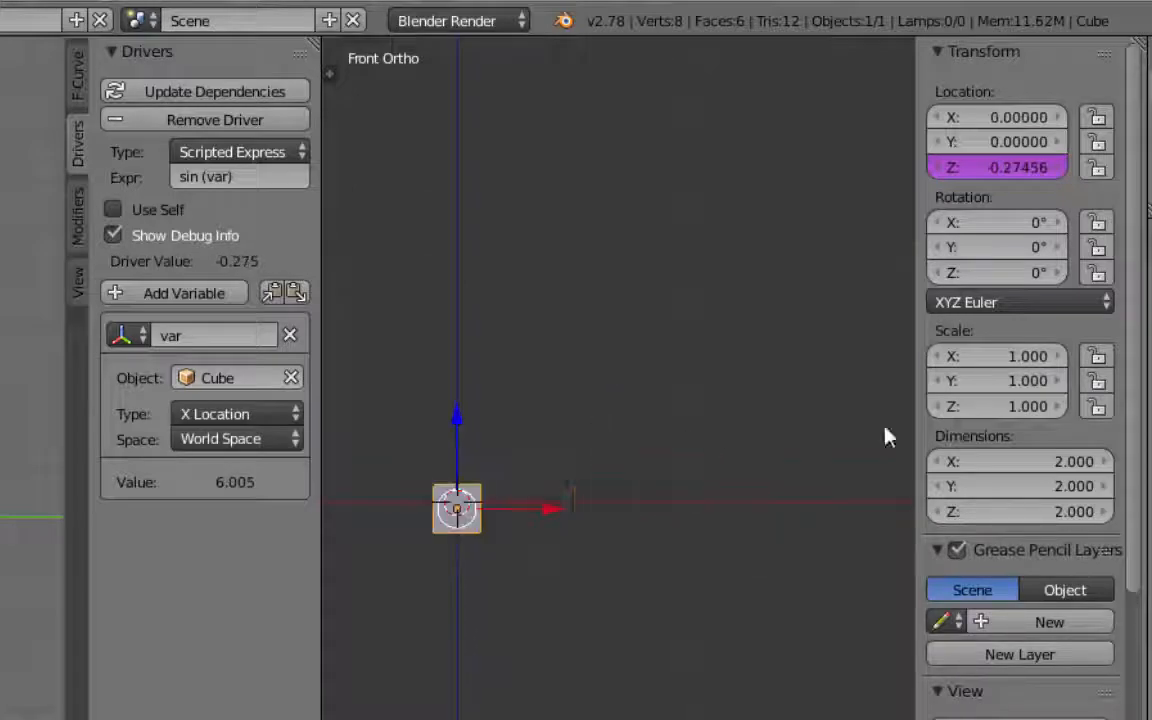
Step: Vary the cube's X location value to check the sine-driven Z motion, and reset X to 0
left_click_drag(990, 116, 1090, 116)
left_click(1000, 116)
type("0")
key("Return")
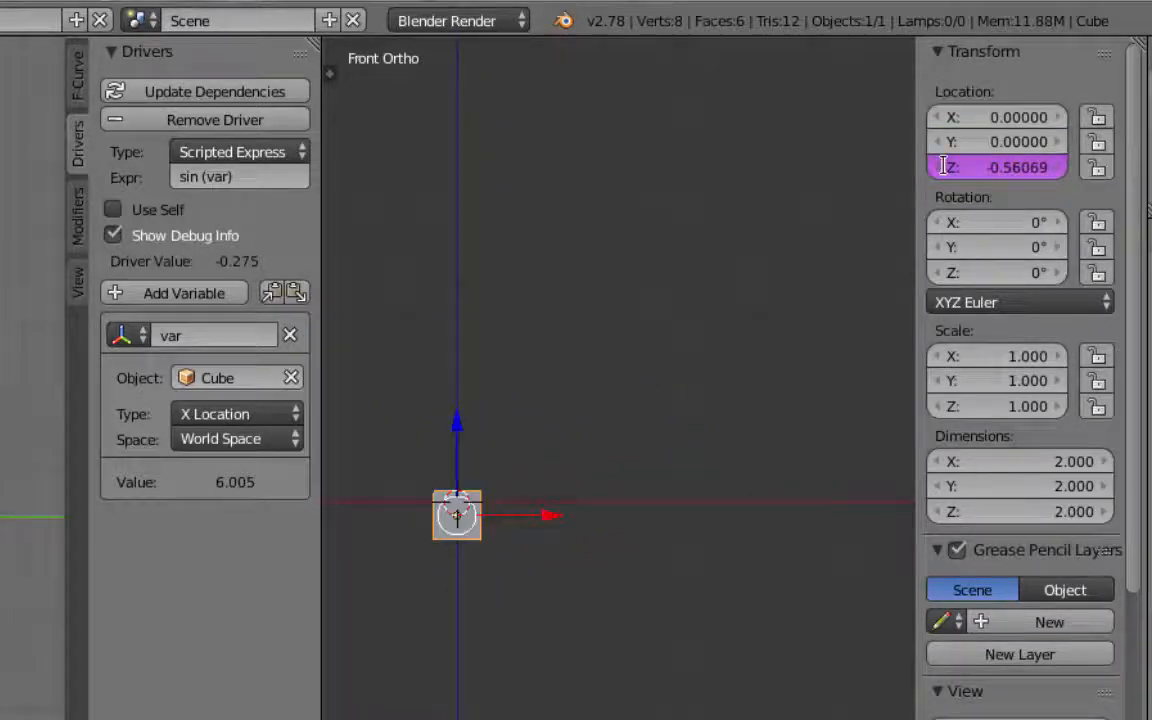
Step: Multiply the sine in the Z Location driver by ten, making the expression 10*sin (var)
left_click(190, 180)
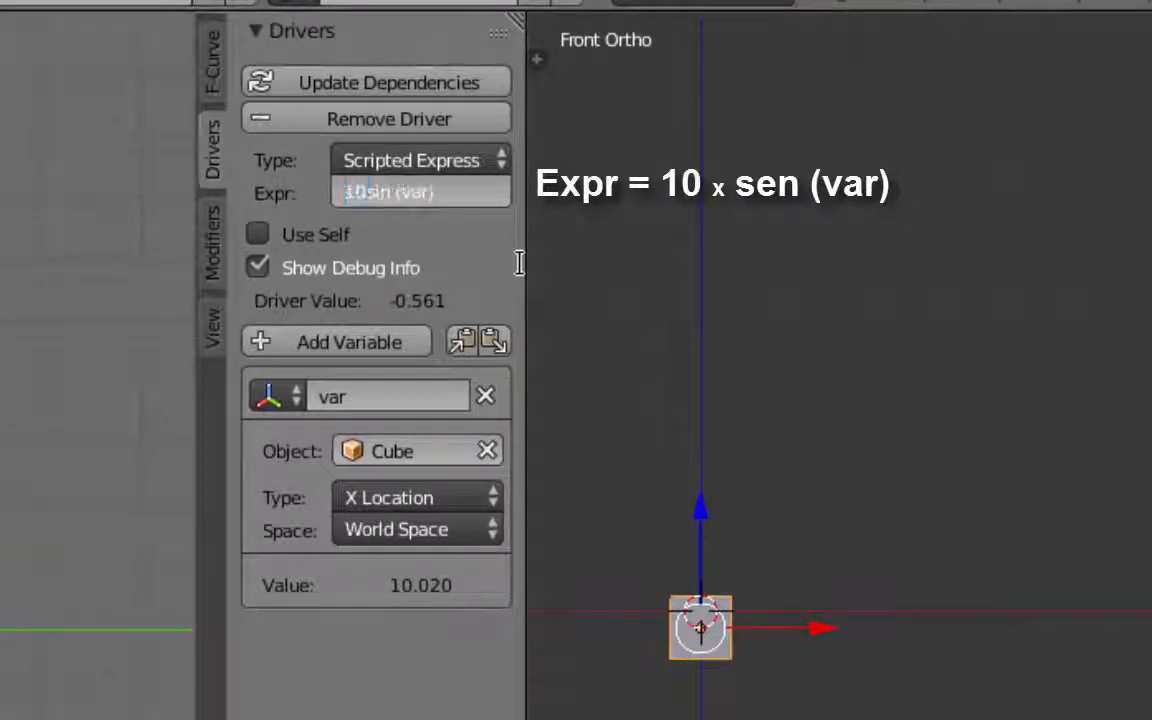
key("Return")
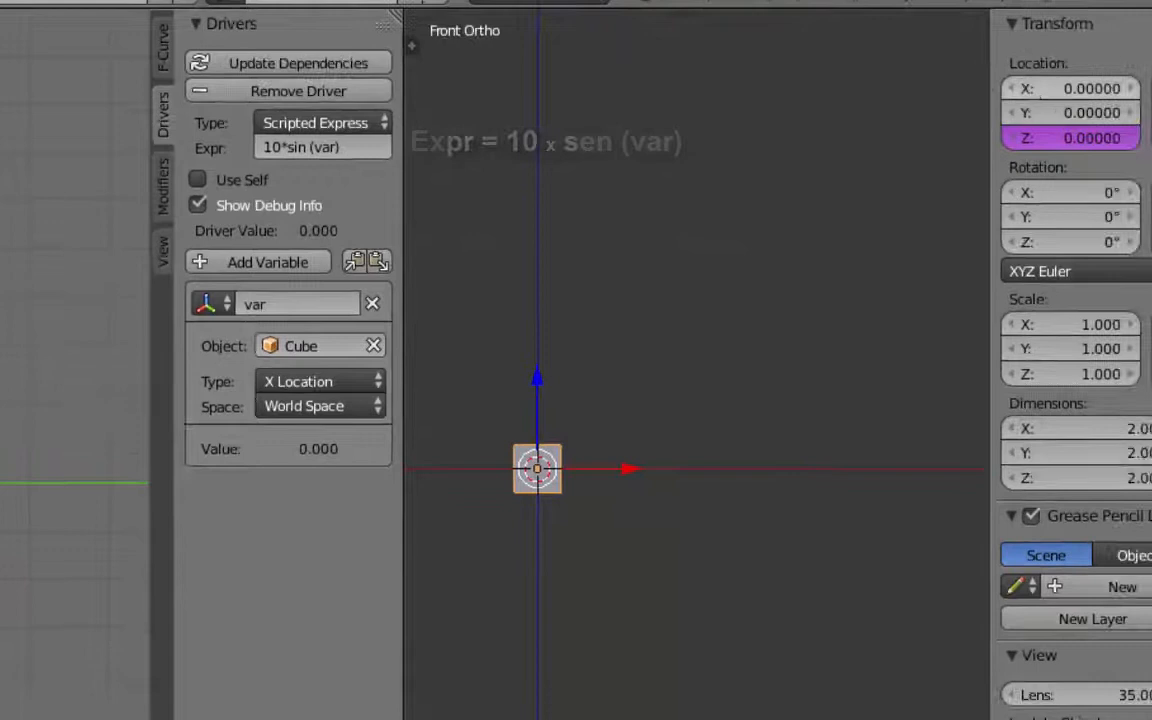
Step: Test the amplified motion by varying the cube's X location, then reset X to 0 and update the driver dependencies
mouse_move(1073, 88)
left_mouse_down()
mouse_move(1146, 88)
mouse_move(1052, 90)
left_mouse_up()
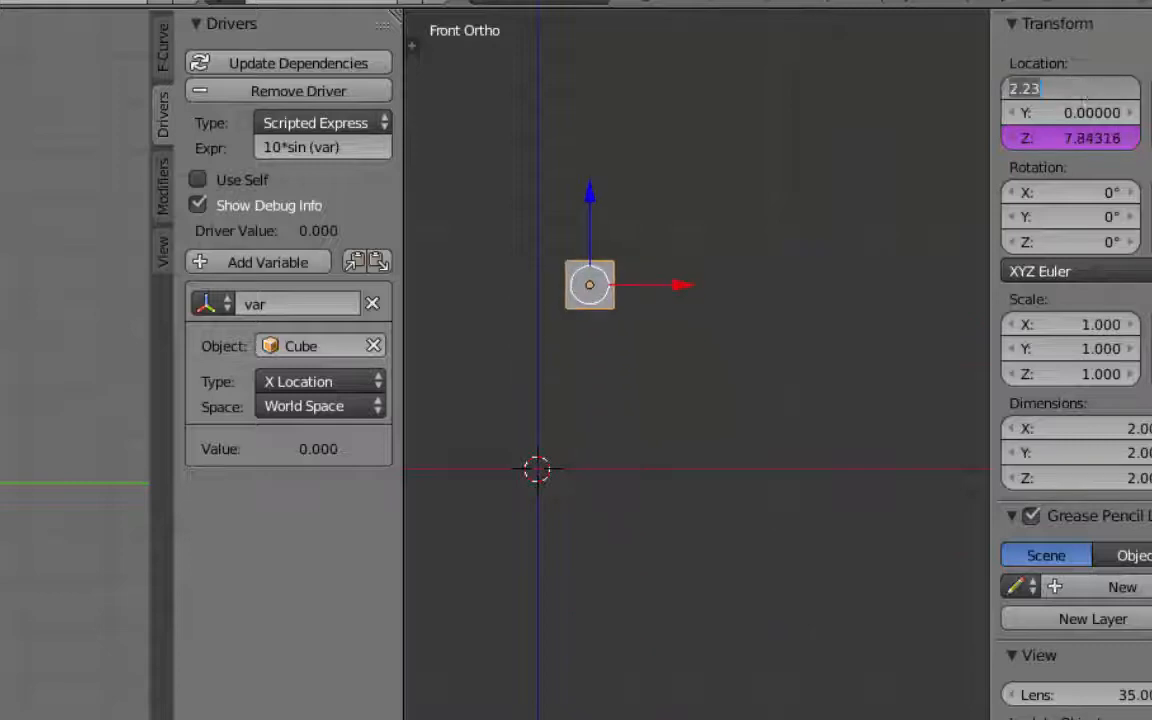
key("Return")
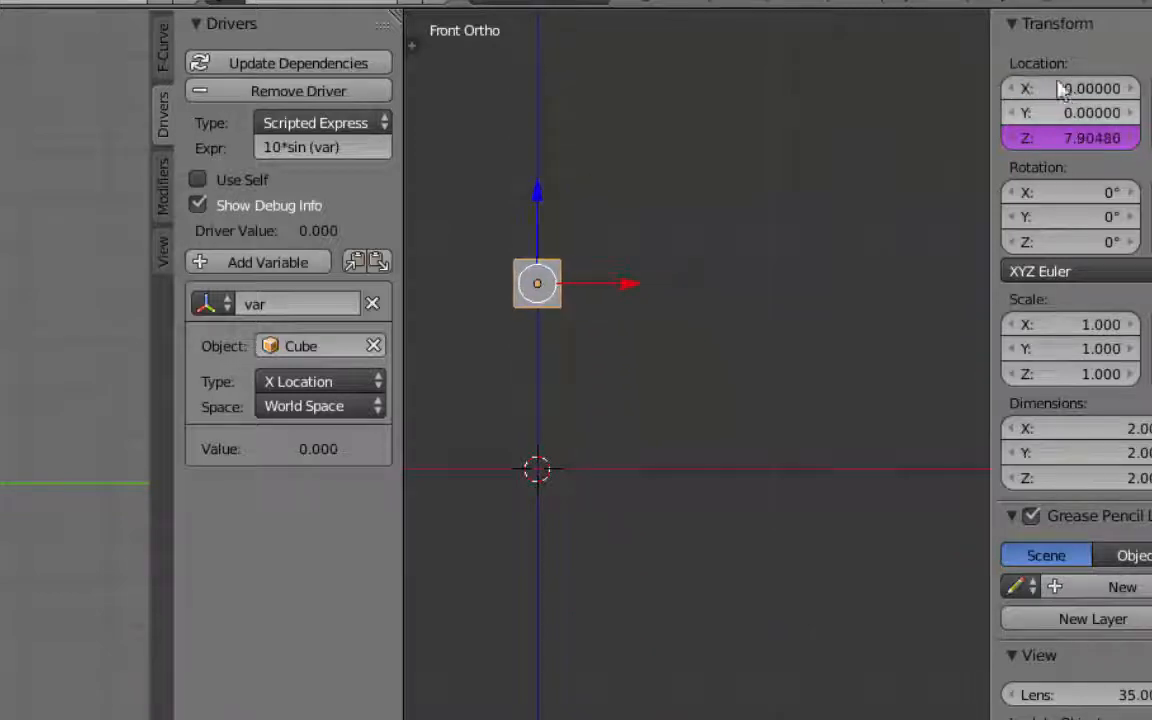
left_click(198, 60)
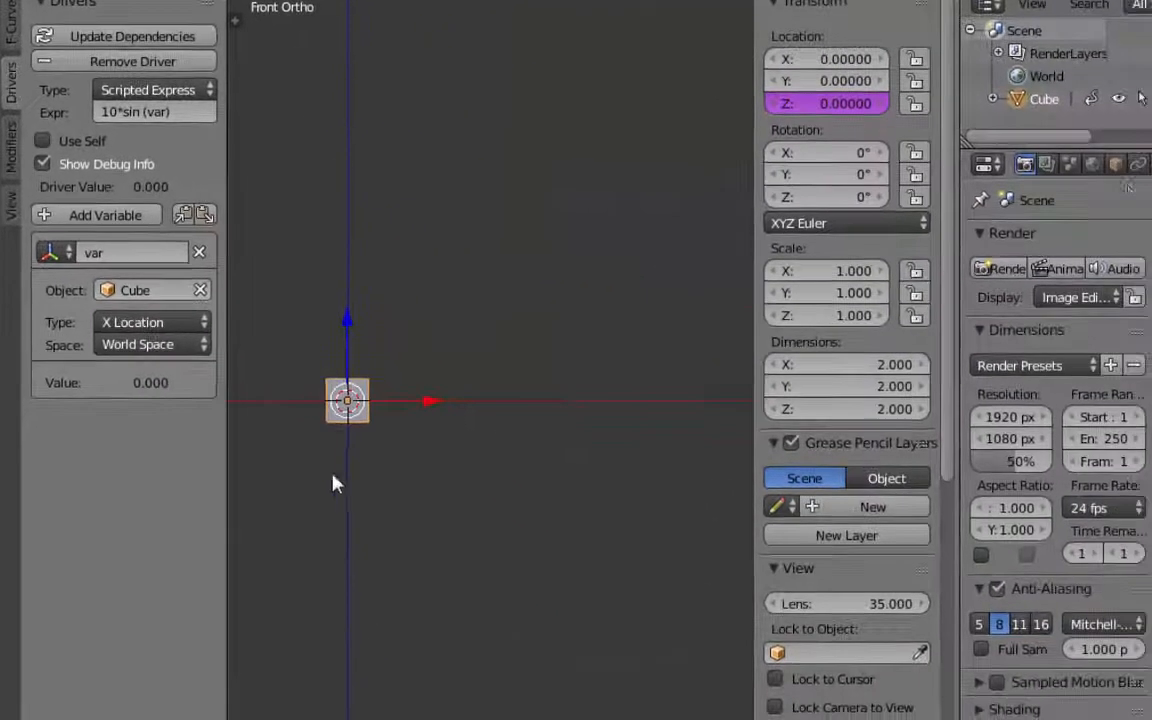
Step: Enlarge the properties area and add an Array modifier to the cube
left_click_drag(754, 245, 639, 240)
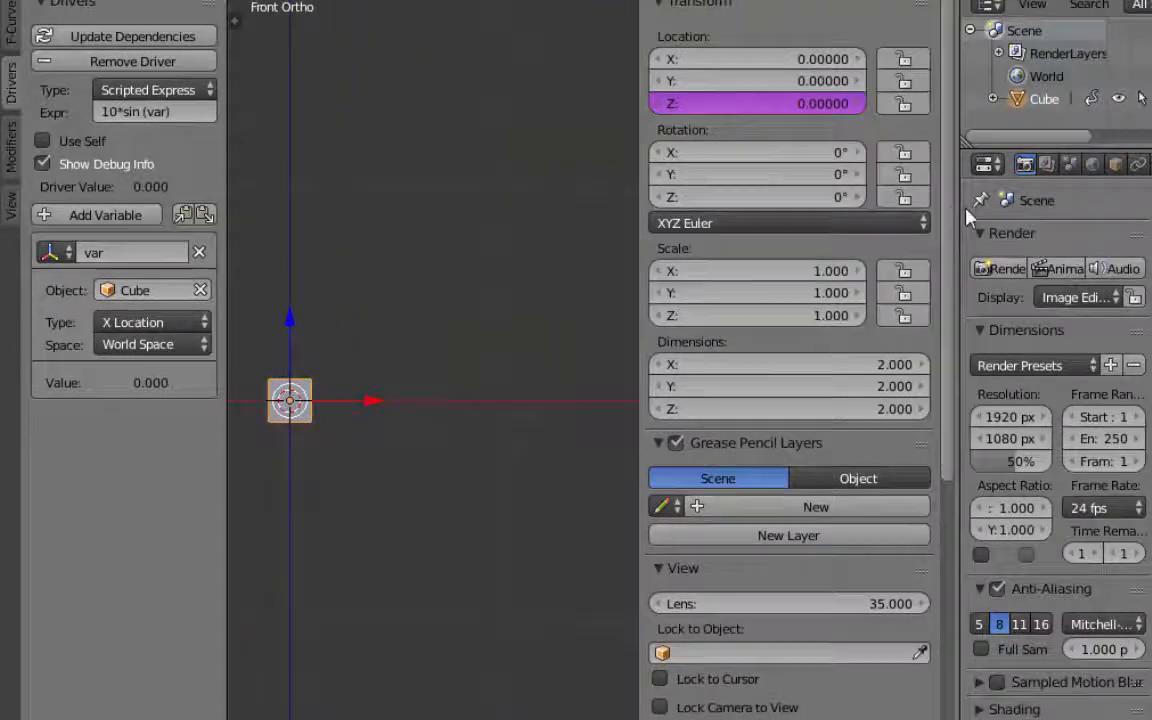
left_click_drag(959, 210, 830, 212)
left_click(1032, 163)
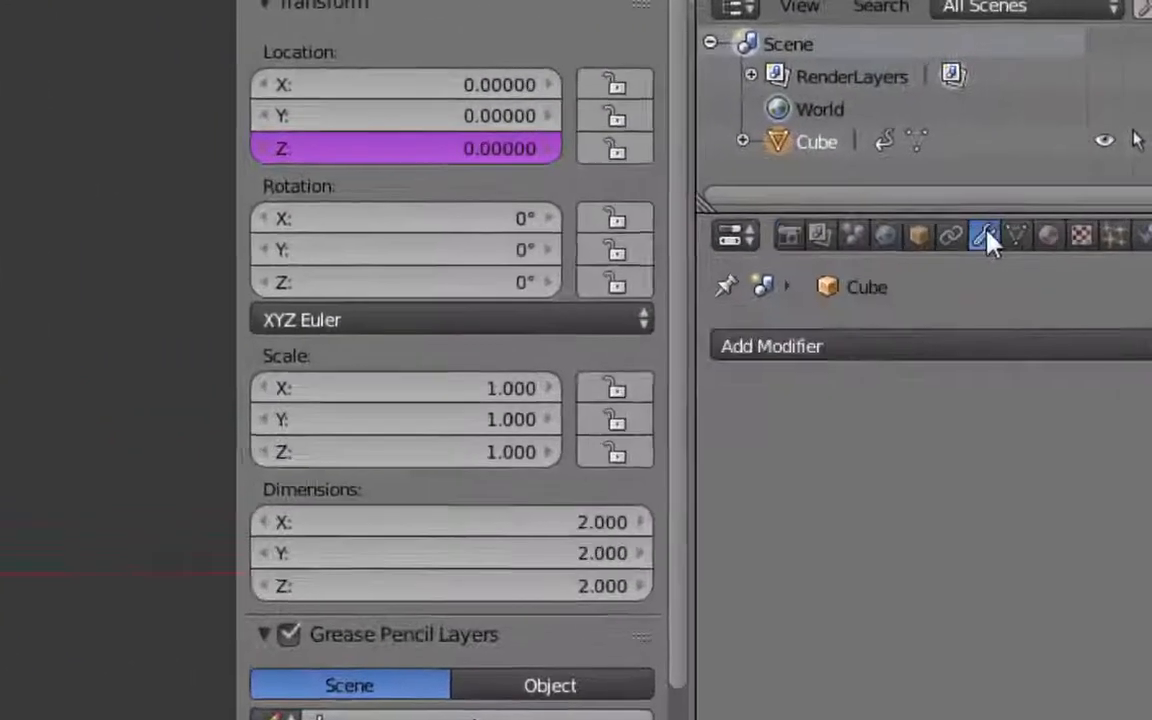
left_click(840, 350)
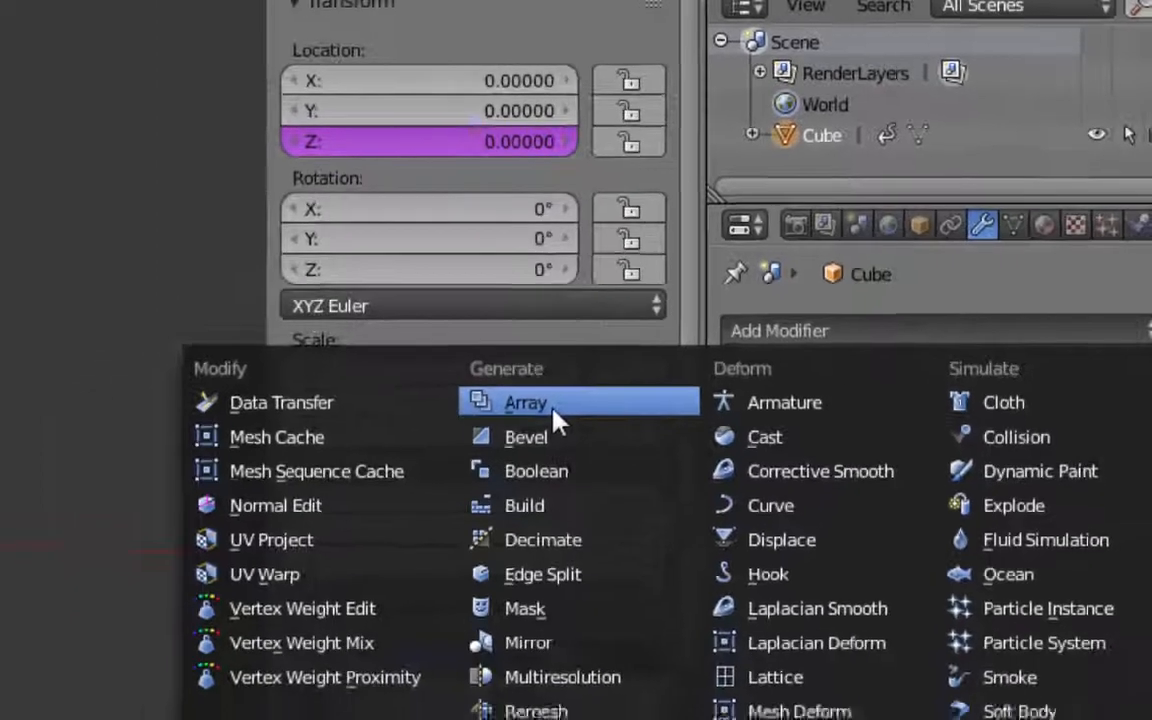
left_click(490, 475)
Step: Try a relative X offset of 2 on the array in front view, and settle on 1.3
middle_click_drag(278, 429, 437, 505)
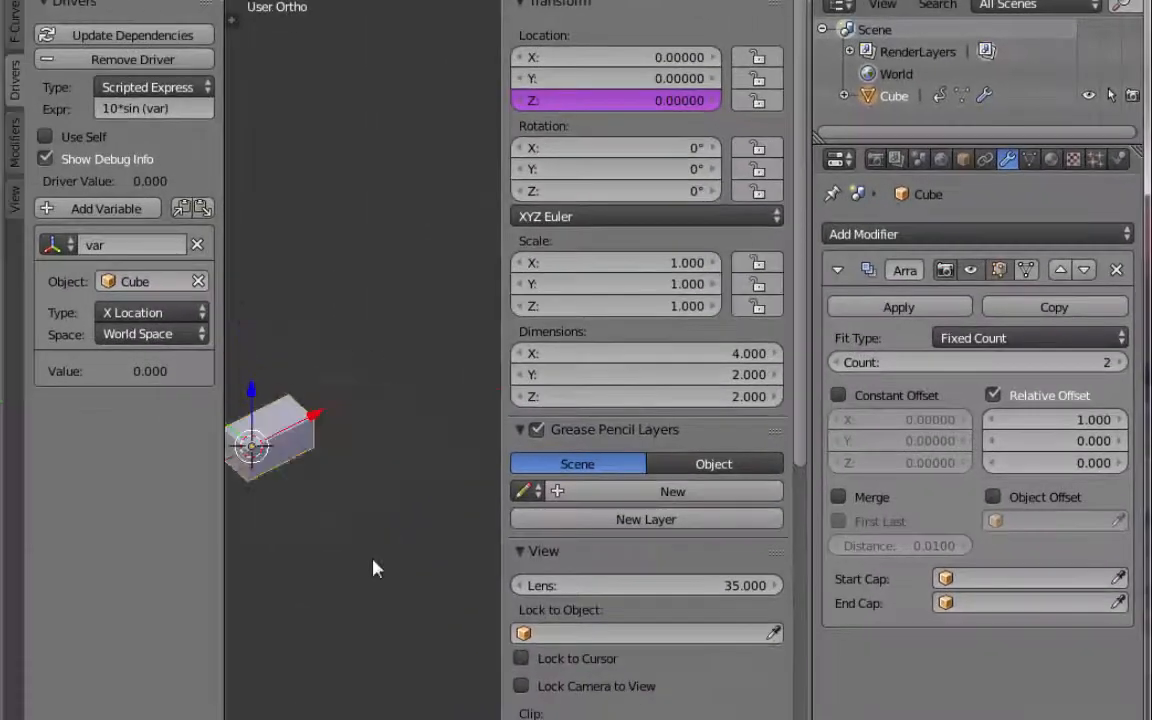
middle_click_drag(373, 536, 440, 488, "shift")
key("KP_1")
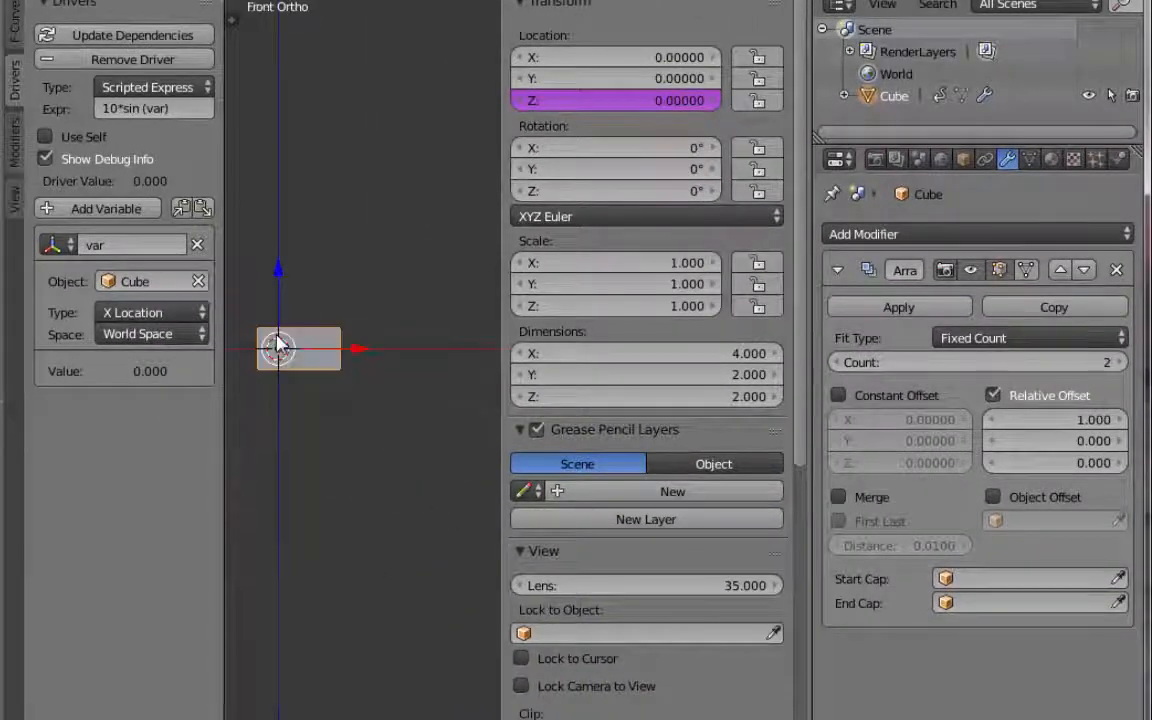
left_click(1038, 426)
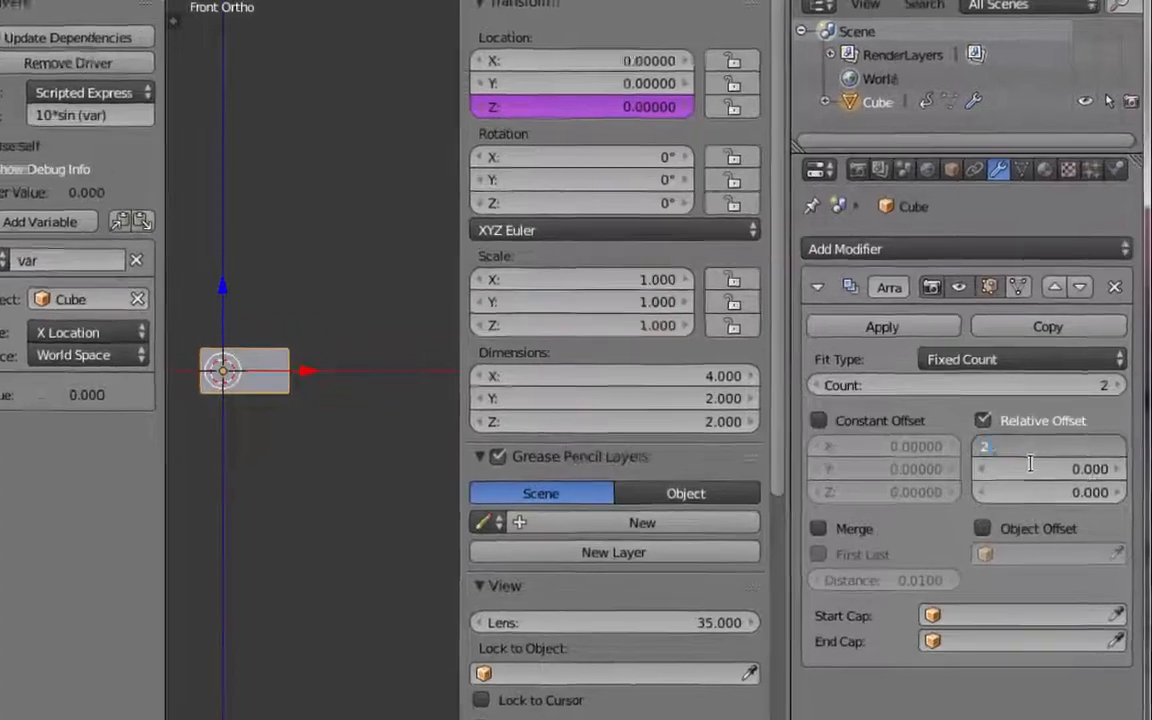
type("2")
key("Return")
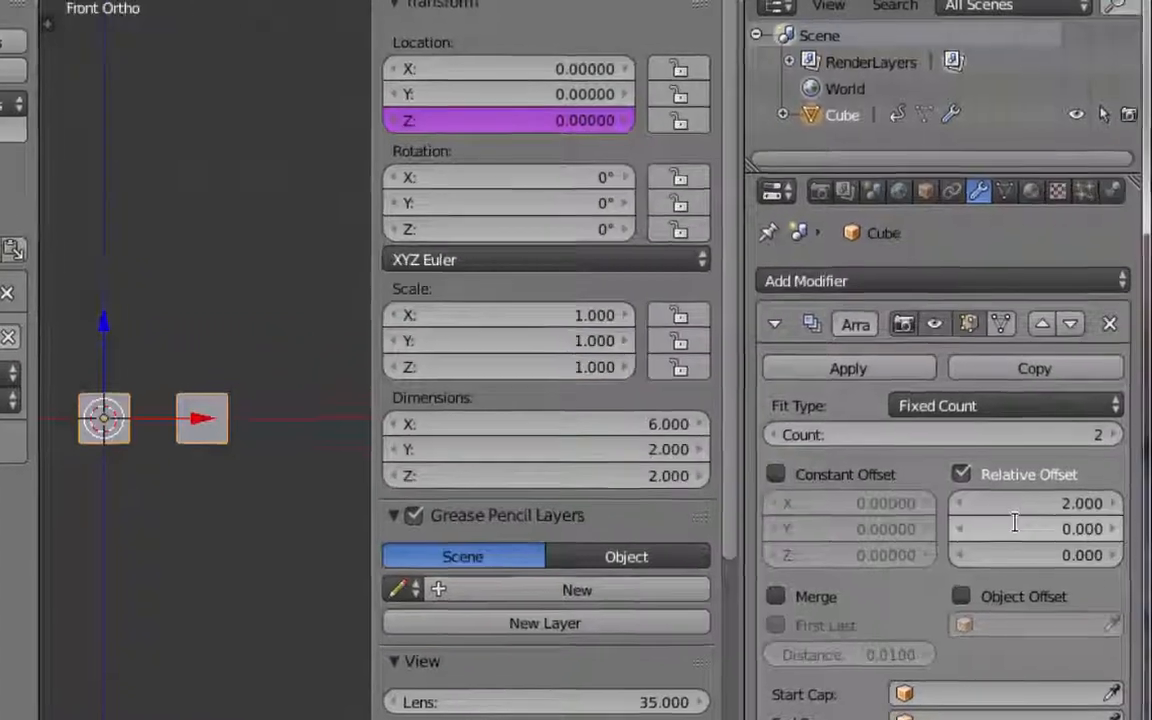
left_click(1006, 536)
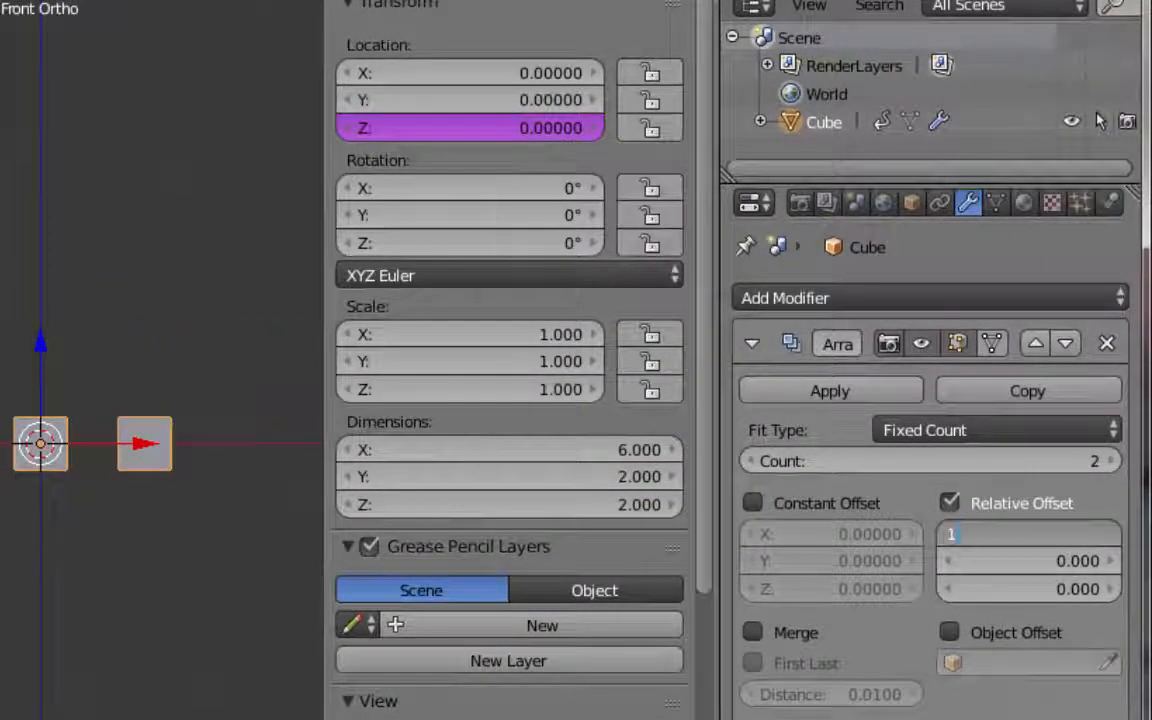
type("1.3")
key("Return")
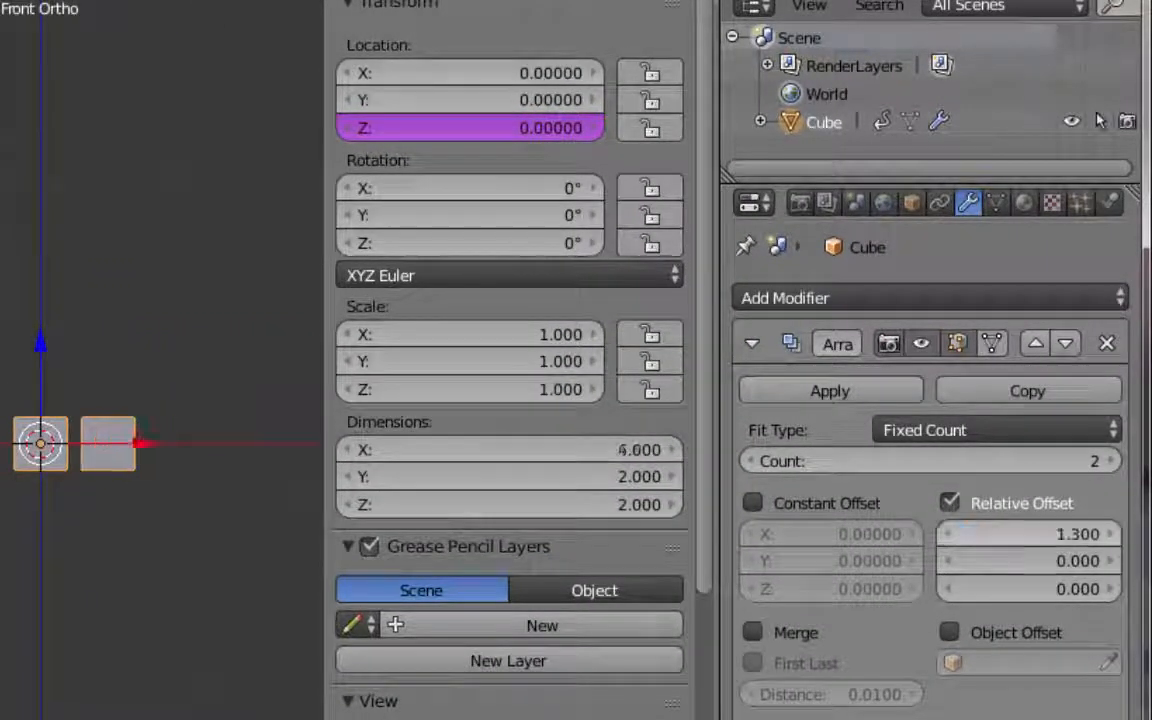
Step: Set the array's fixed count to 50 cubes
left_click(975, 463)
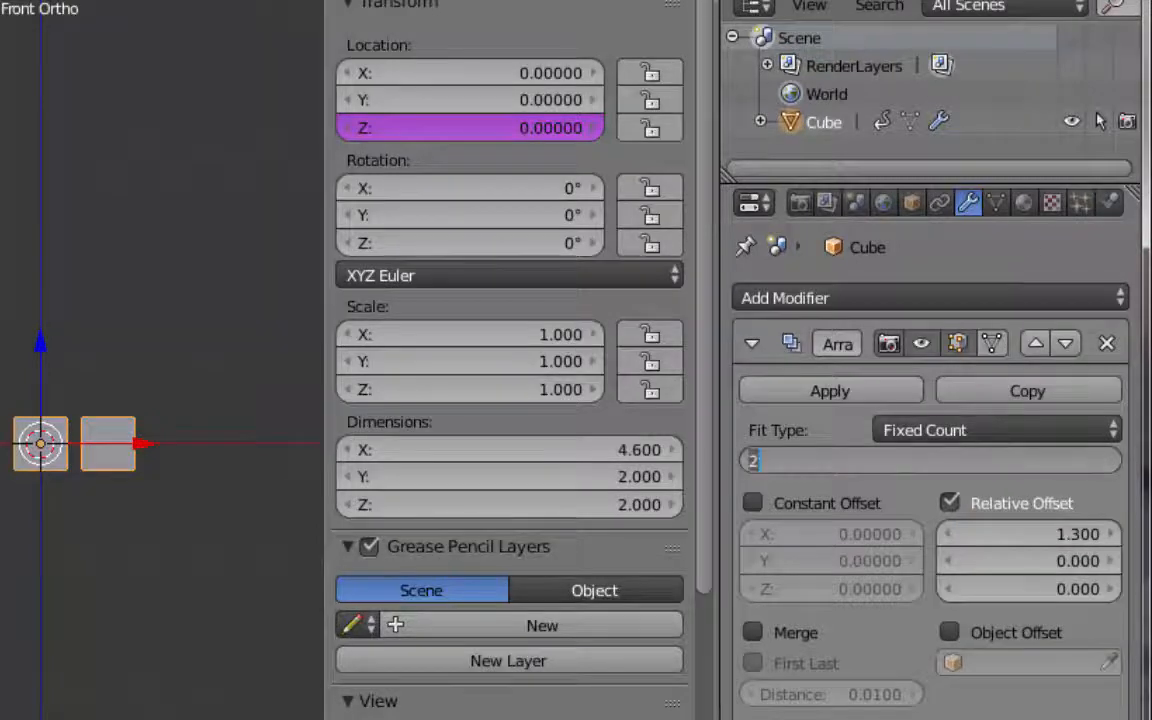
type("50")
key("Return")
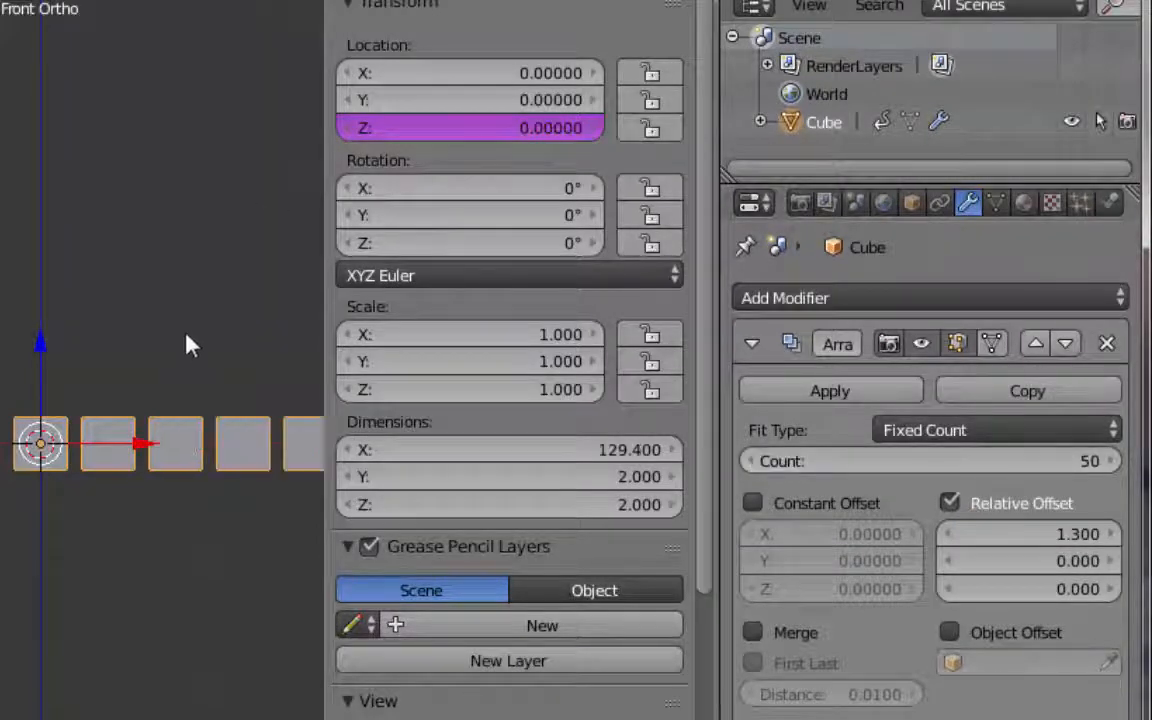
Step: Vary the arrayed row's X location to test its driven height, reset X to 0 and update the driver dependencies
scroll(180, 545, "down", 3)
mouse_move(177, 585)
middle_mouse_down("shift")
mouse_move(62, 581)
mouse_move(270, 580)
mouse_move(175, 576)
mouse_move(200, 570)
middle_mouse_up("shift")
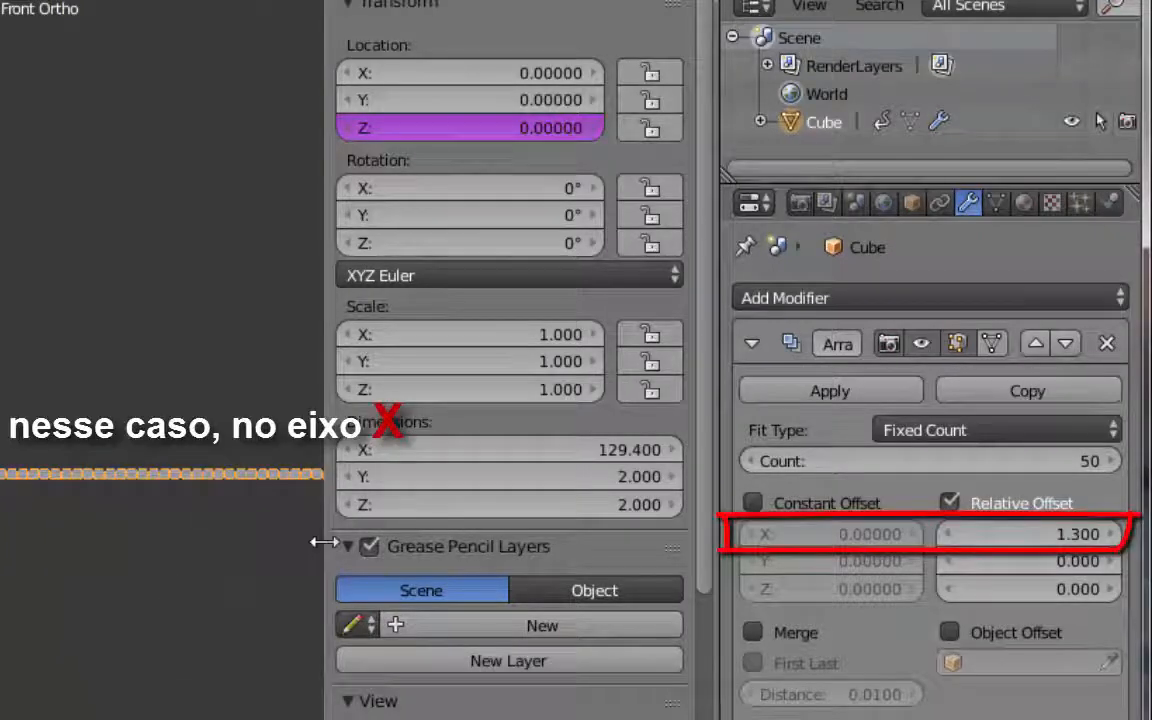
left_click_drag(323, 545, 463, 545)
middle_click_drag(351, 585, 38, 589, "shift")
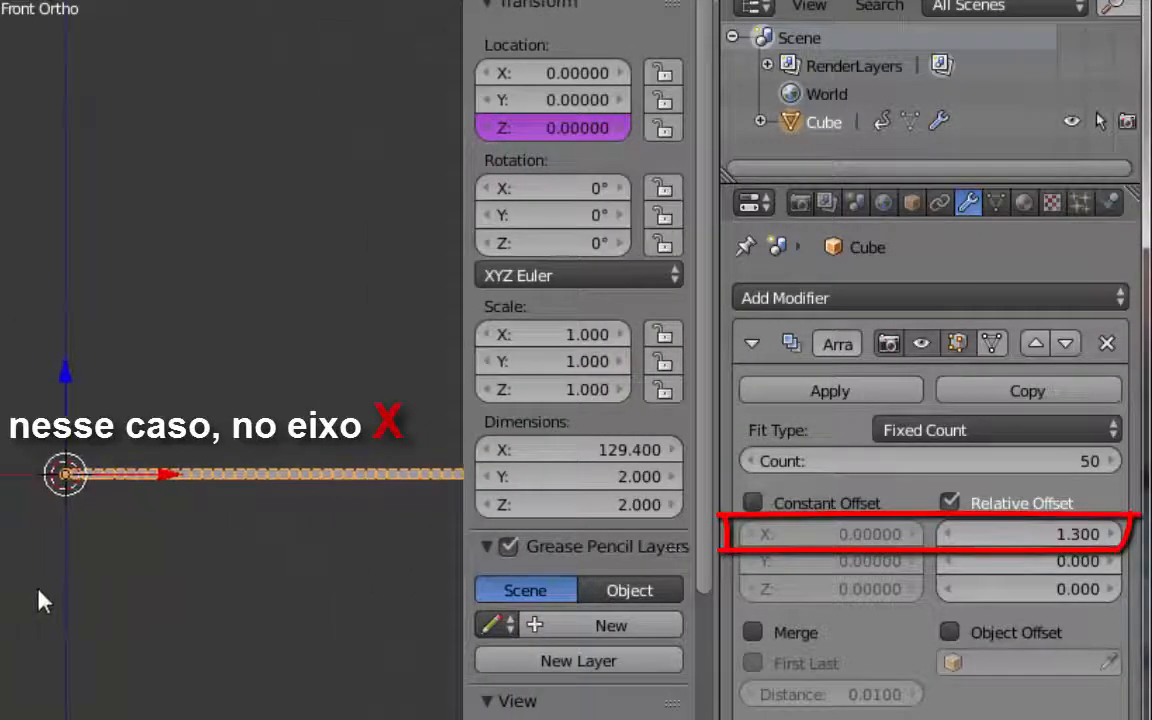
scroll(97, 556, "up", 3)
scroll(104, 545, "down", 2)
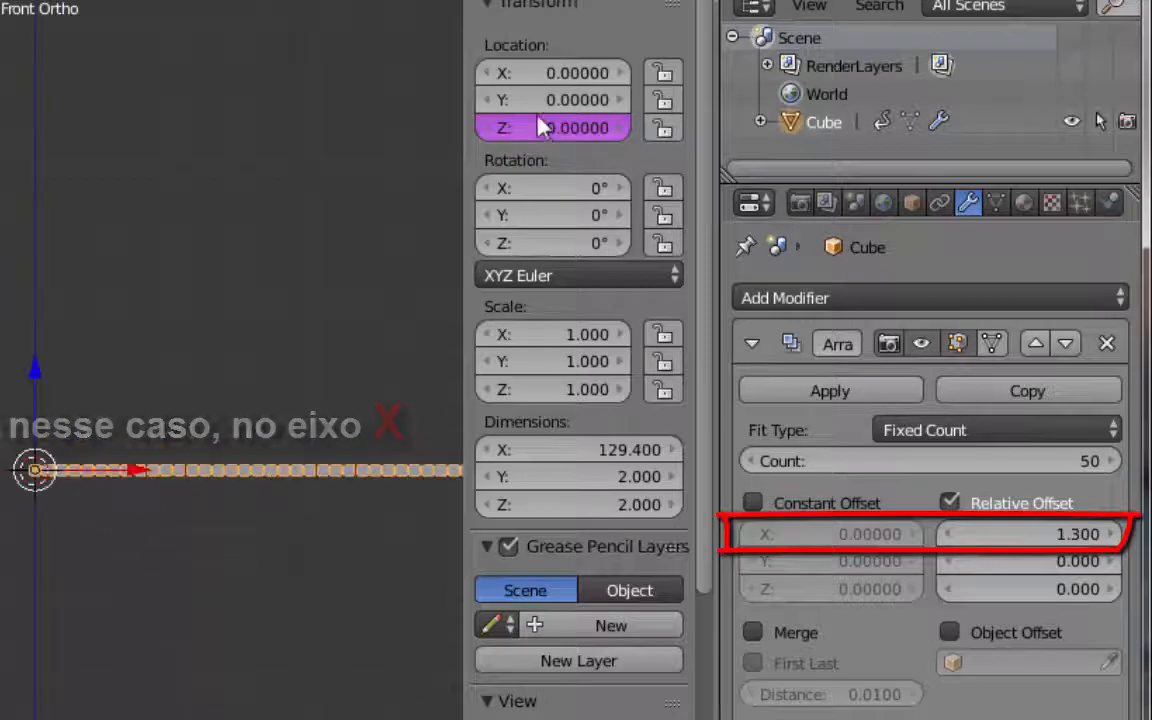
mouse_move(534, 73)
left_mouse_down()
mouse_move(705, 73)
mouse_move(581, 68)
left_mouse_up()
left_click(581, 66)
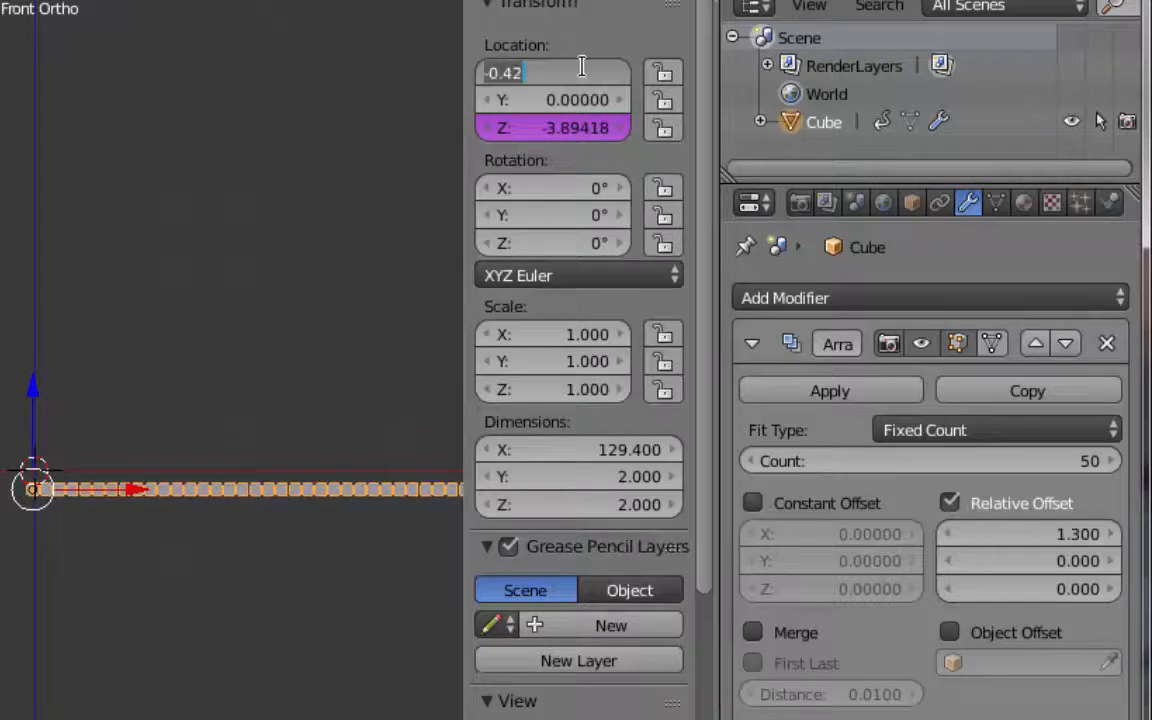
key("Return")
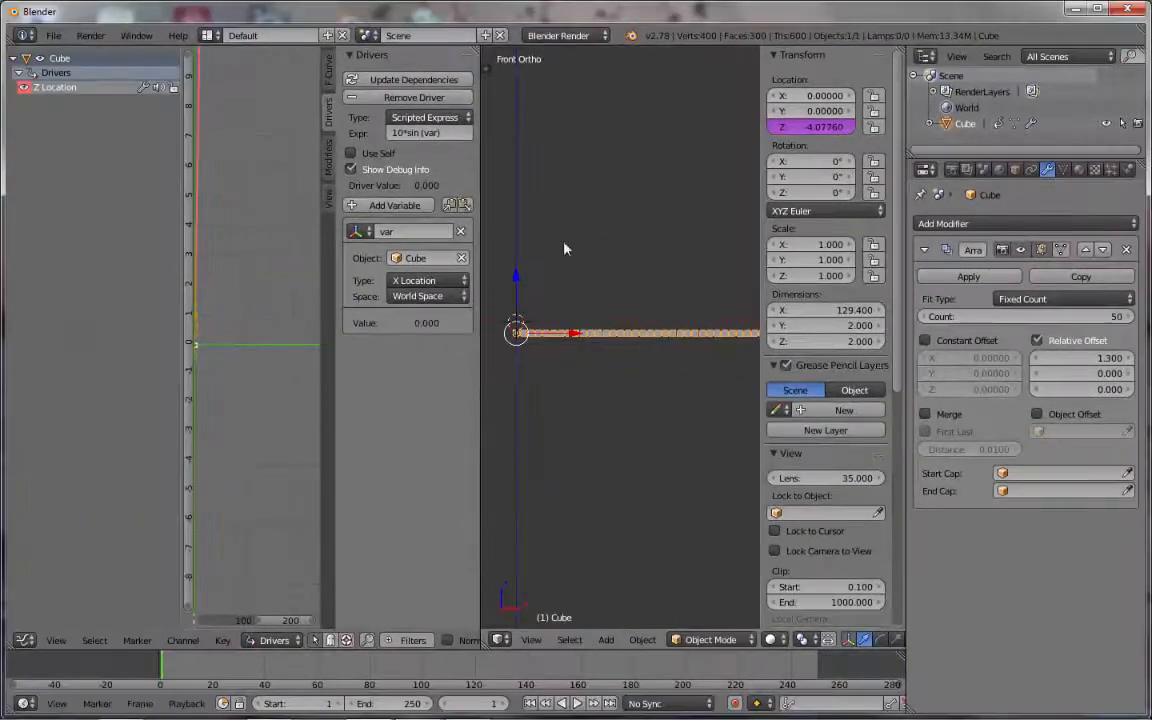
left_click(401, 83)
left_click(404, 81)
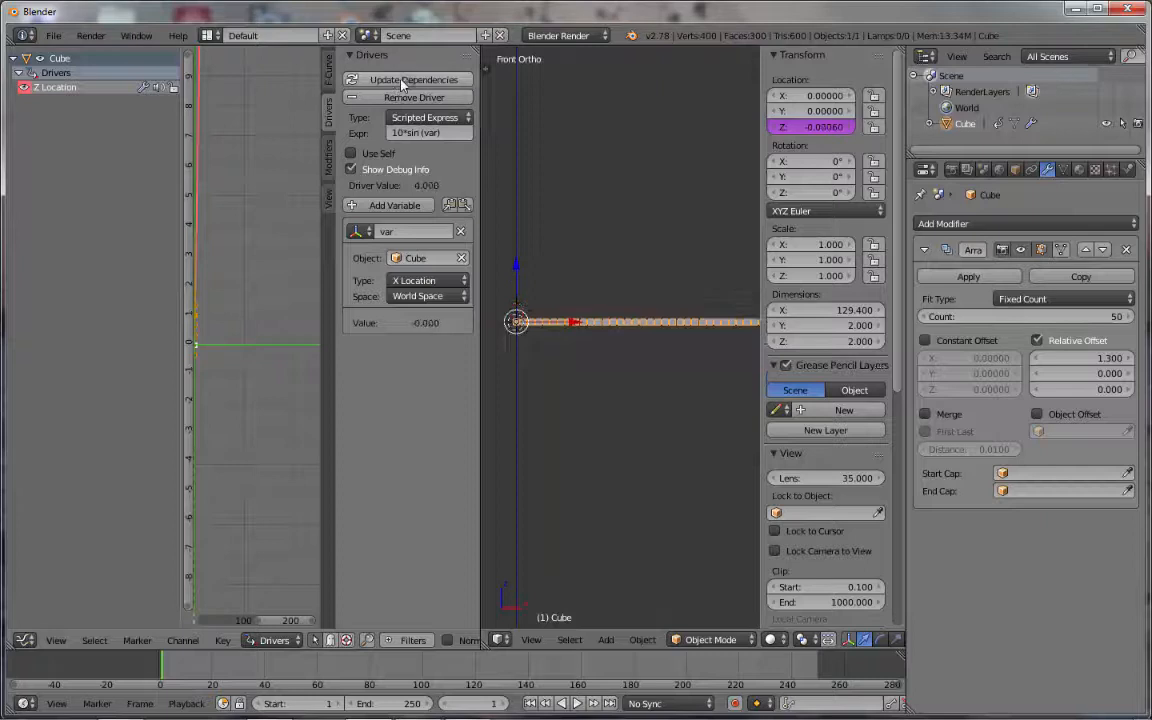
Step: Apply the Array modifier so the row of cubes becomes real geometry
middle_click_drag(543, 357, 632, 389, "shift")
scroll(574, 376, "up", 2)
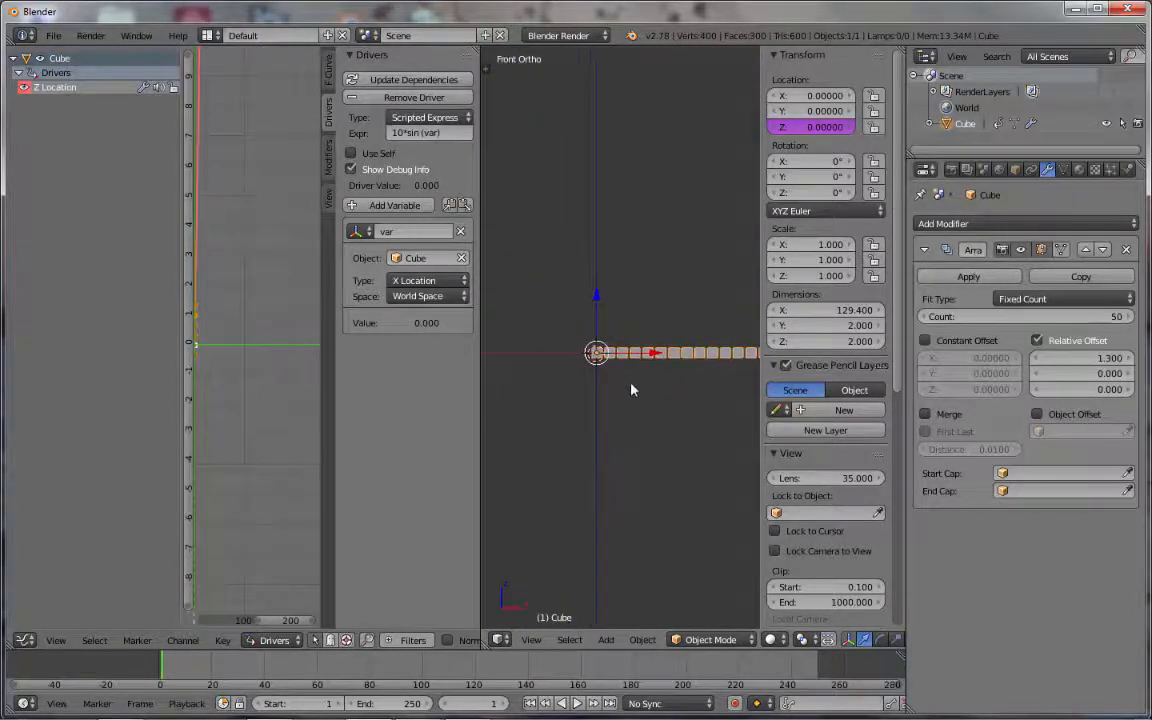
scroll(632, 390, "up", 7)
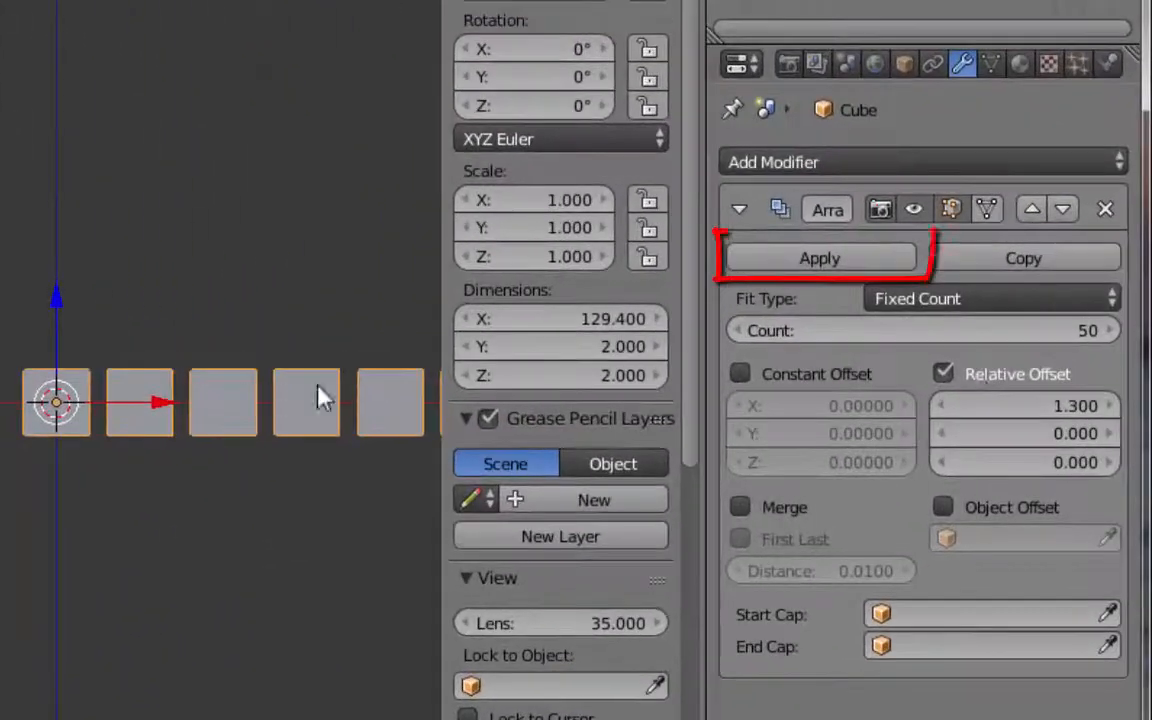
left_click(820, 258)
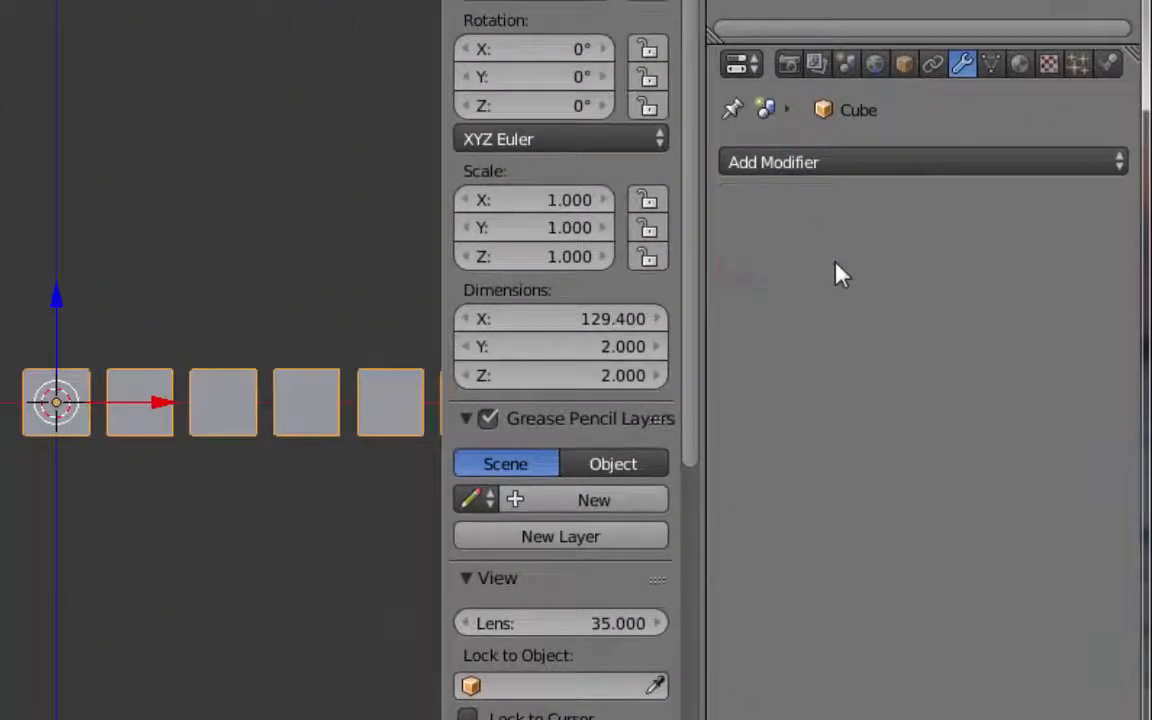
Step: Test the driven motion on the applied mesh by shifting its X location, return X to 0 and refresh the driver dependencies
scroll(221, 330, "down", 5)
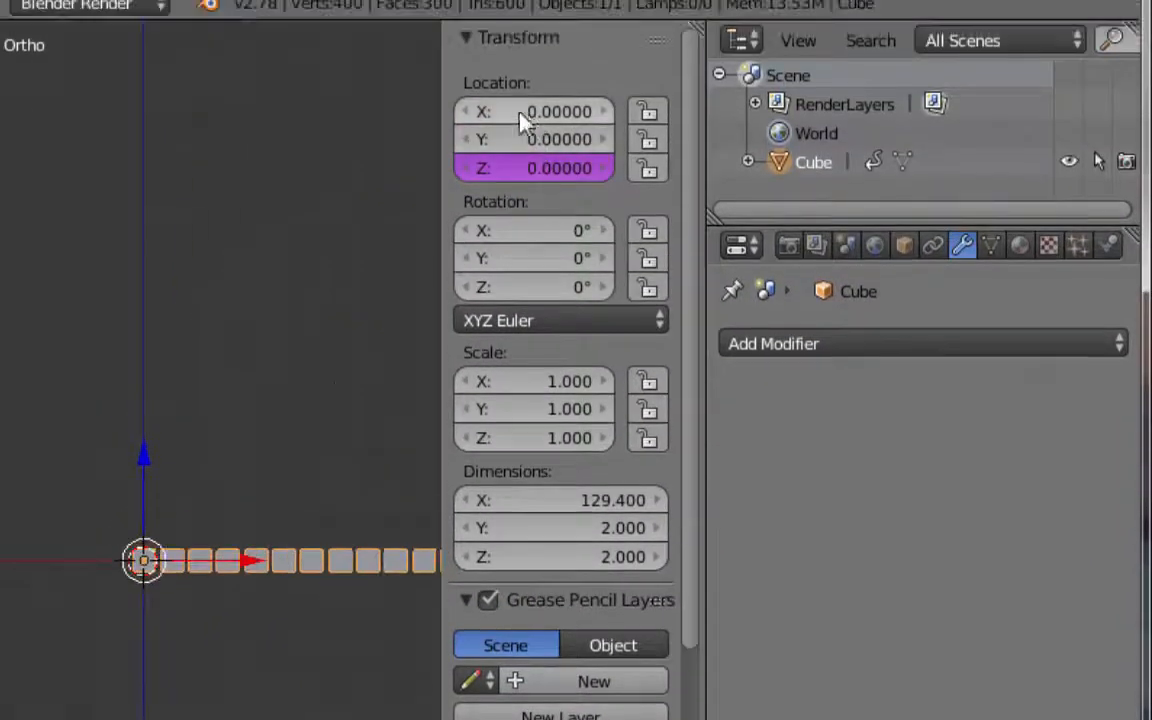
key("g")
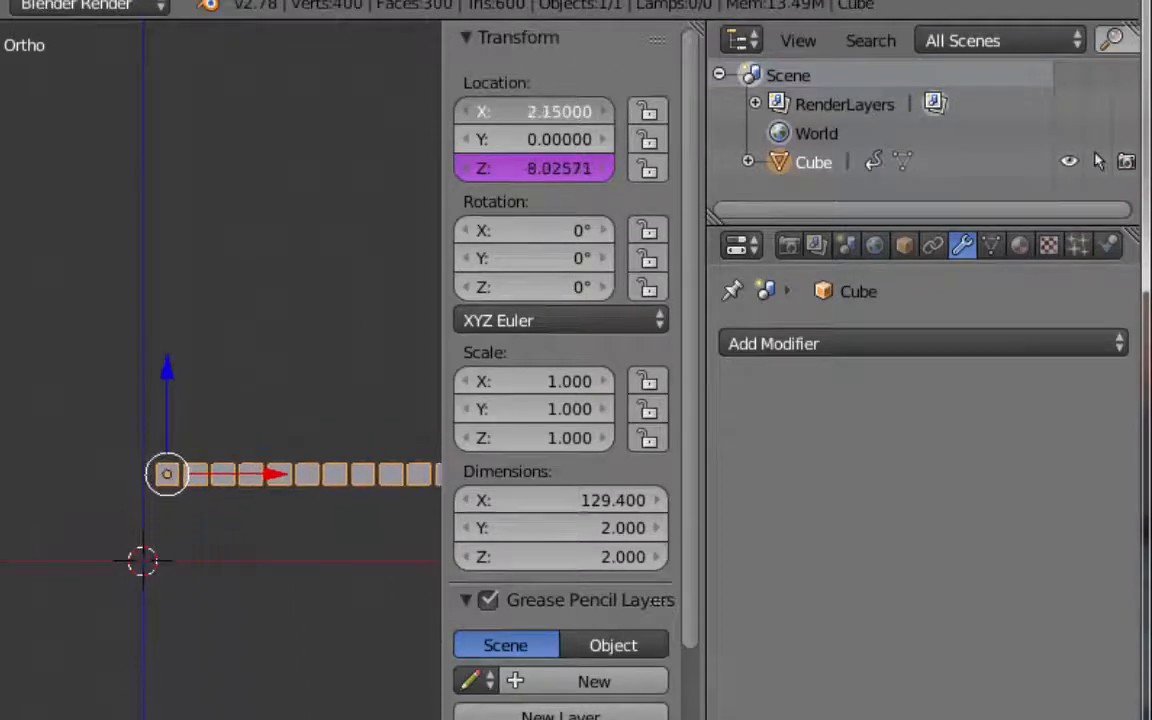
type("0")
key("Return")
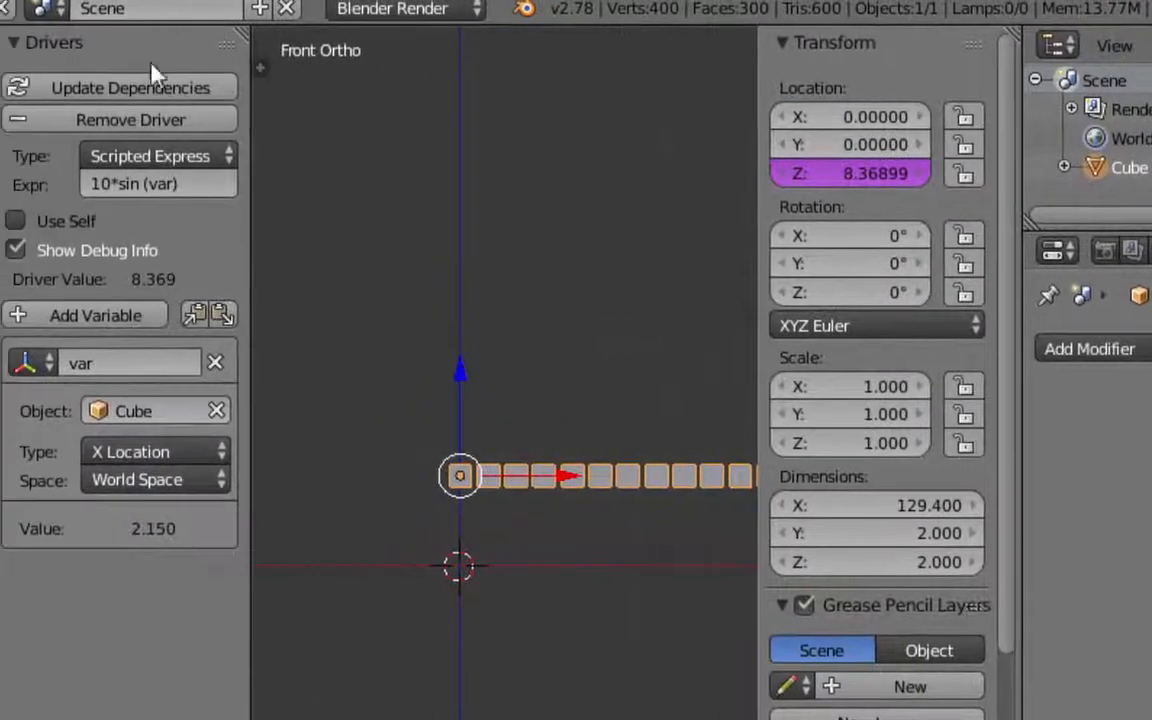
left_click(146, 98)
Step: Separate all of the row's geometry by loose parts in Edit Mode, and return to Object Mode
scroll(334, 461, "down", 4)
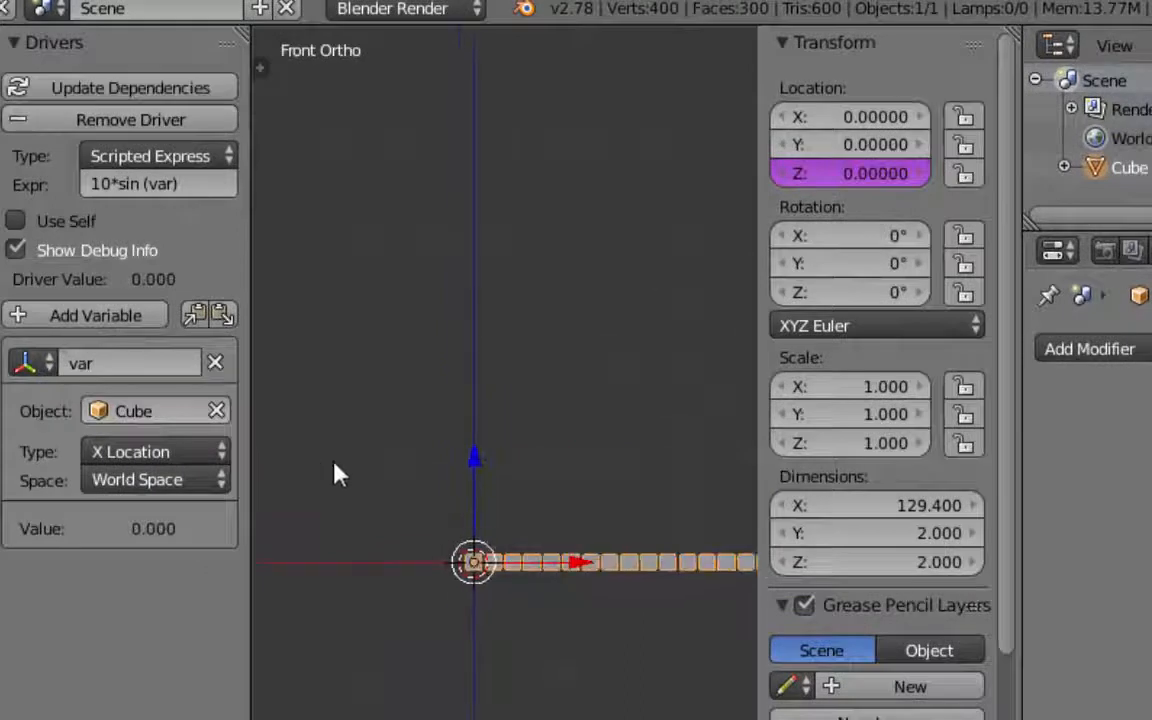
middle_click_drag(455, 486, 418, 454, "shift")
key("Tab")
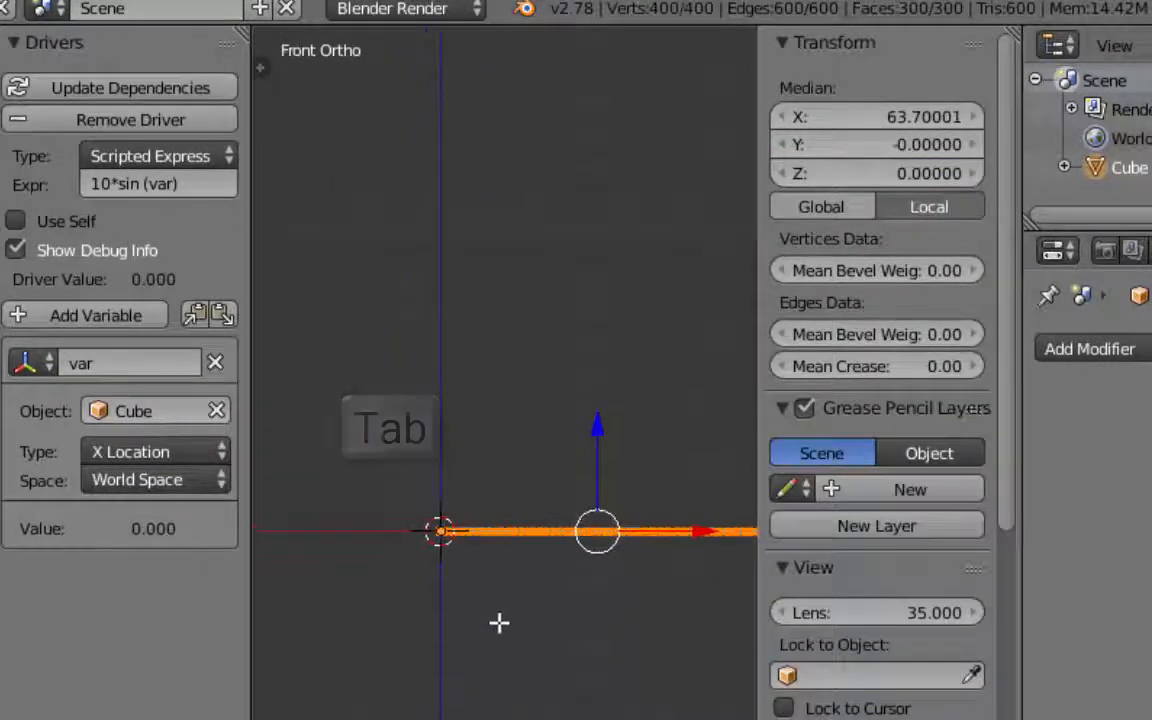
key("a")
key("a")
scroll(555, 594, "up", 5)
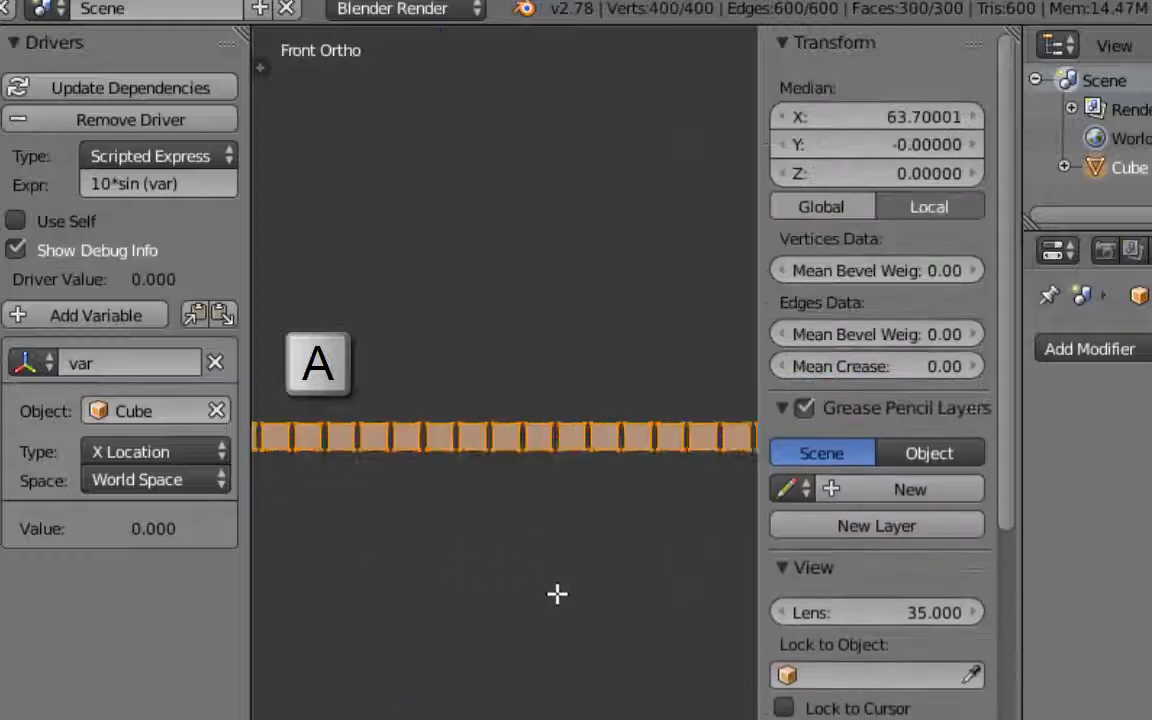
scroll(557, 594, "up", 2)
key("p")
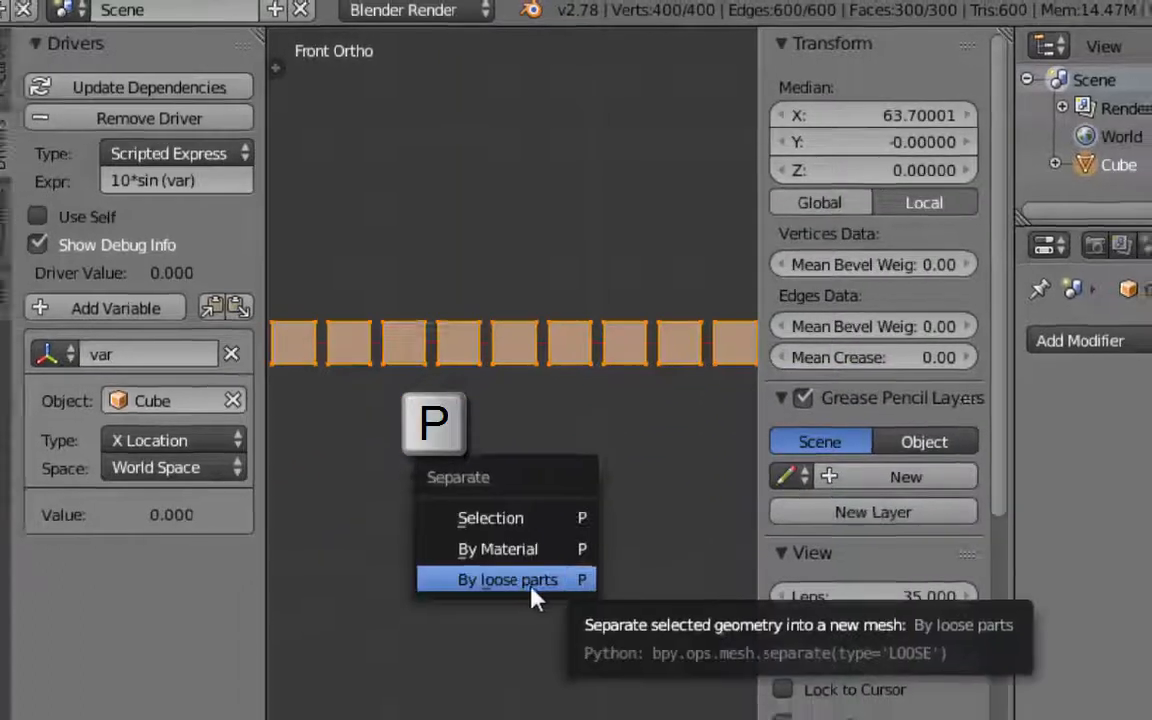
left_click(527, 598)
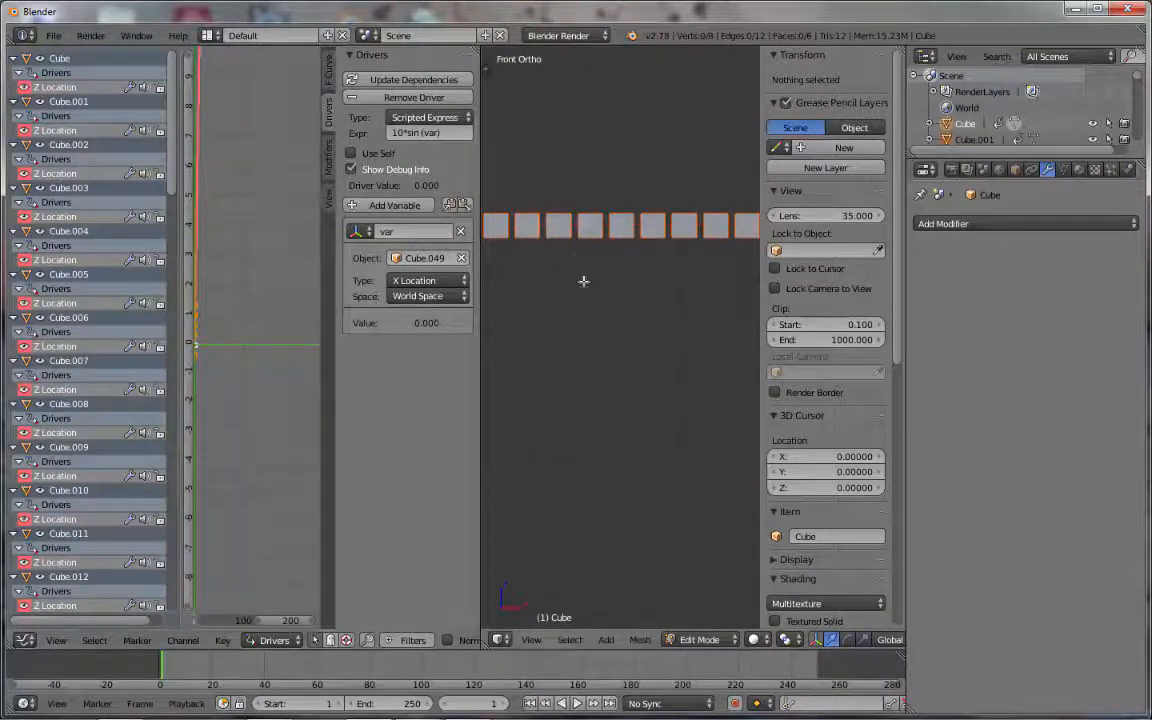
key("Tab")
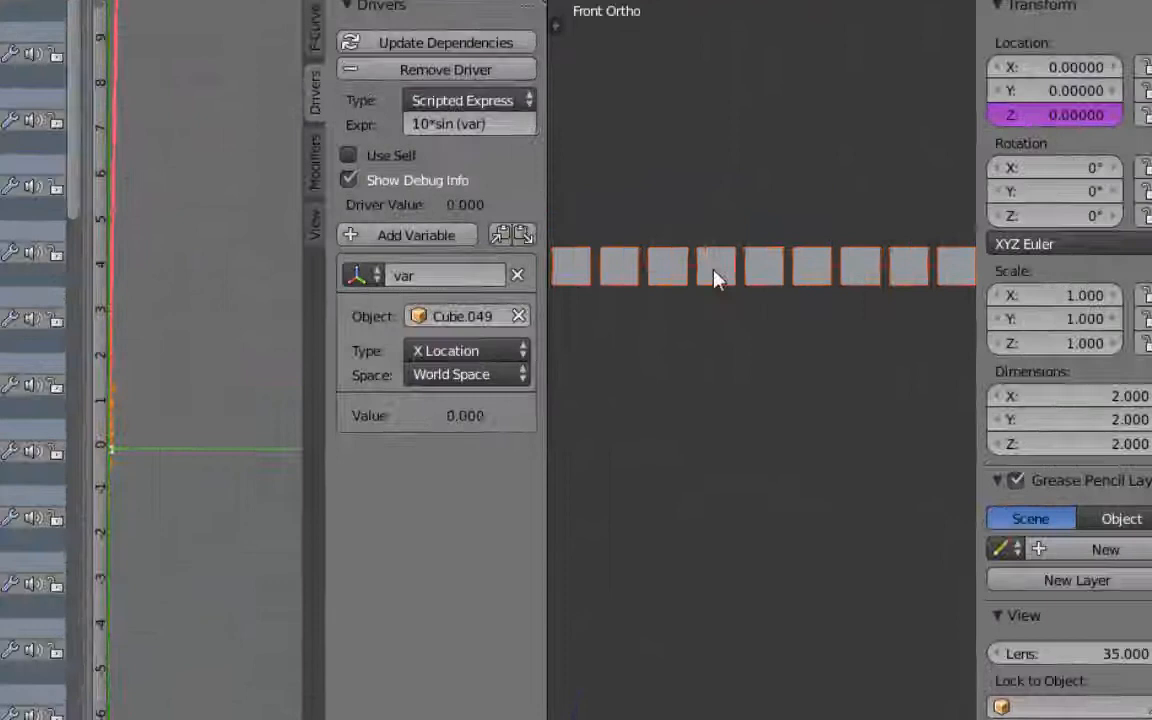
Step: Select individual cubes in the row to examine each driver's target object and where each cube's origin lies
left_click(590, 228)
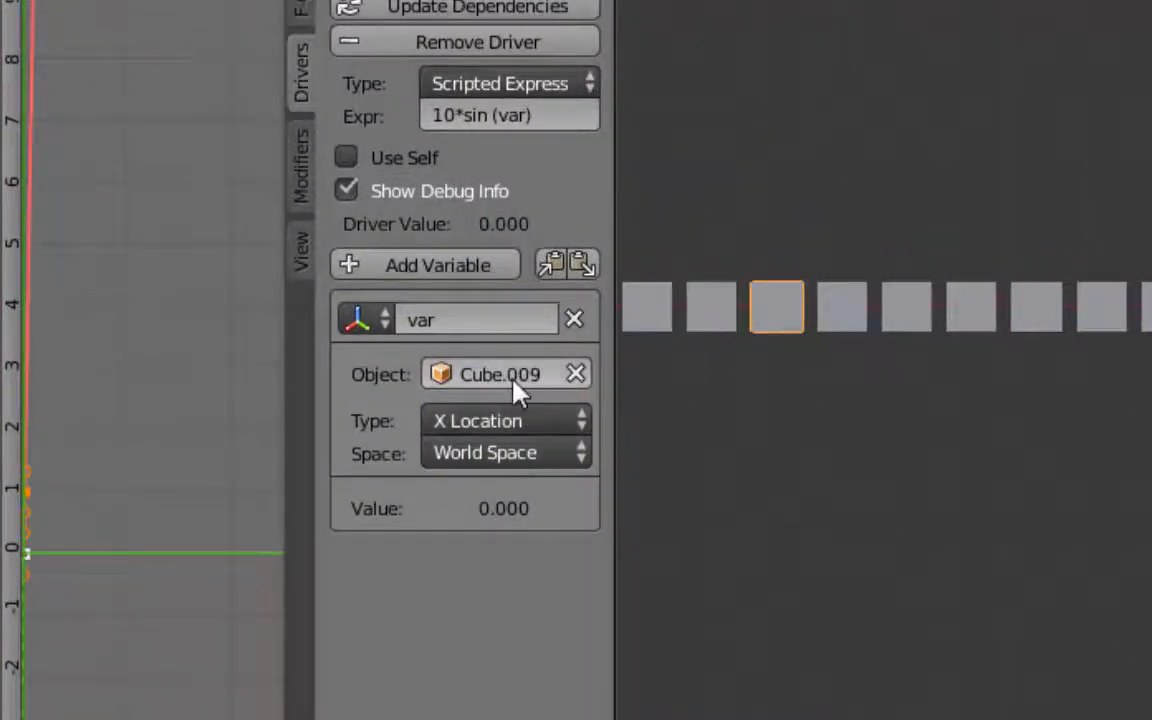
right_click(707, 334)
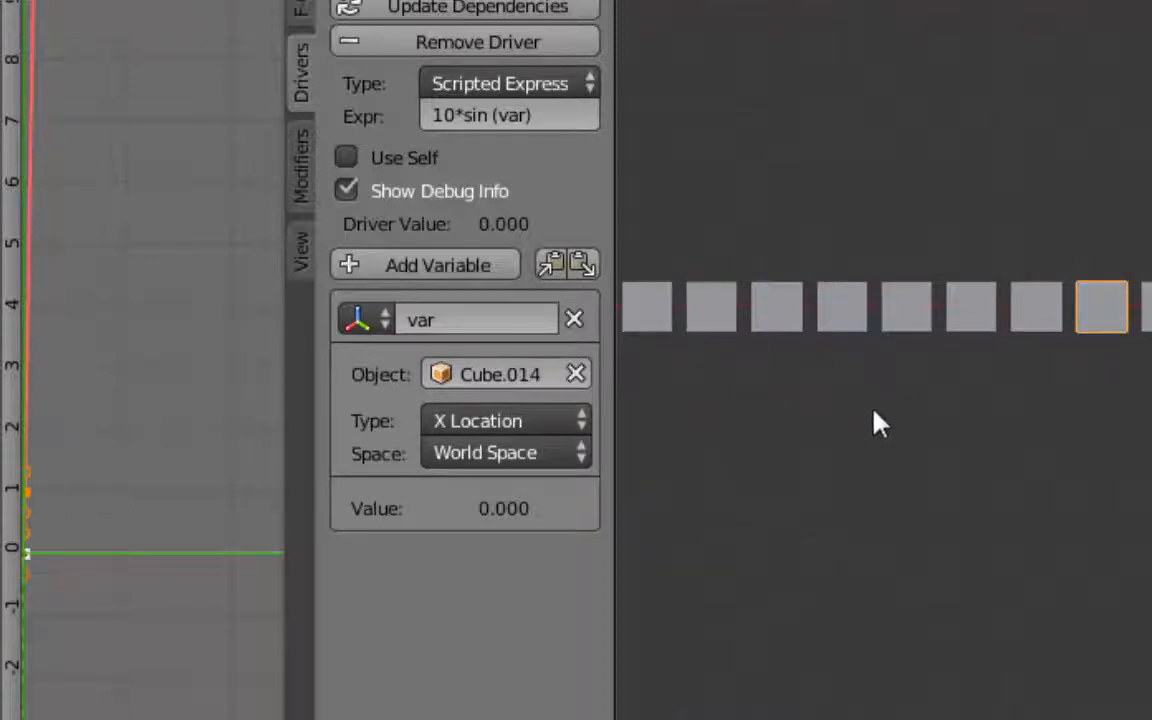
scroll(938, 401, "down", 4)
scroll(931, 404, "up", 2)
scroll(946, 409, "down", 2)
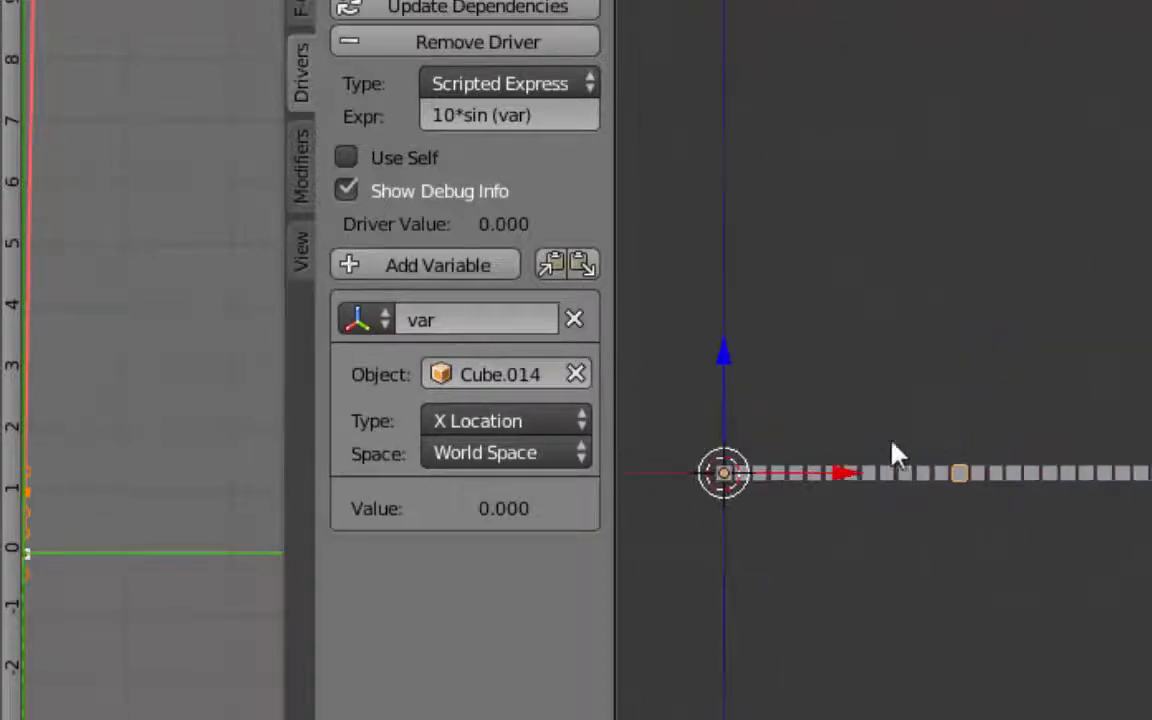
middle_click_drag(822, 508, 957, 503, "shift")
scroll(928, 511, "up", 4)
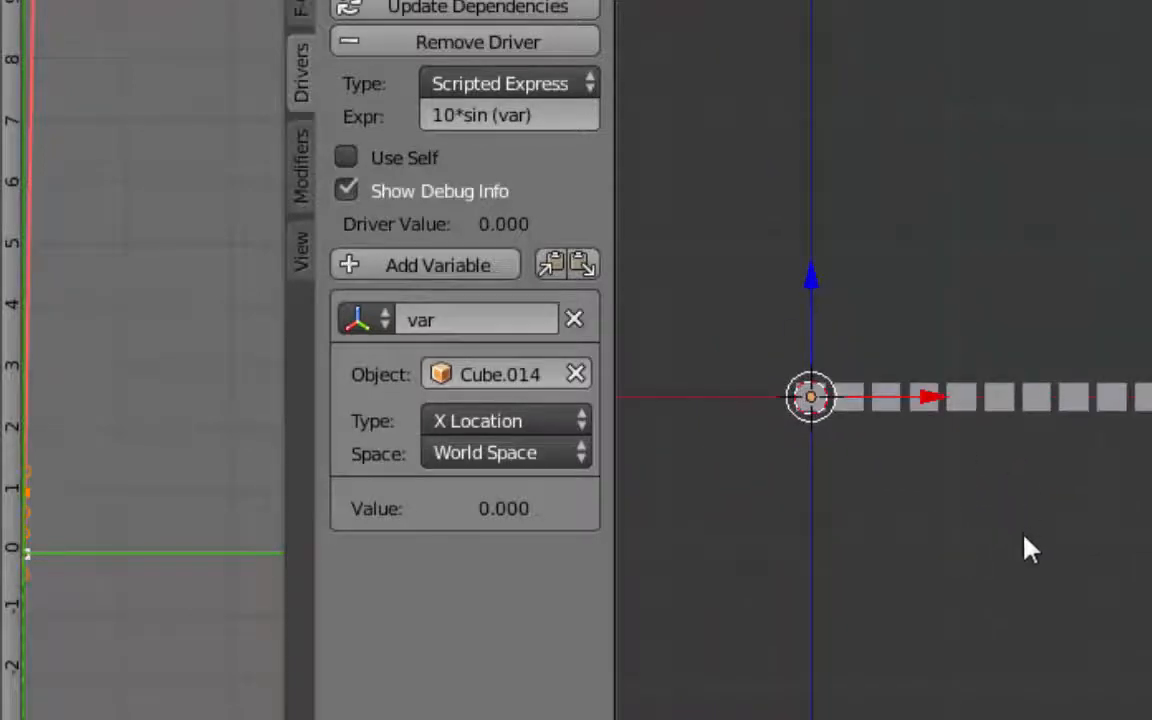
middle_click_drag(1024, 537, 928, 527, "shift")
right_click(1060, 388)
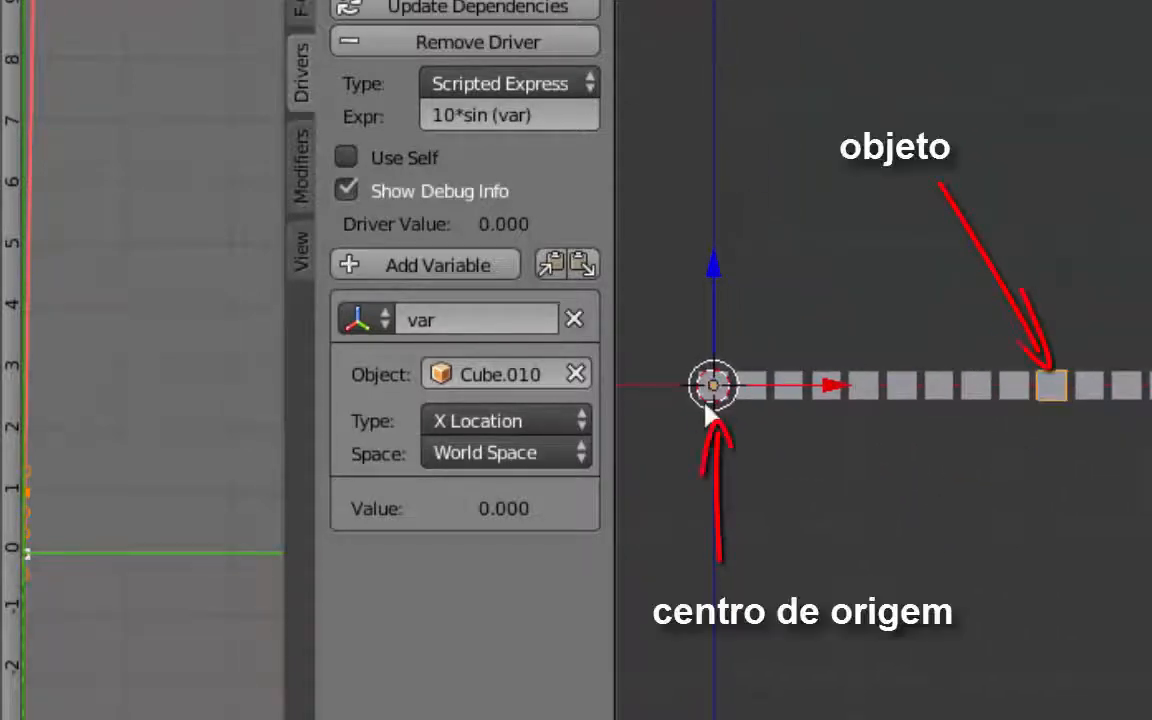
right_click(1015, 388)
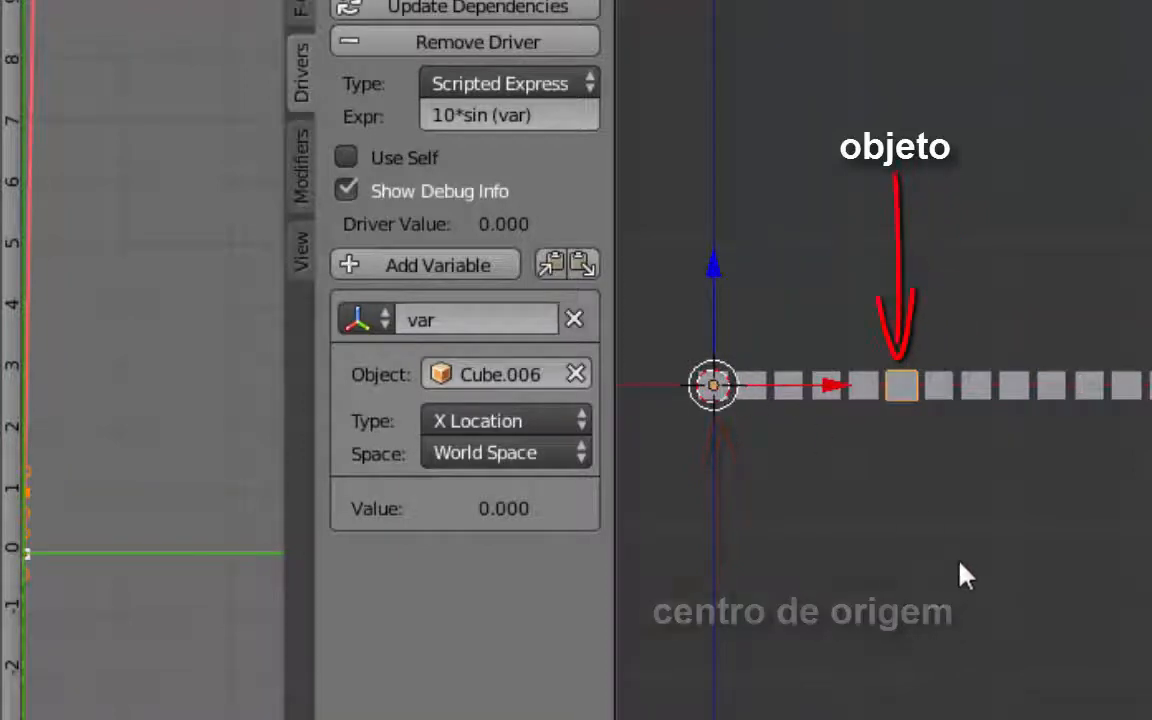
Step: Undo the individual cube selections so that all the separated cubes are selected again
key("ctrl+z")
key("ctrl+z")
key("ctrl+z")
key("ctrl+z")
key("ctrl+z")
key("ctrl+z")
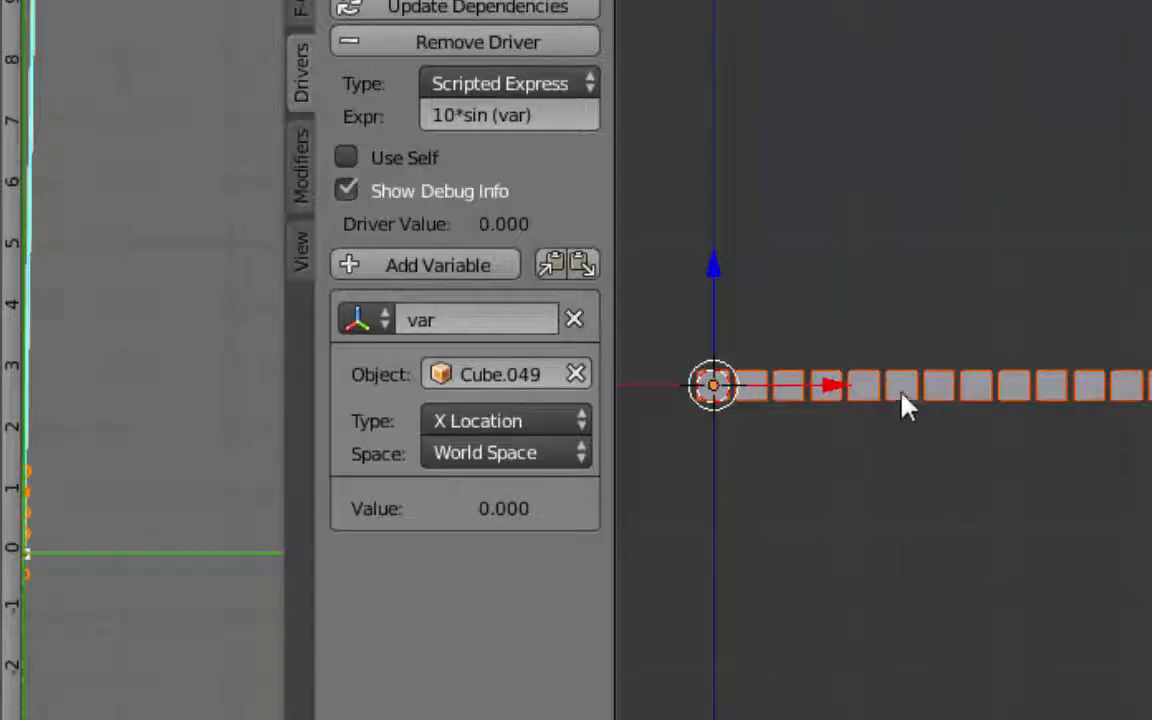
Step: Set the origin of every separated cube to its own geometry and examine the resulting arrangement from the front
key("t")
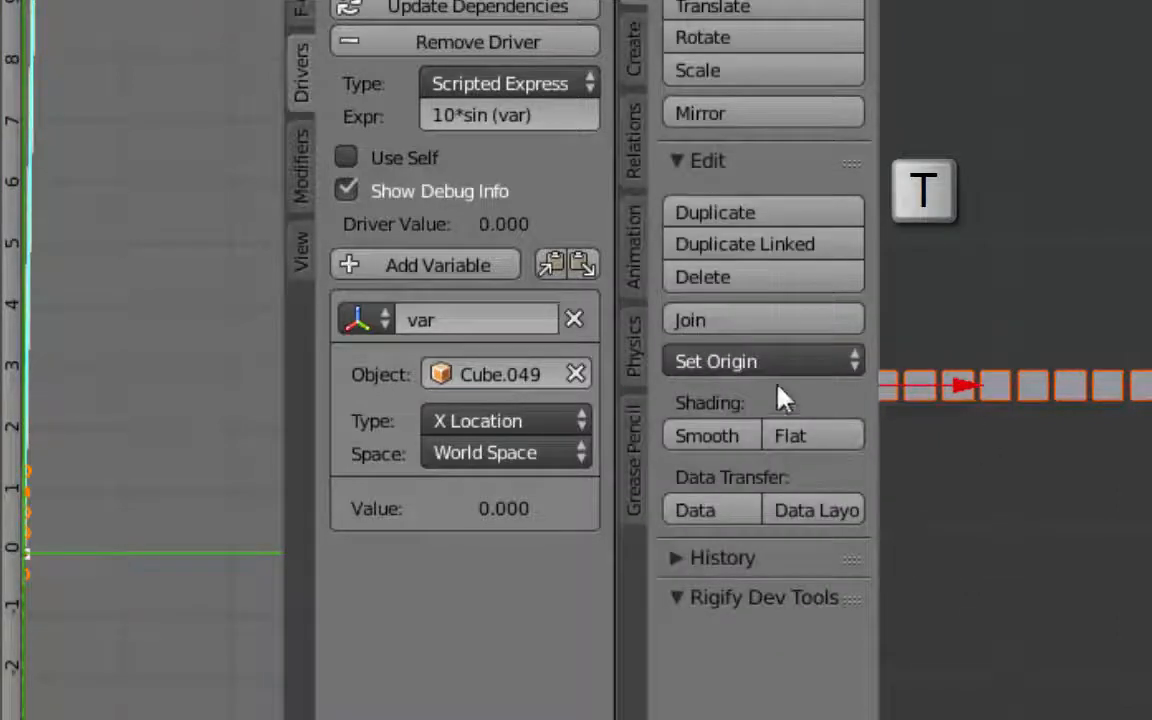
left_click(706, 366)
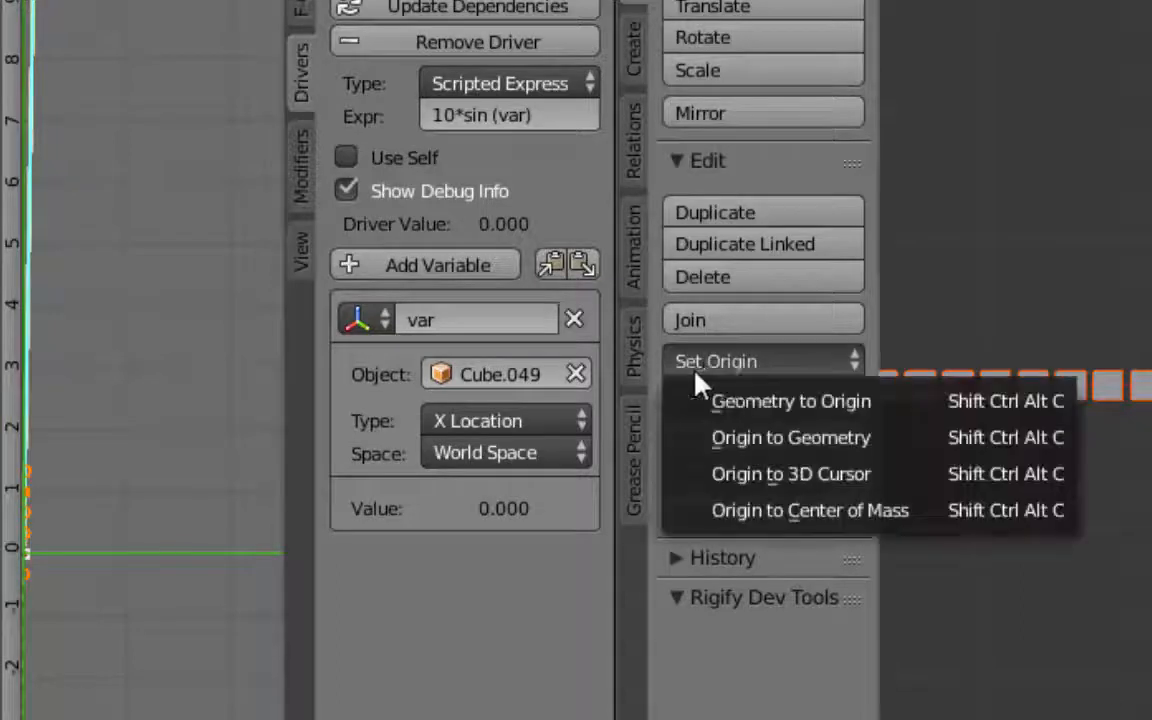
left_click(776, 441)
scroll(1061, 475, "down", 8)
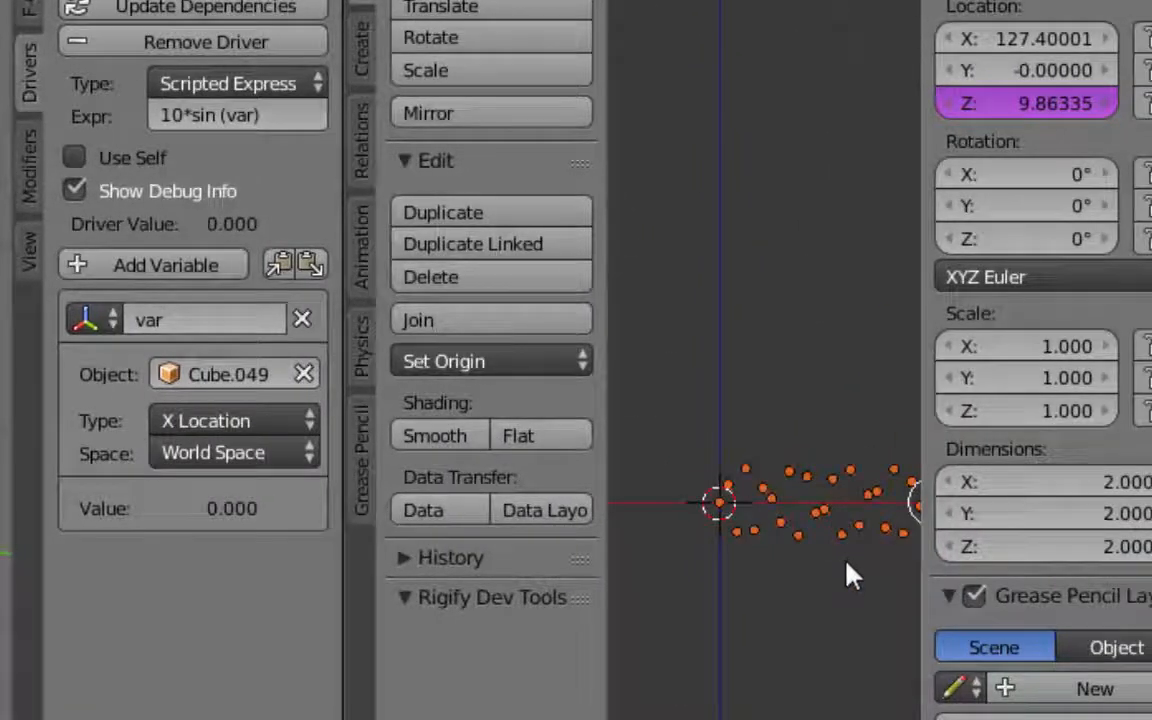
middle_click_drag(848, 566, 697, 510, "shift")
scroll(740, 527, "up", 5)
key("KP_1")
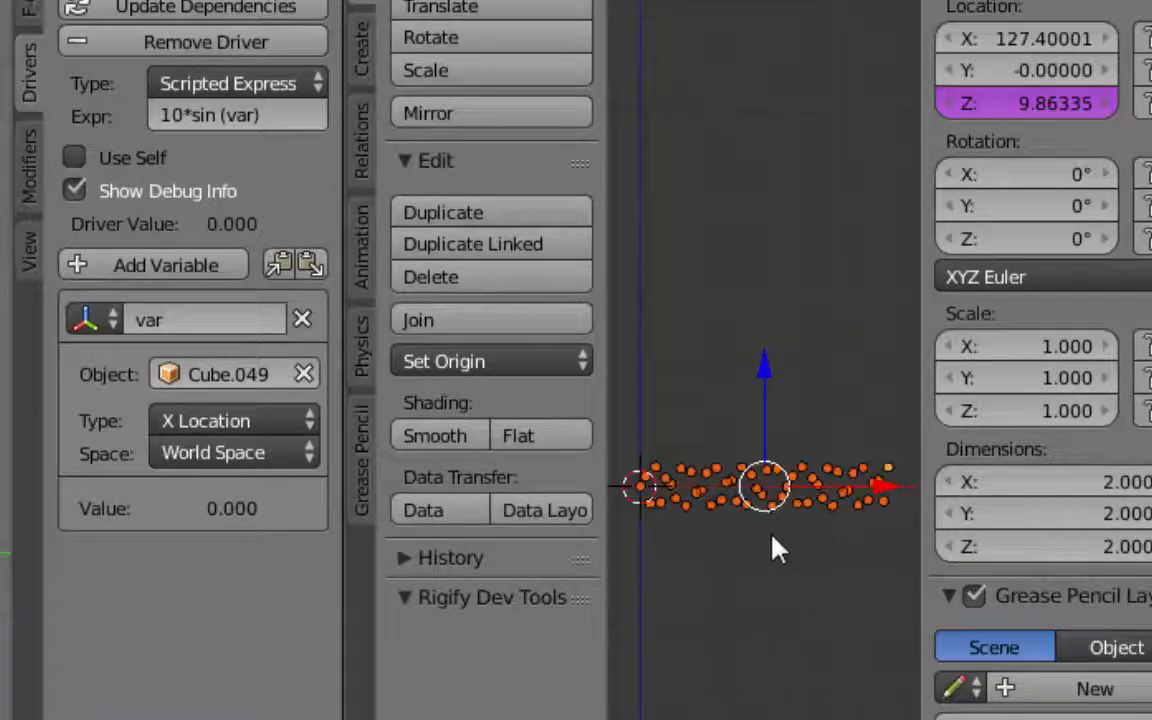
middle_click_drag(776, 545, 800, 489, "shift")
Step: Undo the origin change, the separation and the Array application, and refresh the driver dependencies
key("ctrl+z")
key("ctrl+z")
key("ctrl+z")
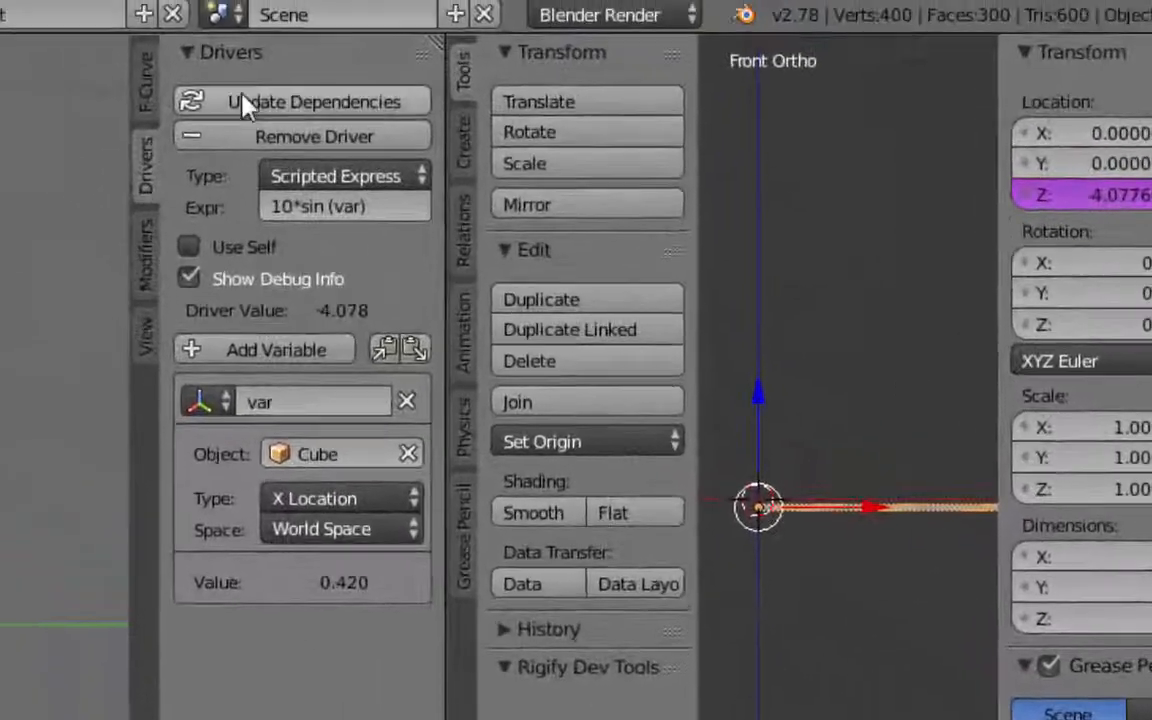
left_click(135, 34)
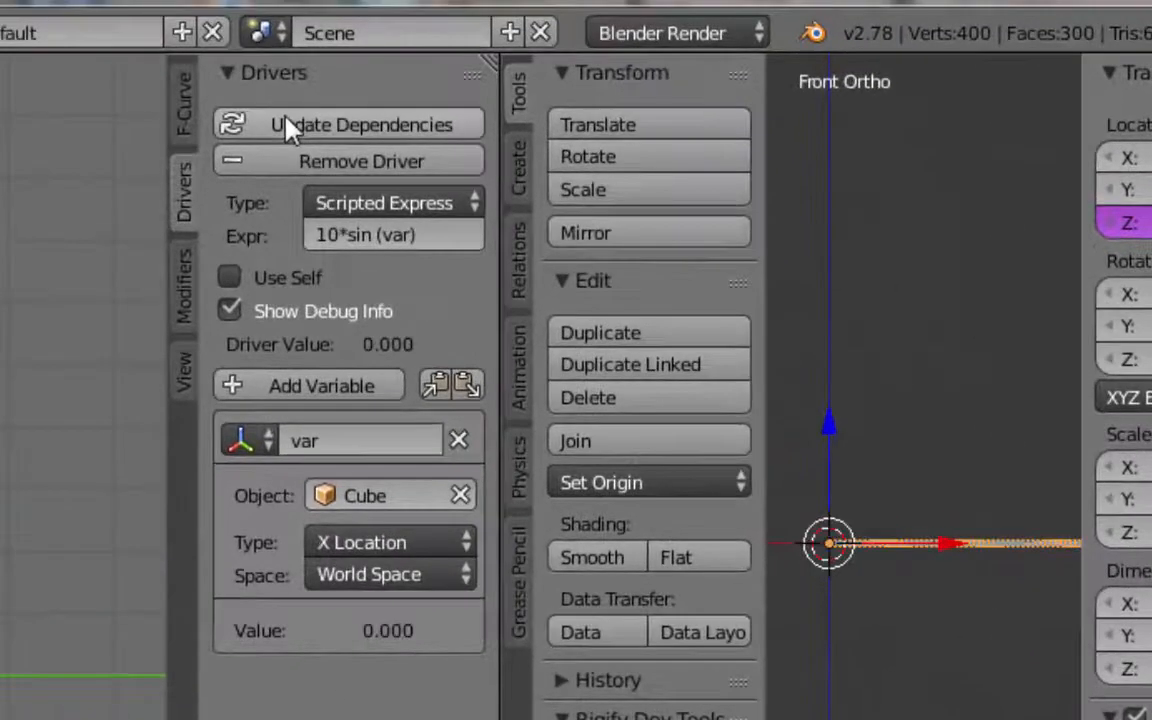
Step: Change the Z Location driver's scripted expression to 10*sin (var/10)
left_click(396, 236)
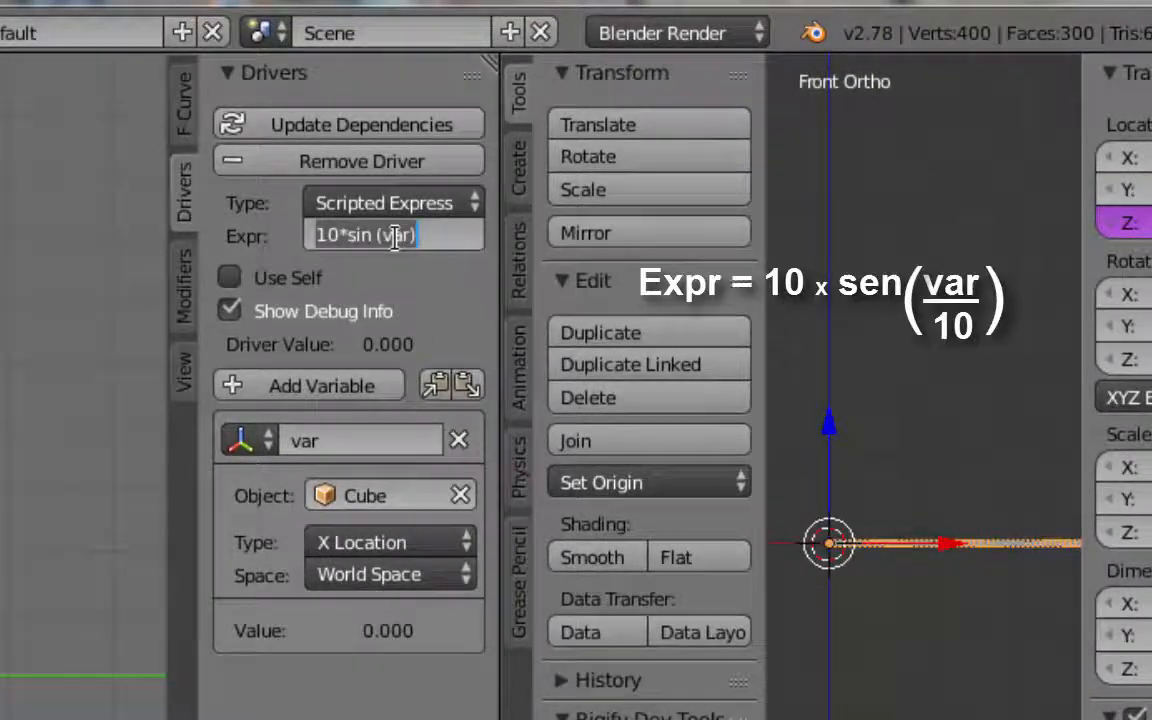
left_click(408, 236)
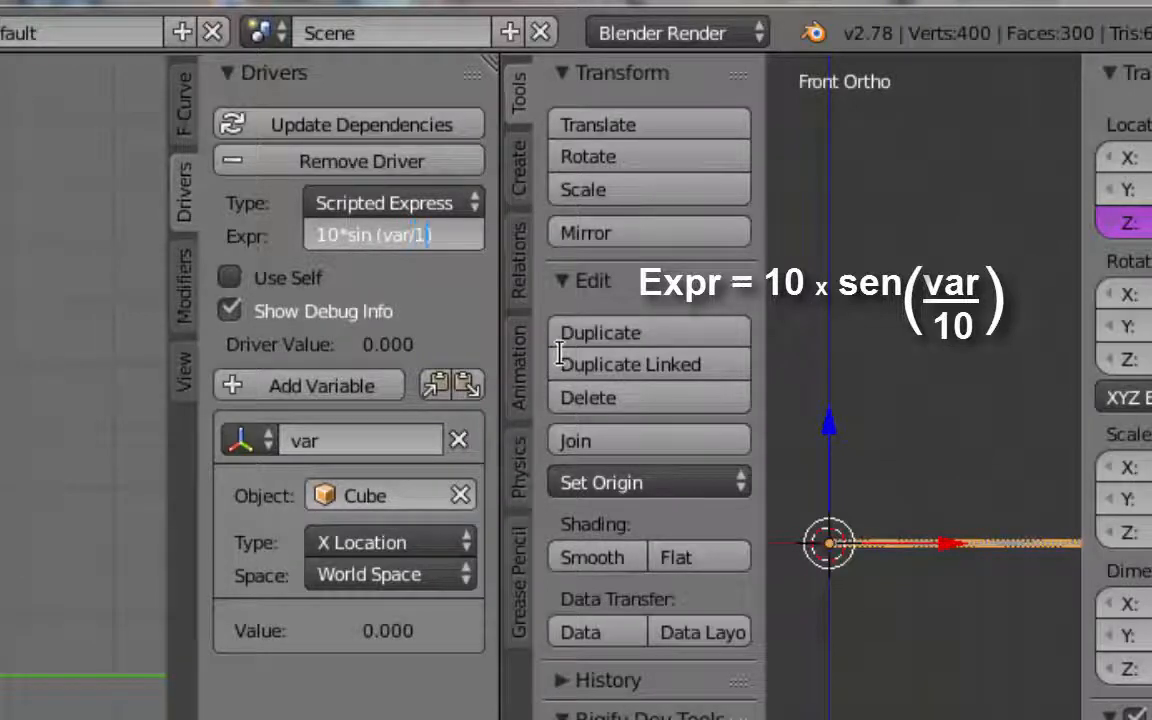
type("/10")
key("Return")
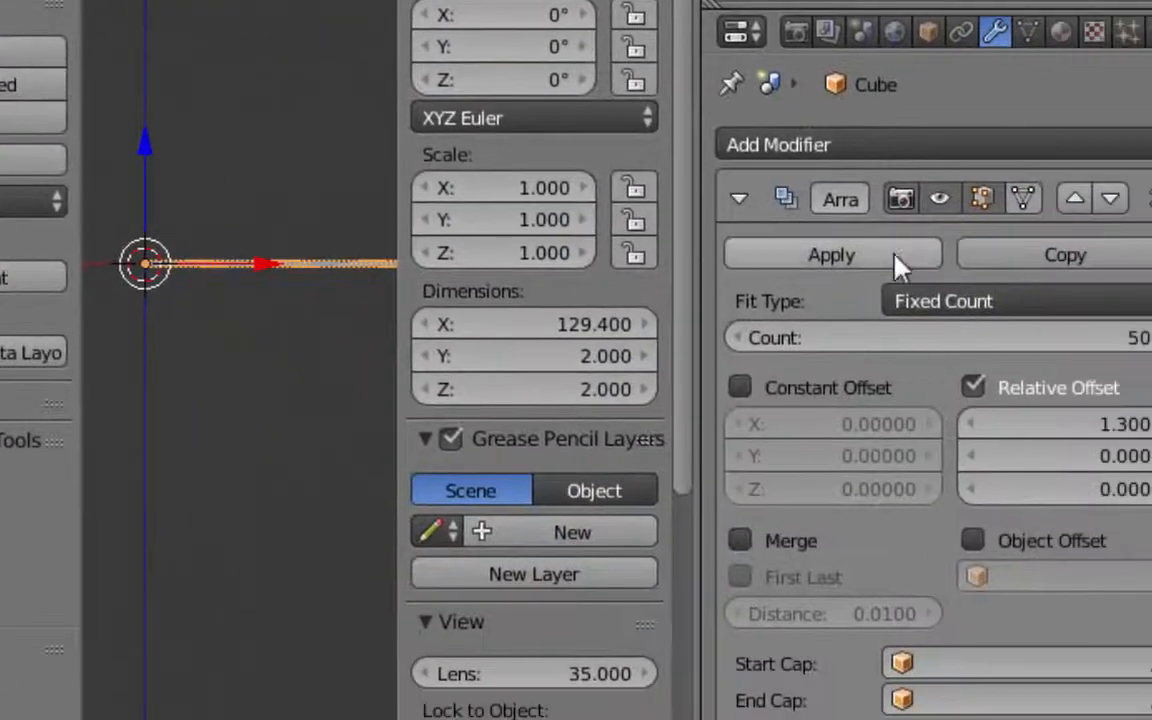
Step: Apply the Array modifier and separate the row's mesh by loose parts in Edit Mode, returning to Object Mode
left_click(896, 256)
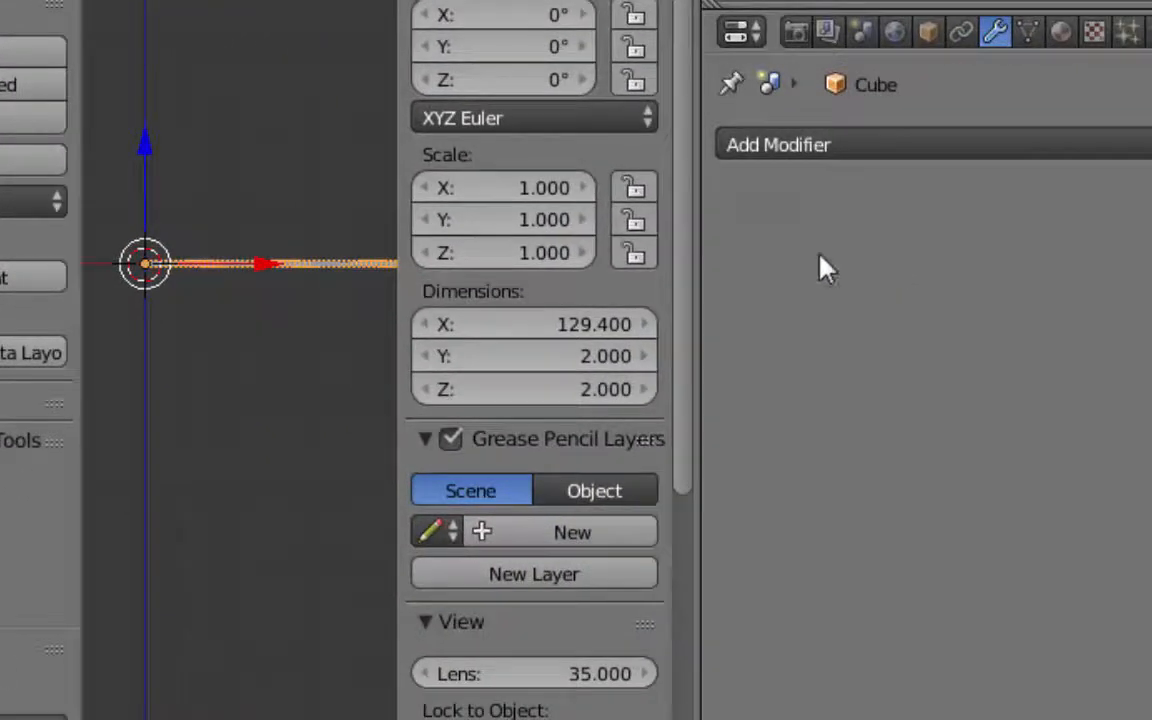
key("Tab")
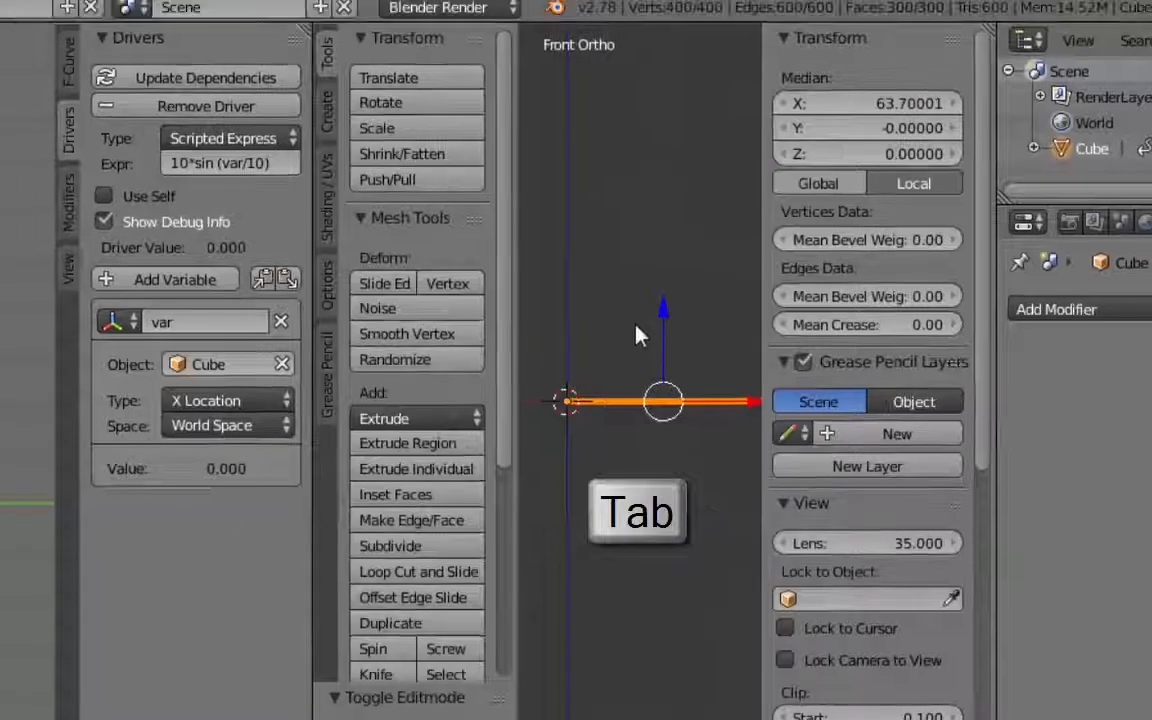
key("p")
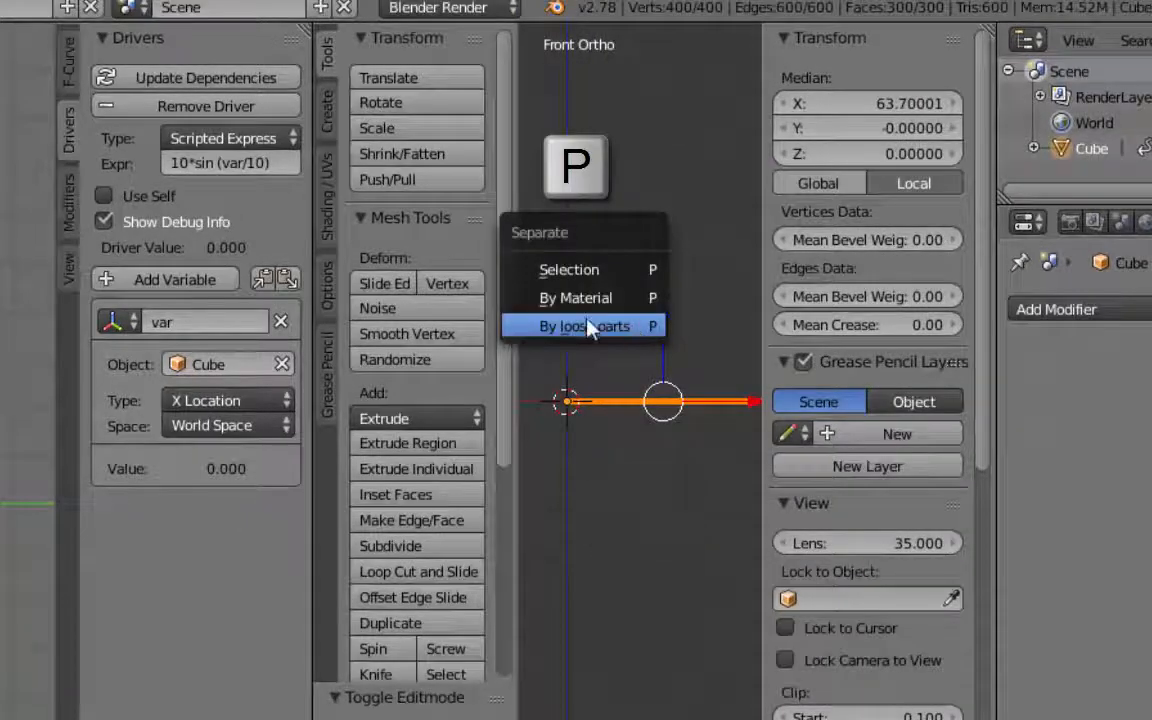
left_click(594, 327)
key("Tab")
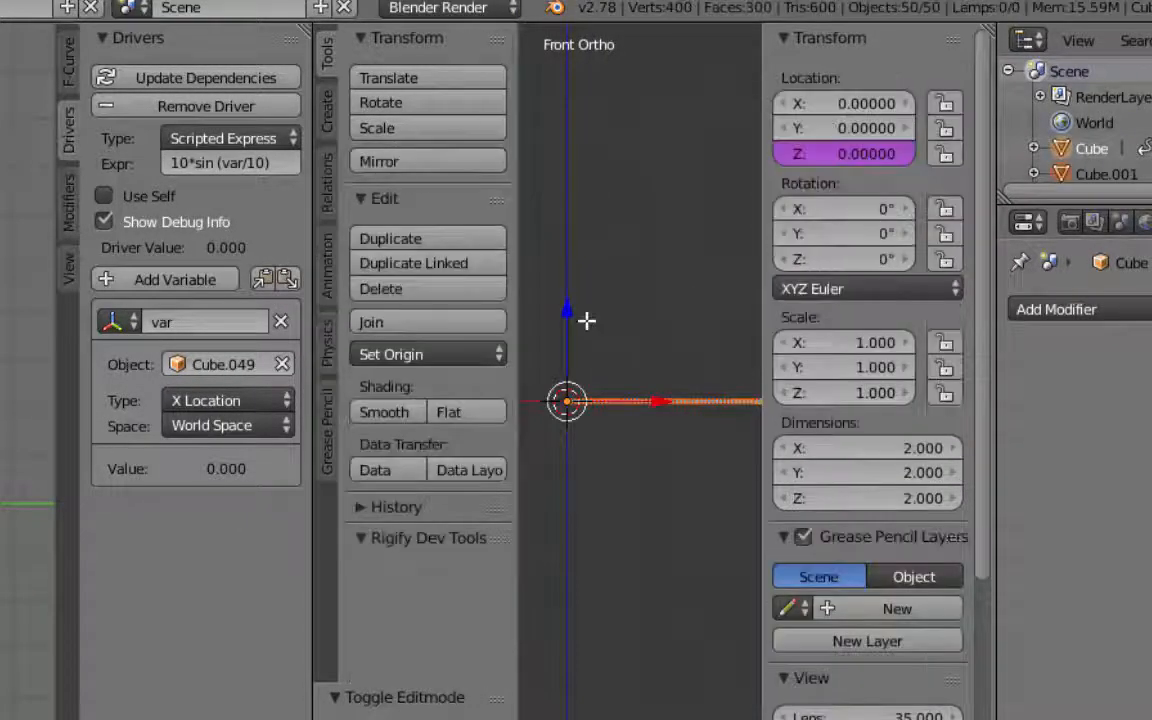
Step: Set the origin of all the separated cubes to their own geometry with Origin to Geometry
left_click(391, 354)
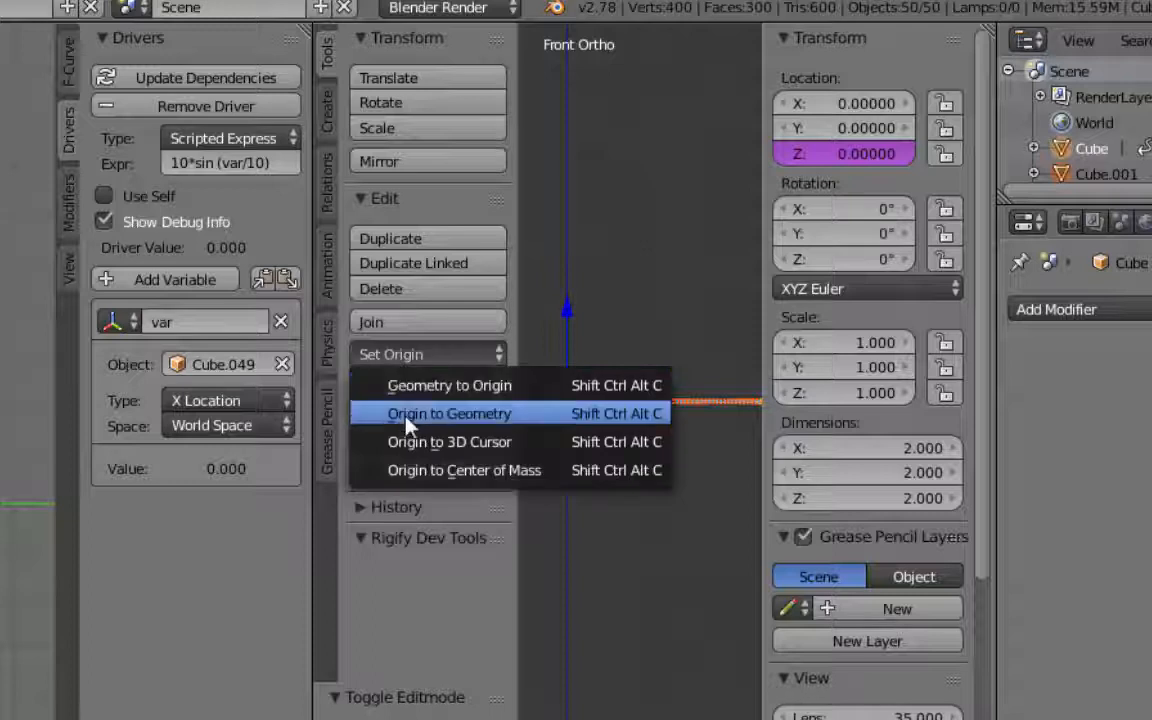
left_click(410, 415)
scroll(634, 457, "down", 3)
mouse_move(670, 491)
middle_mouse_down("shift")
mouse_move(609, 473)
mouse_move(609, 506)
mouse_move(681, 501)
middle_mouse_up("shift")
scroll(645, 497, "up", 3)
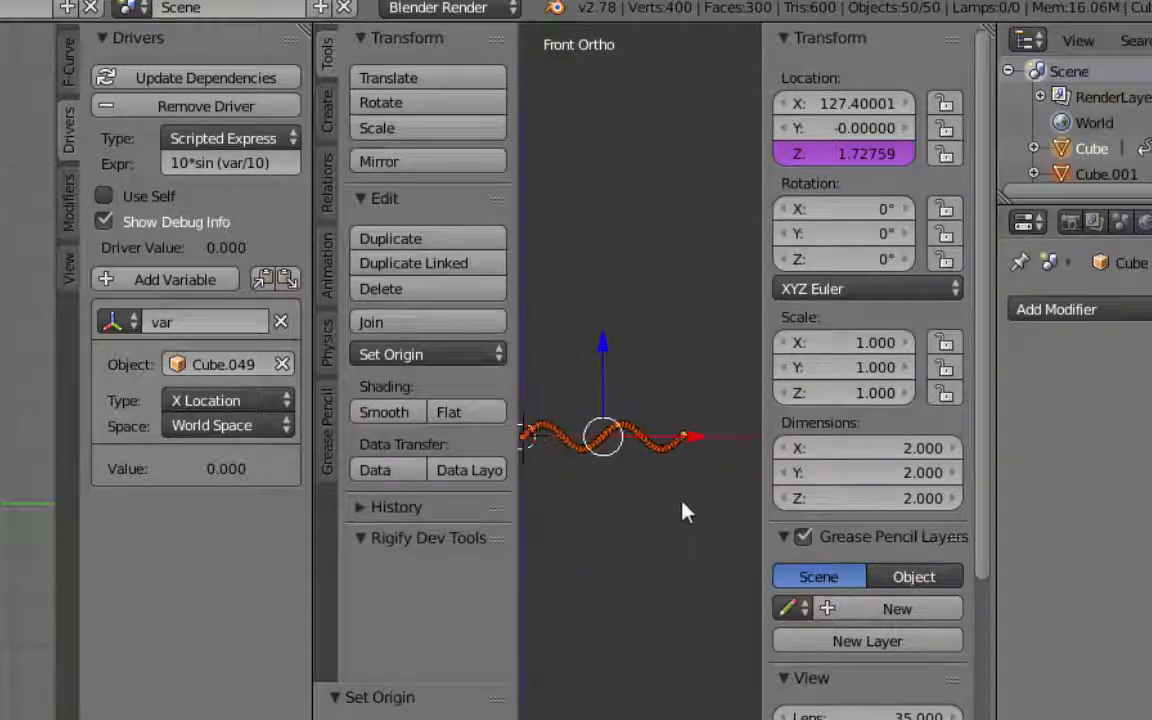
Step: Deselect everything and select a single cube on the wave to examine its driver target and X location value
scroll(622, 485, "up", 8)
middle_click_drag(672, 404, 826, 497, "shift")
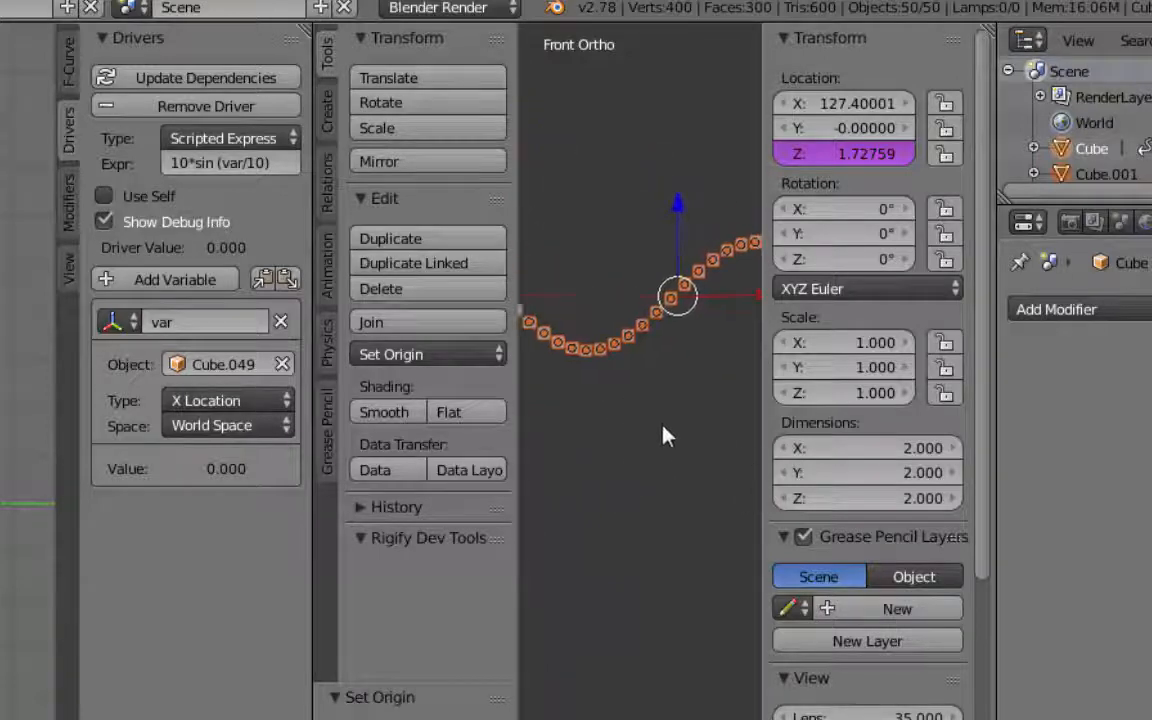
scroll(661, 423, "up", 3)
key("a")
scroll(639, 361, "down", 3)
right_click(639, 326)
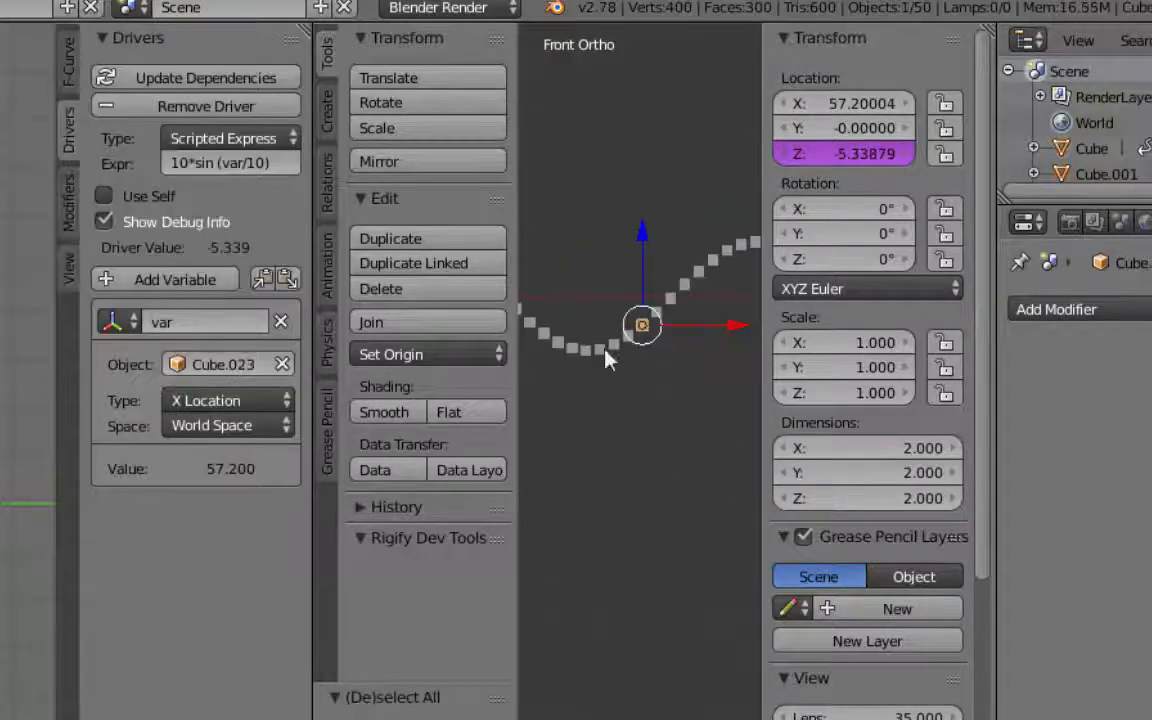
Step: Select all the cubes, shift them about -1.417 along X, and turn the Graph Editor area into a 3D View
scroll(602, 352, "down", 6)
key("a")
key("a")
mouse_move(722, 427)
left_mouse_down()
mouse_move(543, 437)
mouse_move(721, 432)
left_mouse_up()
left_click_drag(301, 30, 425, 80)
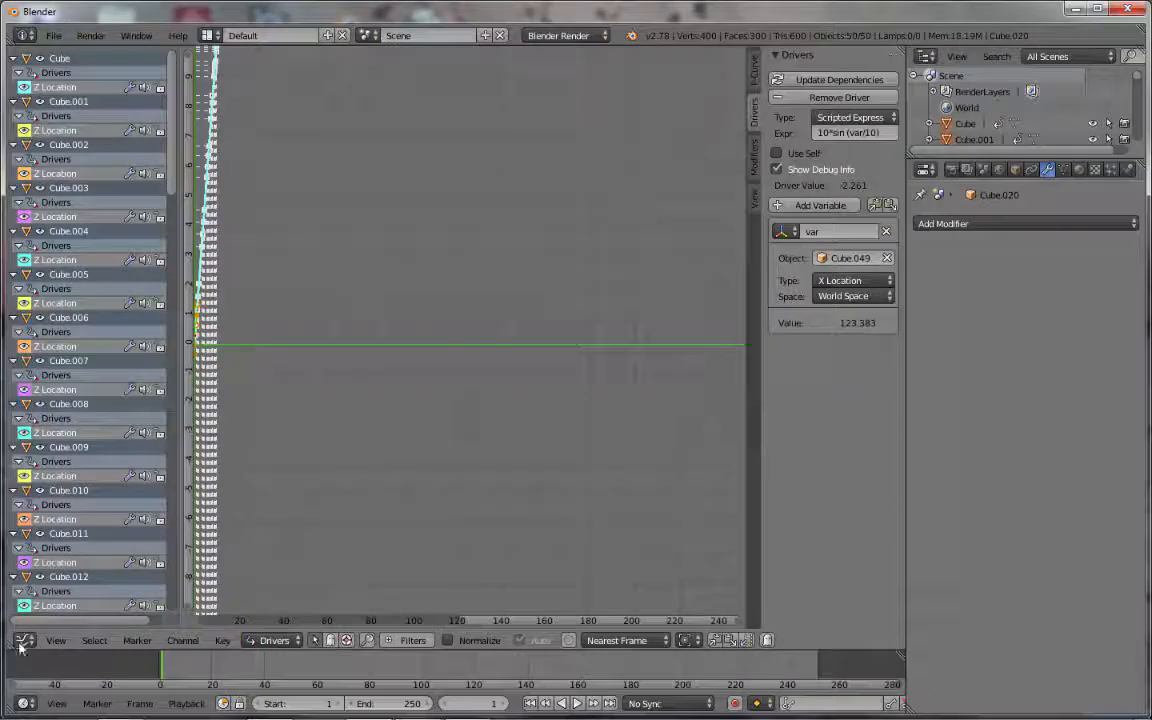
scroll(197, 326, "down", 8)
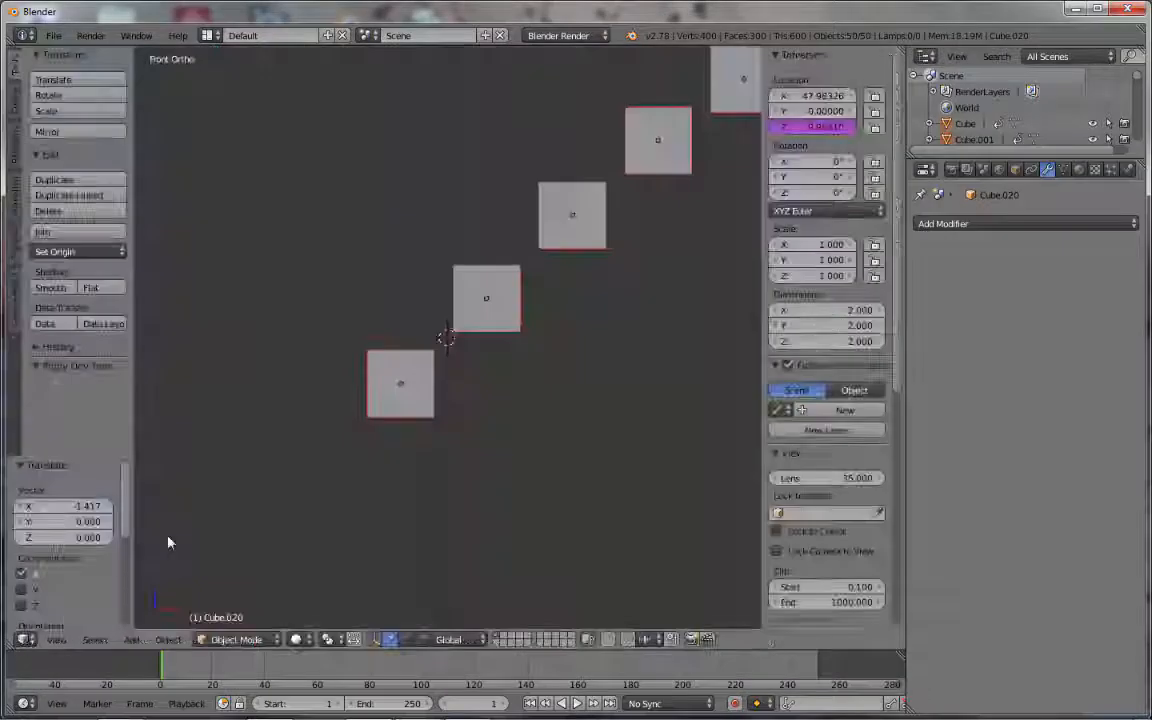
scroll(445, 419, "down", 5)
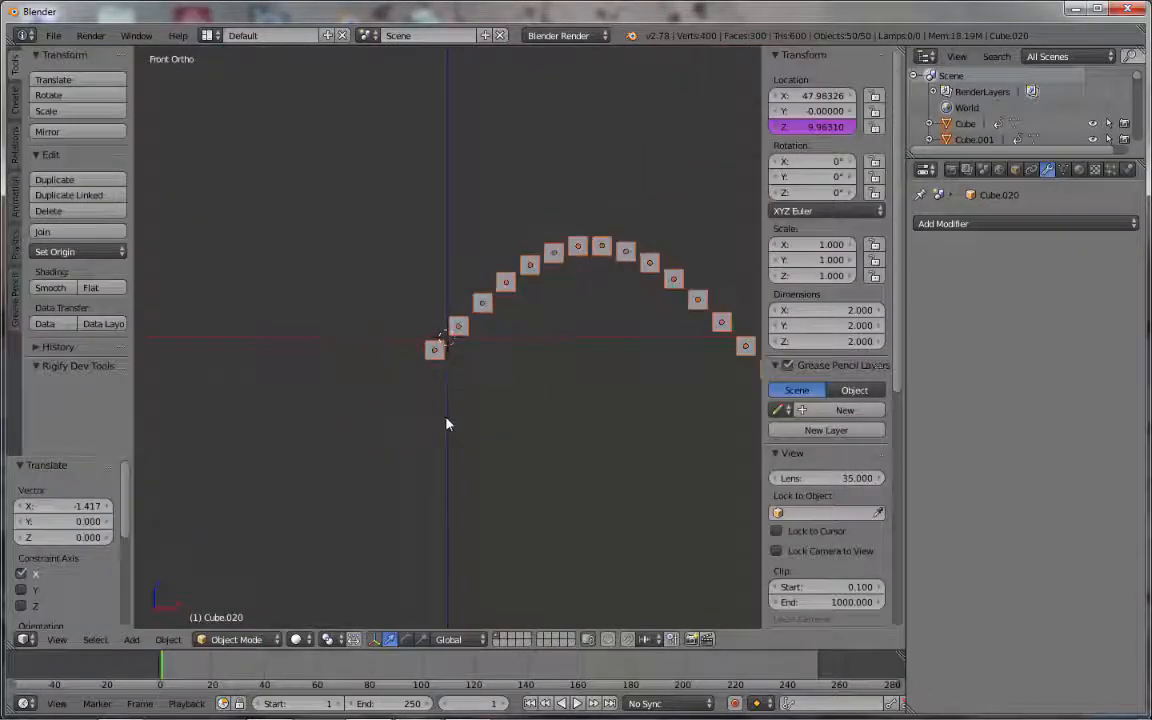
Step: Slide all the cubes along the X axis by about -54.36 to test the travelling wave and view it from several angles
middle_click_drag(445, 419, 540, 400)
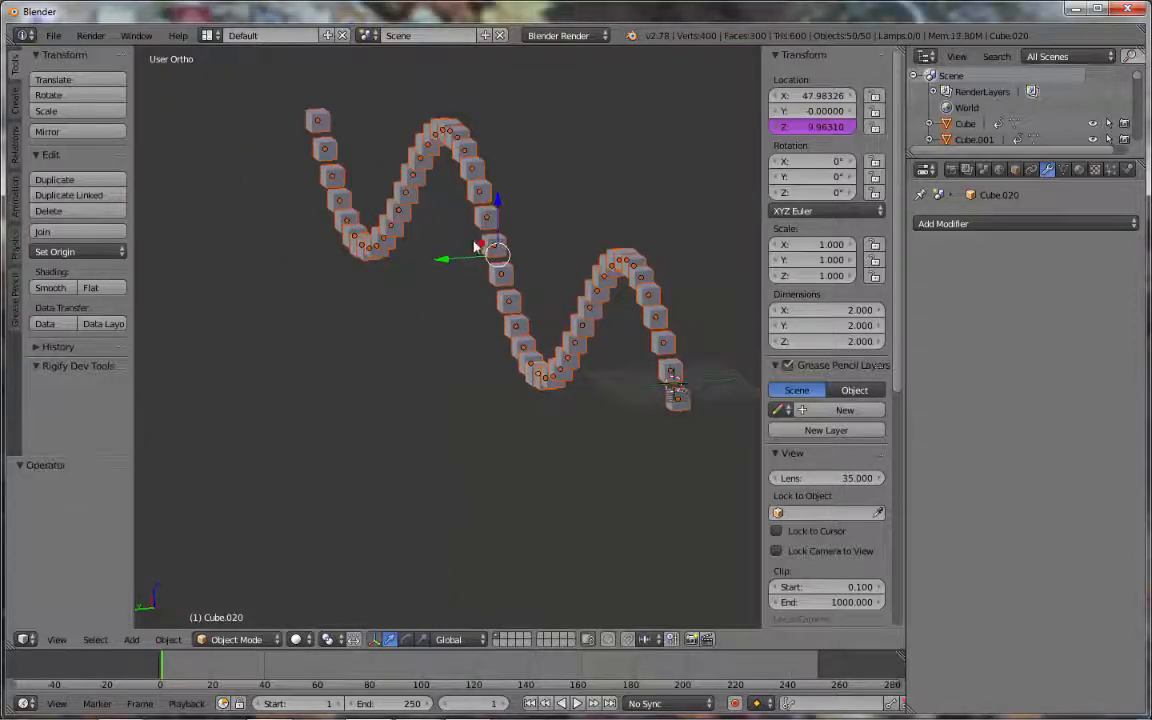
left_click_drag(478, 242, 630, 333)
mouse_move(500, 385)
middle_mouse_down()
mouse_move(677, 376)
mouse_move(301, 383)
mouse_move(514, 368)
middle_mouse_up()
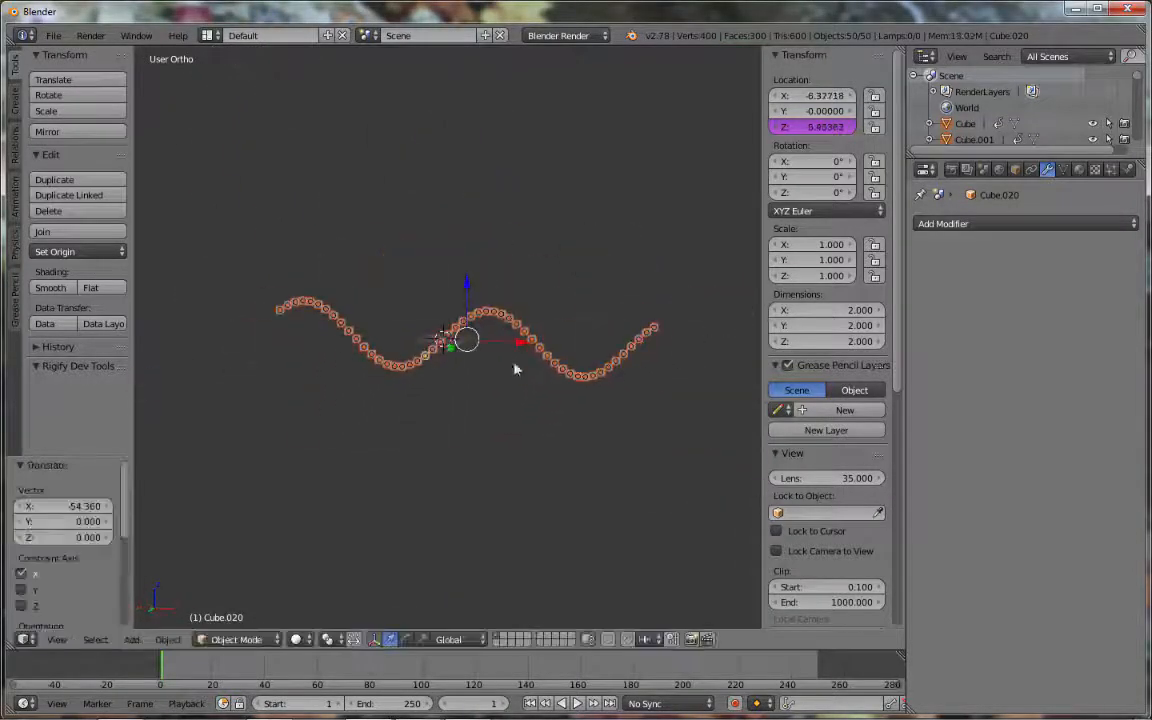
left_click_drag(514, 368, 399, 329)
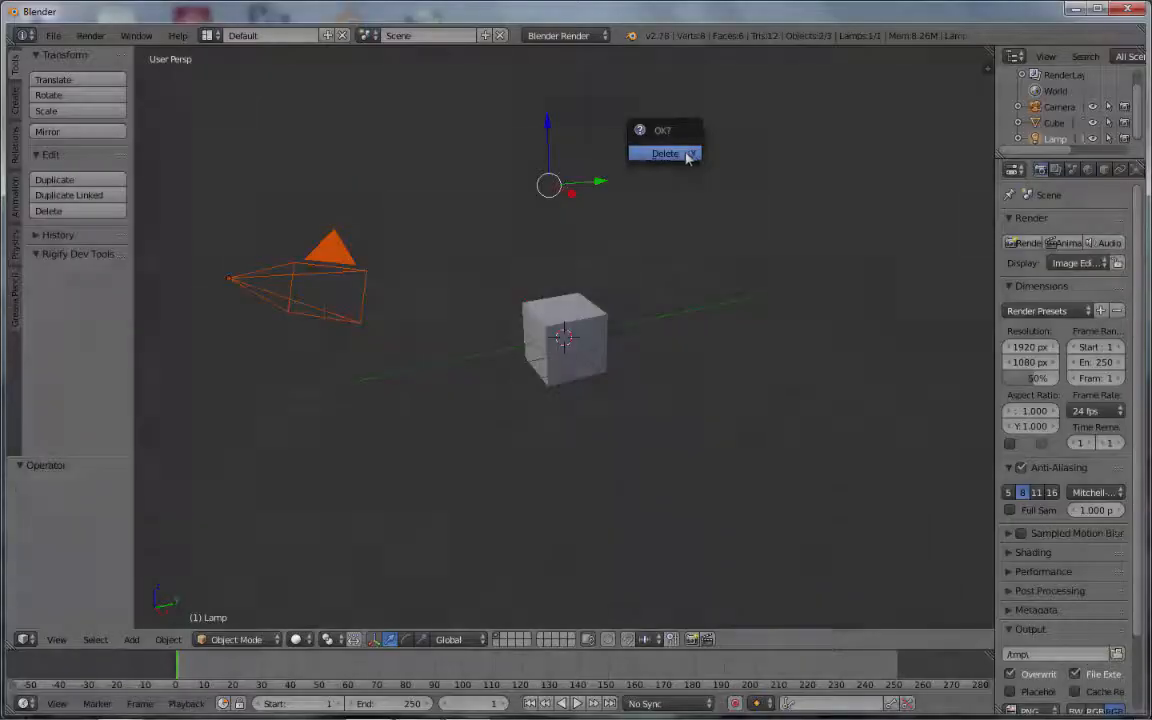
Step: Delete the new scene's camera and lamp, and scale the cube by 0.1 along Y and 2.5 along X
left_click(685, 155)
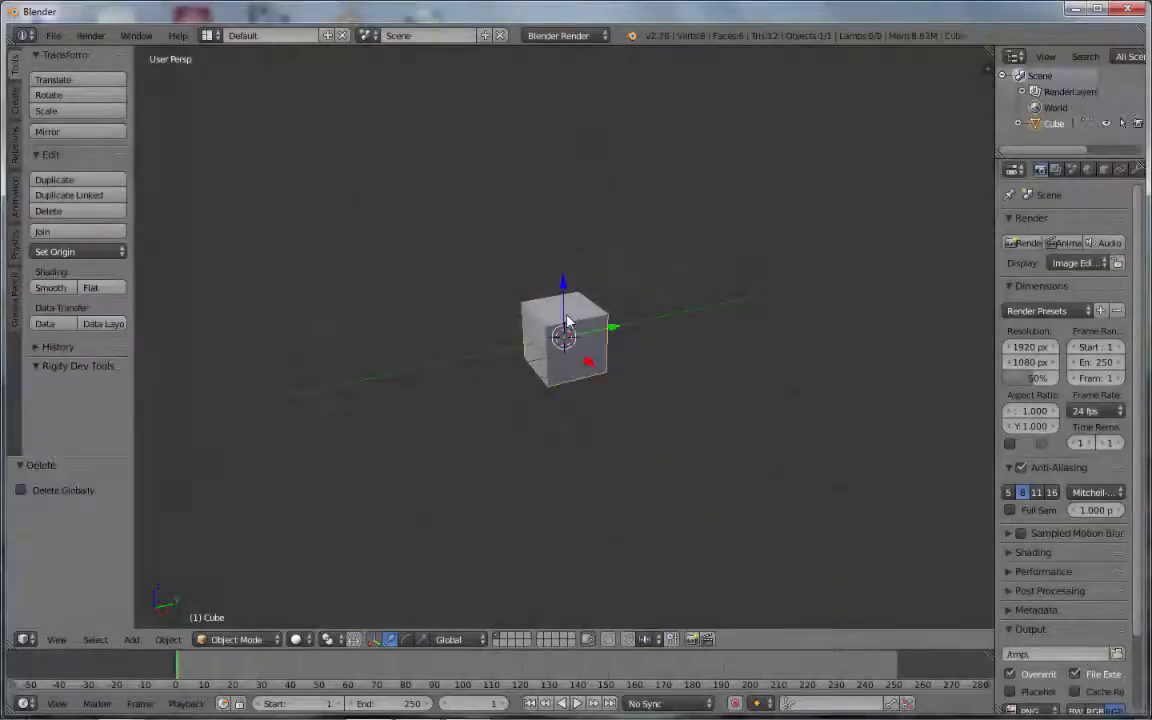
type("sy0.1")
key("Return")
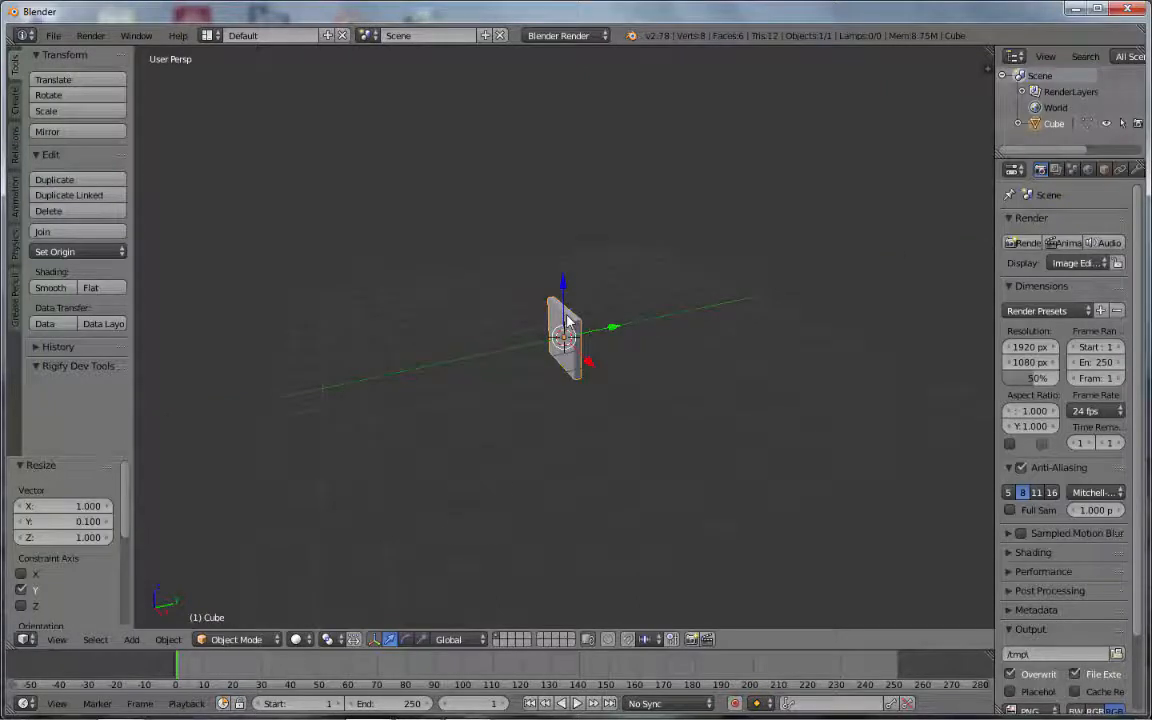
type("sx2.5")
key("Return")
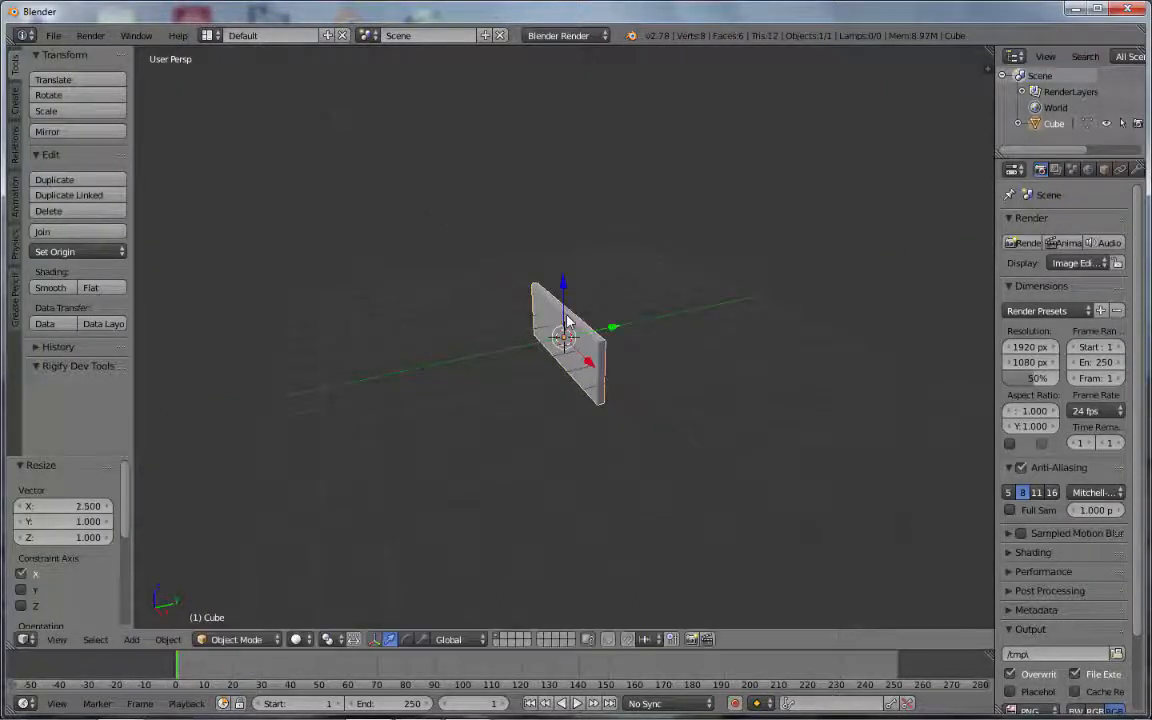
Step: Add a Plain Axes empty at the flattened cube's centre and set its display size to 5
key("shift+a")
mouse_move(566, 322)
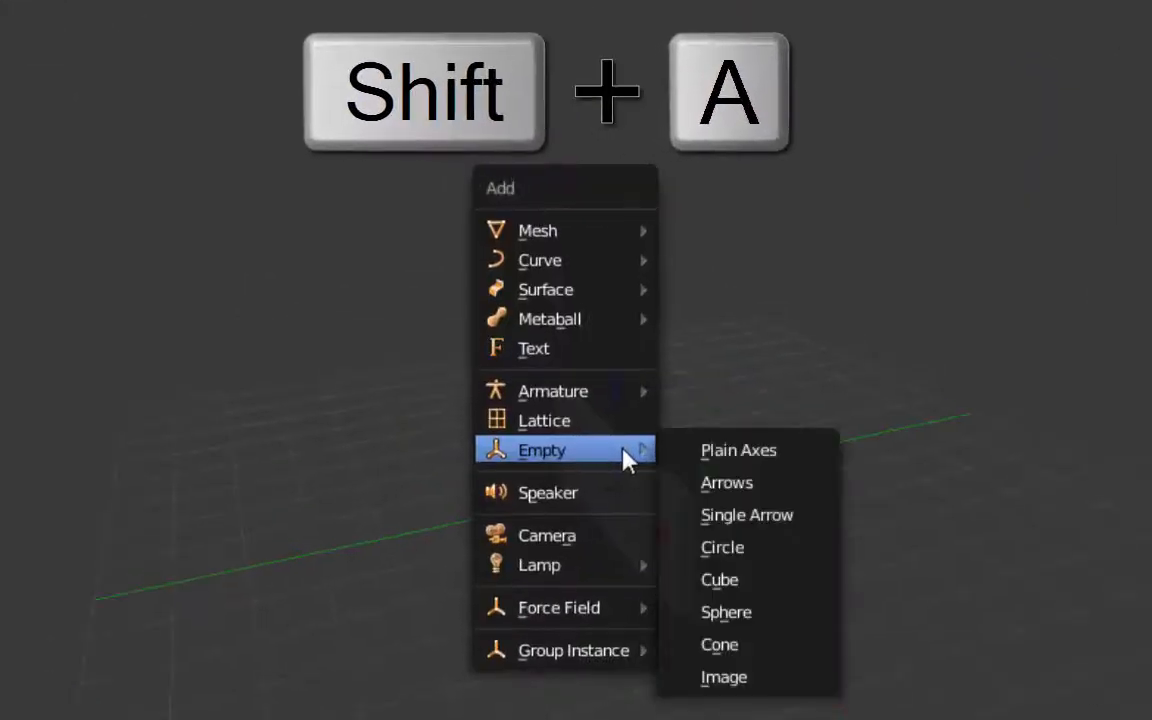
left_click(788, 451)
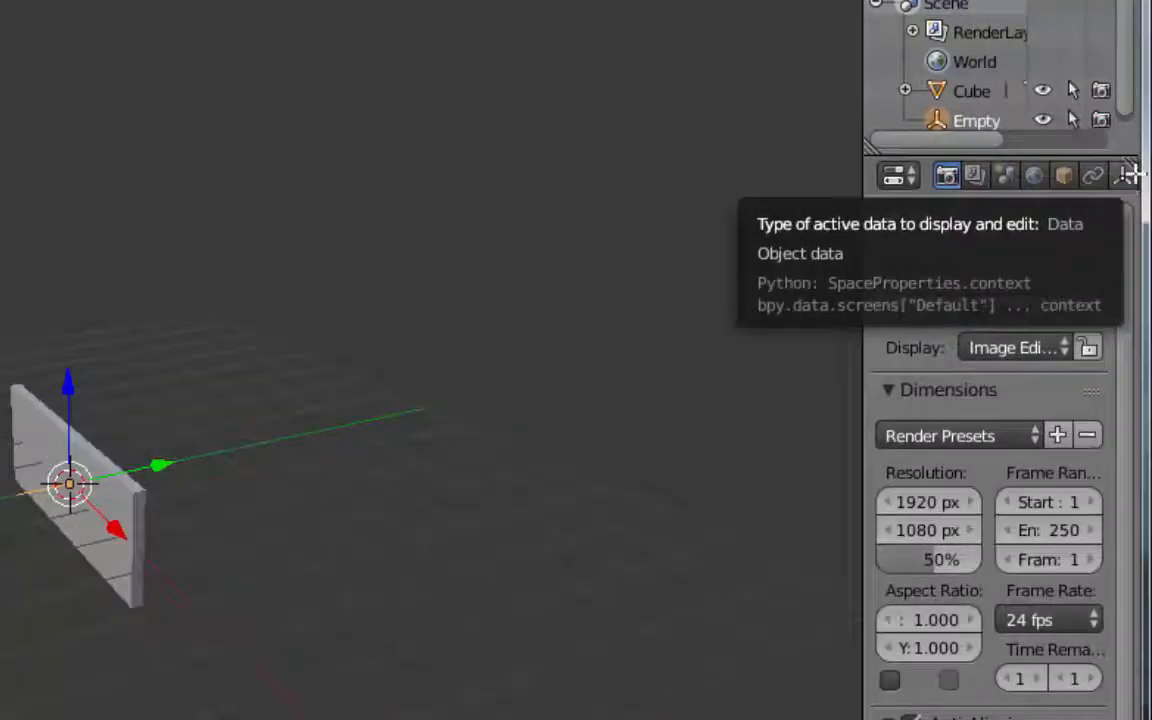
left_click(1125, 176)
left_click(1028, 348)
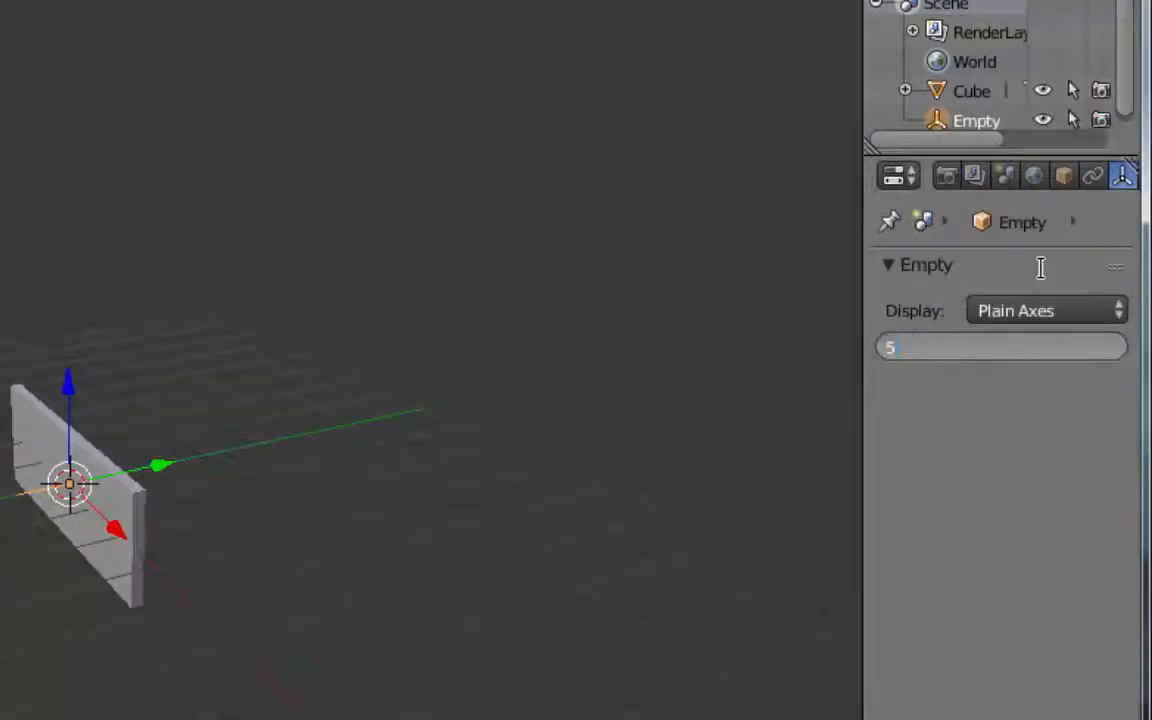
type("5")
key("Return")
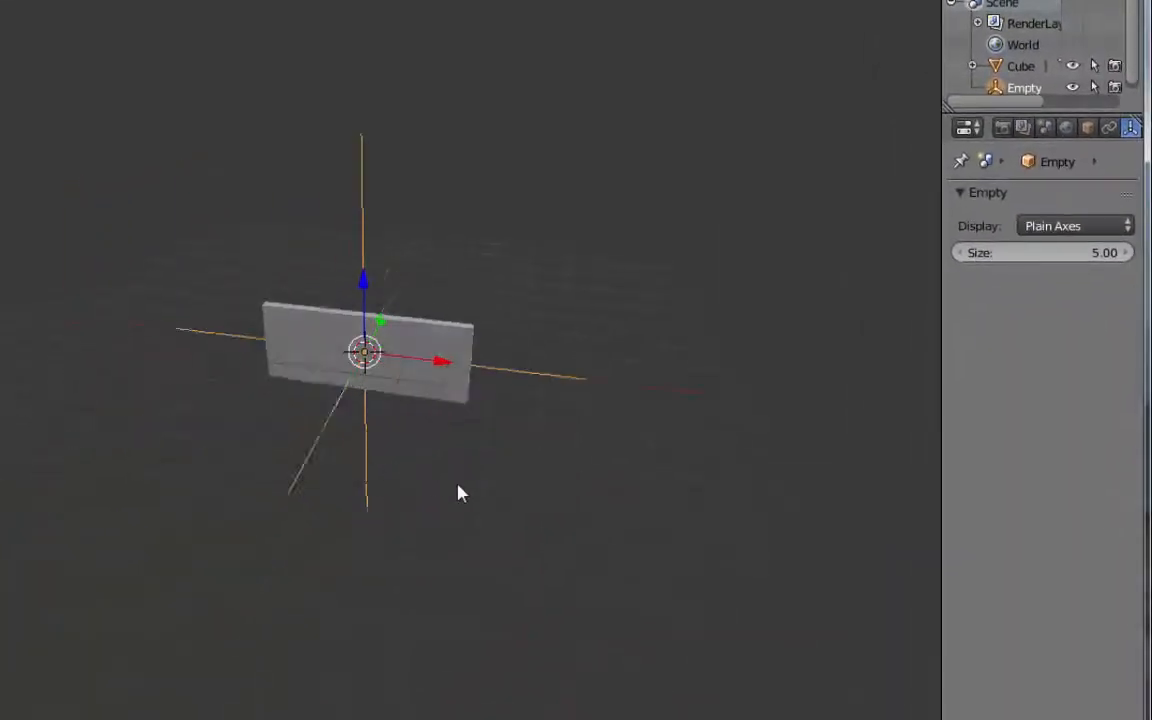
Step: Move the flattened cube up 1 unit along Z and show its transform properties
right_click(442, 346)
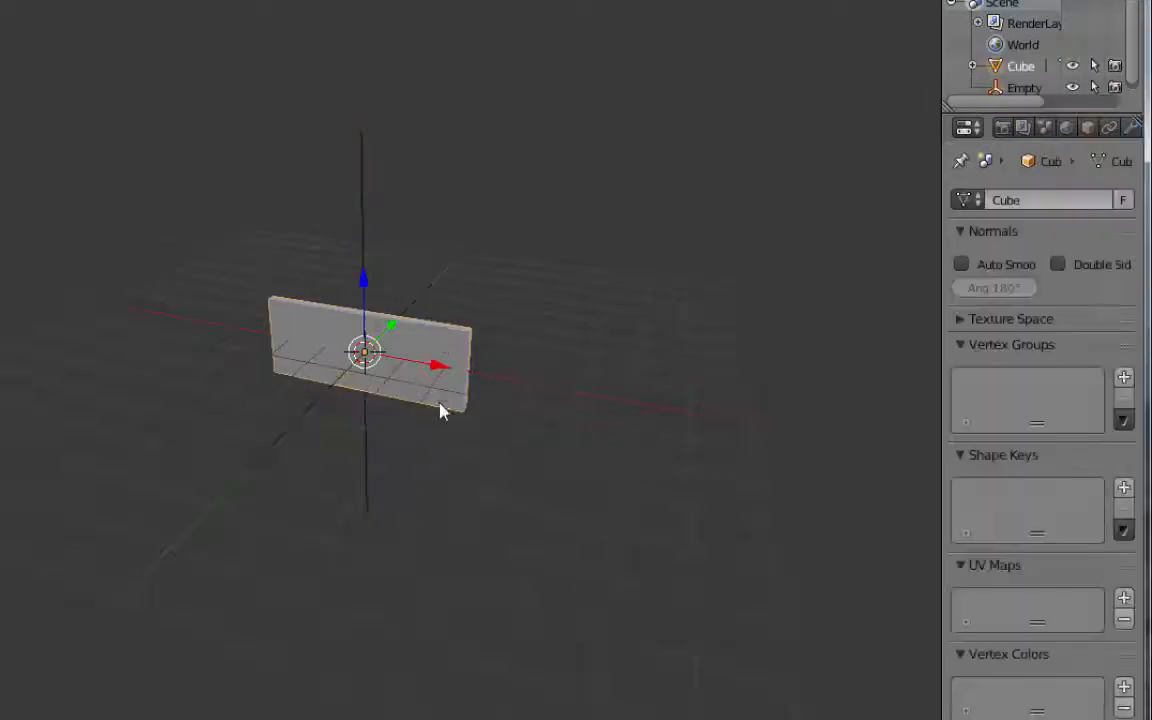
key("g")
key("z")
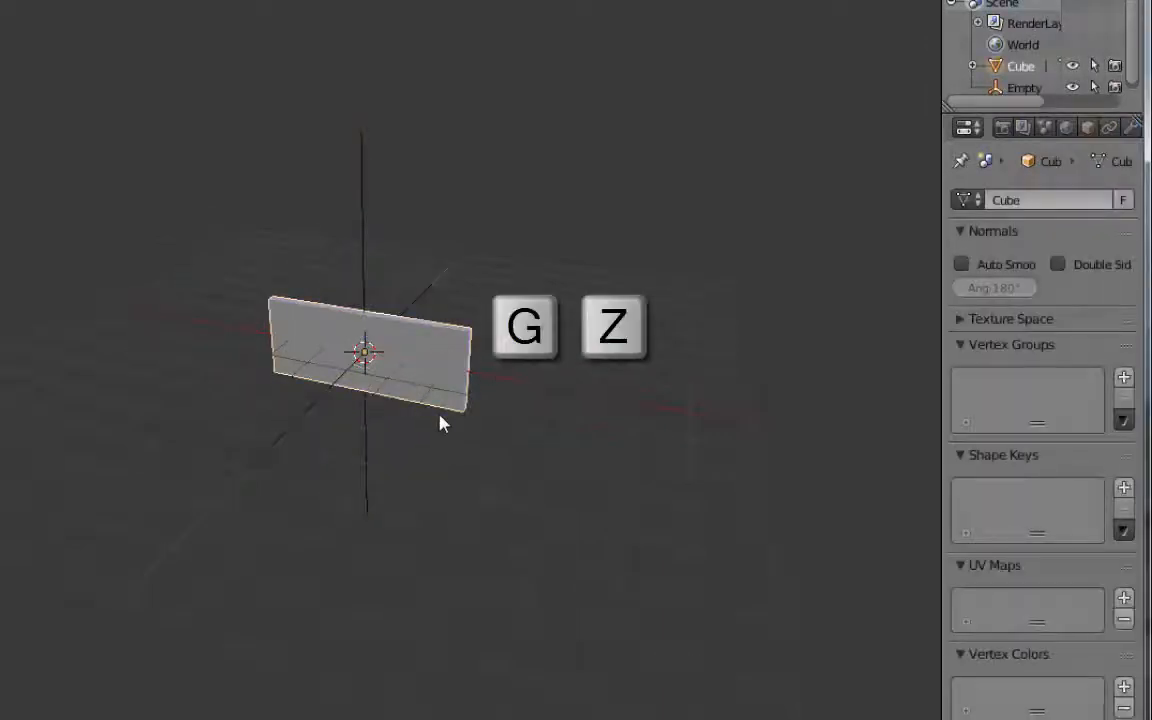
key("1")
key("Return")
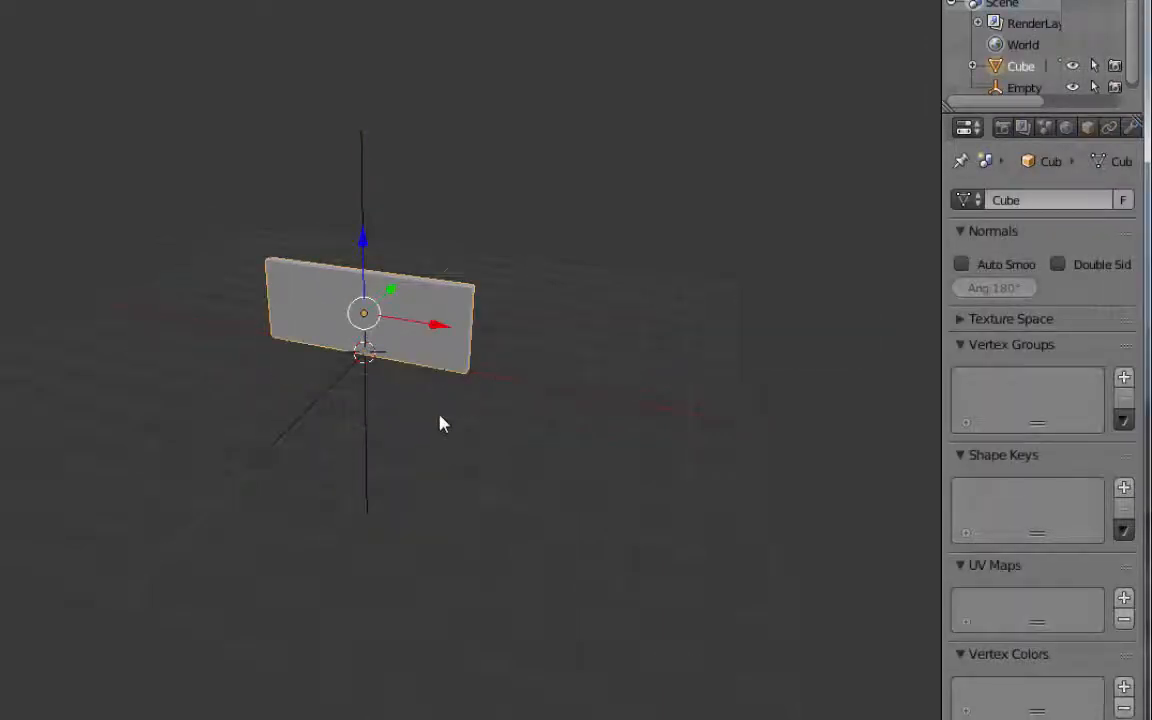
middle_click_drag(512, 418, 566, 441)
key("n")
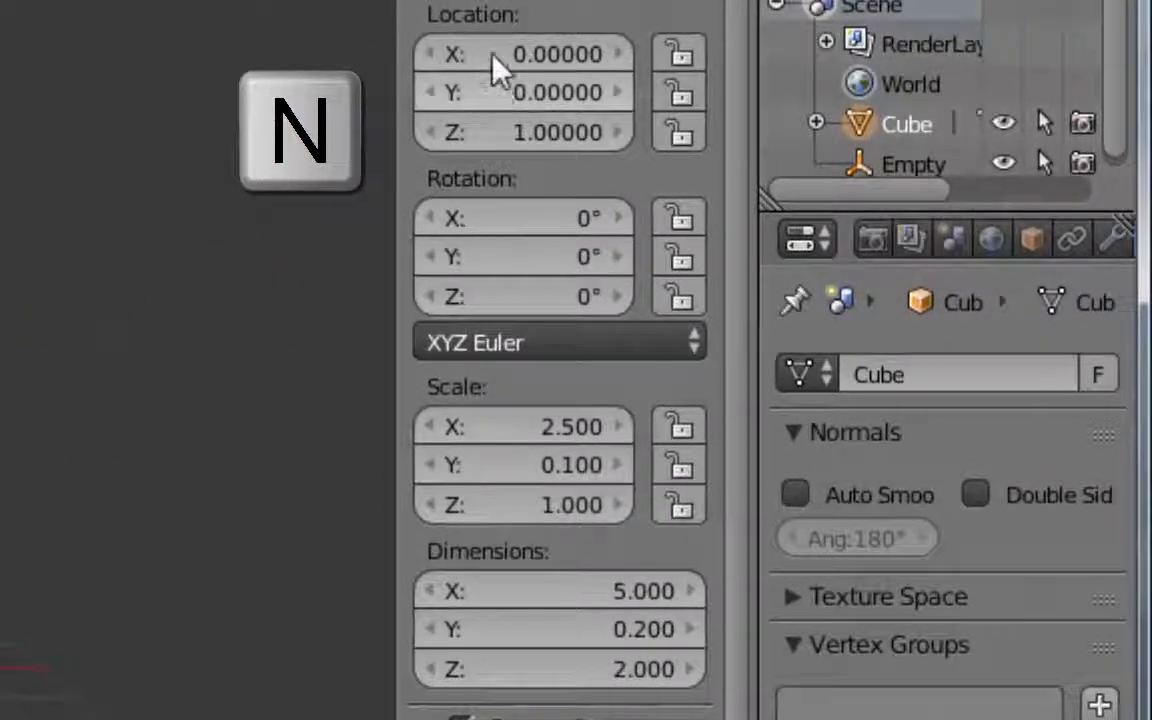
Step: Add a single, manually created driver to the flattened cube's X location
right_click(547, 56)
mouse_move(547, 60)
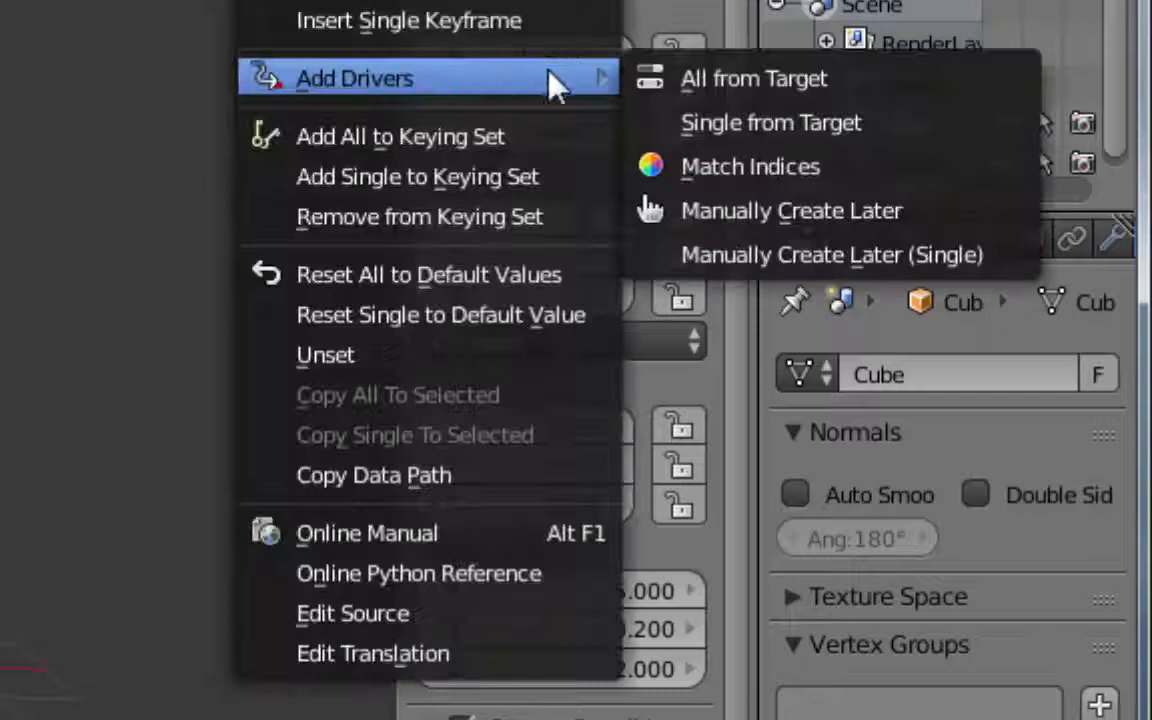
left_click(733, 256)
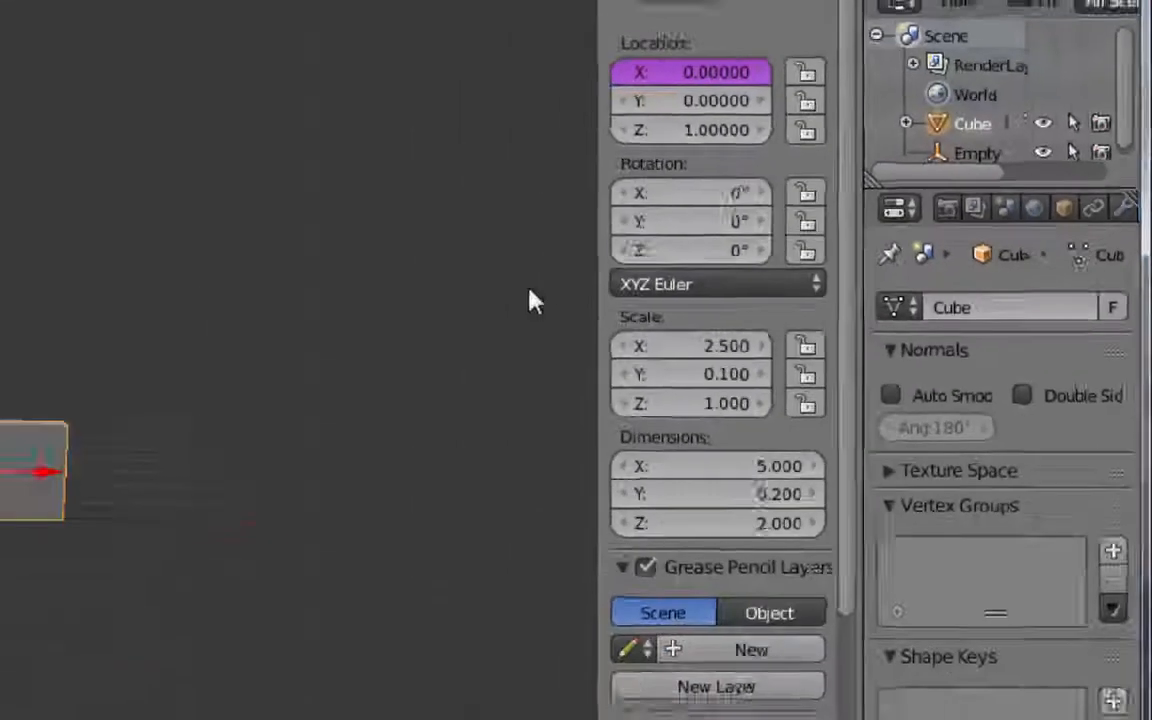
Step: Split the 3D view, turn the new area into a Graph Editor in Drivers mode, and show the X location driver's settings
key("t")
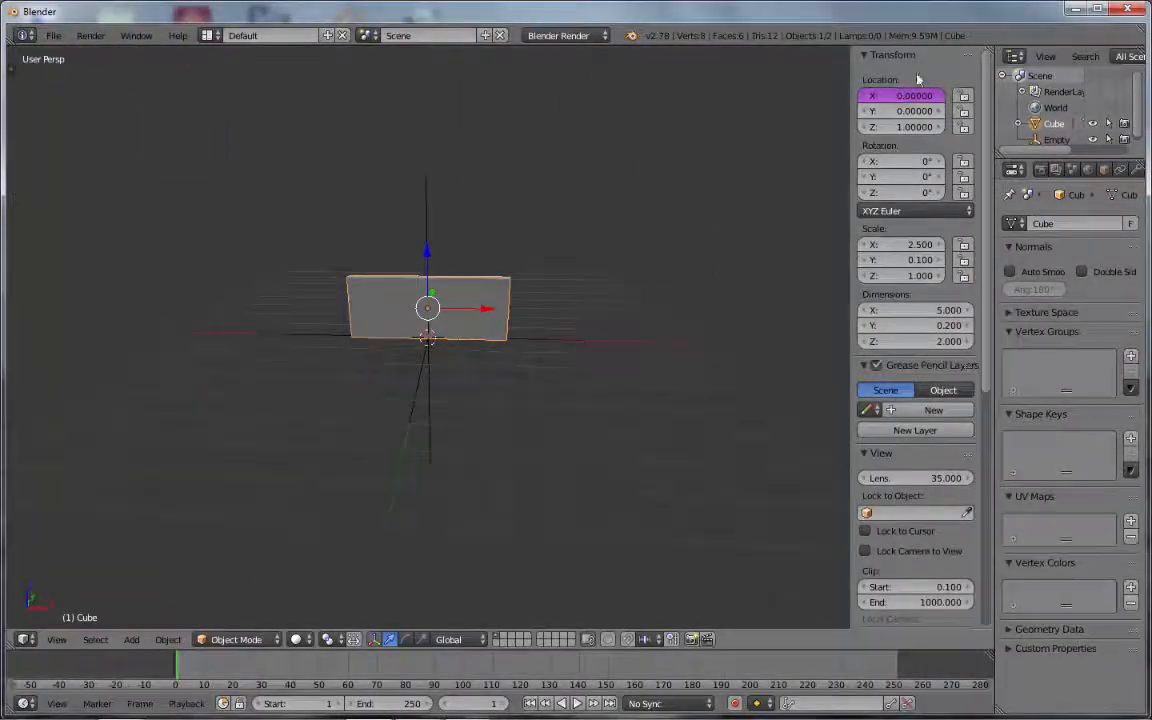
left_click_drag(986, 52, 477, 200)
left_click(26, 639)
left_click(63, 577)
left_click(270, 640)
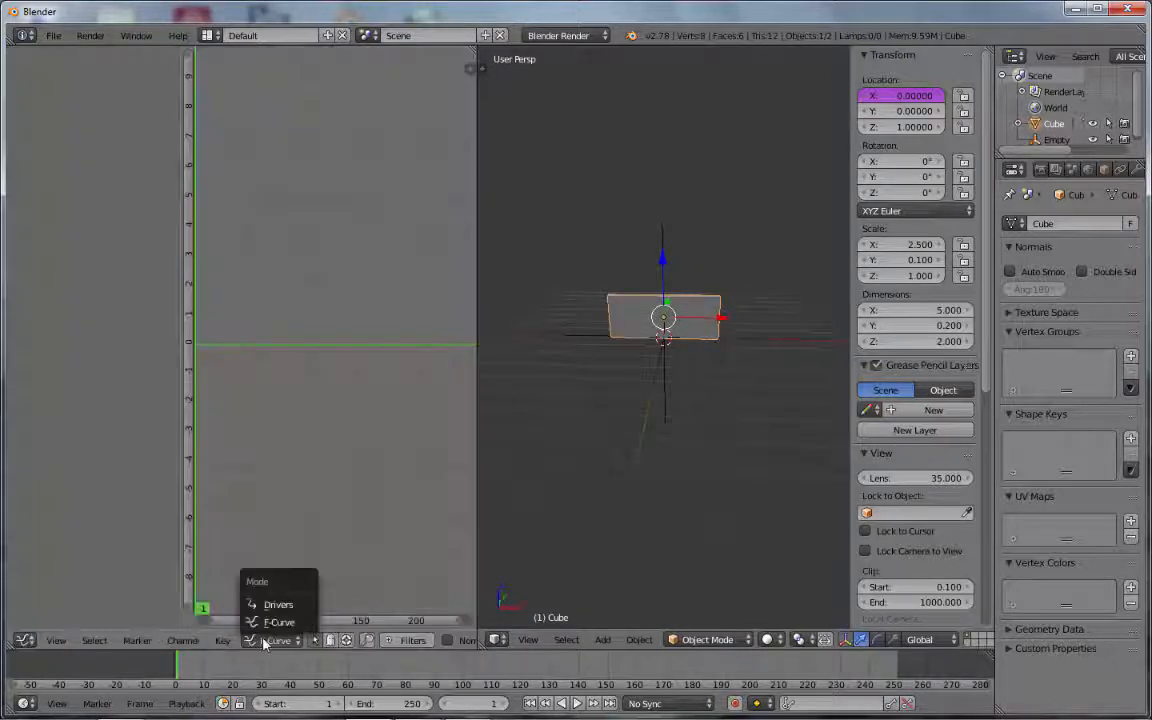
left_click(265, 606)
key("n")
left_click(325, 112)
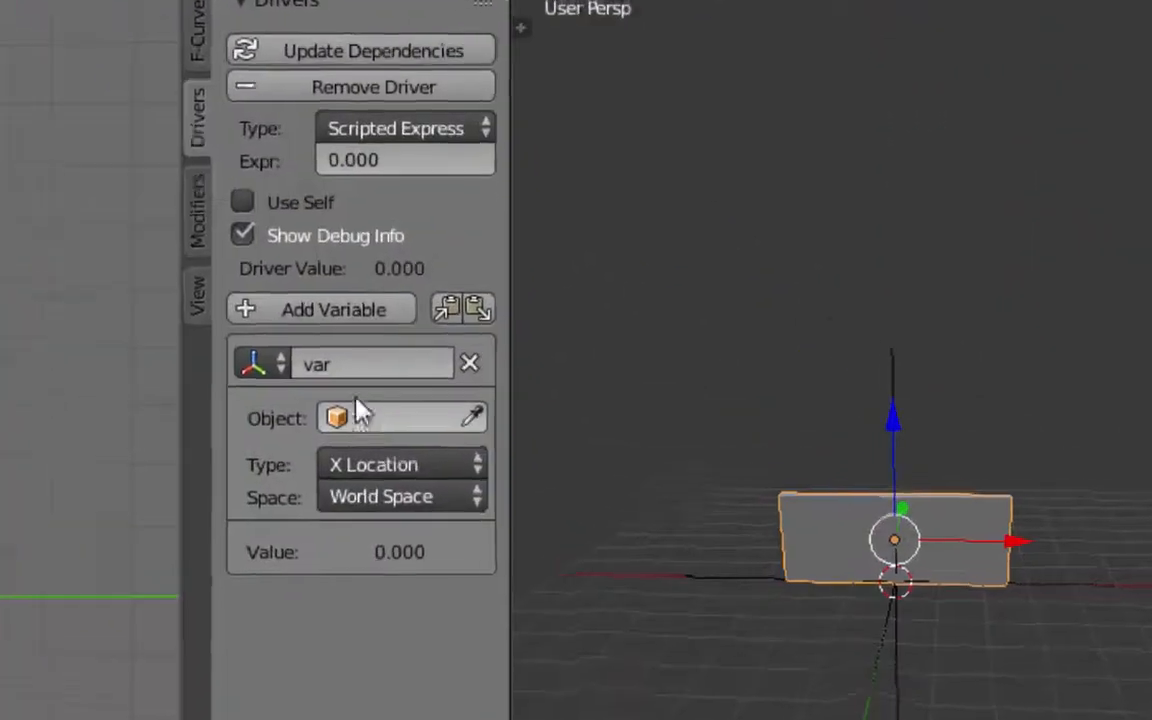
Step: Name the driver variable epty and make it read the Empty's Y Location in World Space
left_click(353, 368)
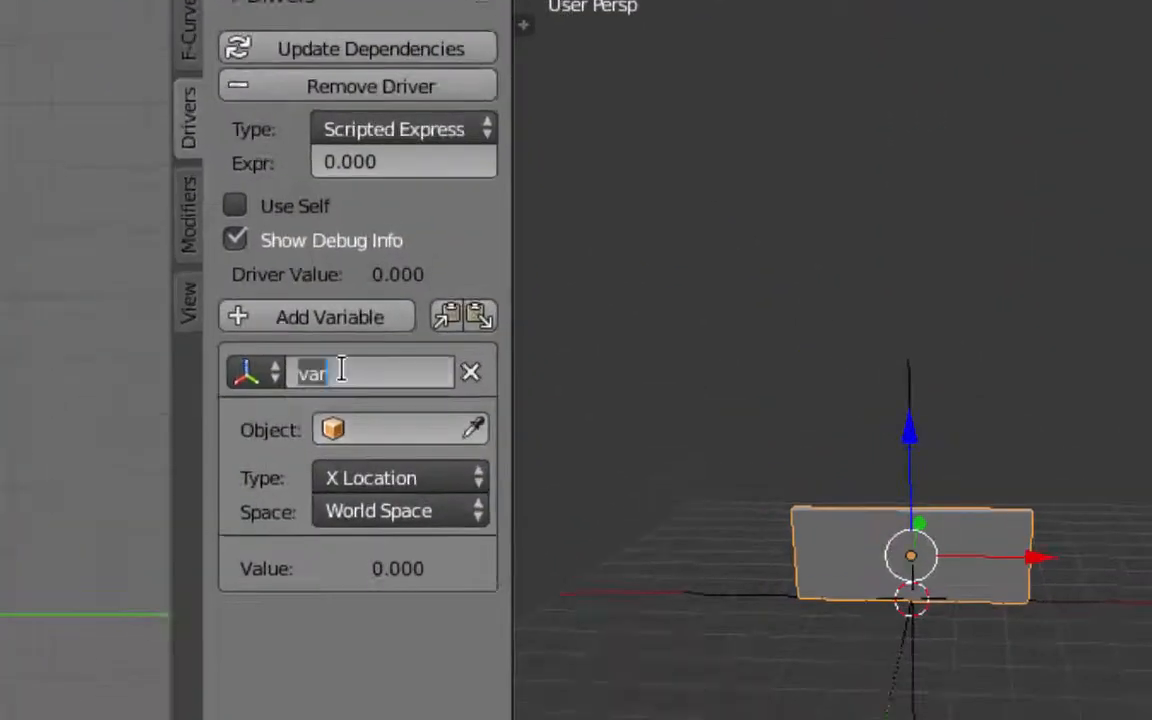
type("epty")
key("Return")
left_click(417, 432)
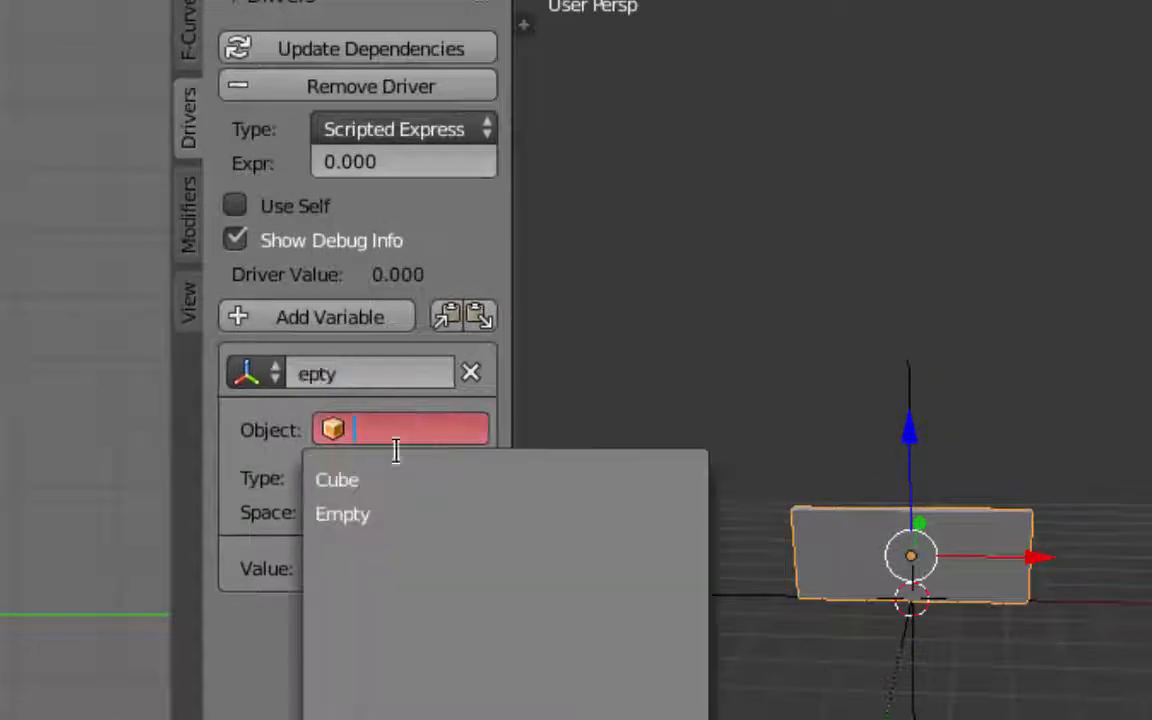
left_click(384, 514)
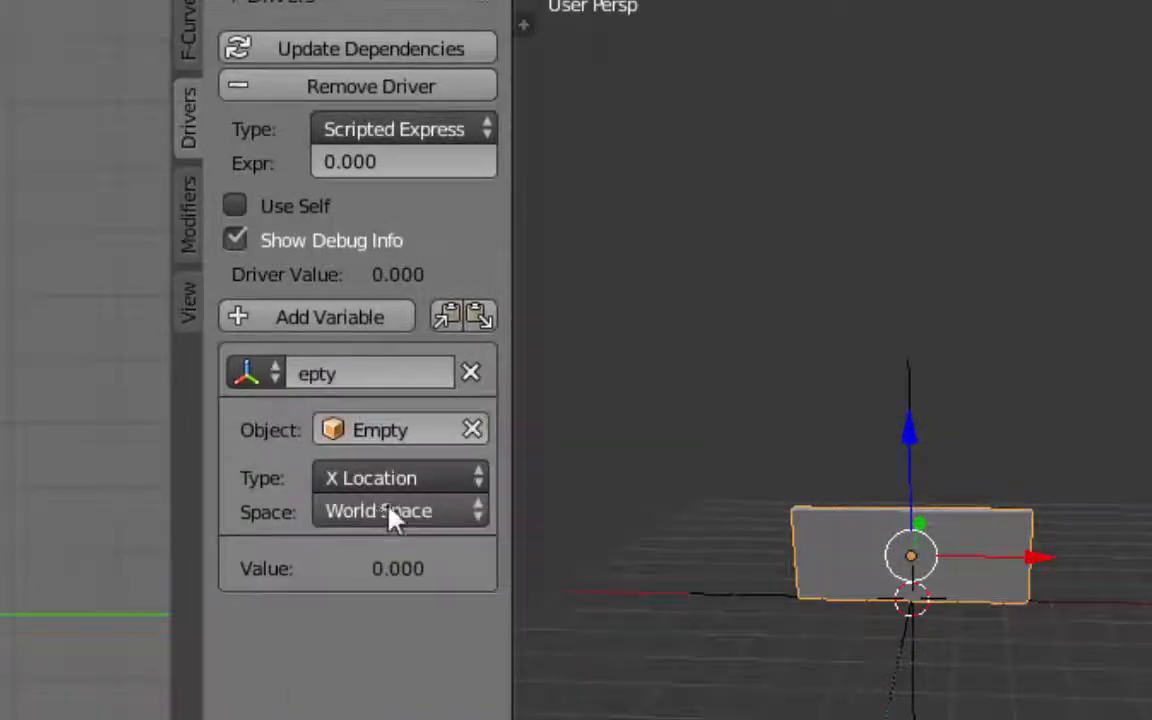
left_click(399, 481)
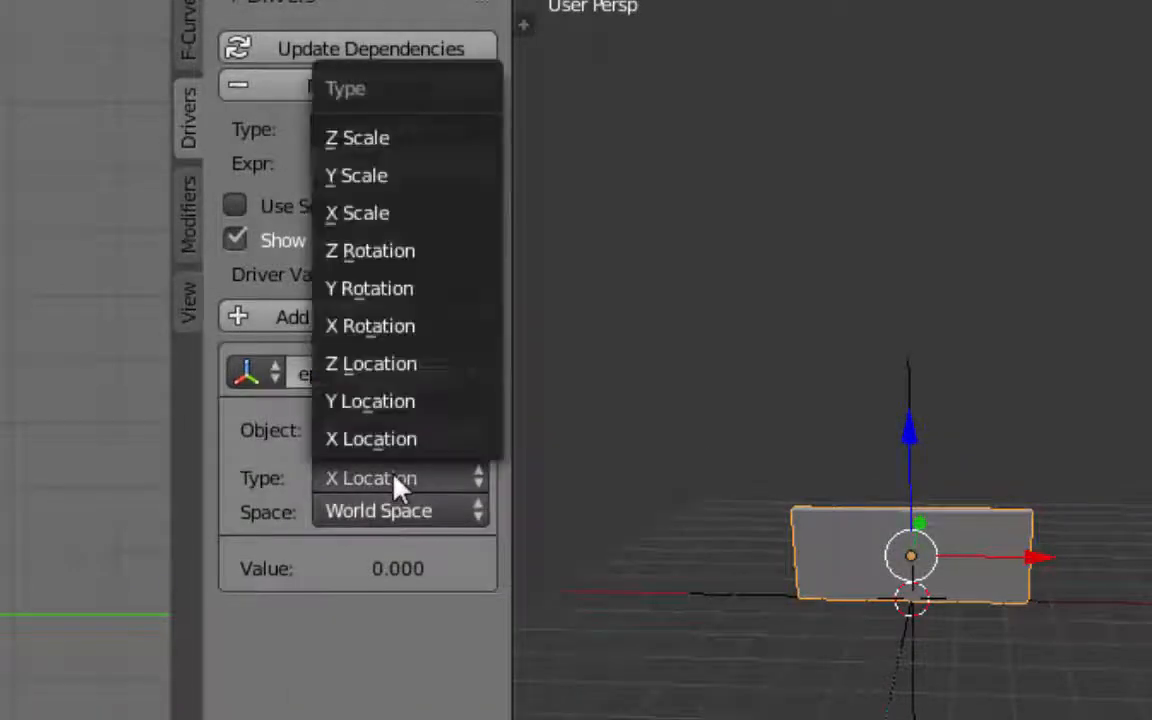
left_click(419, 409)
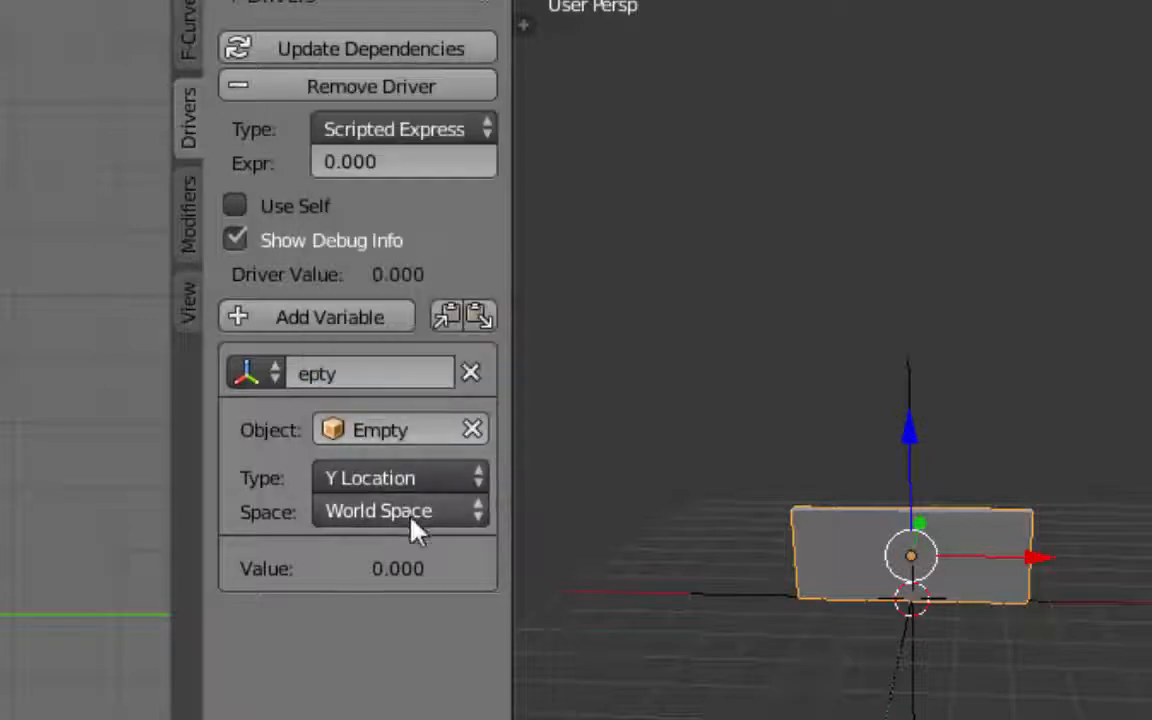
Step: Add a Transform Channel variable named y that reads the Cube's Y Location, and enter the driver's scripted expression
left_click(278, 316)
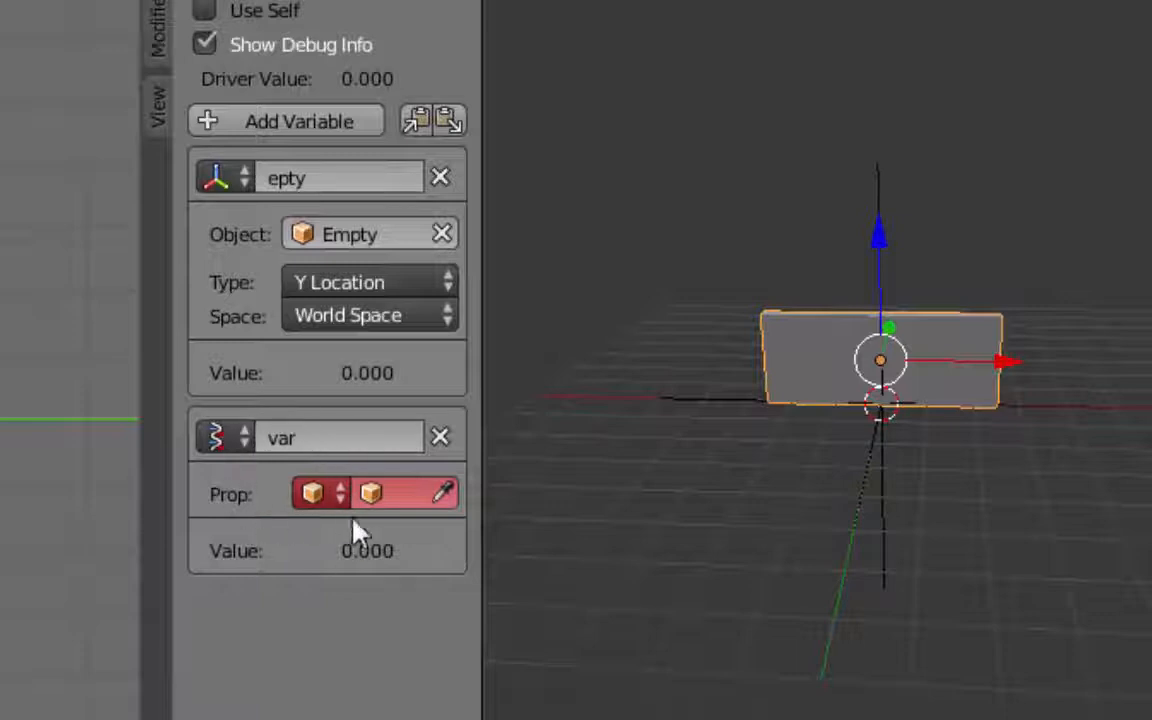
left_click(244, 442)
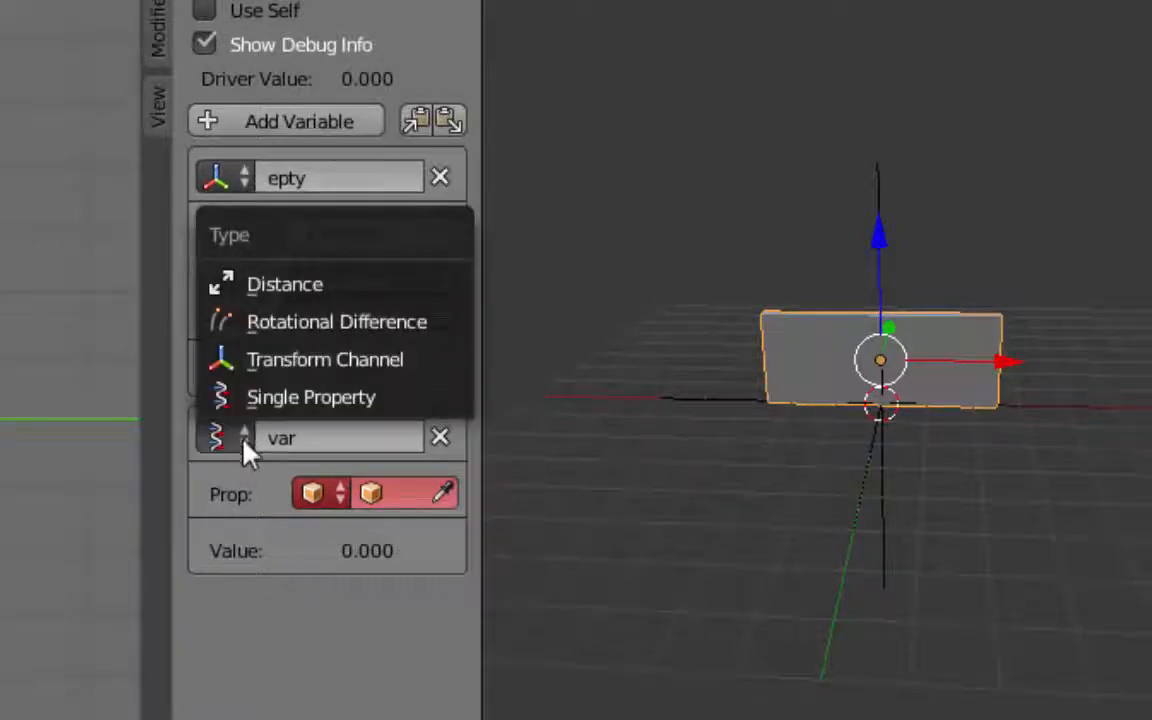
left_click(322, 372)
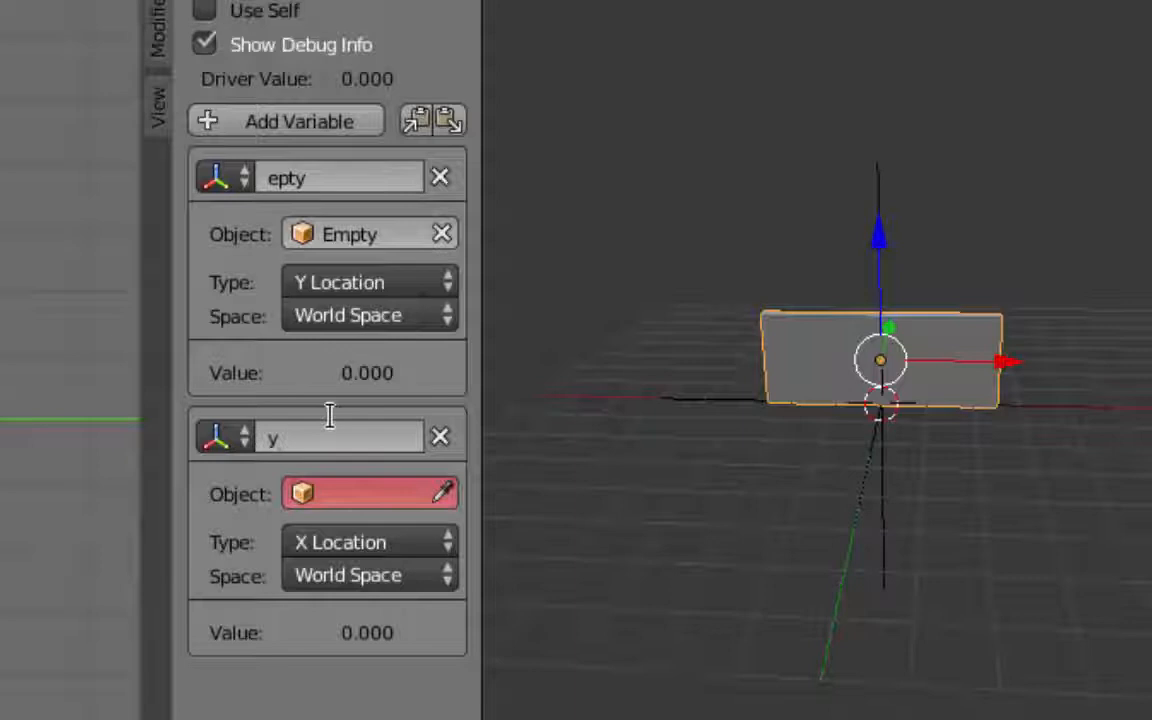
left_click(365, 505)
left_click(348, 541)
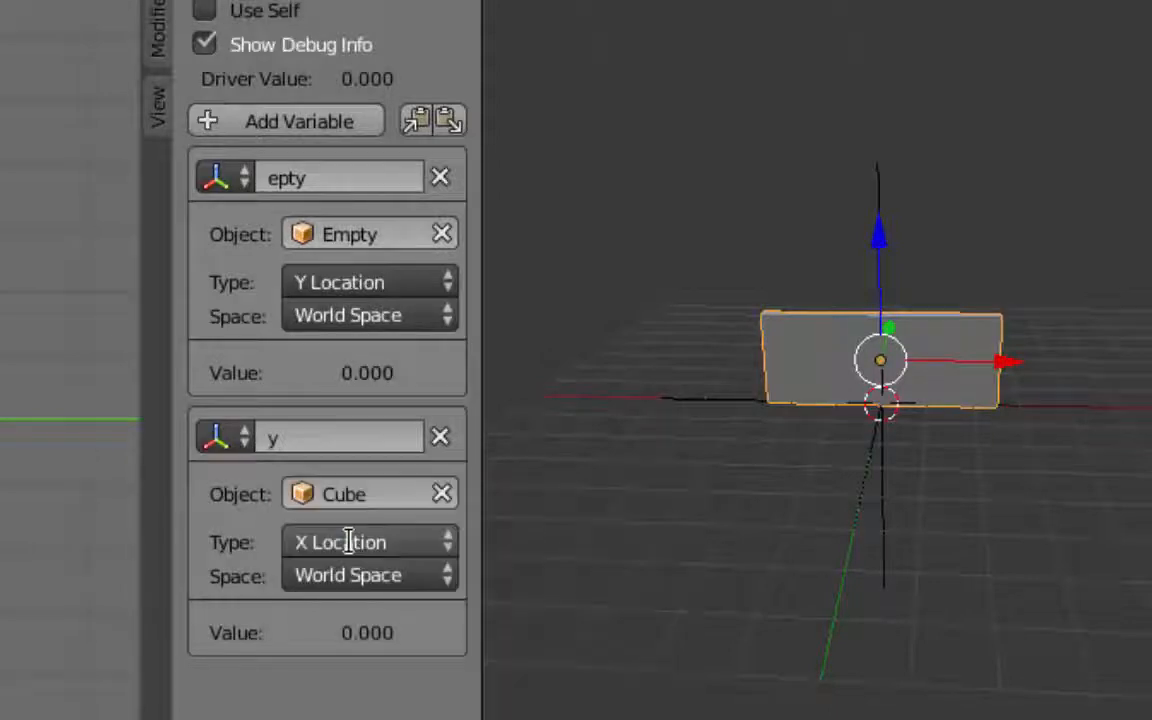
left_click(390, 548)
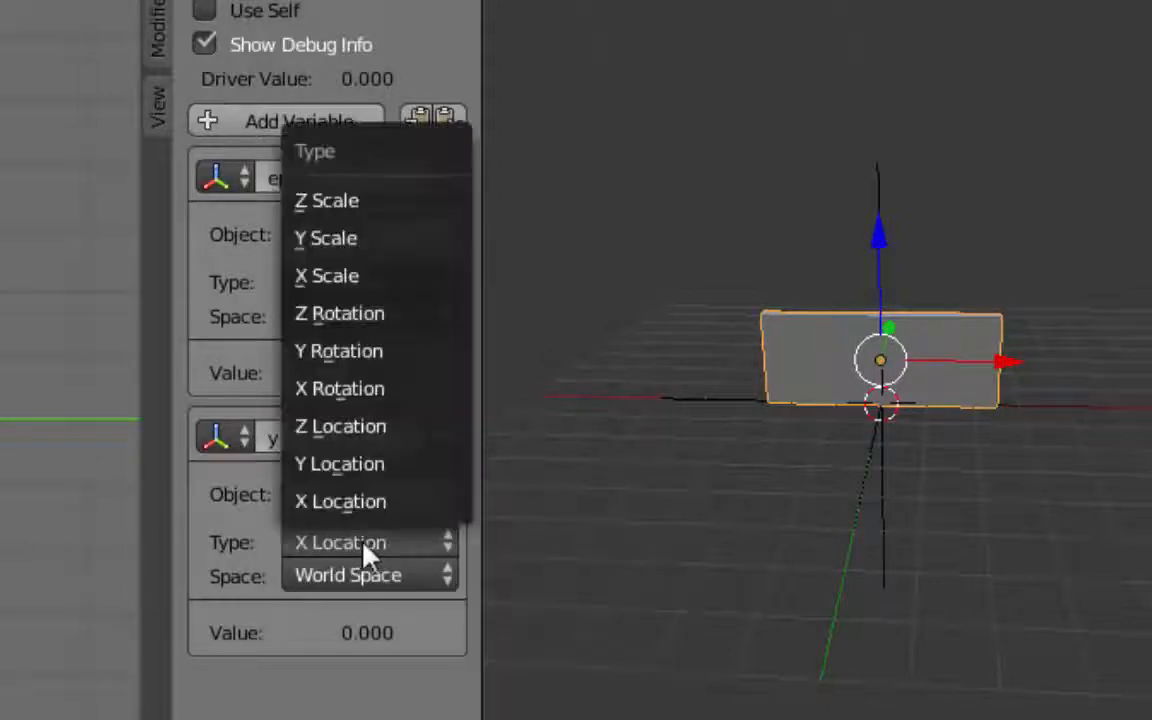
left_click(372, 467)
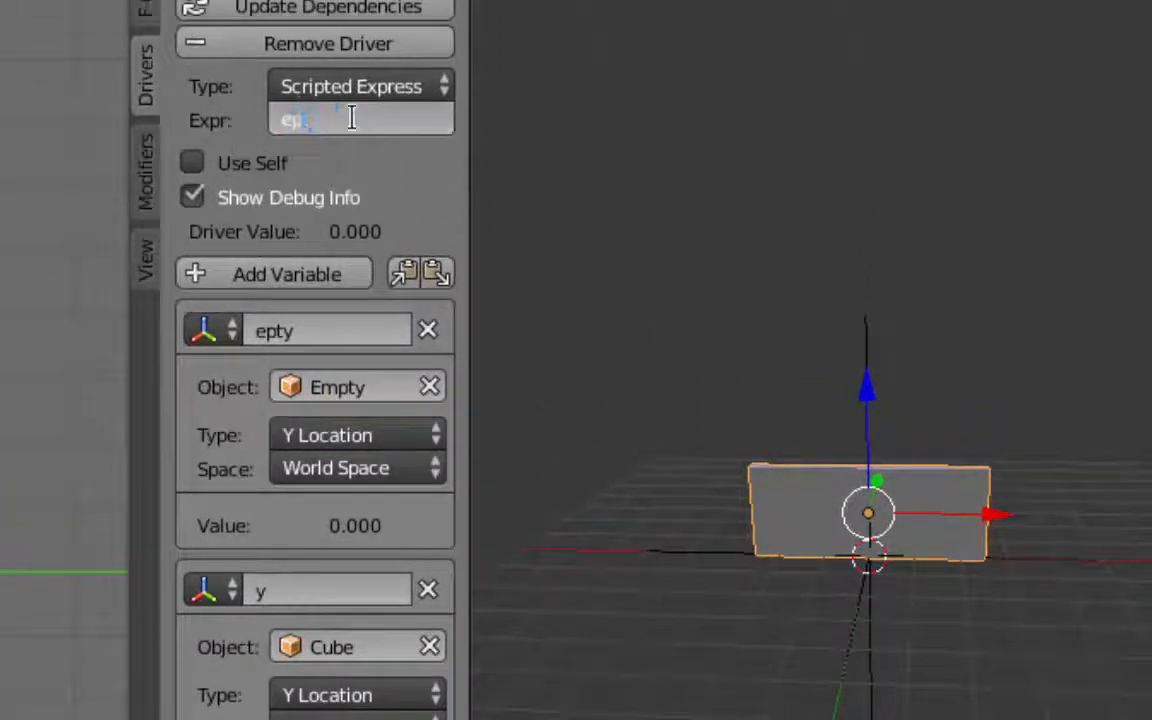
key("Return")
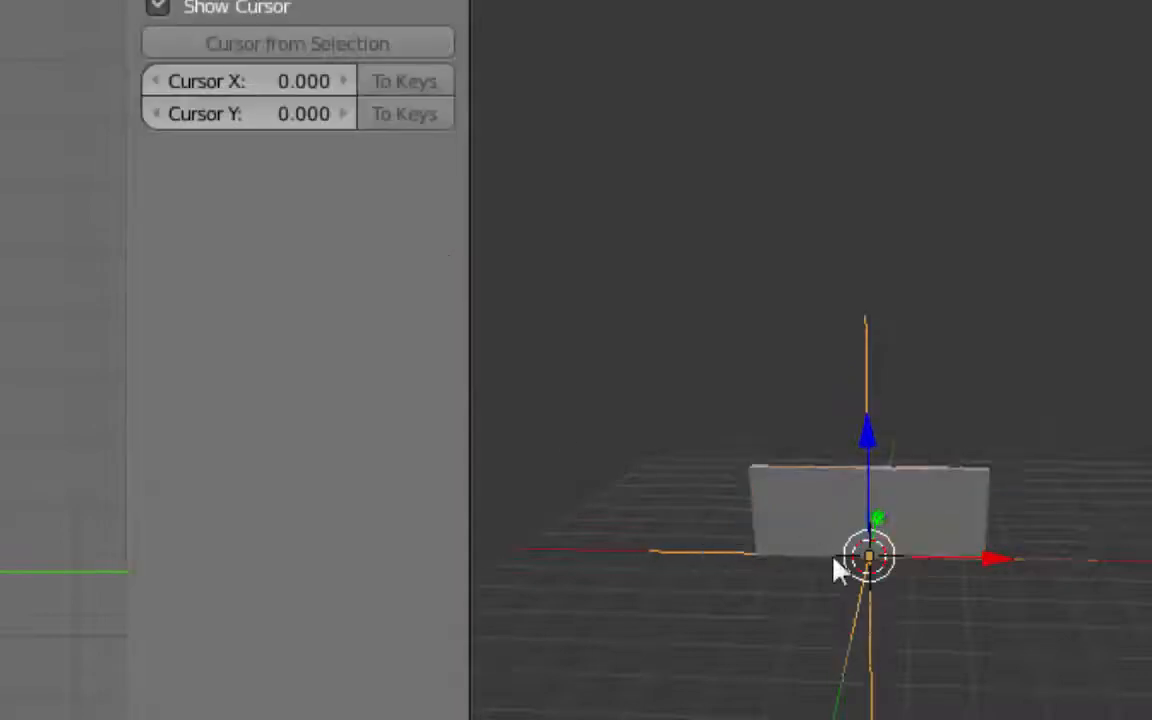
Step: Try moving the empty along Y to test the driver, and undo the move
middle_click_drag(836, 566, 840, 530)
left_click_drag(962, 508, 949, 612)
key("ctrl+z")
mouse_move(951, 605)
middle_mouse_down()
mouse_move(1046, 590)
mouse_move(960, 600)
middle_mouse_up()
Step: Add an Array modifier to the flattened cube and widen the properties editor to show its full settings
right_click(841, 500)
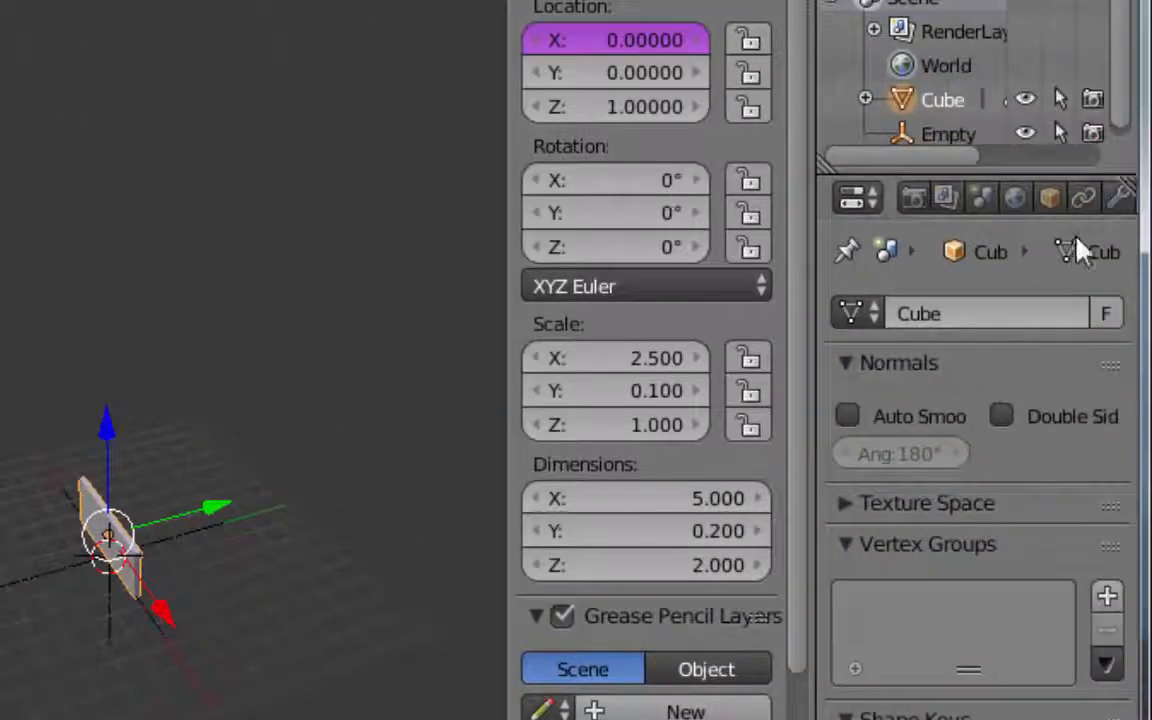
left_click(1116, 202)
left_click(980, 314)
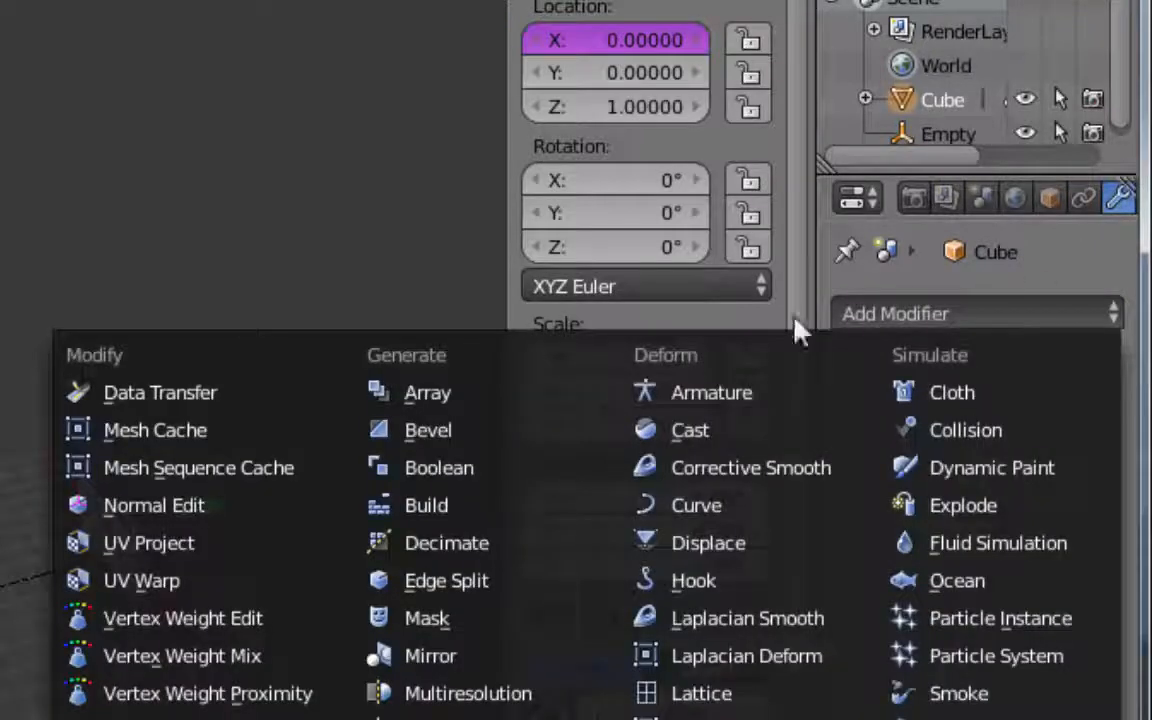
left_click(401, 394)
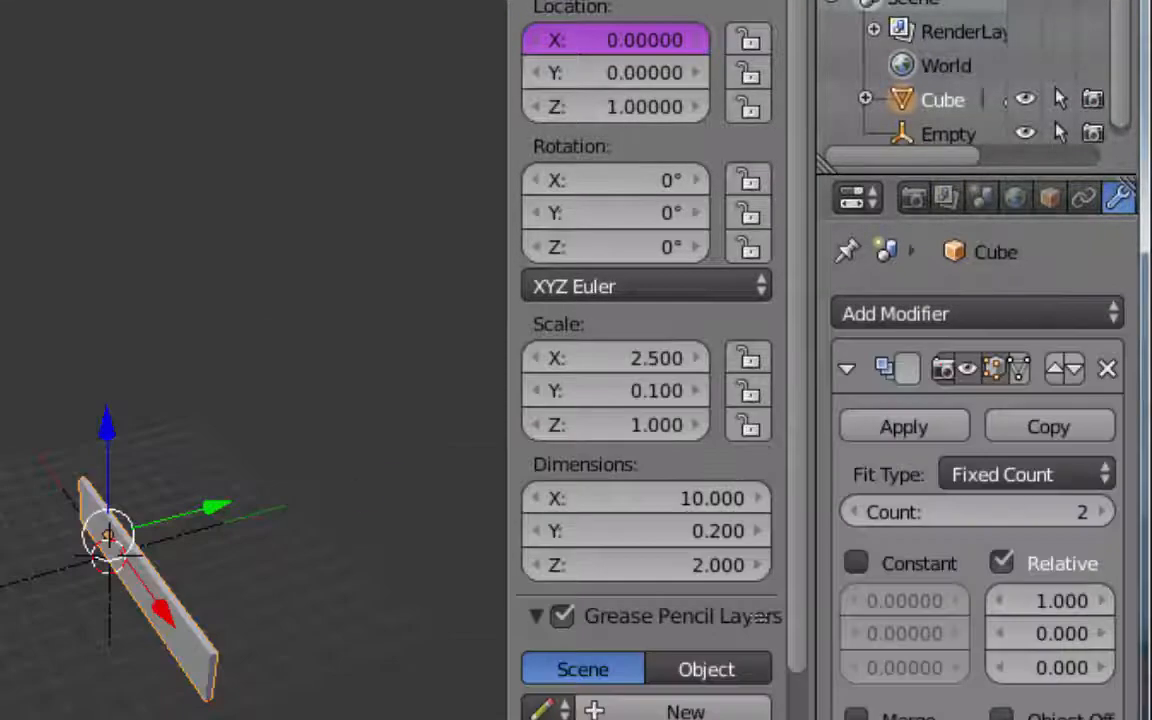
key("KP_1")
middle_click_drag(216, 690, 25, 719, "shift")
left_click_drag(816, 541, 669, 589)
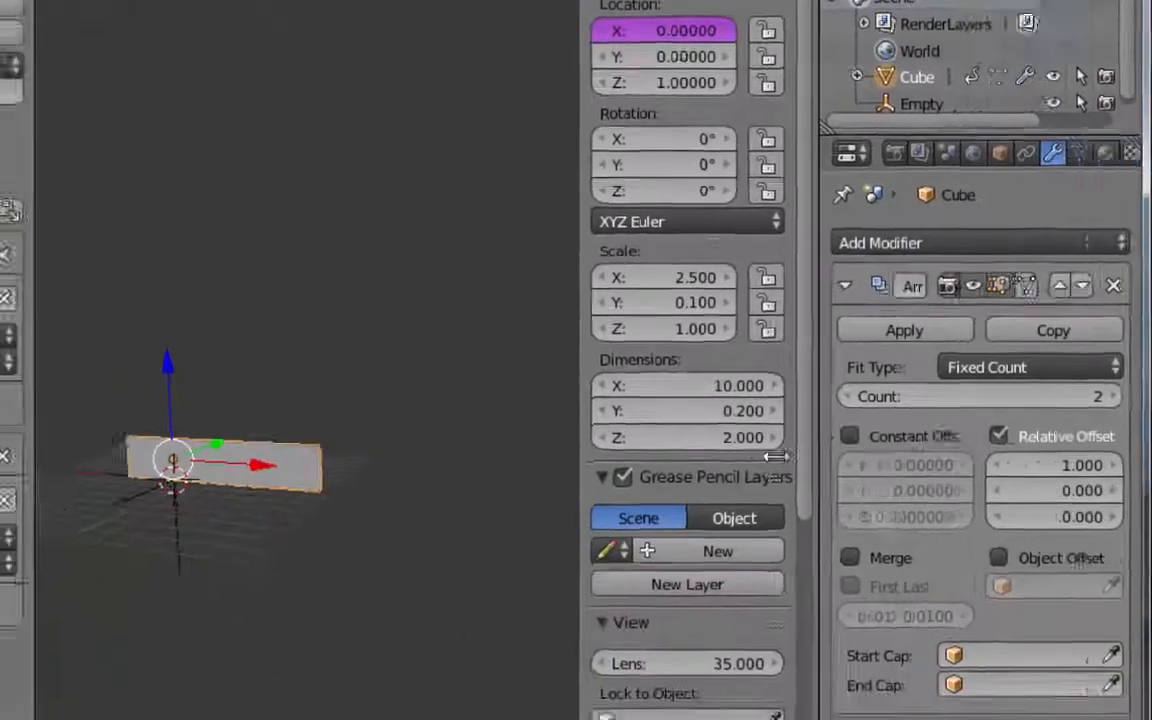
left_click_drag(777, 456, 738, 458)
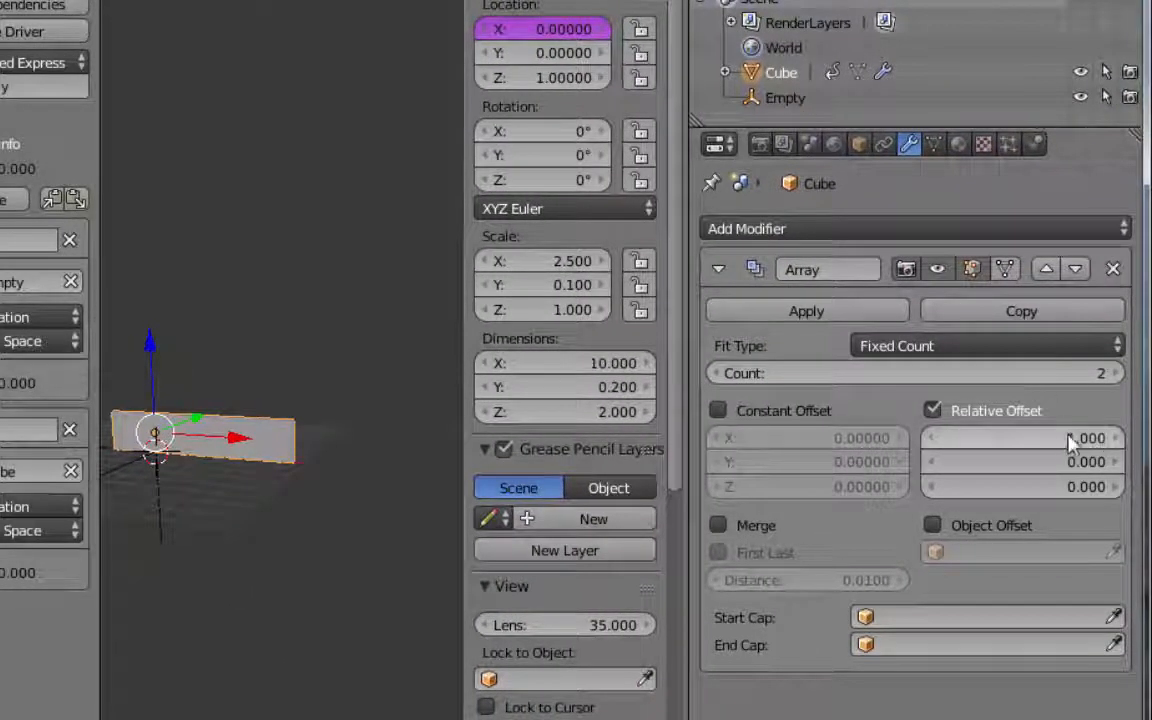
Step: Set the array's relative offset to 0 along X and 5 along Y
left_click(1045, 446)
type("0")
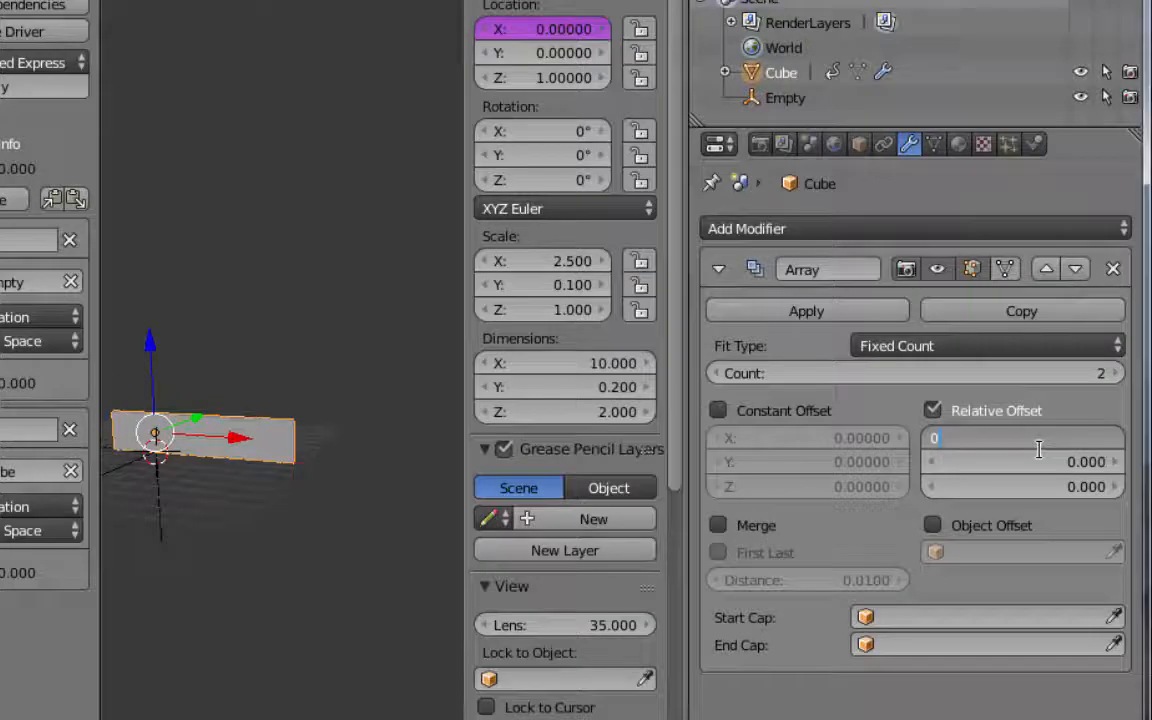
key("Return")
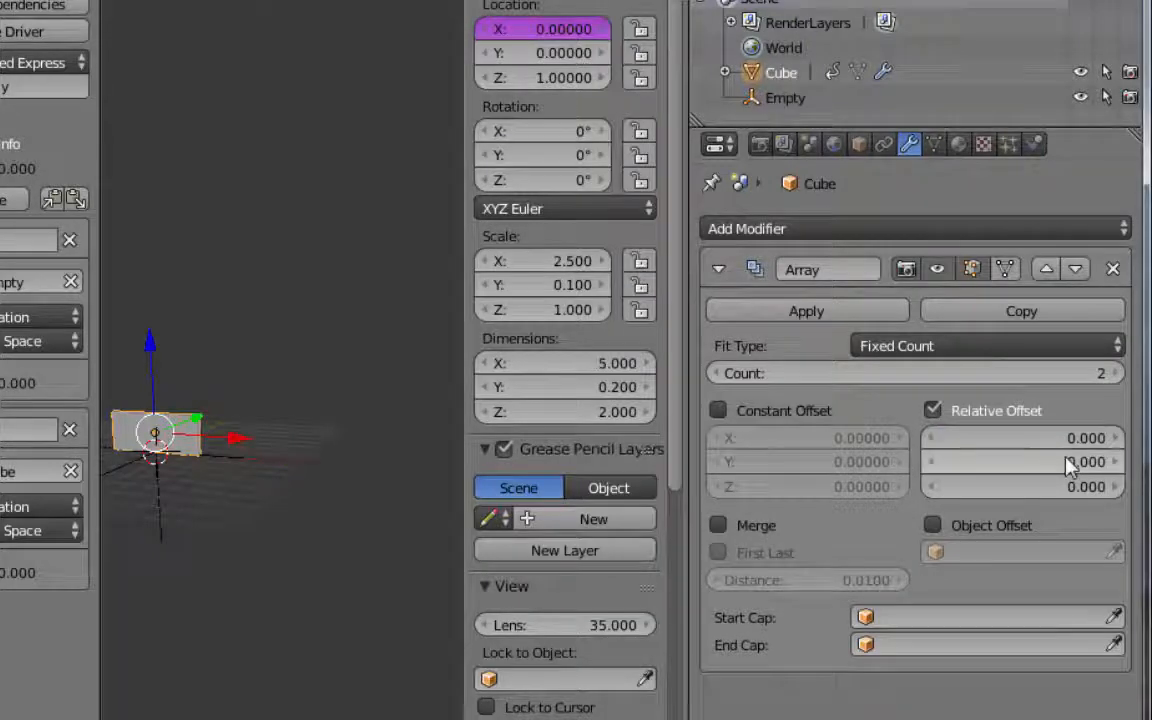
left_click(1002, 463)
key("BackSpace")
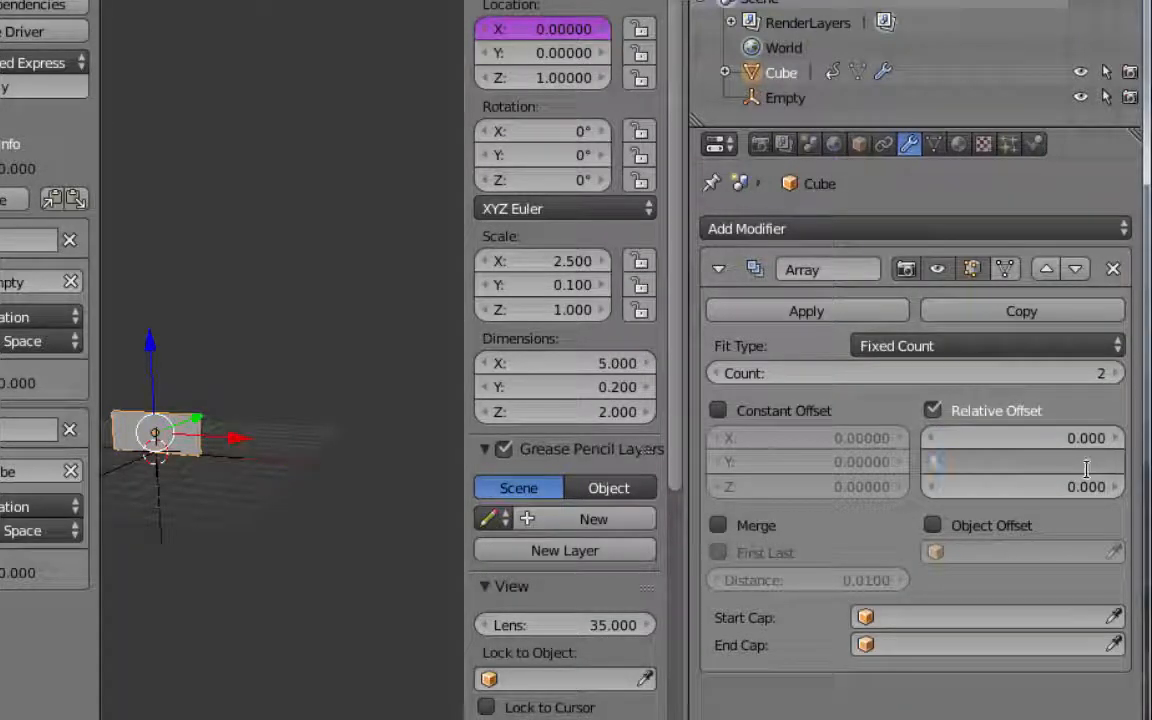
type("5")
key("Return")
middle_click_drag(183, 525, 360, 620)
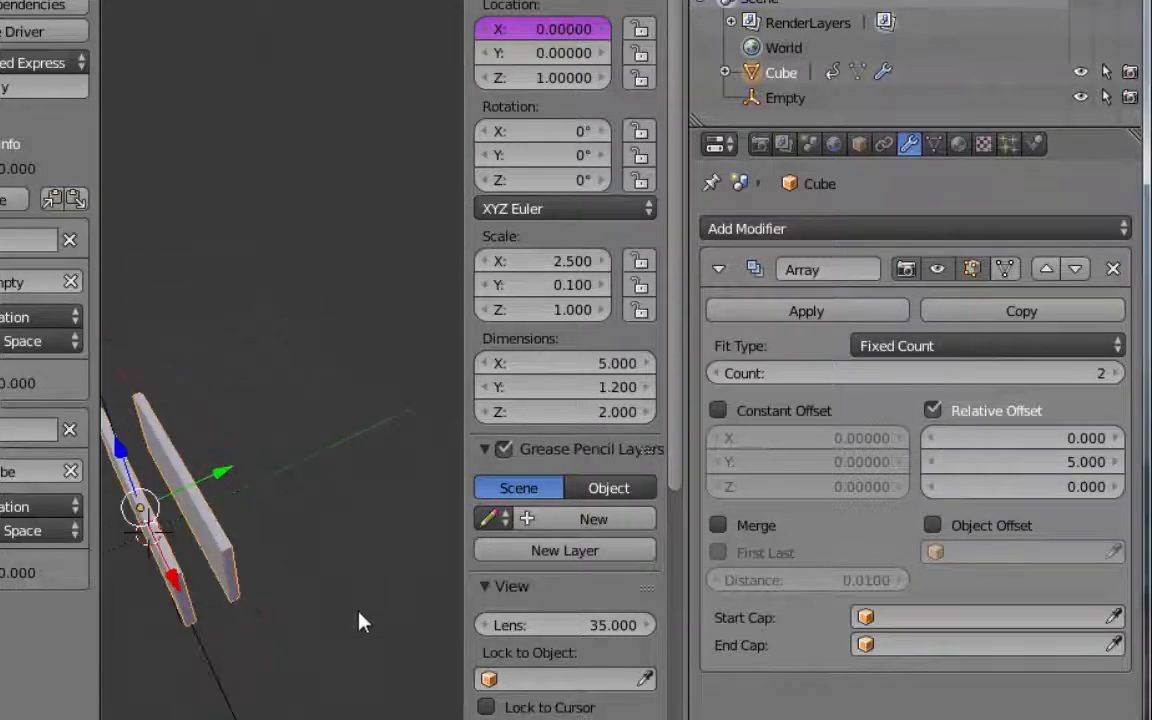
Step: Set the array count to 50 and inspect the row of plates
left_click(930, 373)
type("100")
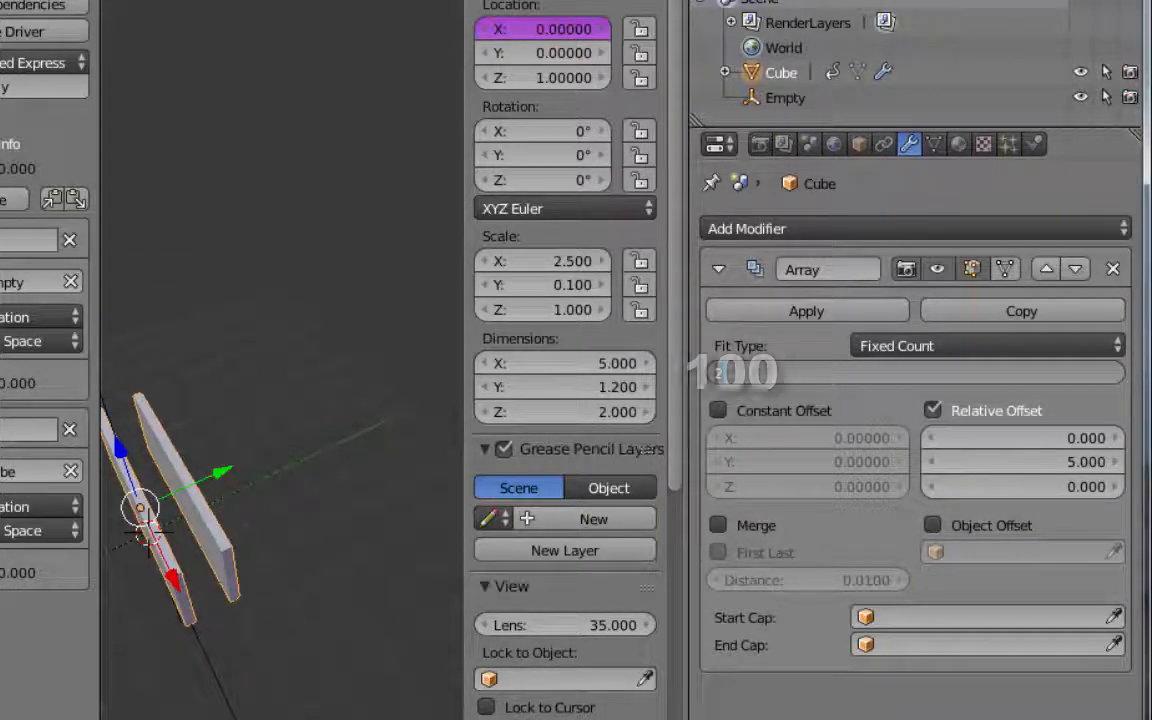
key("Return")
scroll(311, 576, "down", 10)
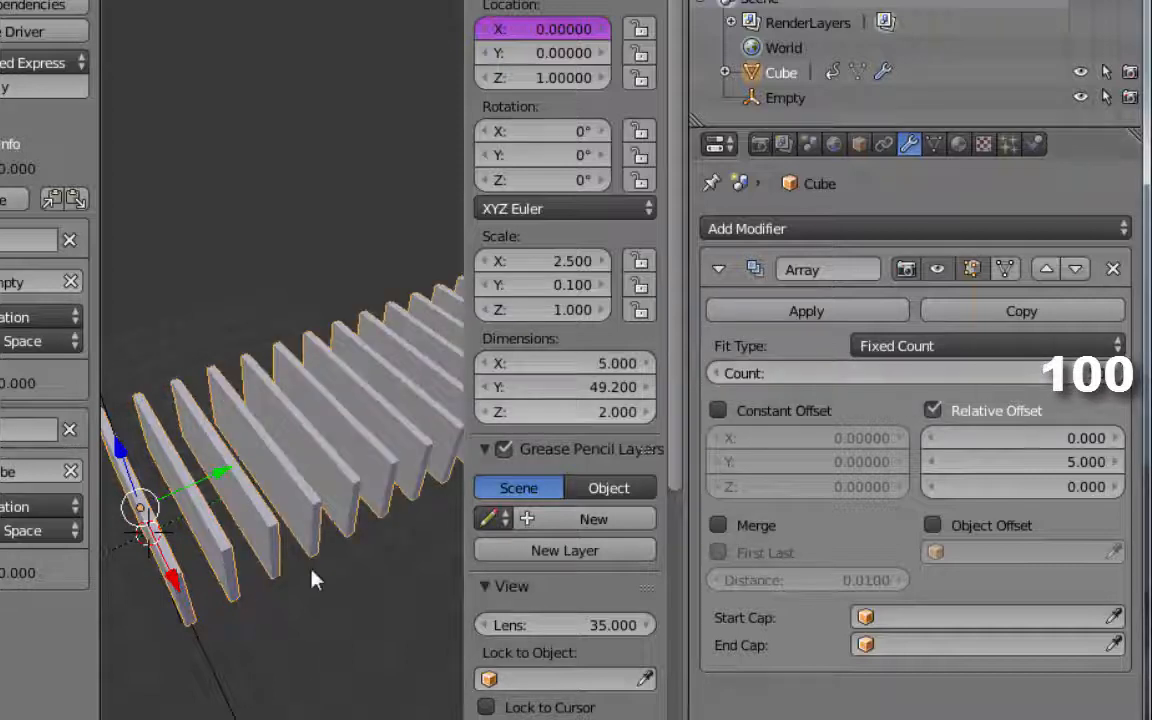
middle_click_drag(285, 540, 298, 662)
scroll(314, 519, "up", 9)
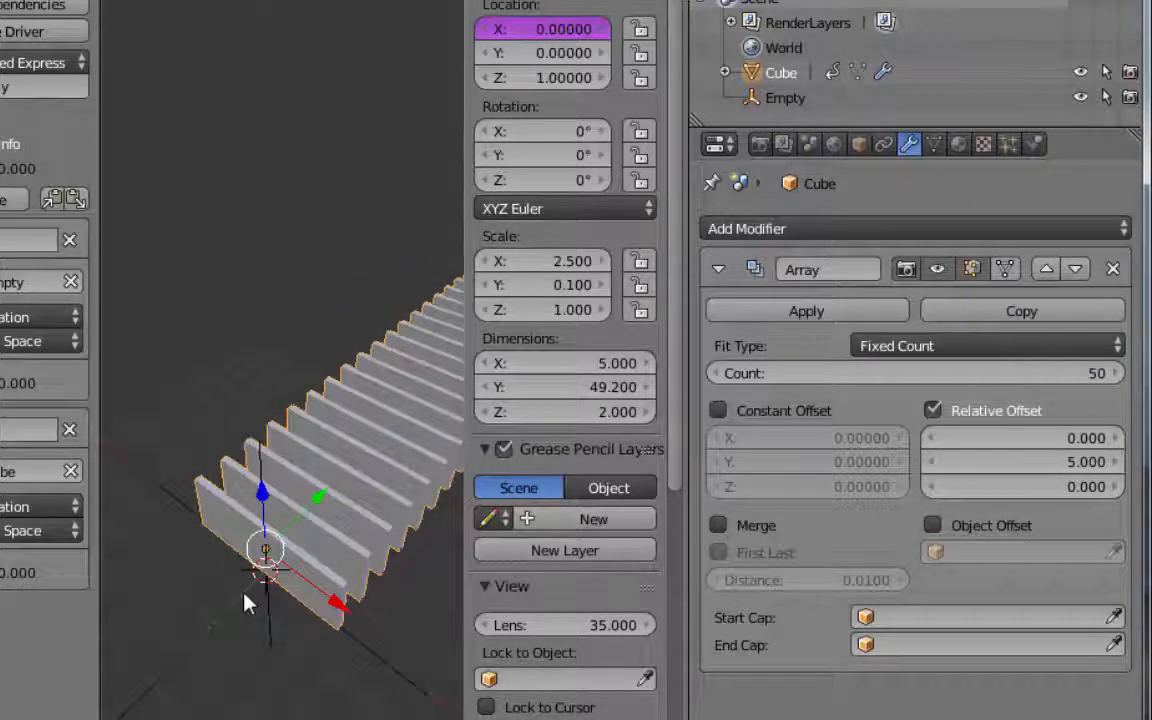
Step: Insert a Location keyframe for the empty at its original position on frame 1
right_click(244, 592)
left_click_drag(318, 516, 365, 651)
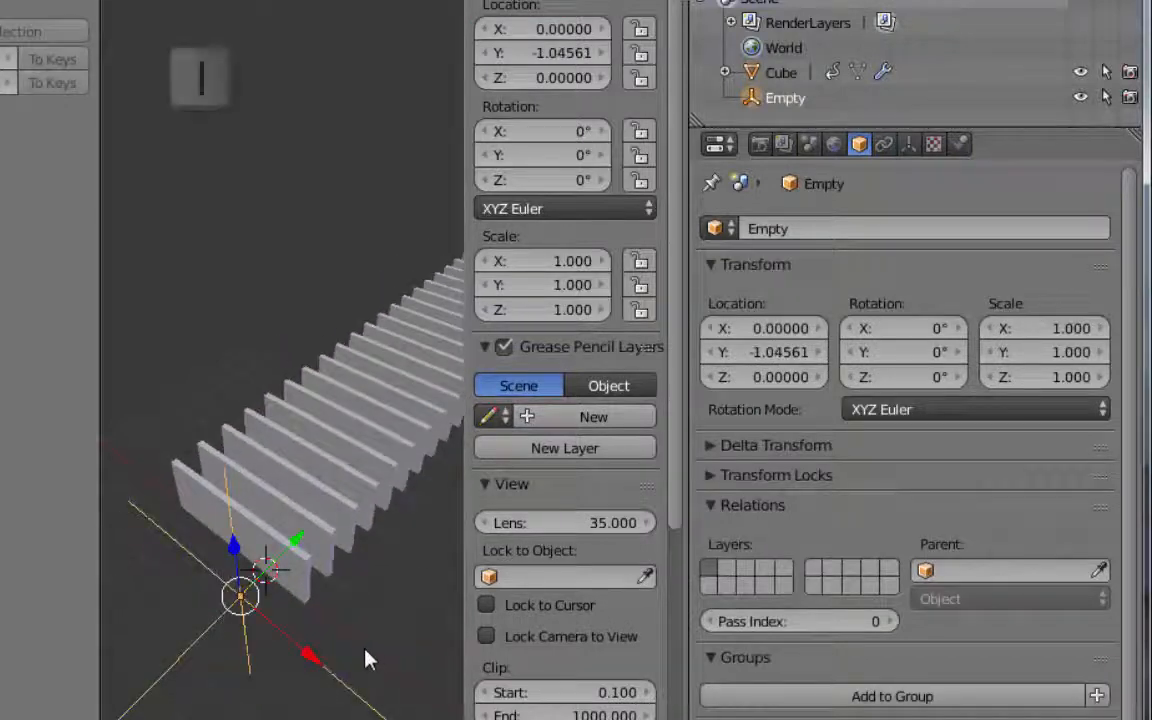
key("ctrl+z")
key("i")
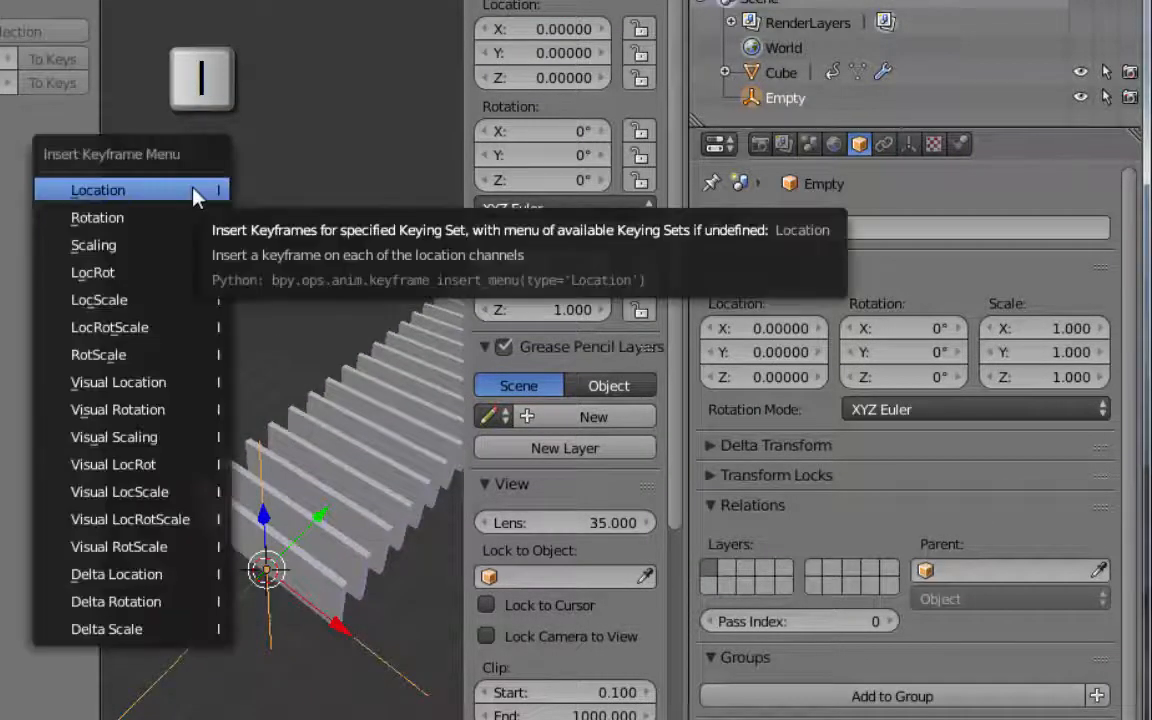
left_click(162, 198)
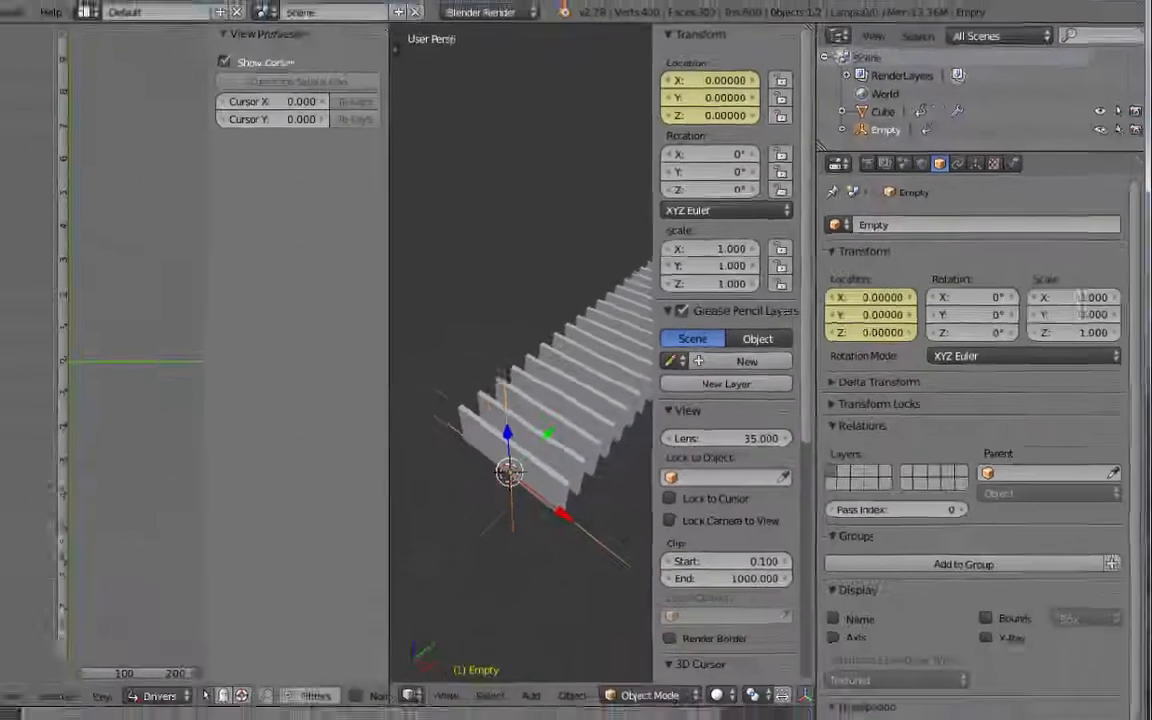
Step: On frame 120, move the empty 200 units along Y and insert a Location keyframe there
left_click_drag(160, 668, 338, 676)
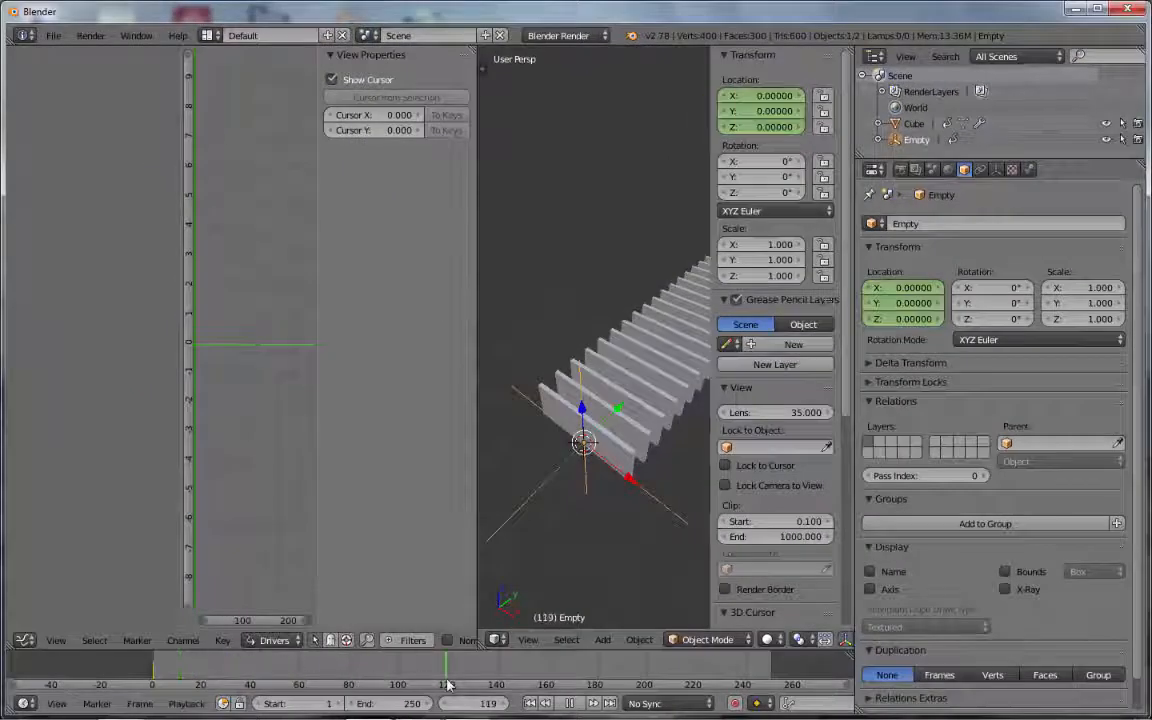
left_click_drag(448, 684, 450, 684)
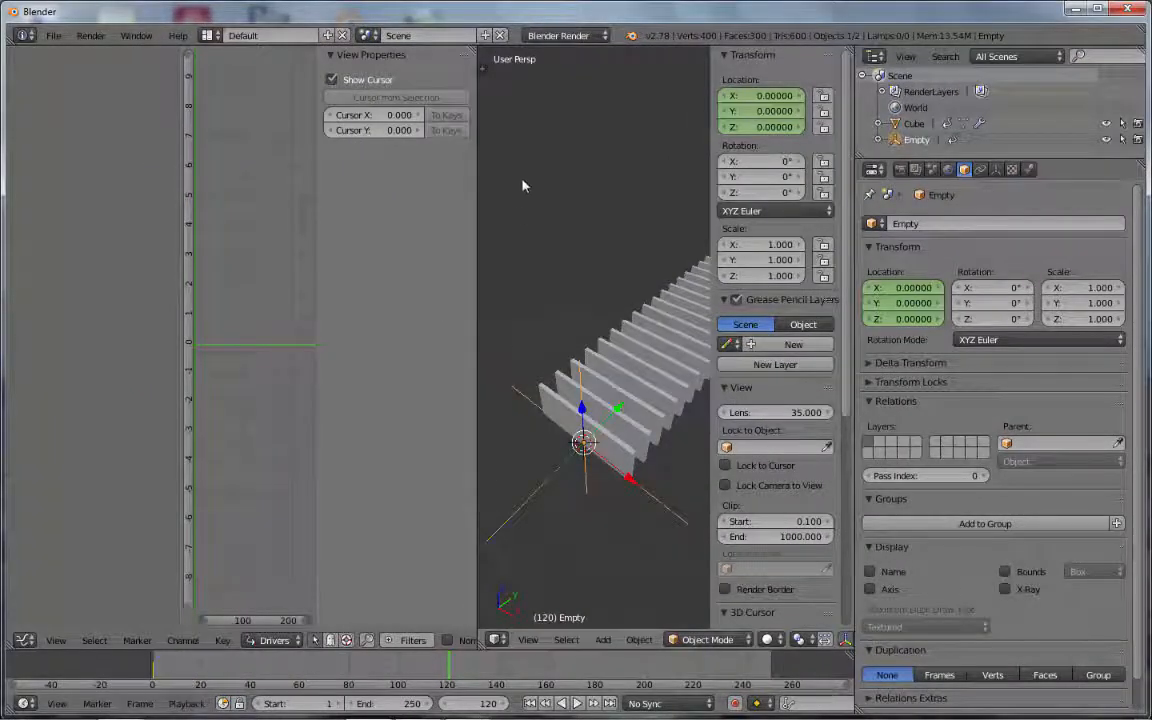
key("g")
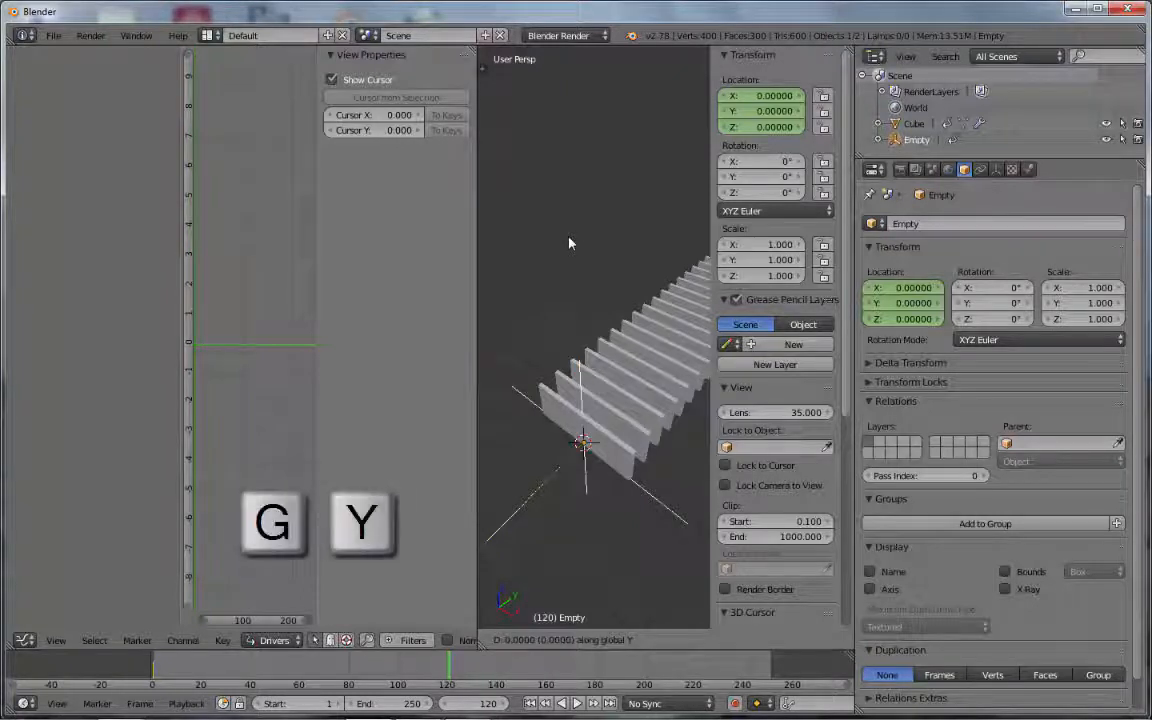
type("200")
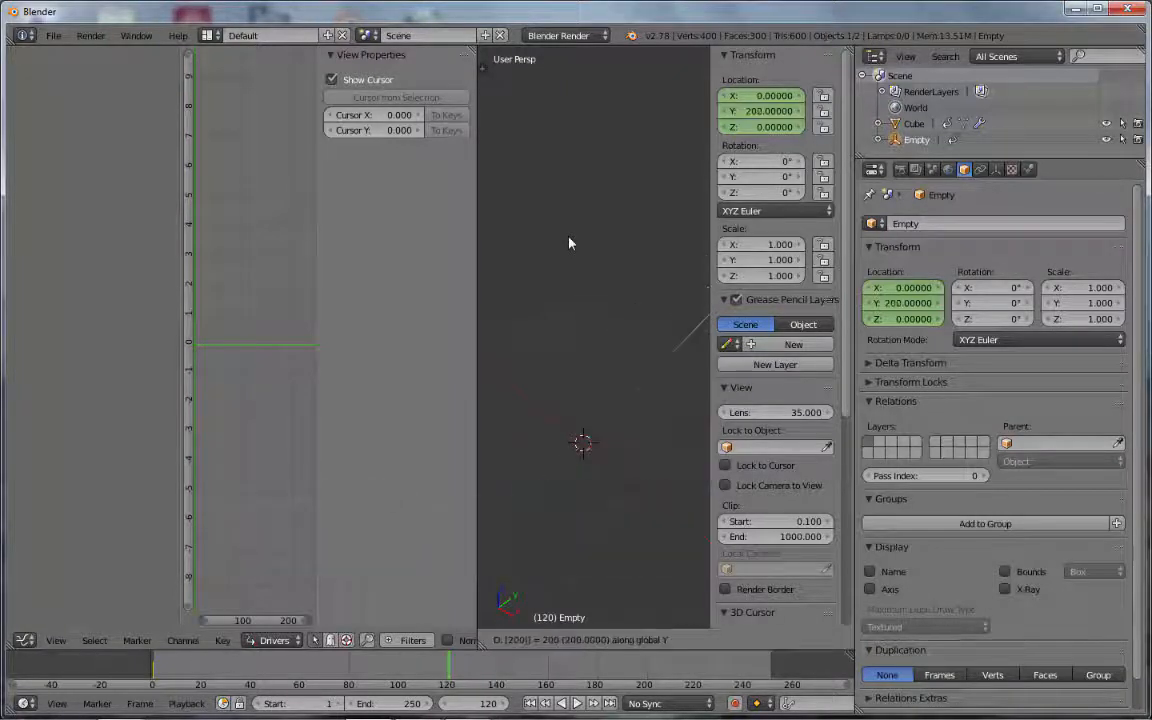
key("Return")
scroll(595, 283, "down", 10)
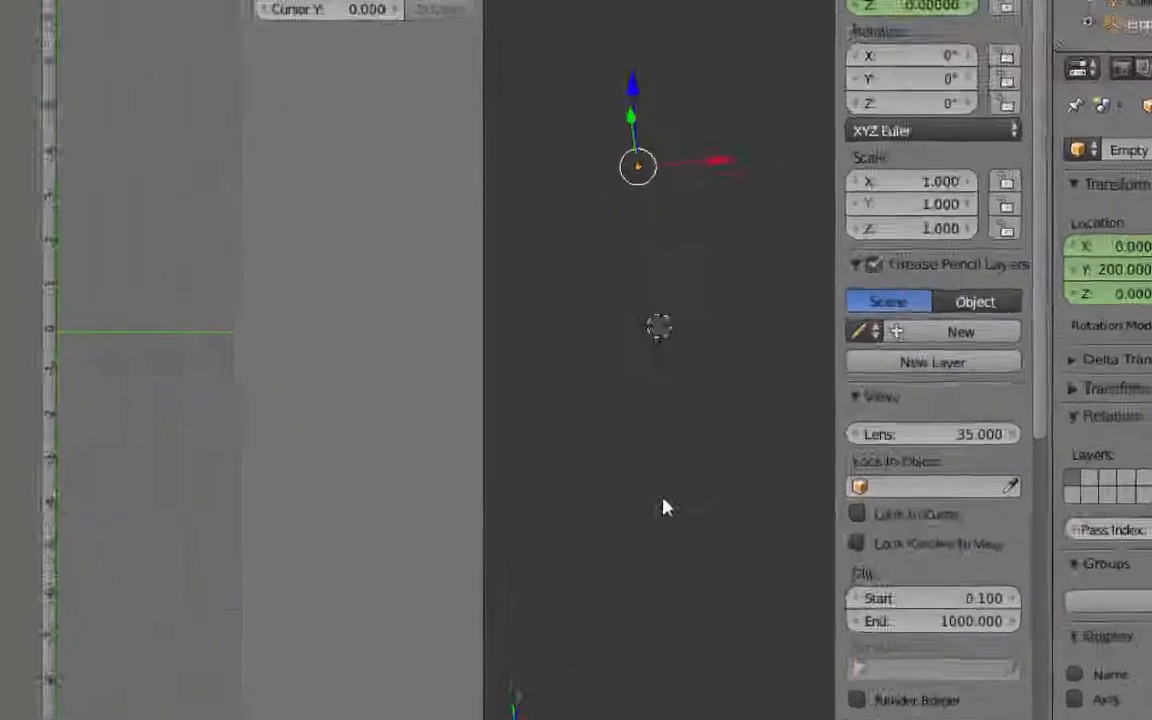
key("i")
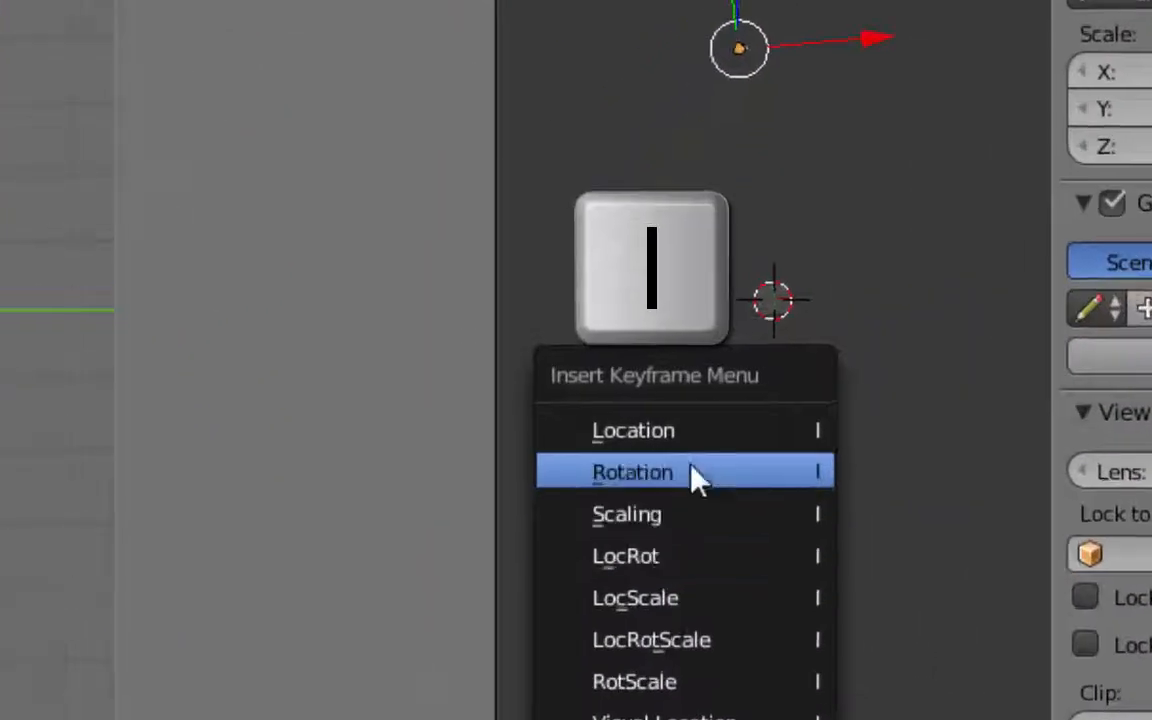
left_click(697, 433)
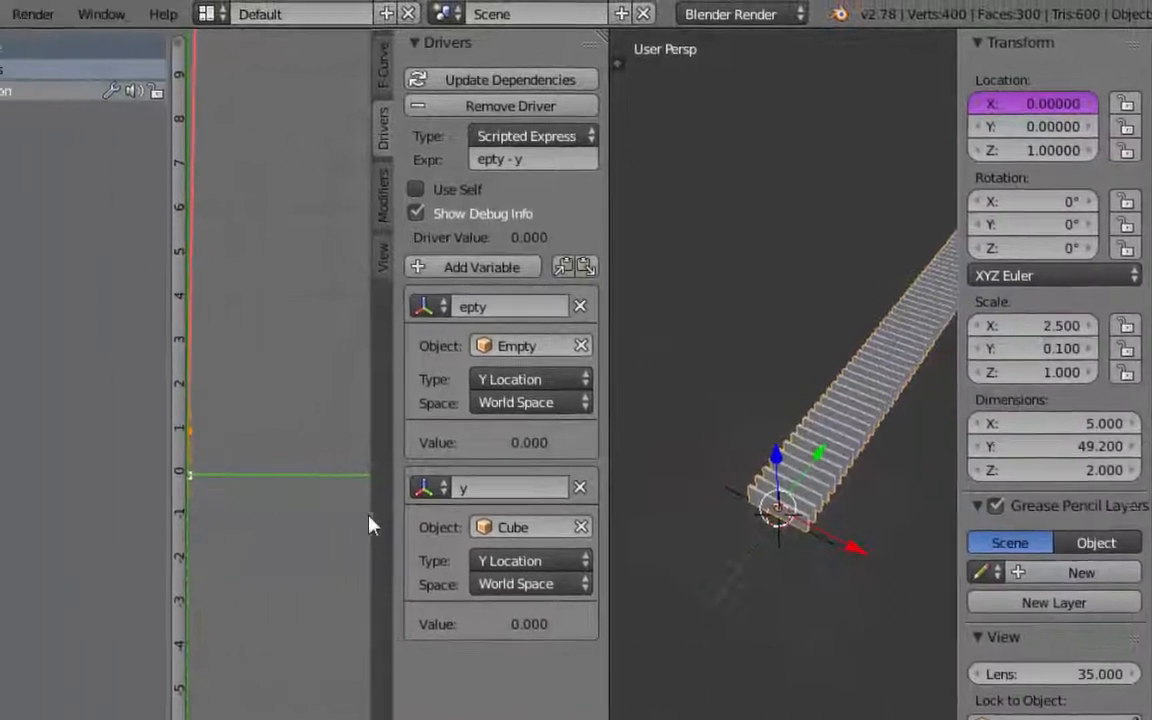
Step: Widen the driver graph editor, hide the 3D viewport's properties sidebar and rescale the graph around the cube's X Location curve
left_click_drag(630, 555, 782, 564)
key("n")
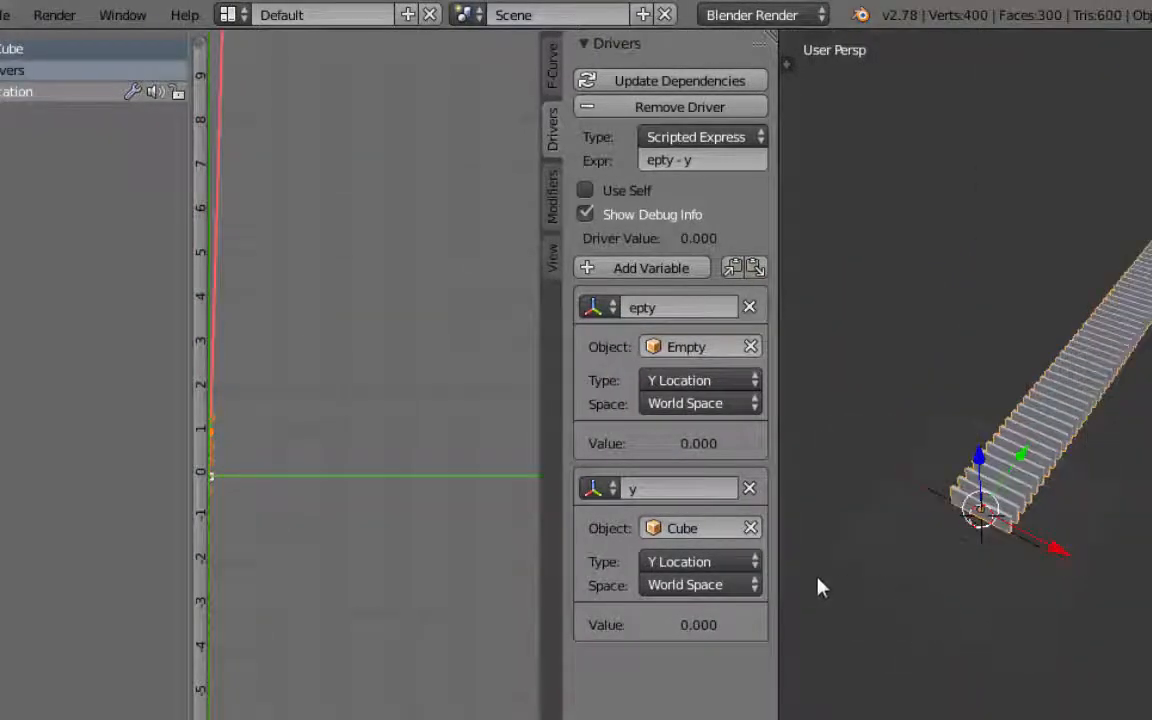
middle_click_drag(295, 516, 458, 510)
scroll(411, 535, "up", 9)
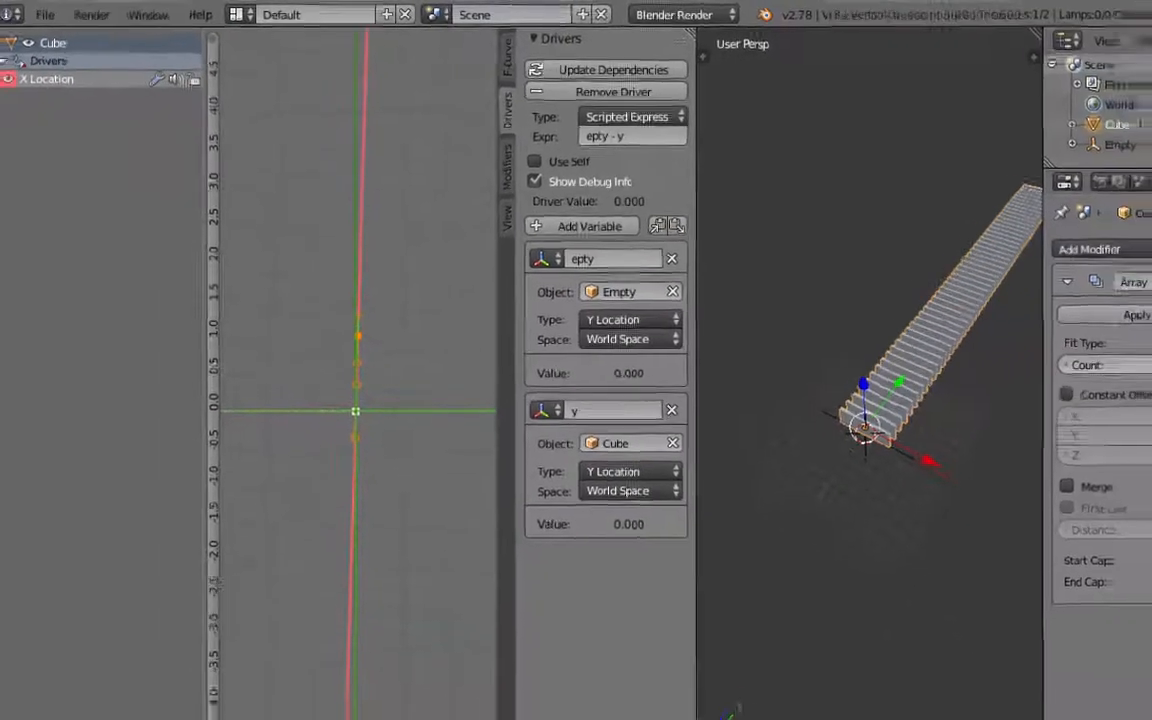
left_click_drag(462, 691, 340, 686)
left_click_drag(236, 691, 345, 691)
left_click_drag(455, 691, 395, 691)
left_click_drag(262, 692, 285, 692)
left_click_drag(219, 48, 226, 182)
left_click_drag(222, 668, 228, 508)
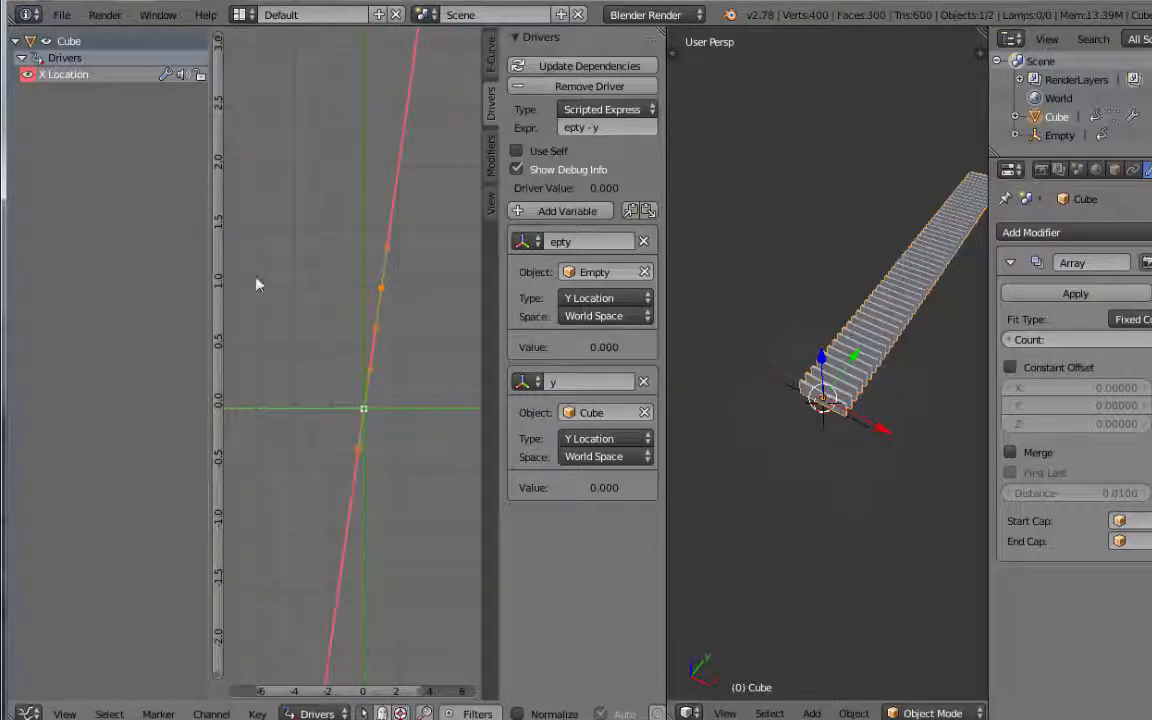
Step: Examine the two control points and handles of the X Location driver curve, leaving all points deselected
scroll(386, 380, "up", 9)
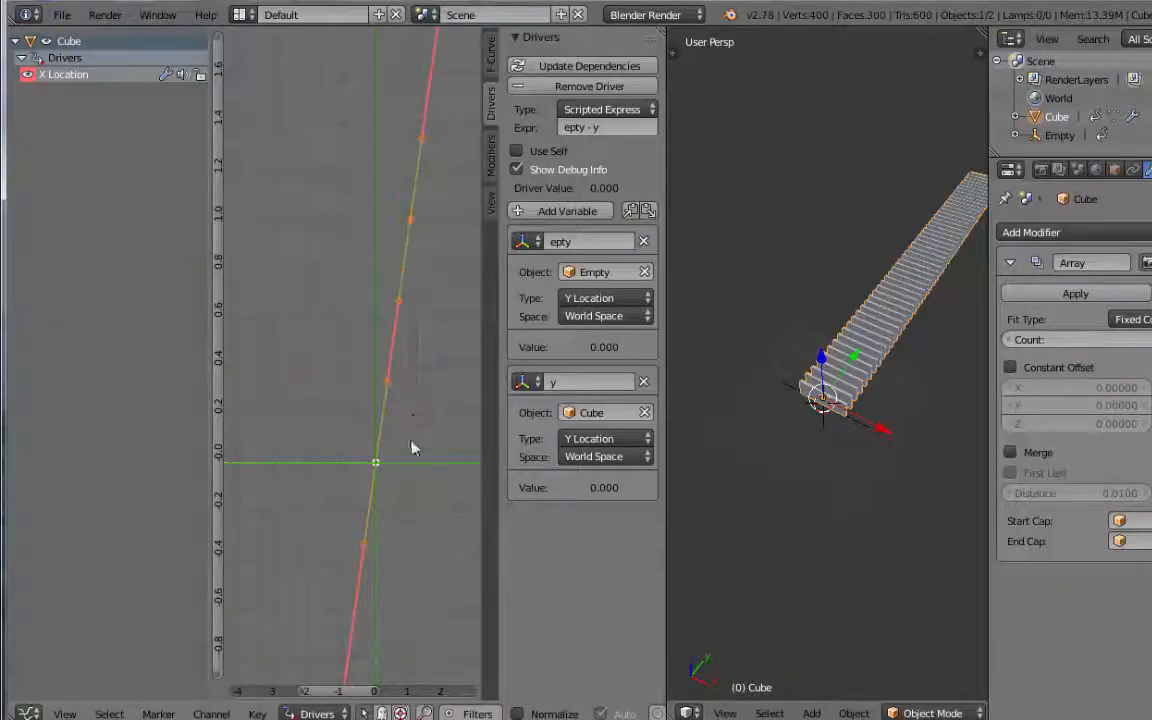
scroll(404, 430, "down", 4)
scroll(404, 433, "down", 4)
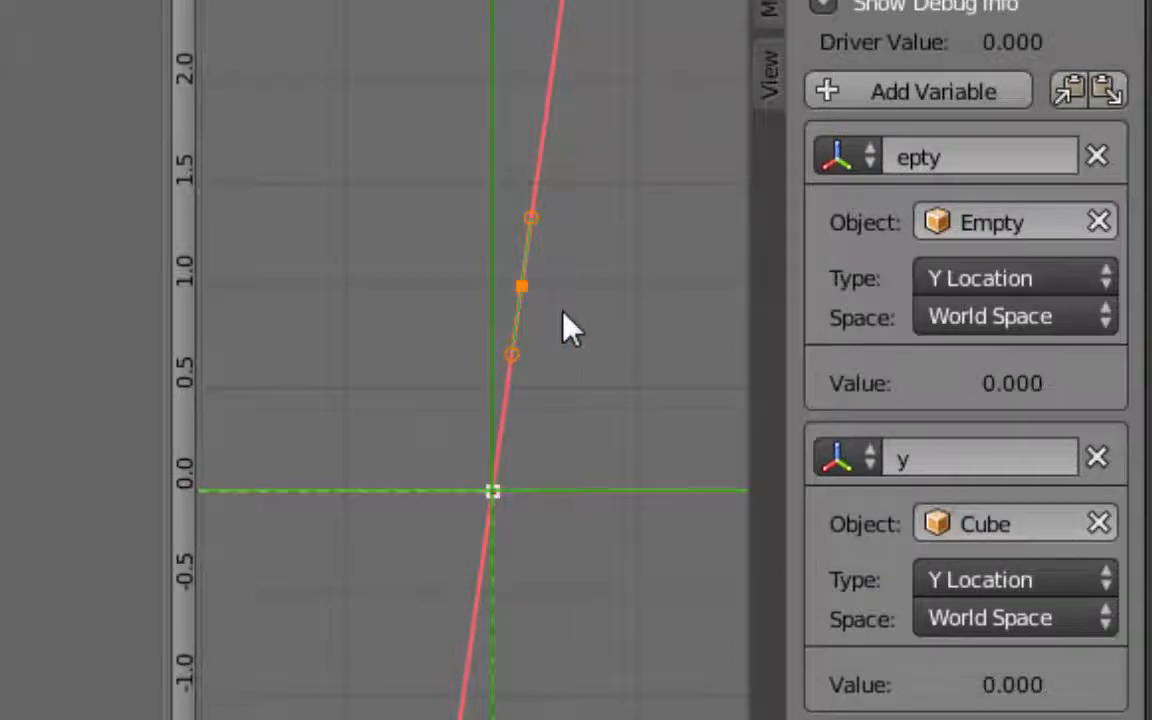
scroll(548, 412, "up", 4)
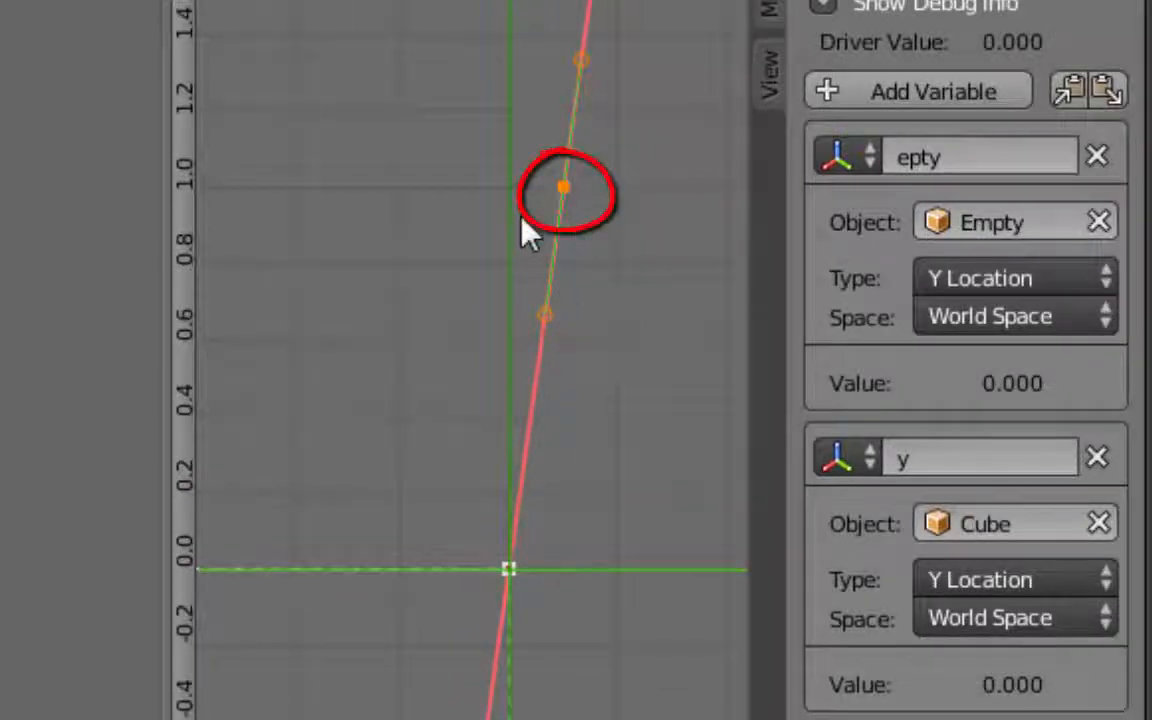
left_click(509, 571)
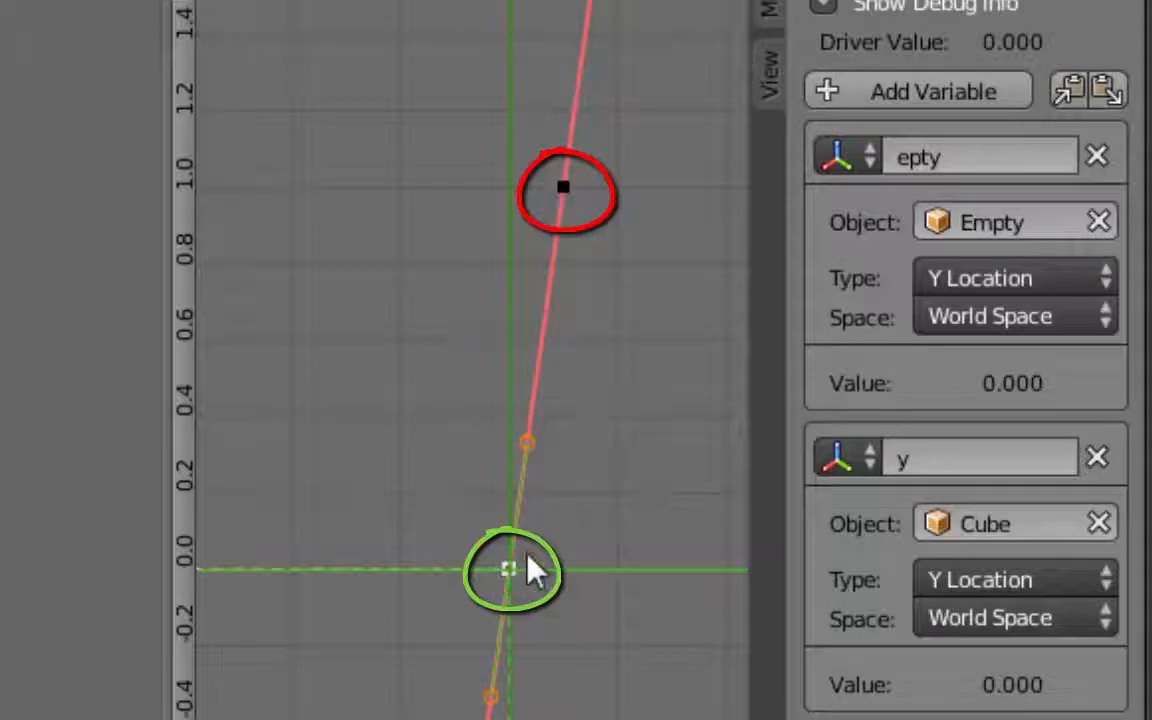
key("a")
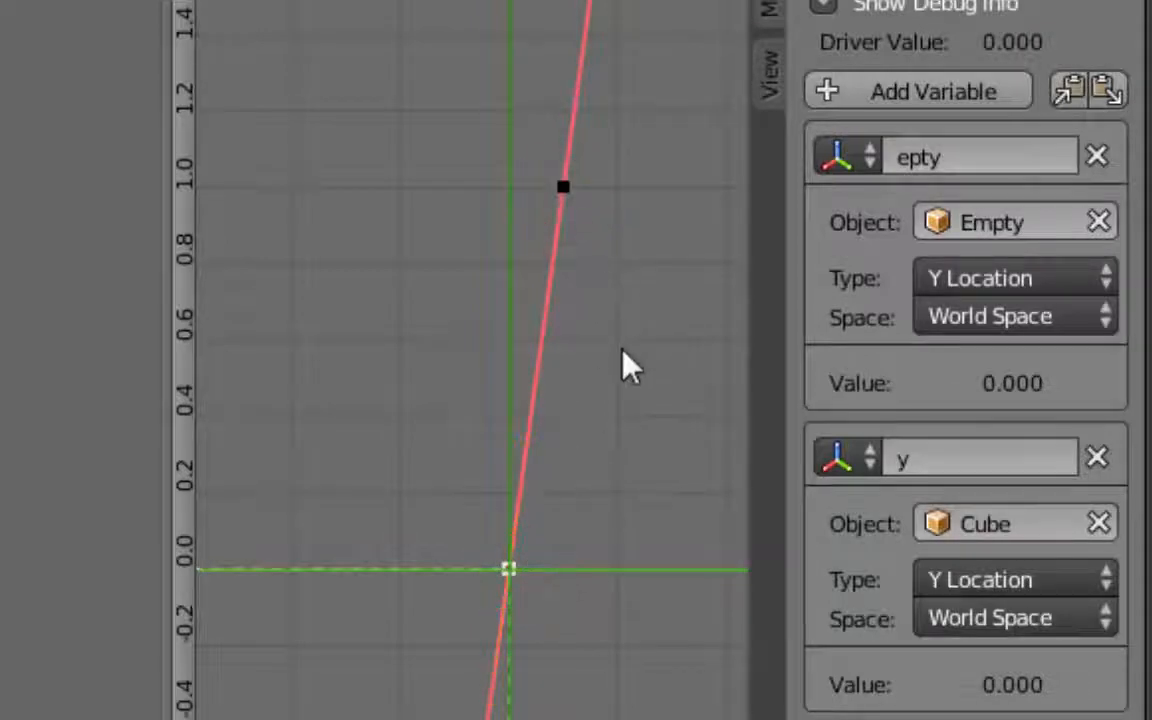
Step: Flatten the outer handle of the driver curve's upper control point by scaling it to 0 along Y
left_click(562, 188)
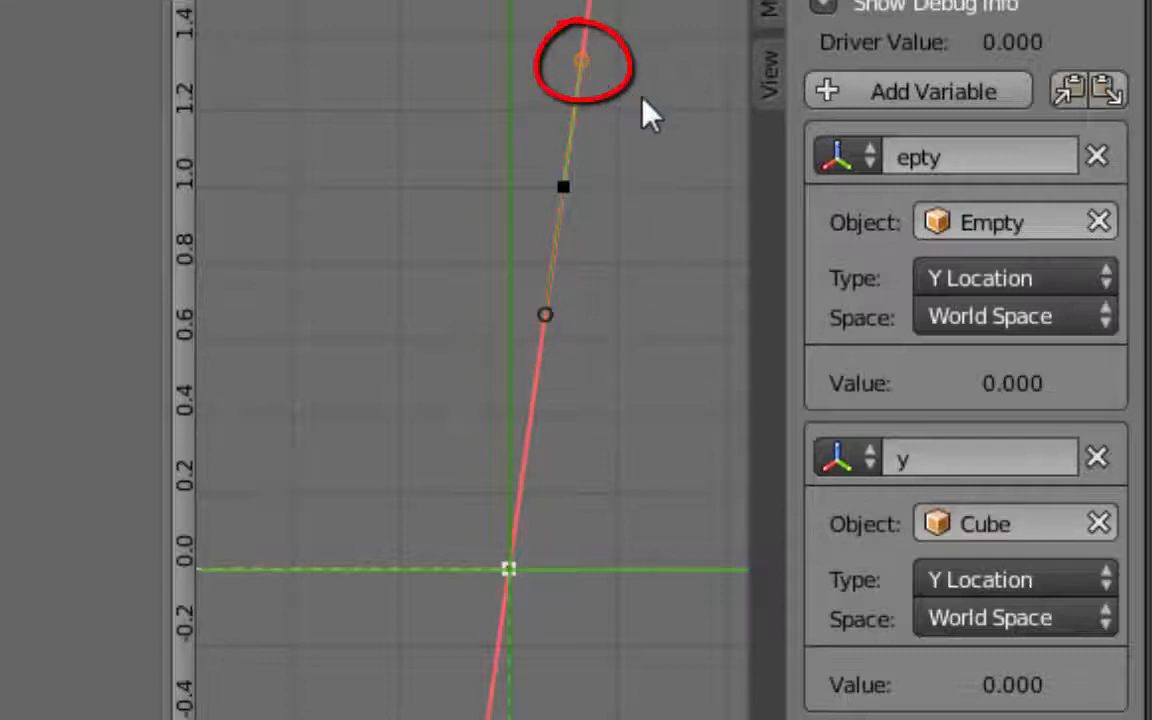
key("s")
key("y")
key("0")
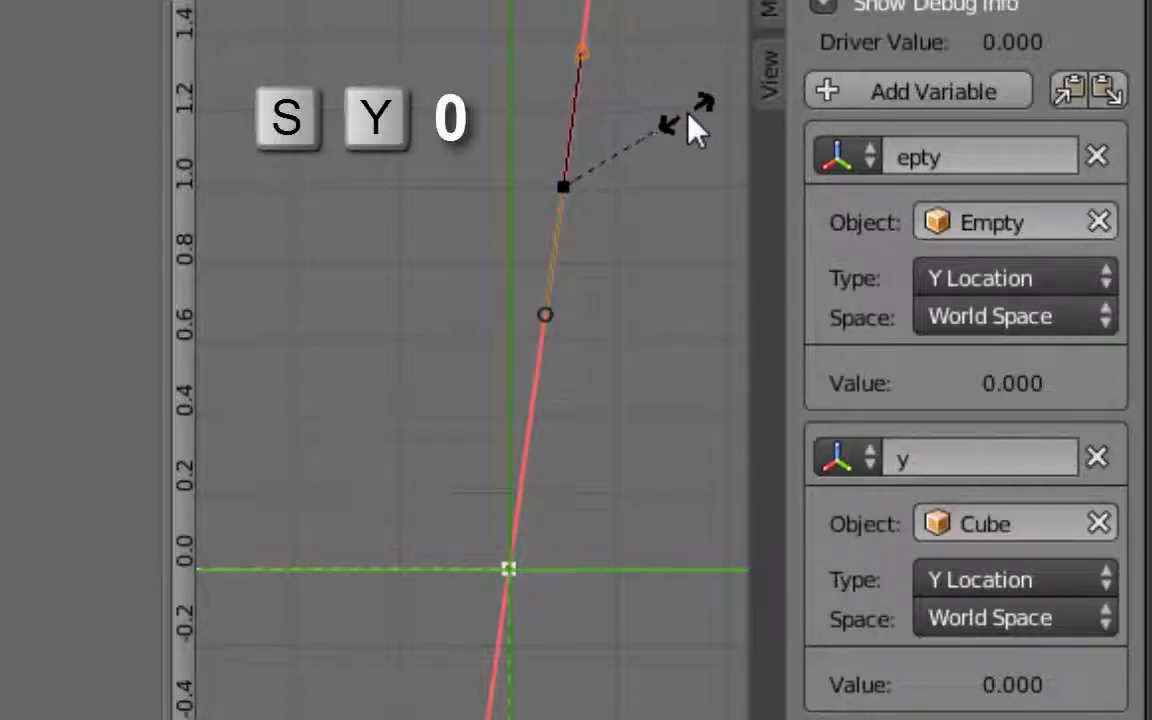
key("Return")
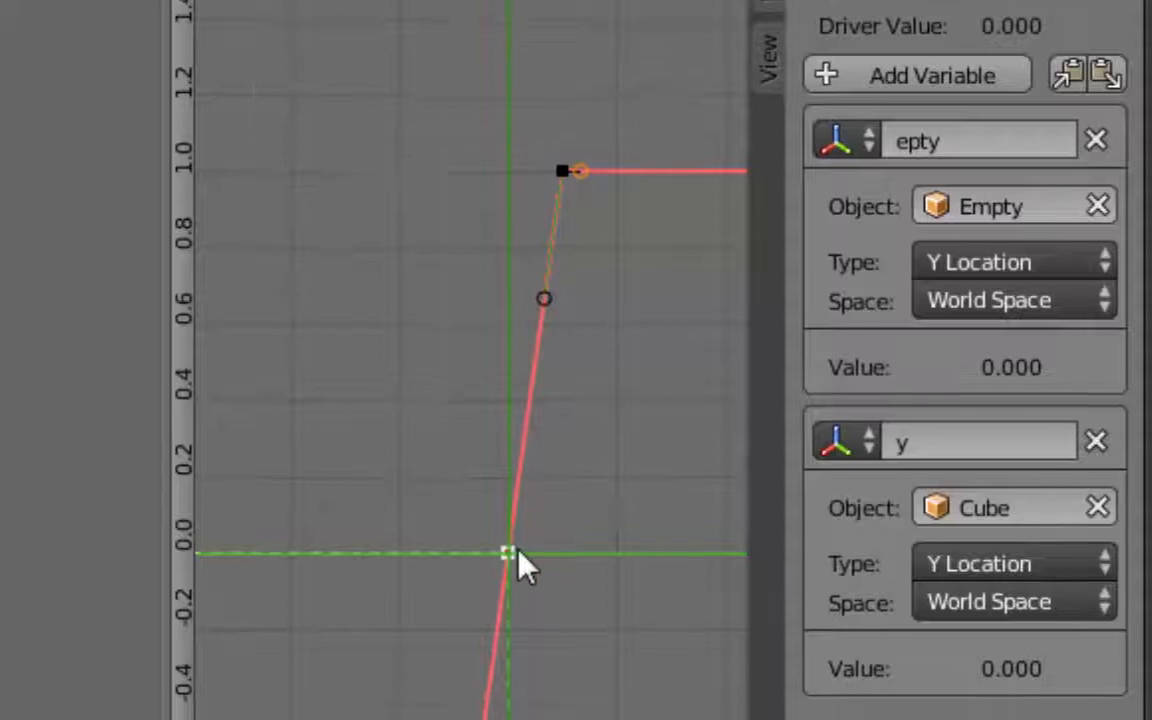
Step: Flatten the outer handle of the driver curve's lower control point by scaling it to 0 along Y
left_click(510, 572)
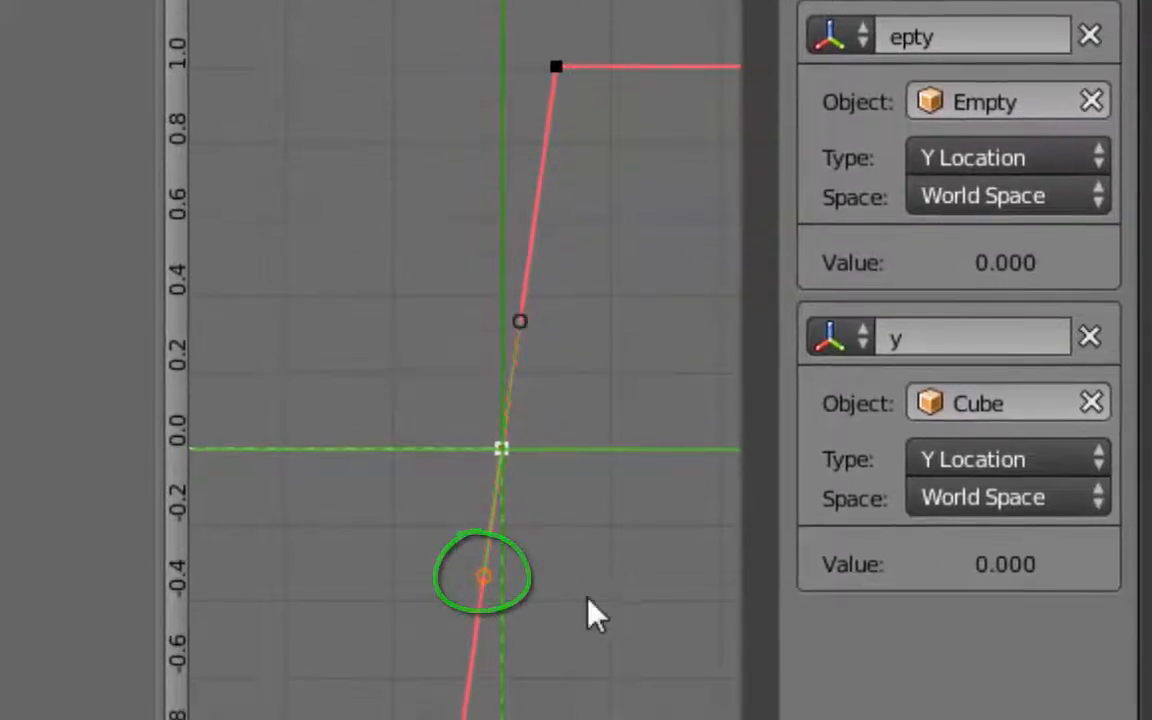
key("s")
key("y")
key("0")
key("Return")
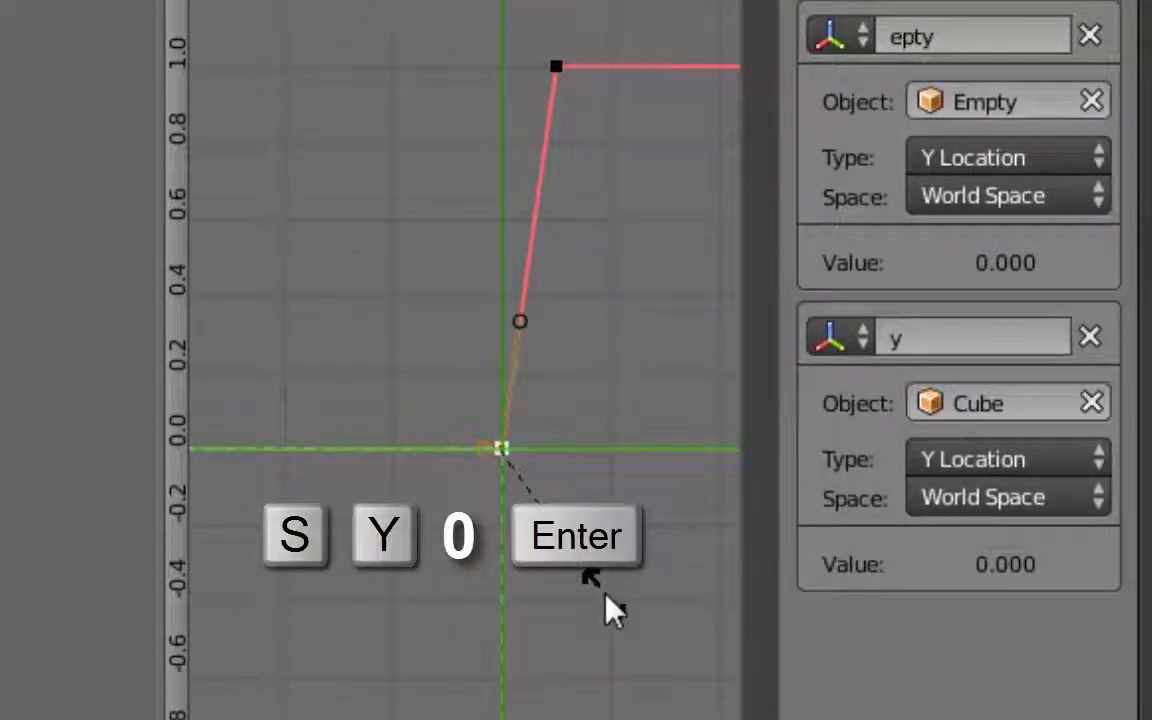
Step: Select the driver curve's upper control point with its handles and move it 6 units along X
scroll(560, 570, "down", 2)
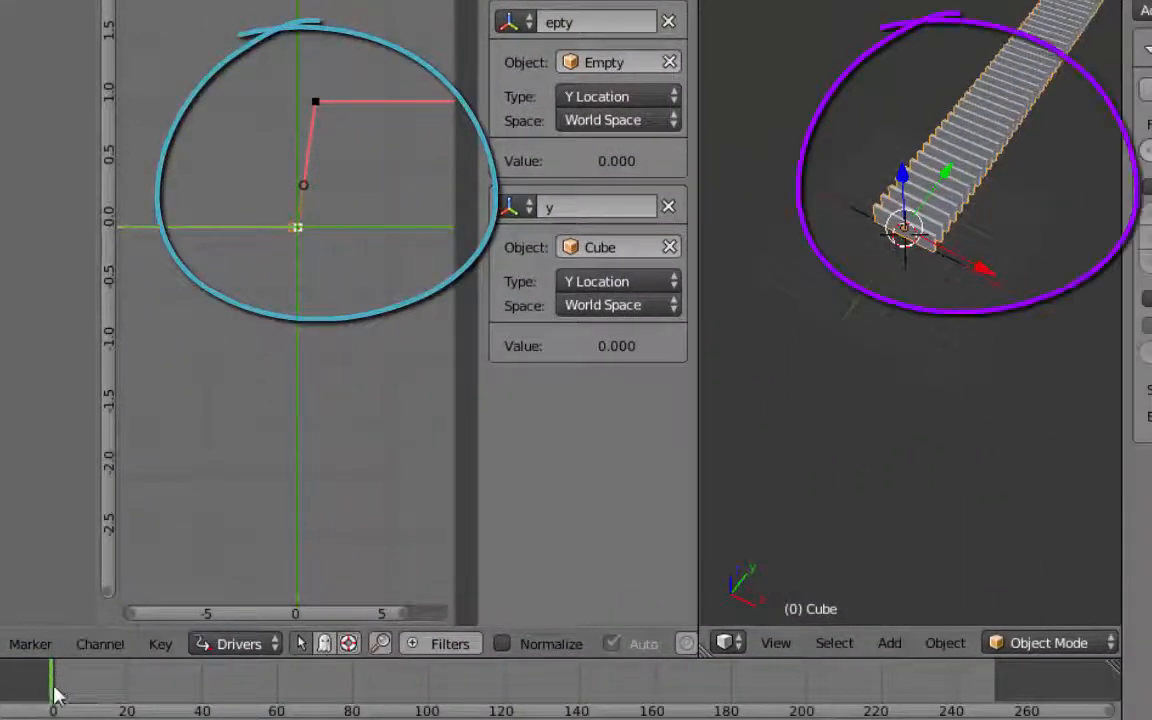
mouse_move(55, 695)
left_mouse_down()
mouse_move(146, 683)
mouse_move(21, 681)
mouse_move(146, 681)
mouse_move(48, 678)
left_mouse_up()
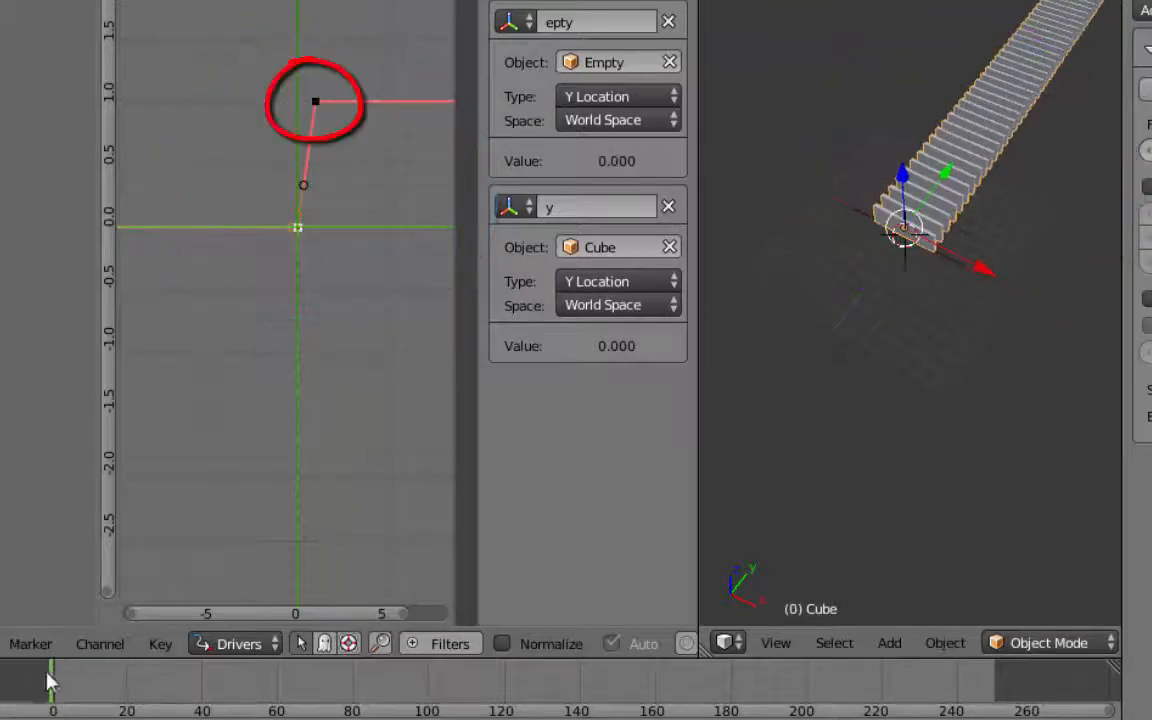
scroll(321, 234, "up", 3)
key("g")
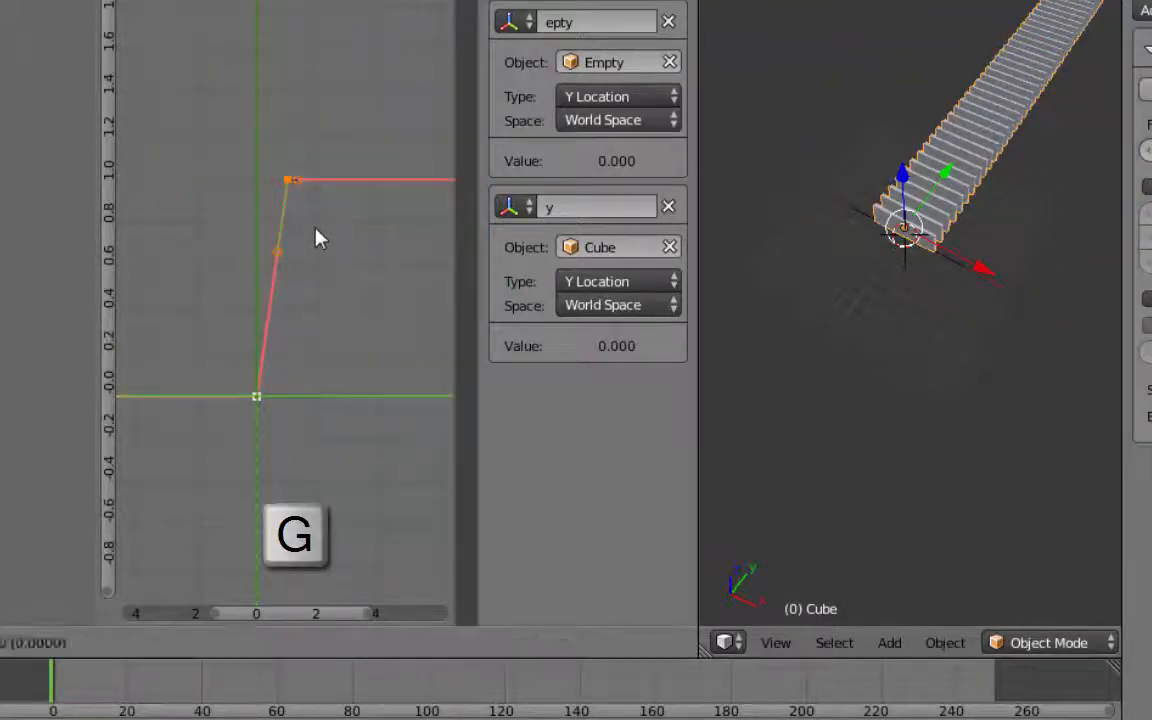
key("x")
key("6")
key("Return")
Step: Raise the driver curve's upper control point to 10 along Y
scroll(323, 228, "down", 3)
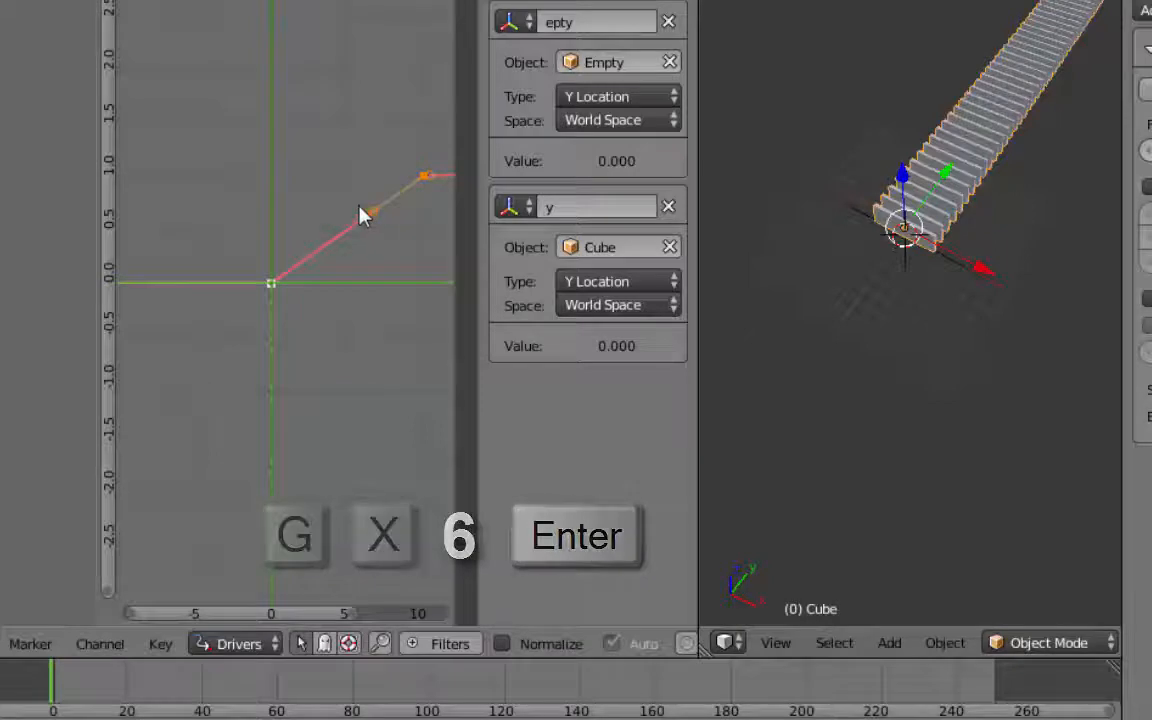
scroll(342, 200, "up", 9)
scroll(239, 296, "up", 4)
middle_click_drag(440, 306, 355, 281)
scroll(306, 329, "up", 9)
scroll(350, 138, "down", 5)
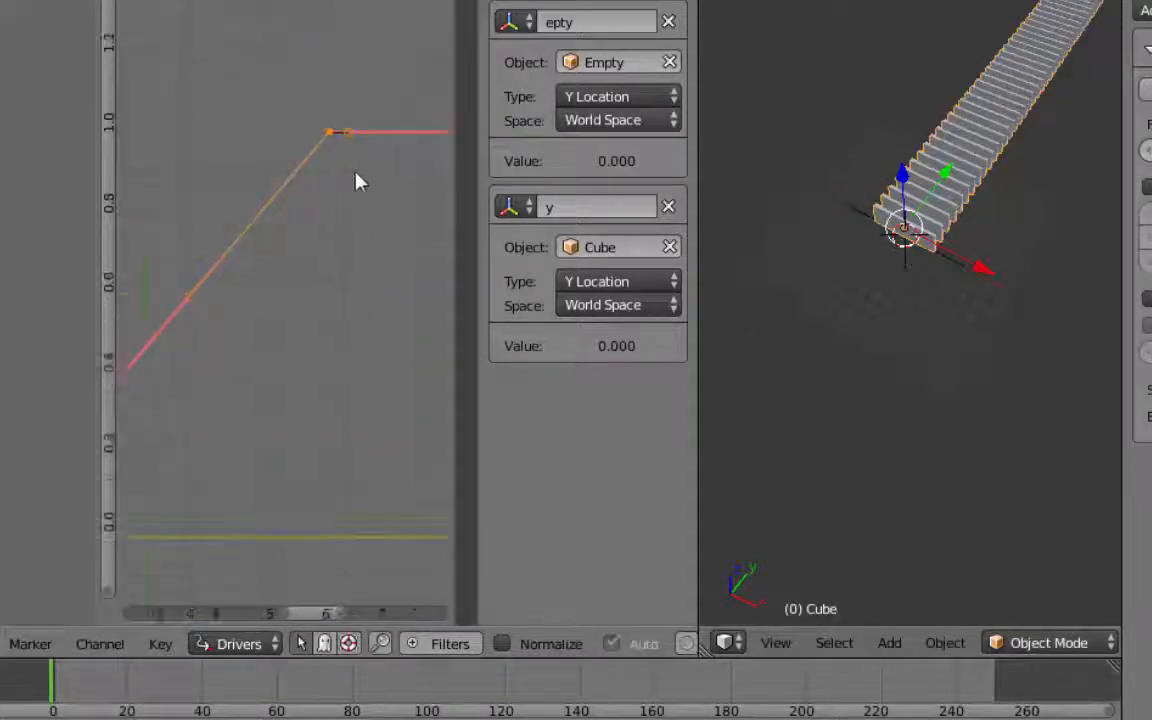
type("gy10")
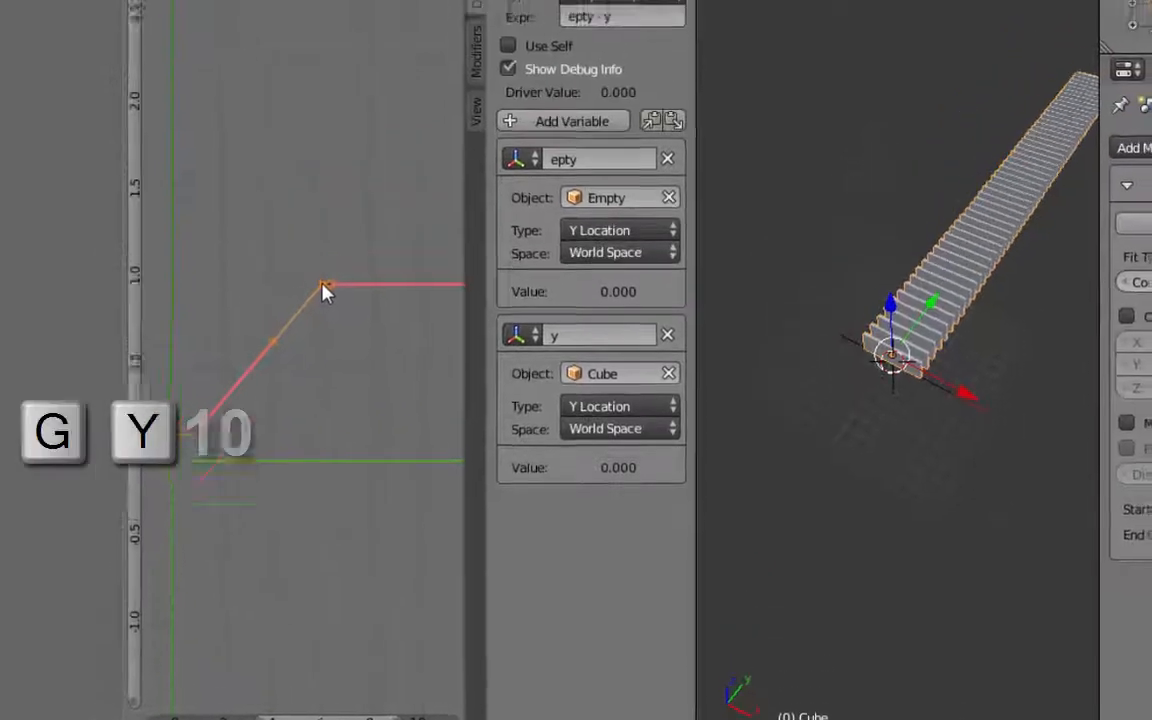
key("Return")
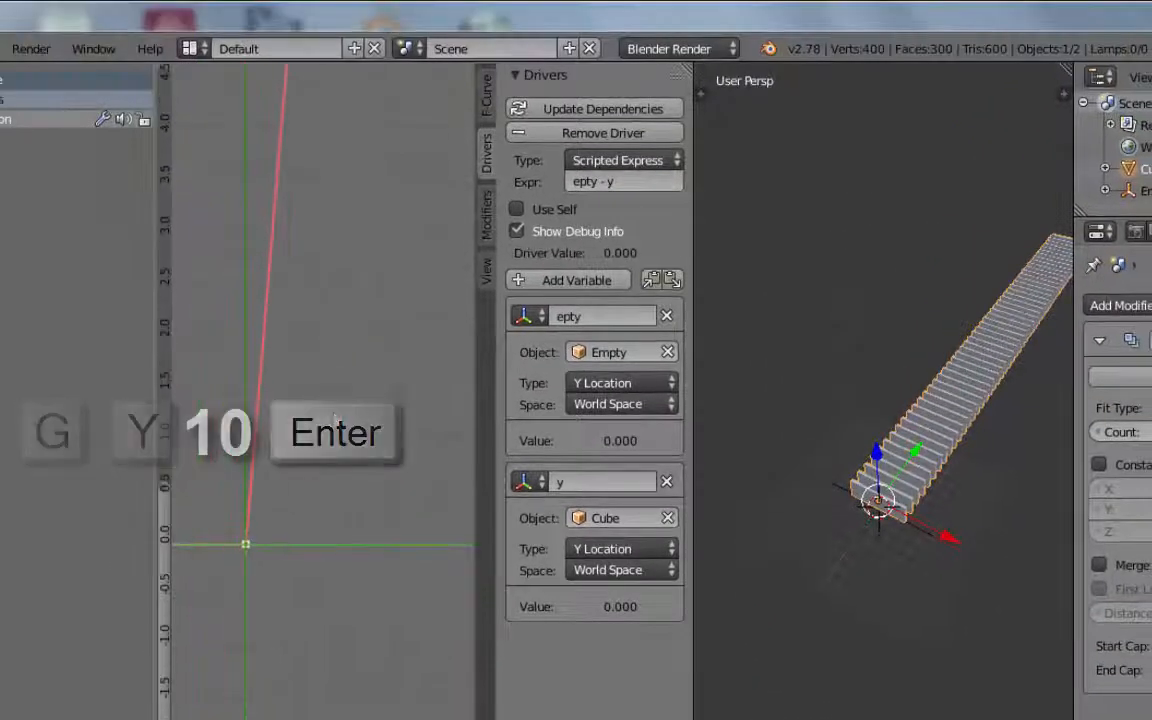
Step: Select all points of the X Location driver curve and move them up 3 units along Y
scroll(347, 334, "down", 2)
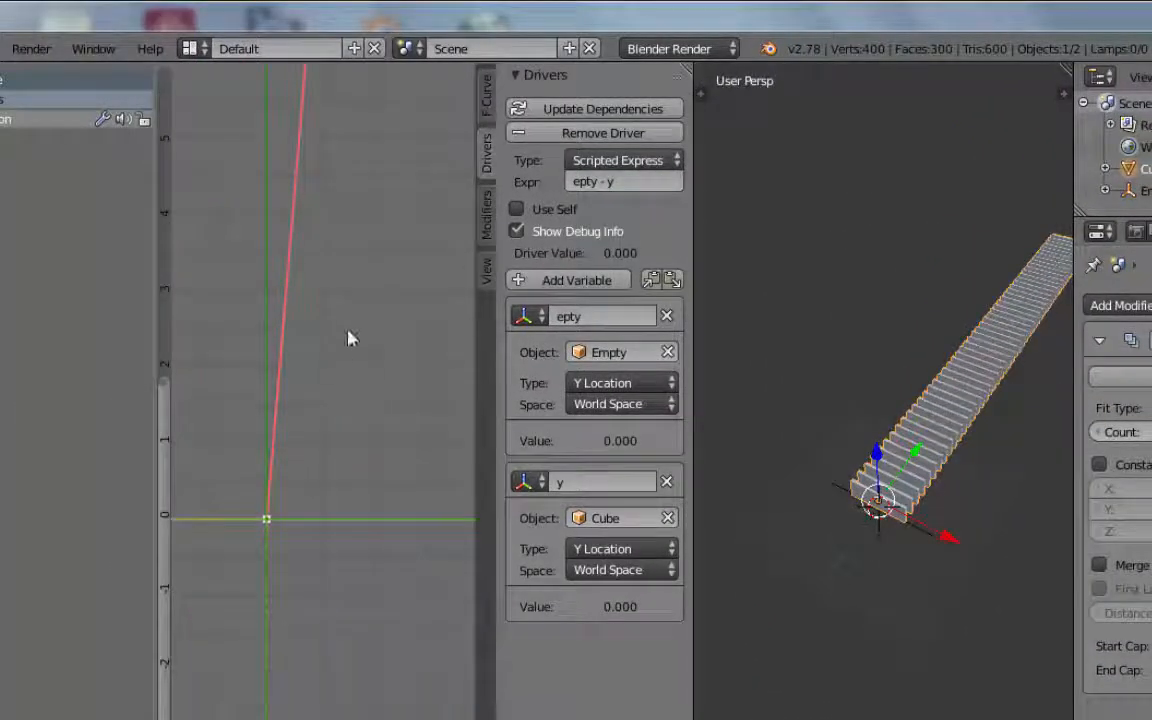
left_click_drag(165, 355, 178, 79)
left_click_drag(90, 694, 57, 694)
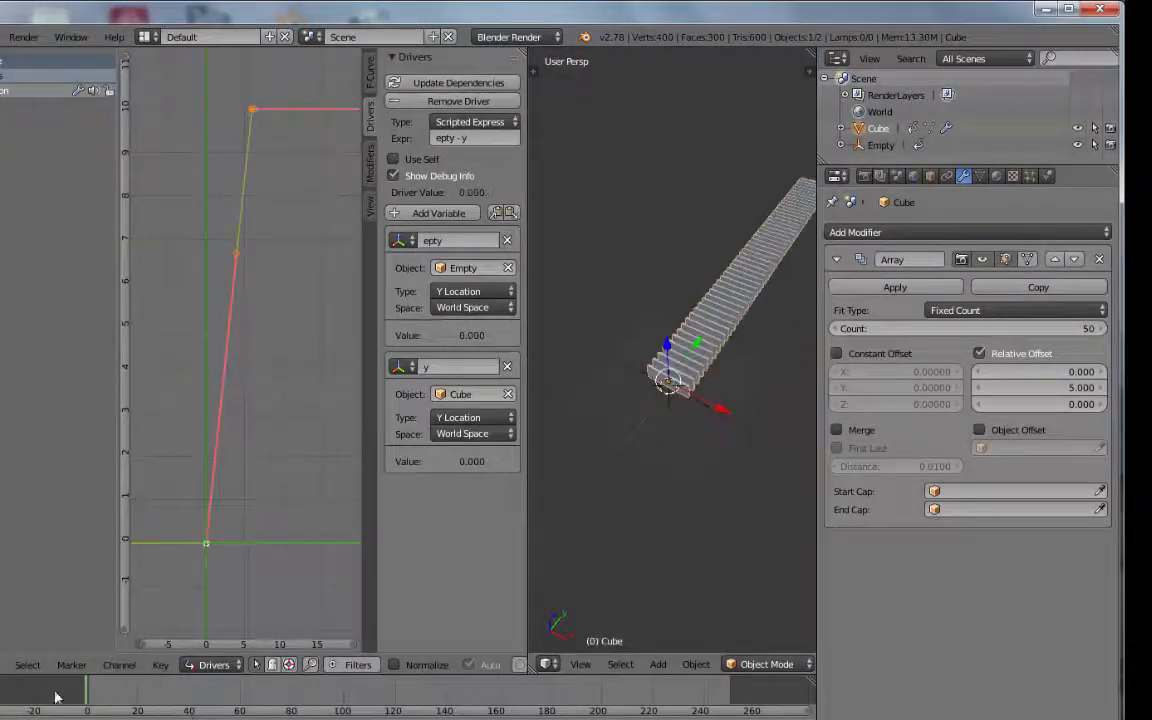
scroll(244, 463, "down", 3)
key("a")
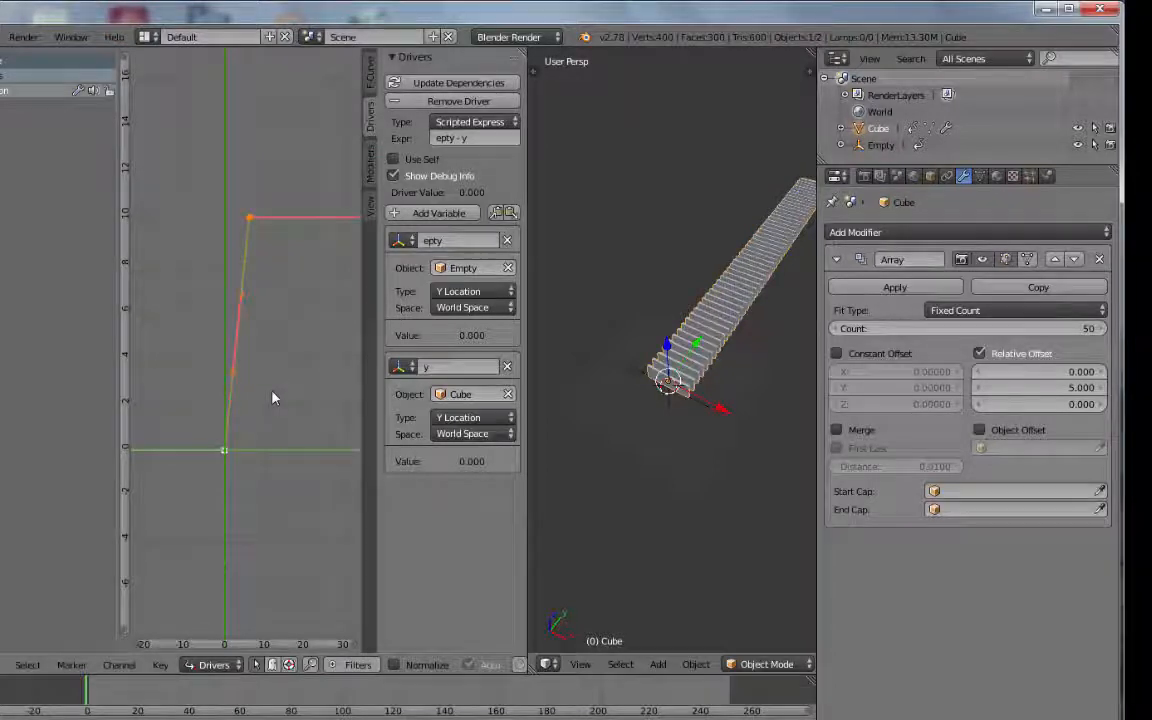
key("g")
key("y")
key("3")
key("Return")
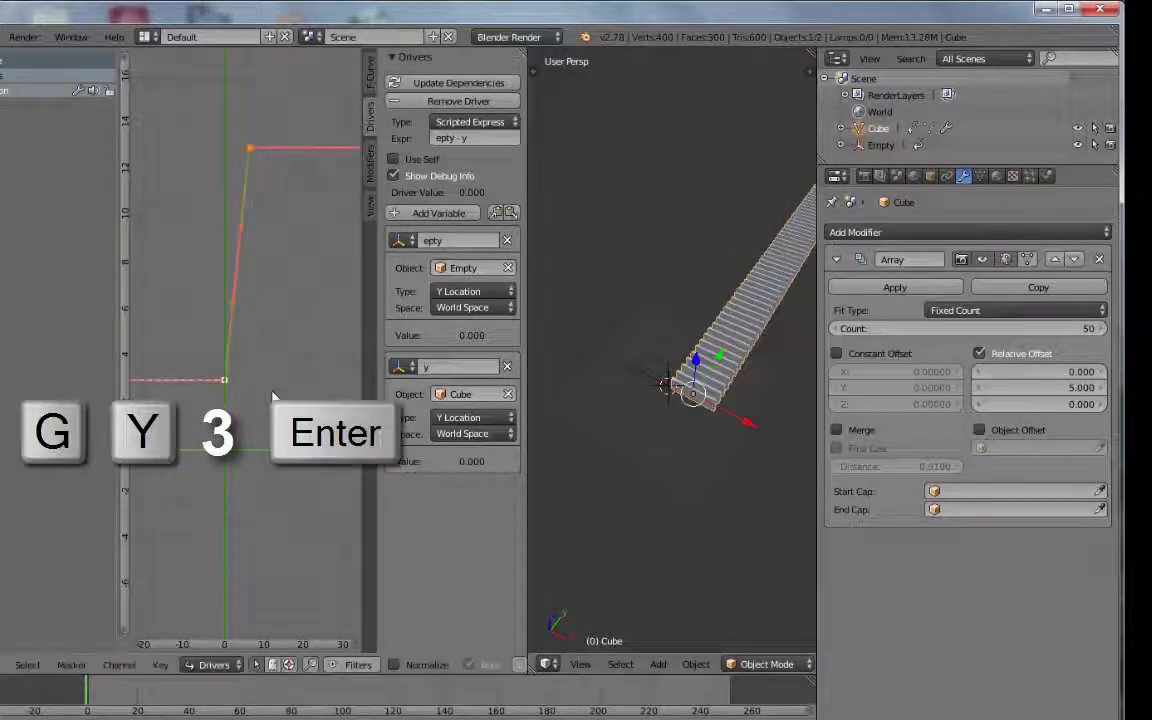
Step: Scrub the timeline from the start to preview how the arrayed plates move with the animated empty
middle_click_drag(764, 352, 712, 497)
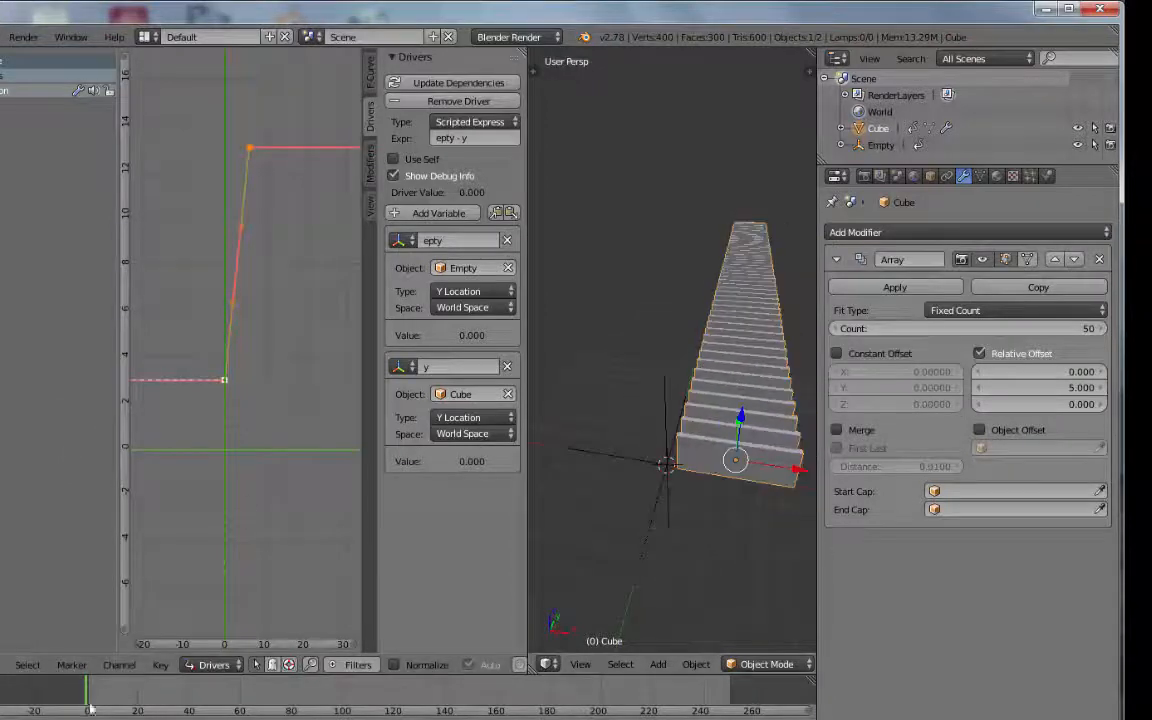
left_click_drag(90, 708, 72, 686)
scroll(699, 463, "down", 4)
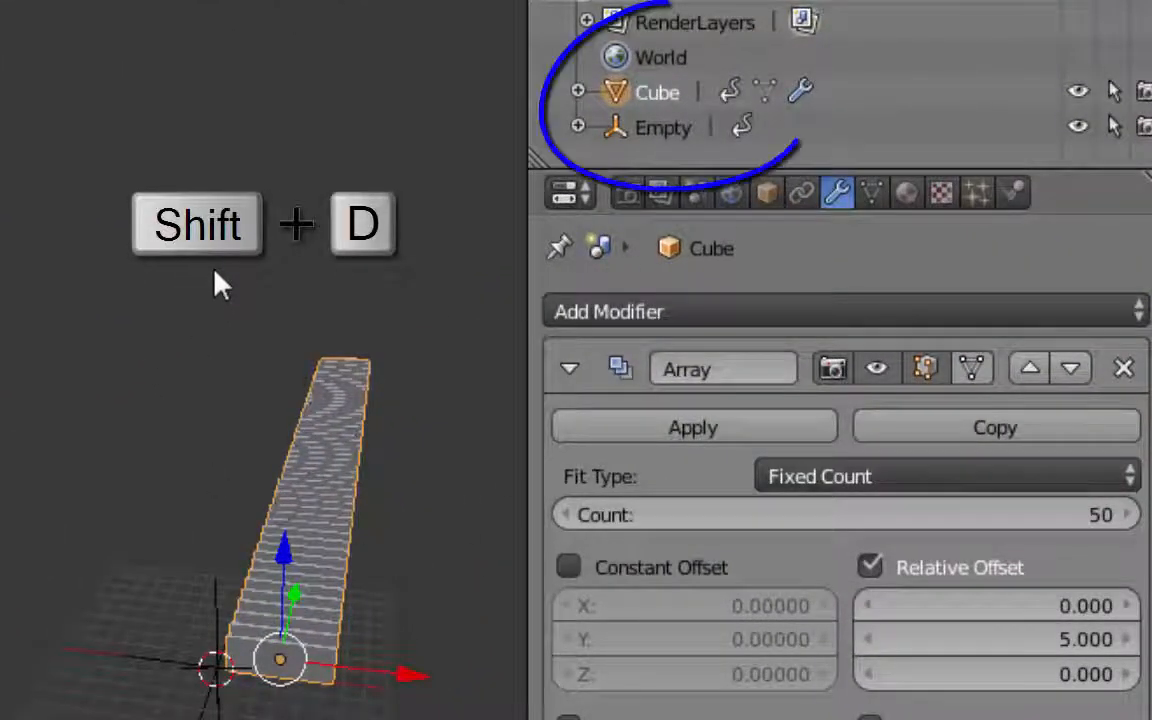
Step: Duplicate the arrayed plates in place and move the duplicate's whole X Location driver curve by -6 along Y
key("shift+d")
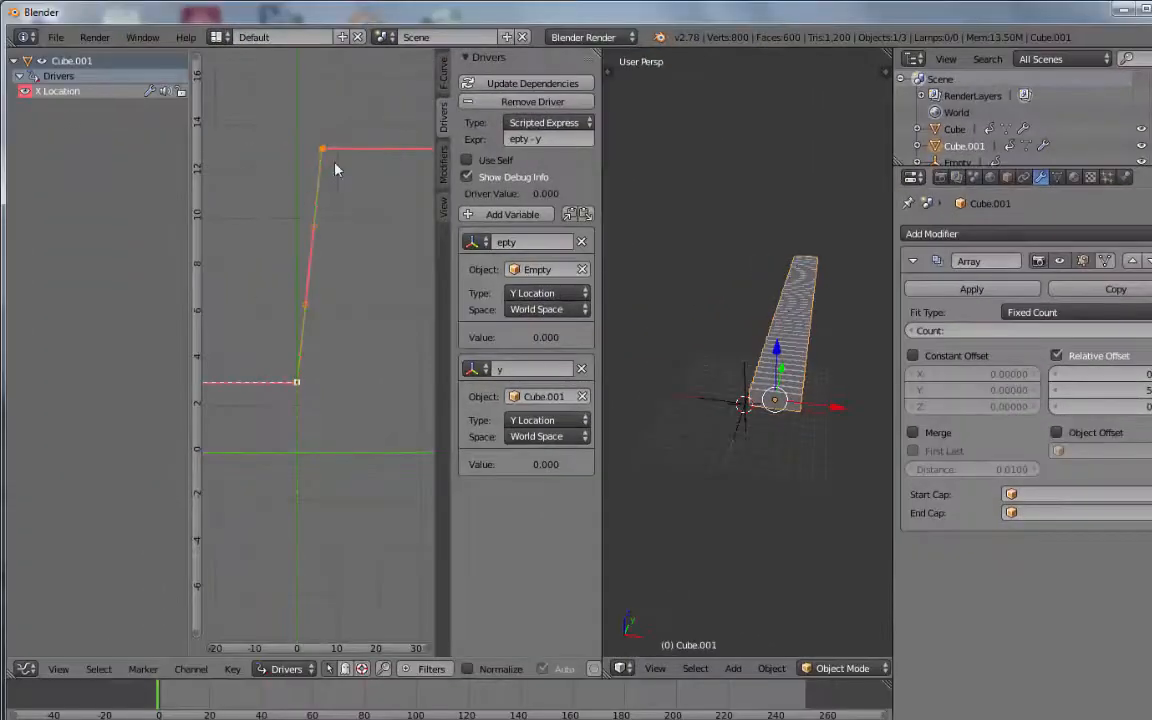
type("g")
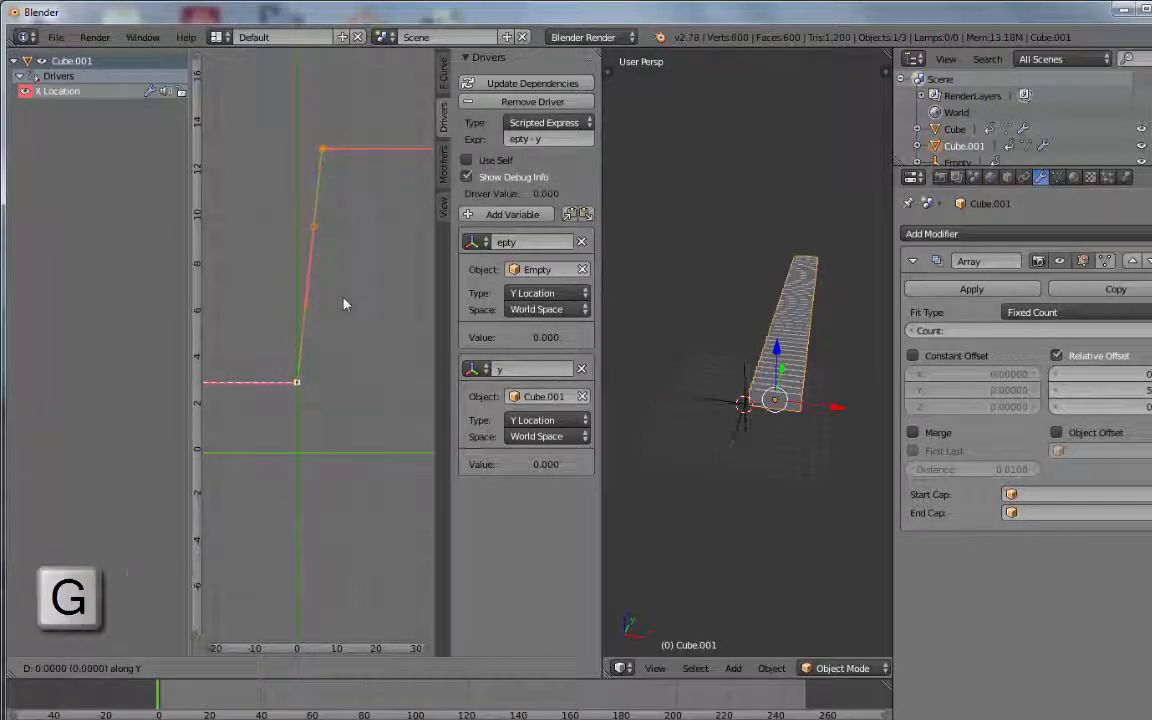
type("y-6")
key("Return")
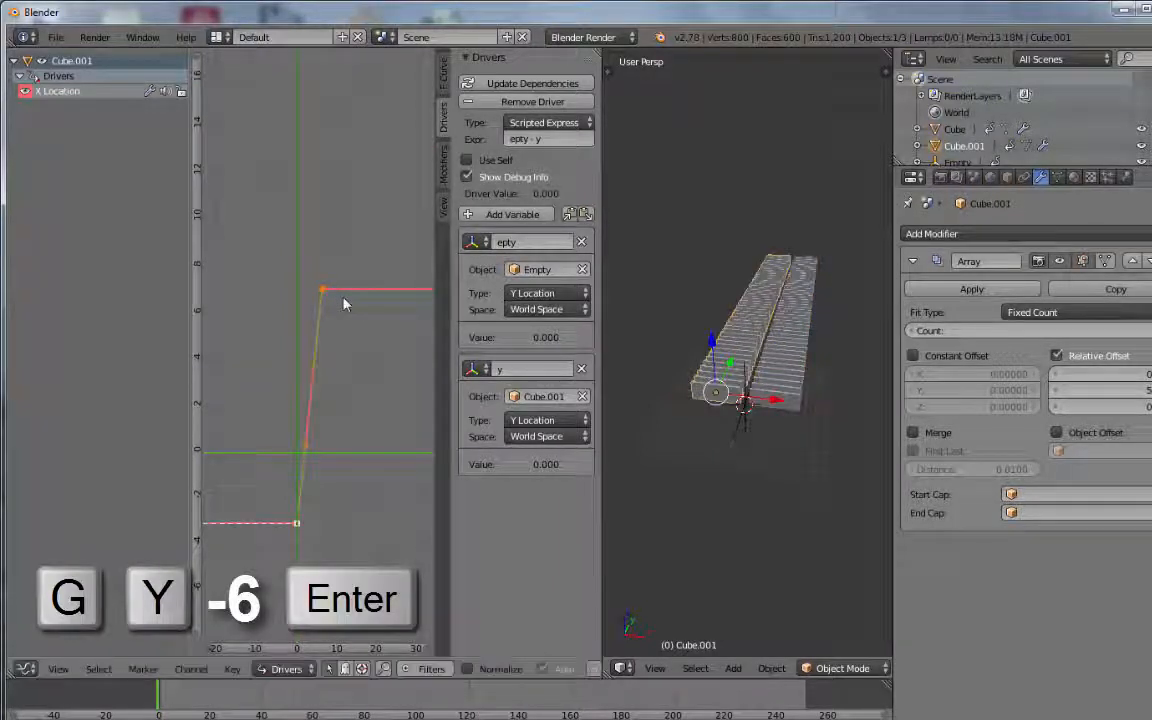
scroll(321, 425, "down", 1)
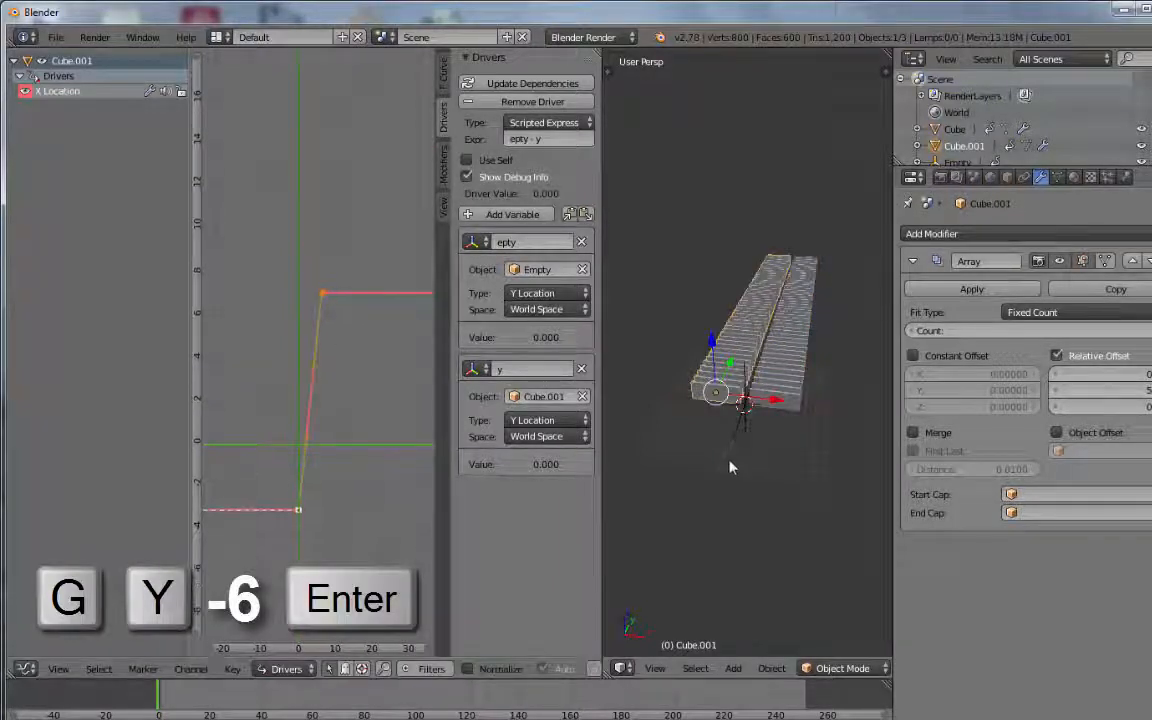
Step: Select only the upper control point of the duplicate's driver curve with its handles and move it by -20 along Y
middle_click_drag(730, 461, 772, 489)
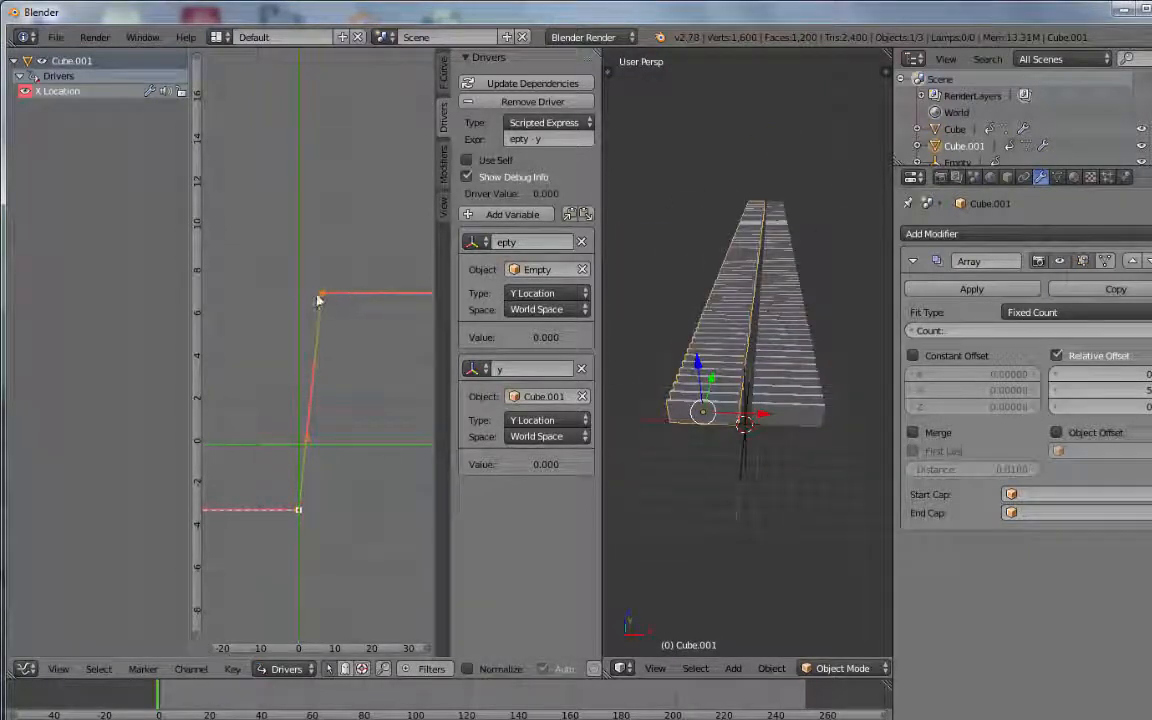
key("a")
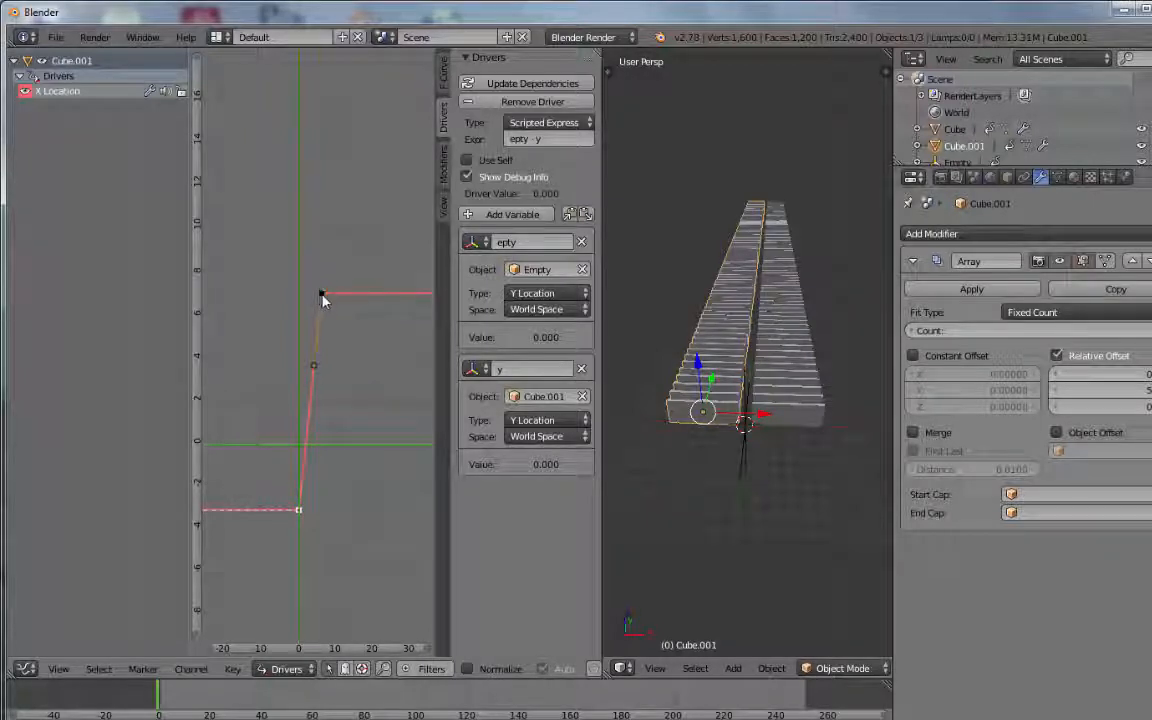
scroll(322, 300, "up", 2)
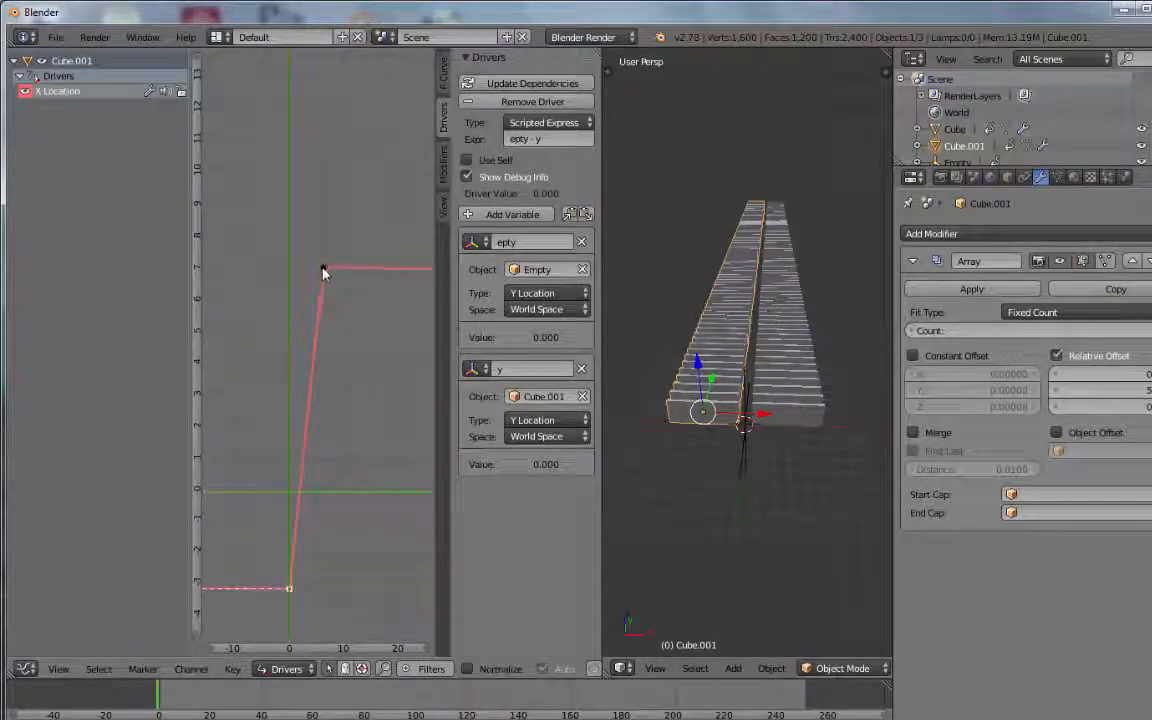
key("c")
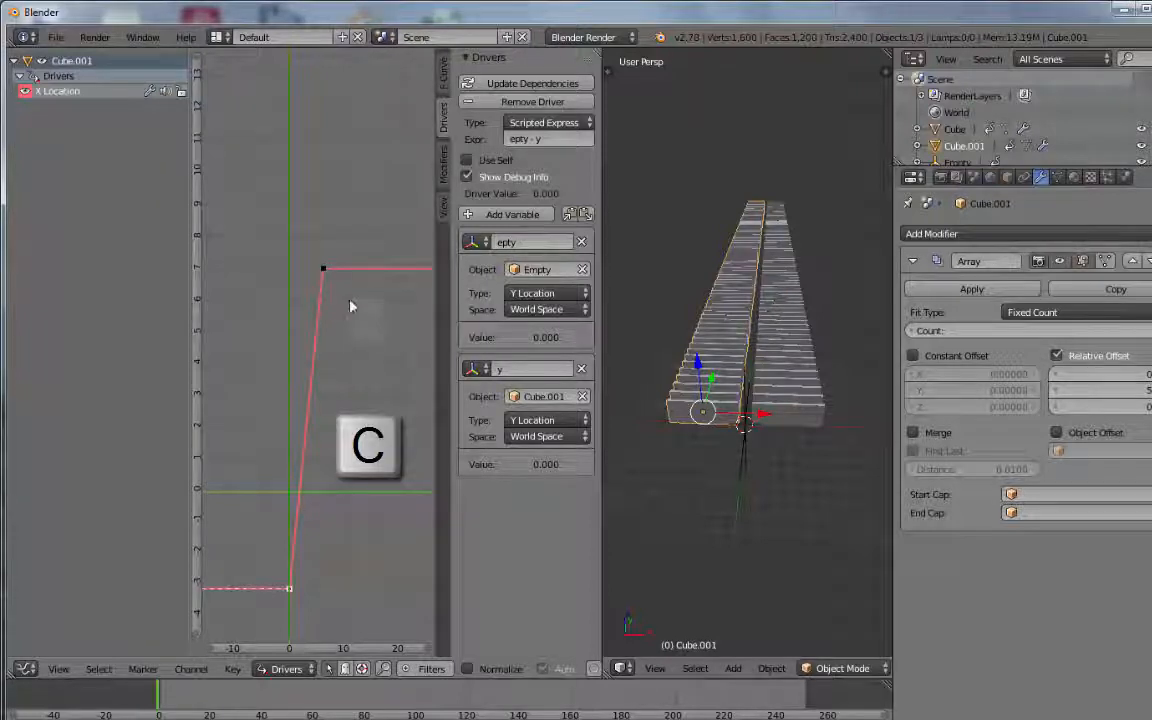
left_click(324, 273)
right_click(352, 330)
key("g")
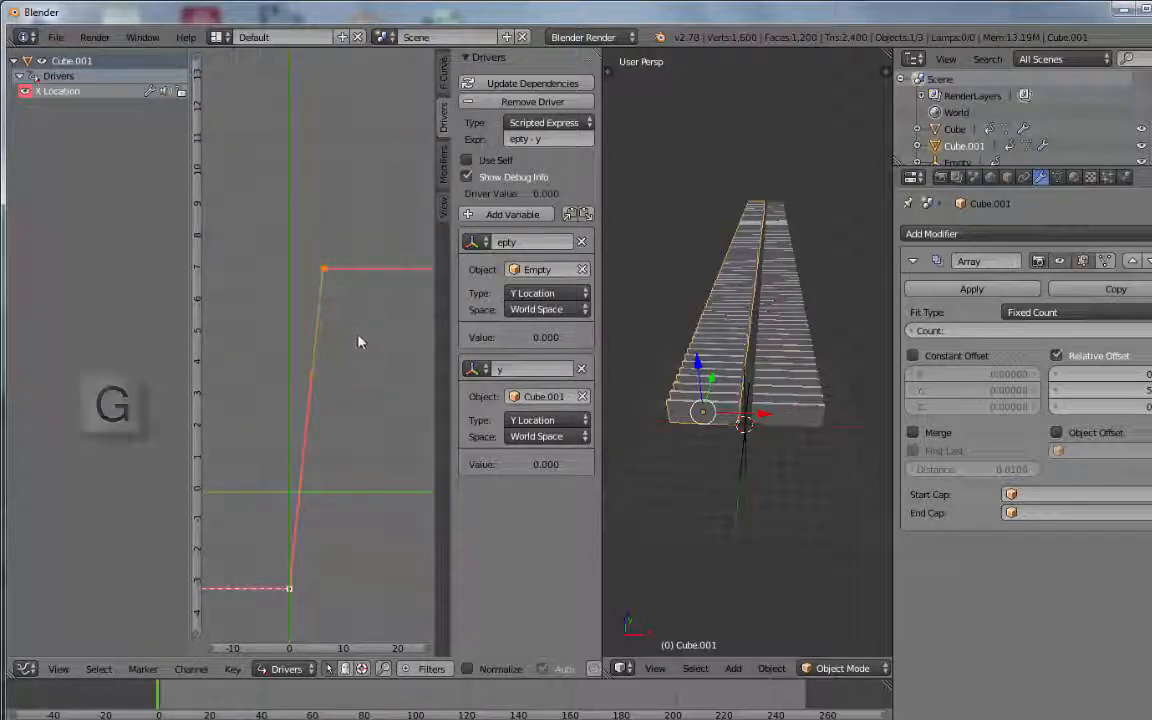
scroll(349, 362, "down", 8)
type("y-20")
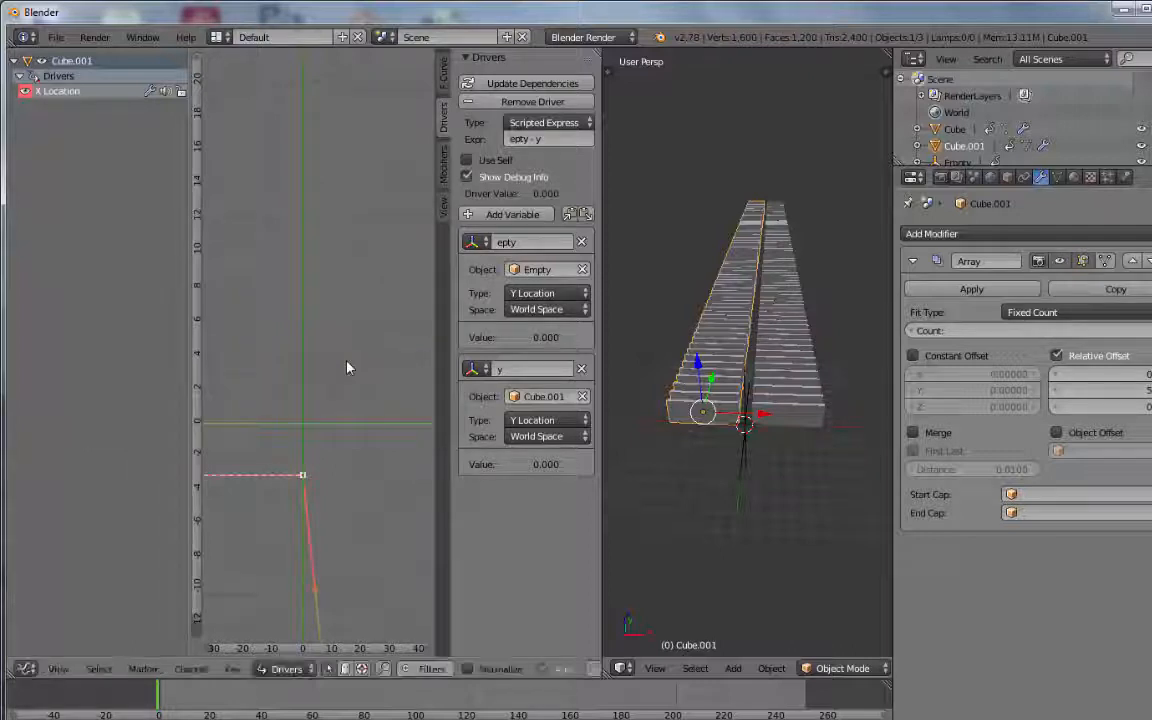
scroll(350, 390, "down", 3)
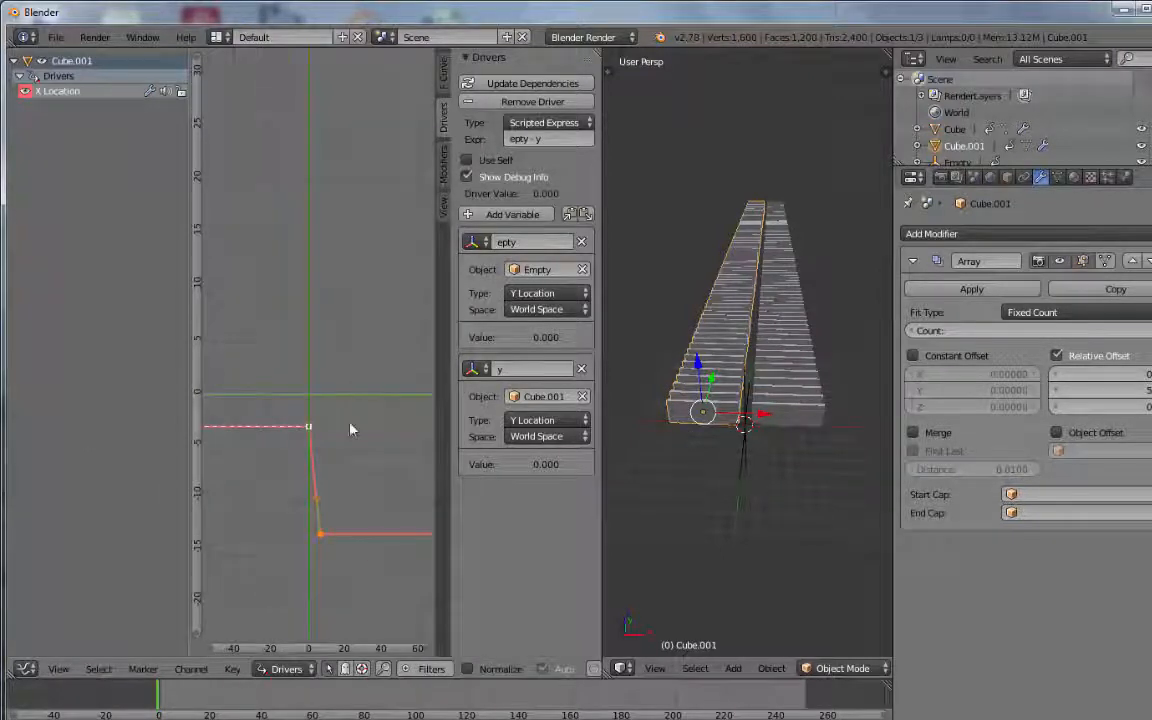
Step: Select both plate rows together and scrub the timeline to compare their driven movement
left_click(795, 322, "shift")
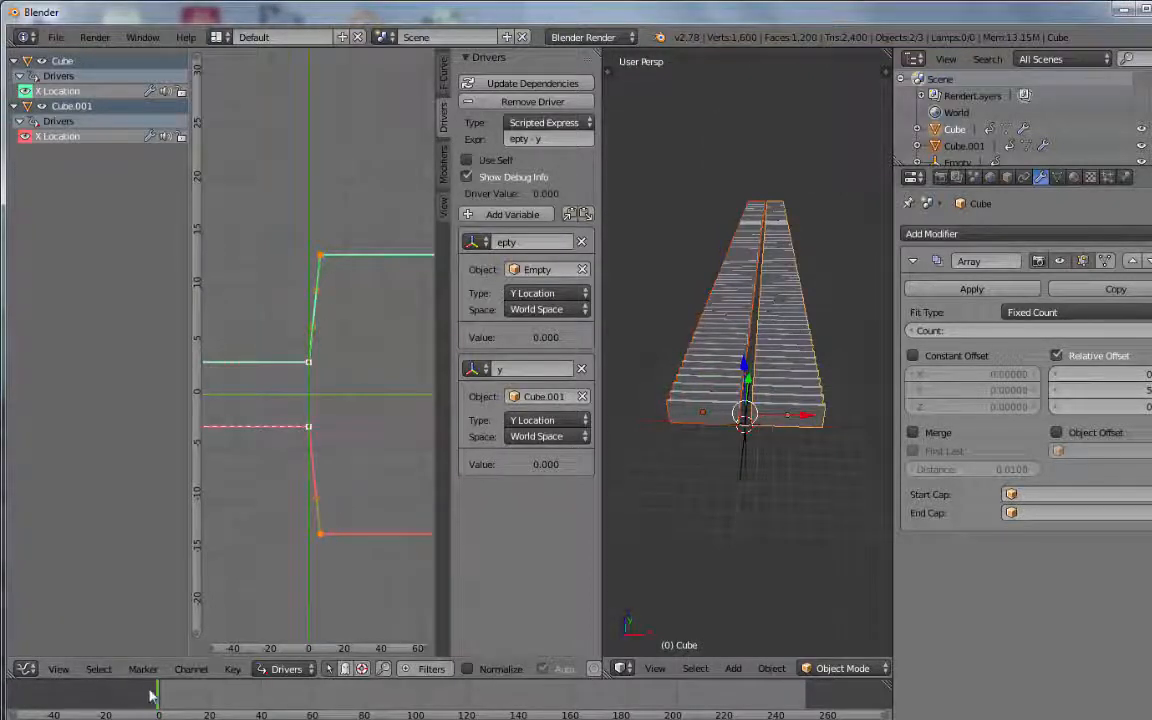
mouse_move(162, 695)
left_mouse_down()
mouse_move(243, 693)
mouse_move(134, 692)
mouse_move(242, 693)
mouse_move(160, 695)
left_mouse_up()
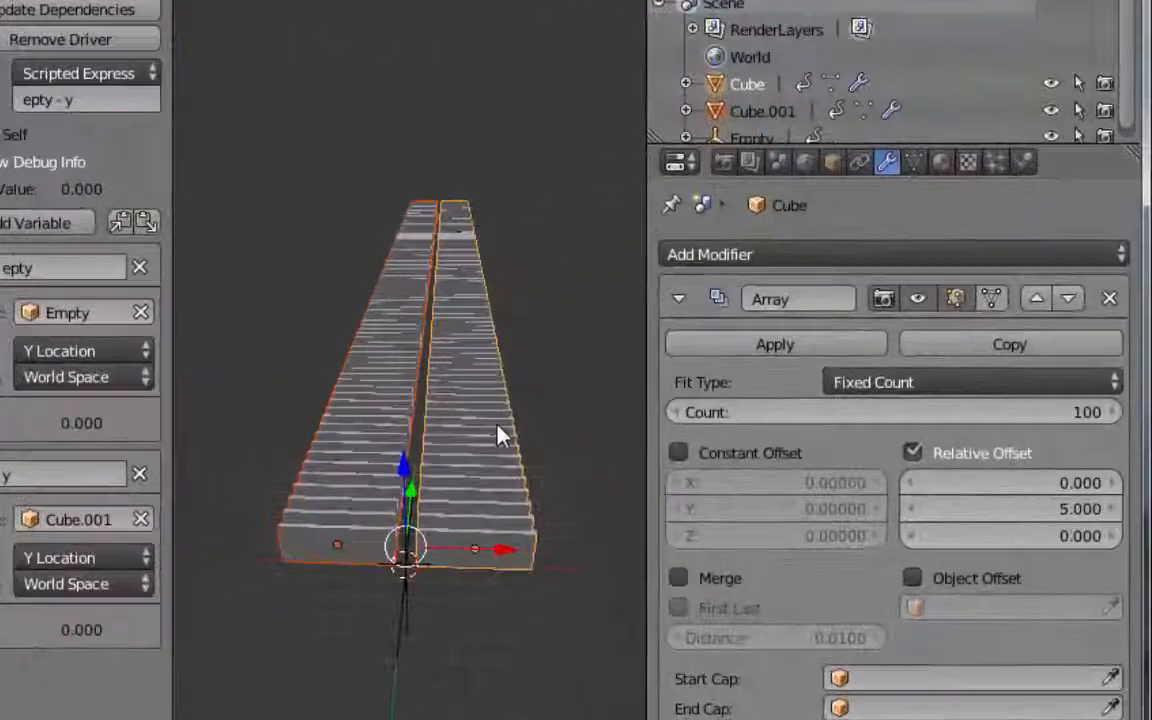
Step: Apply the Array modifier on the original row Cube and separate its mesh by loose parts into individual plates
right_click(500, 435)
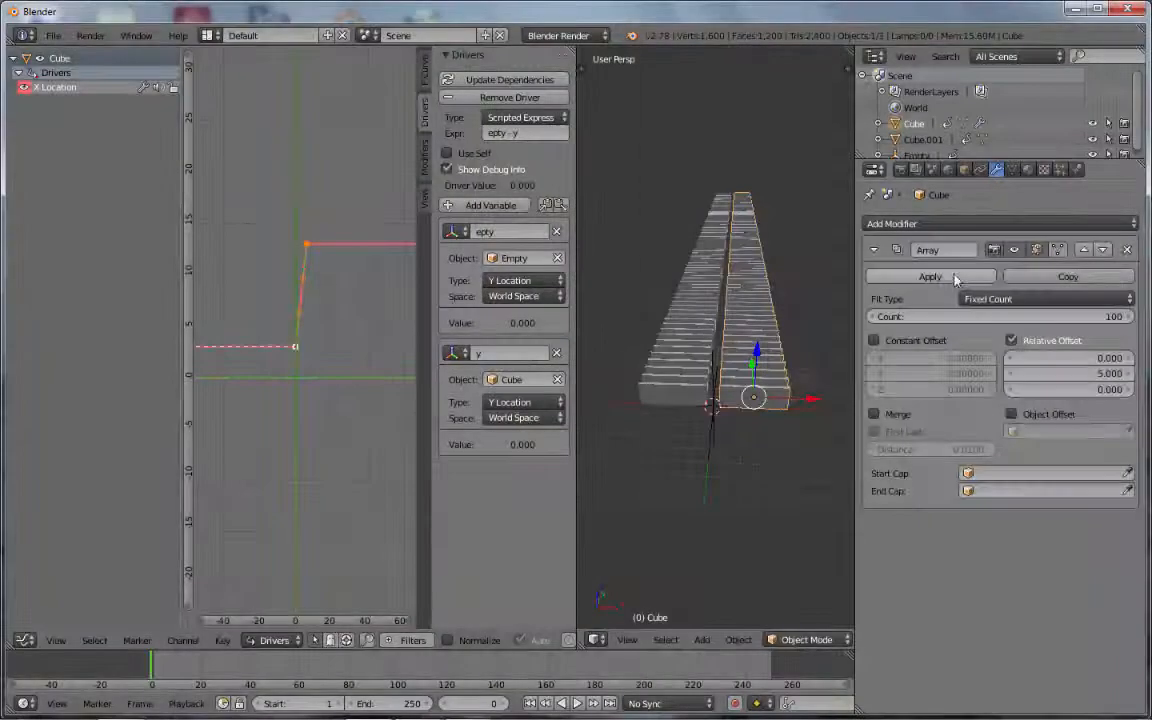
left_click(778, 346)
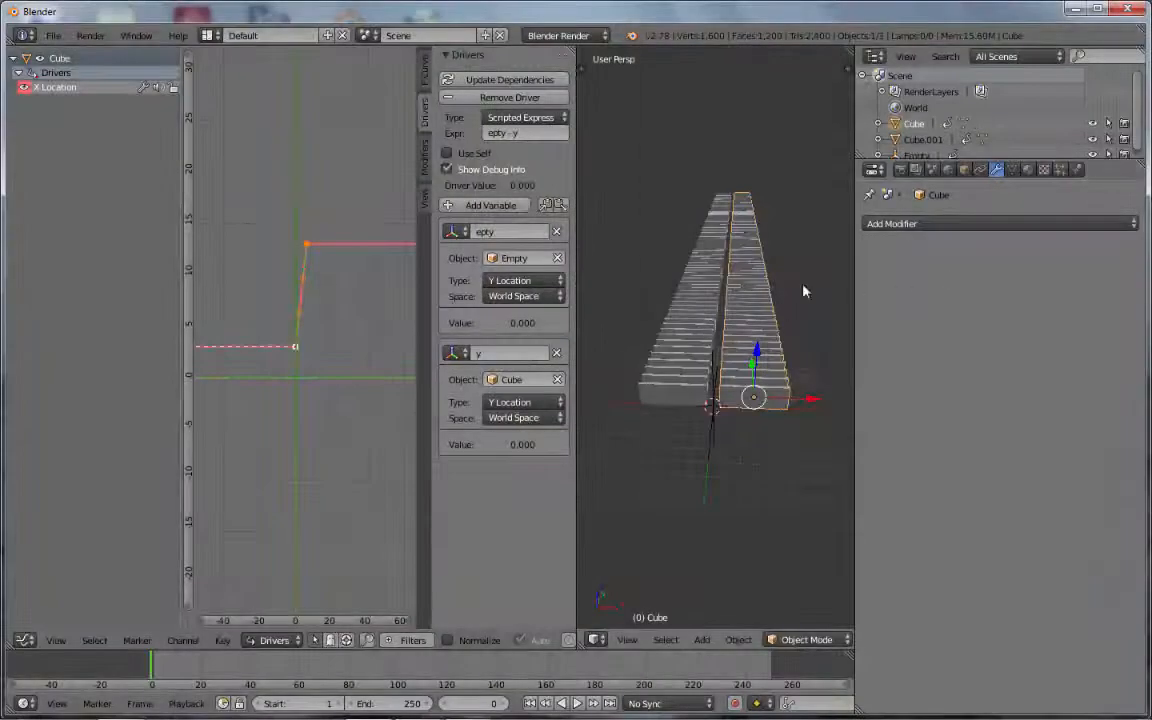
key("Tab")
key("p")
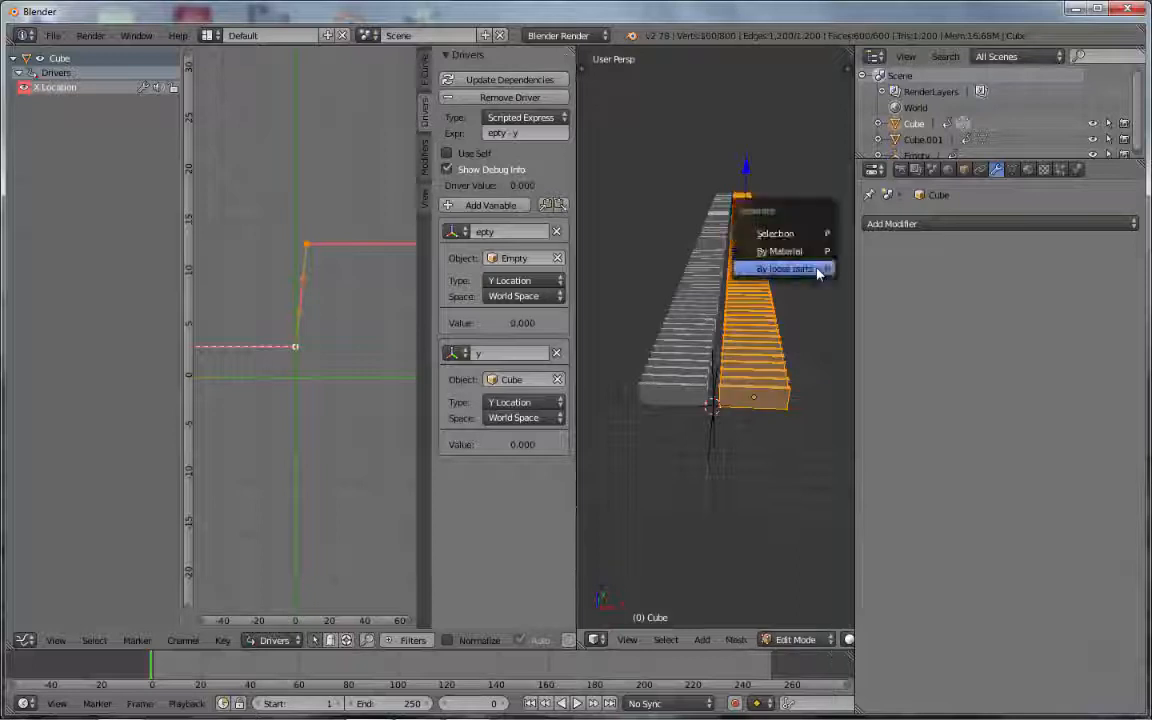
left_click(795, 266)
key("Tab")
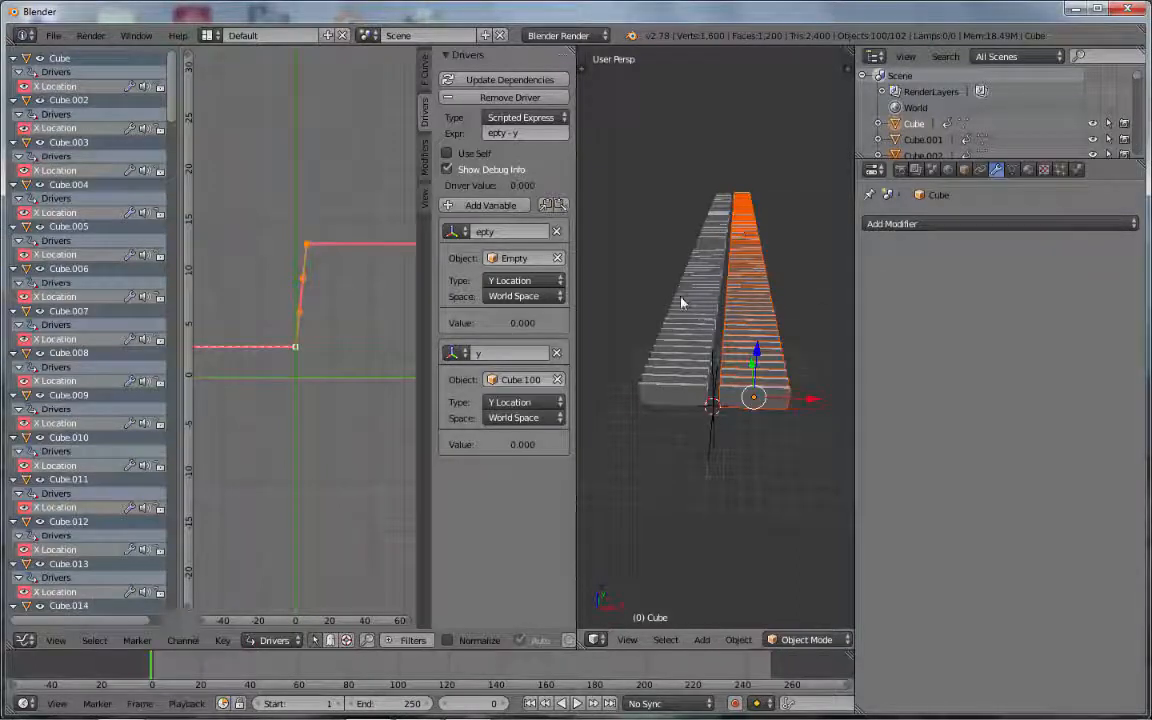
Step: Separate the duplicate row Cube.001 by loose parts into individual plates
right_click(680, 303)
key("Tab")
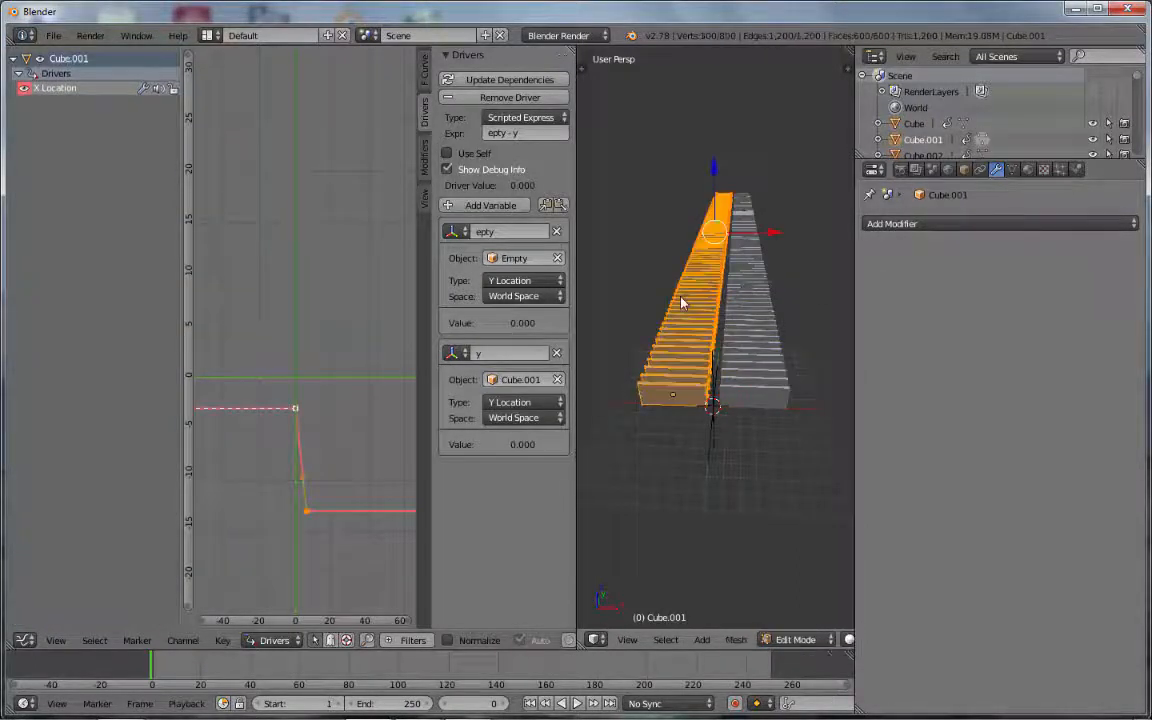
key("p")
left_click(652, 306)
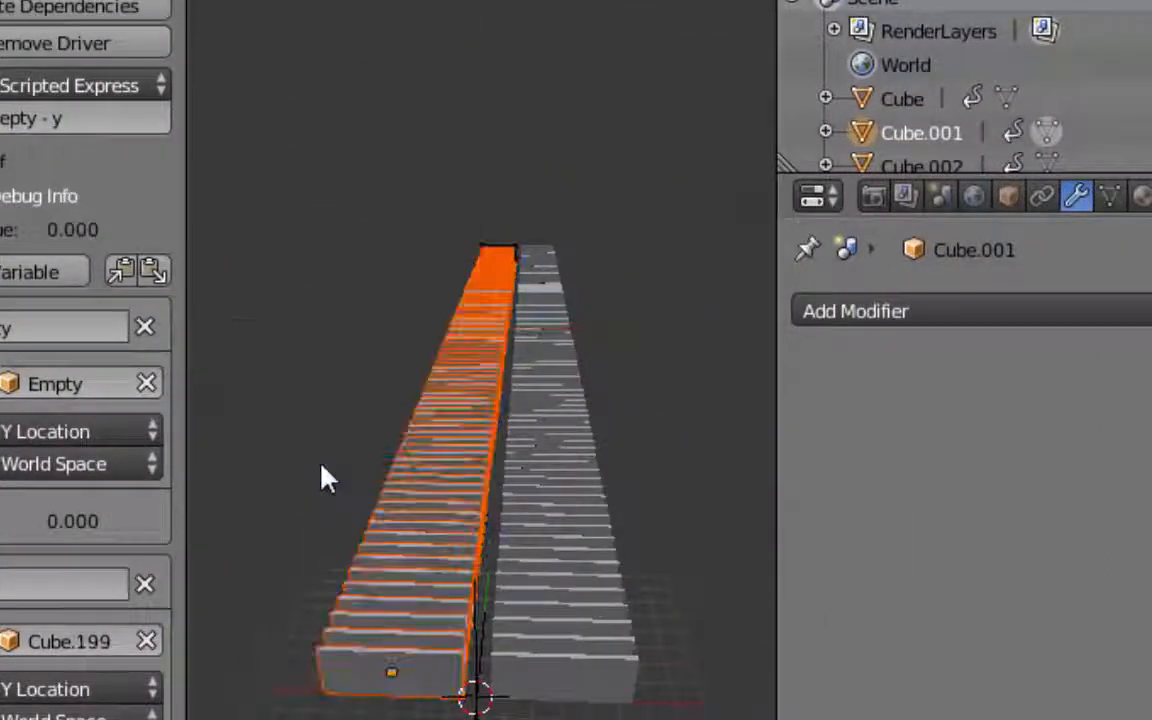
key("Tab")
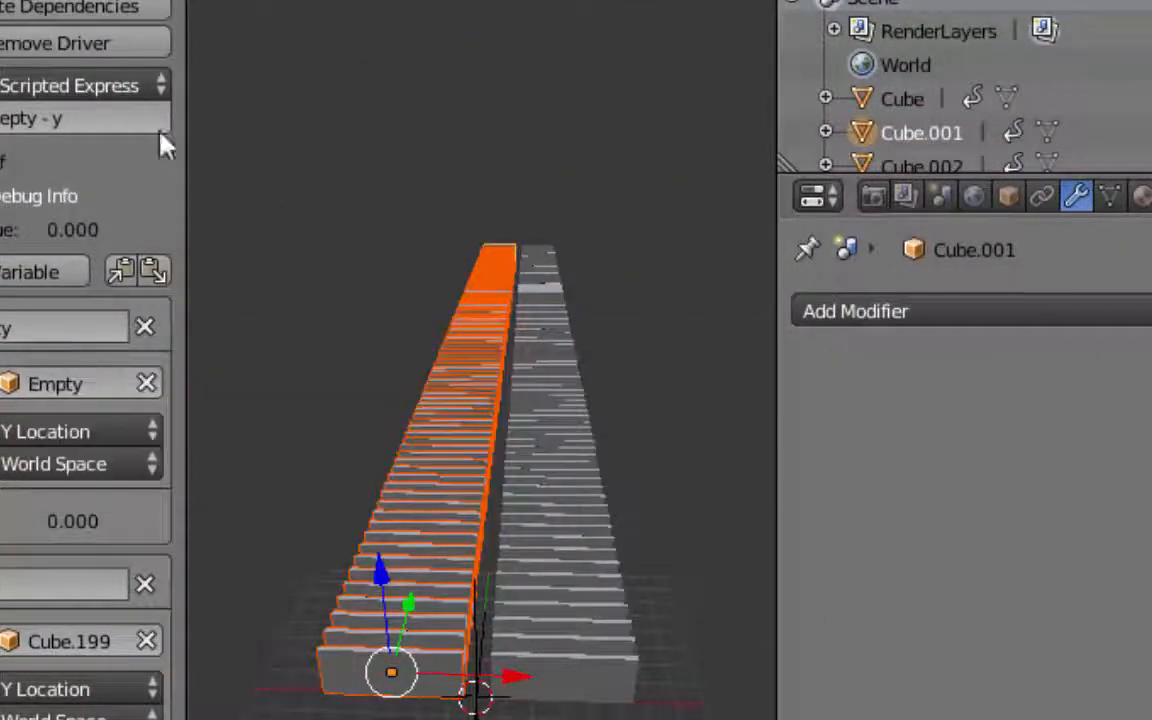
Step: Set the origins of the duplicate row's separated plates with Origin to Geometry
key("t")
left_click(304, 380)
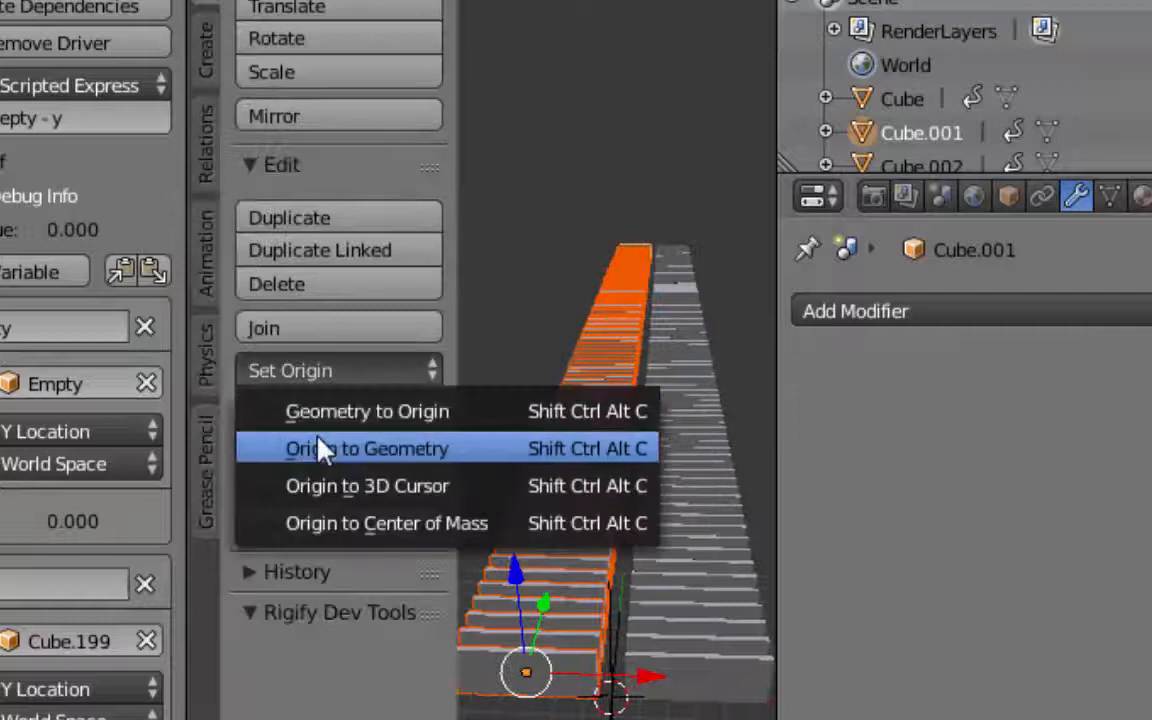
left_click(321, 447)
Step: Select all plates of the original row, set their origins with Origin to Geometry, and clear the selection
middle_click_drag(480, 480, 690, 719)
key("a")
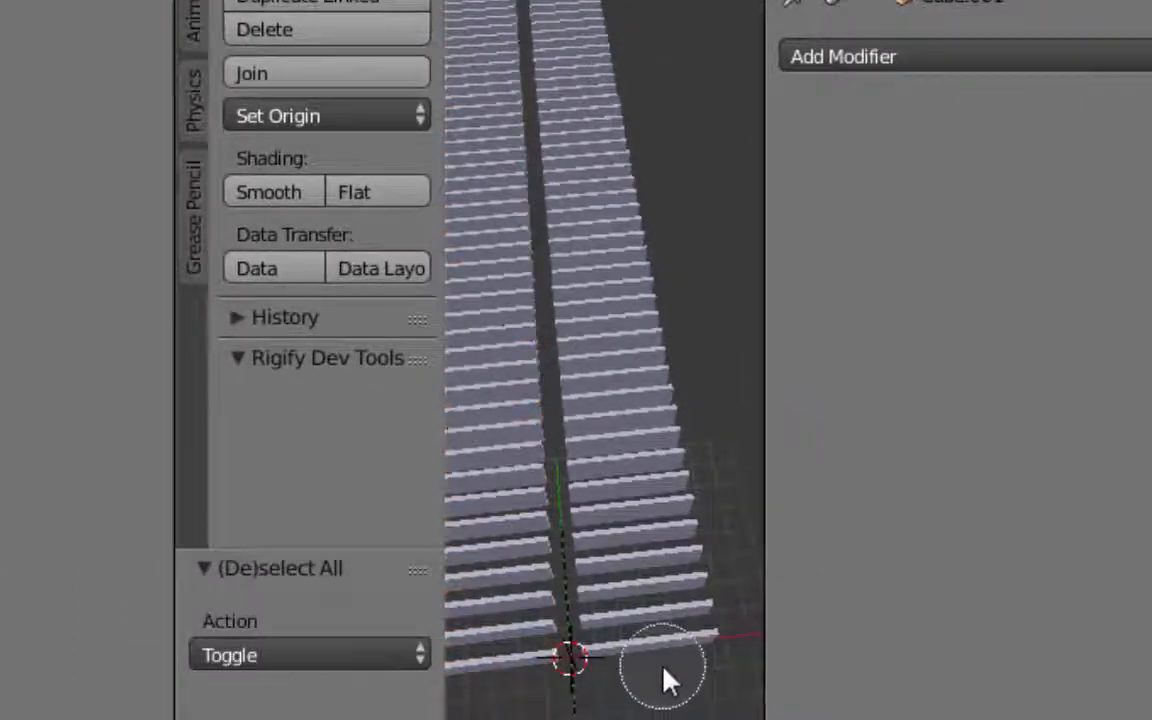
right_click(660, 645)
key("Tab")
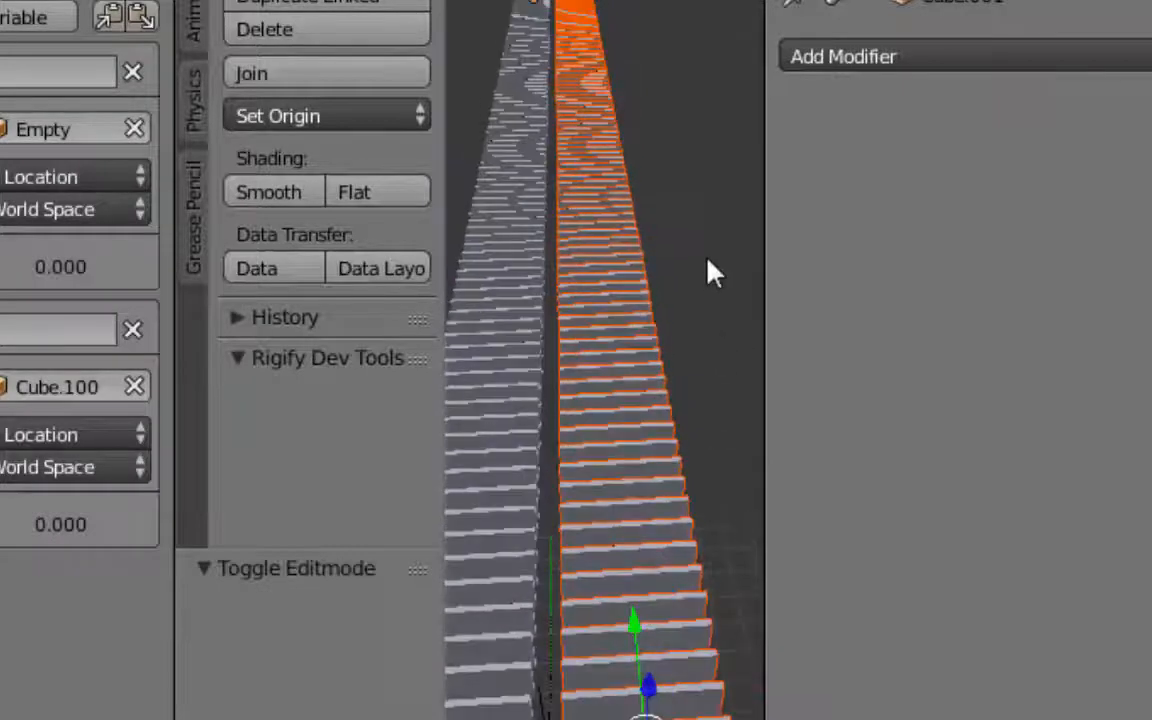
left_click(362, 133)
left_click(368, 196)
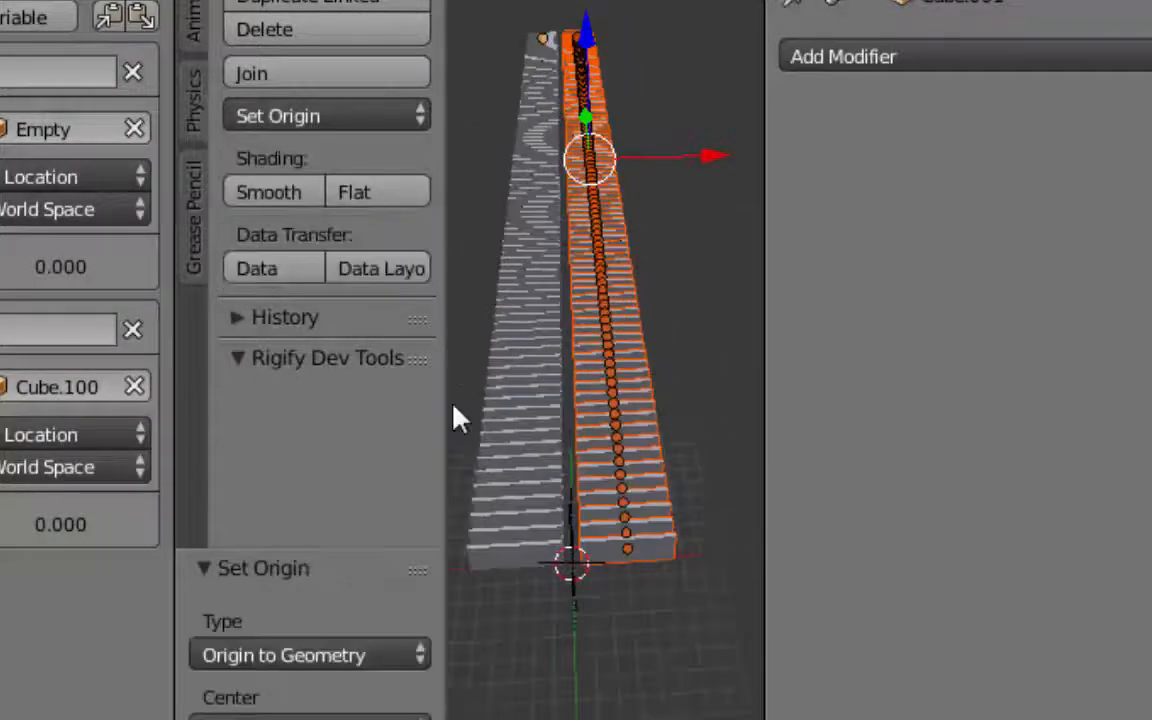
key("t")
key("a")
Step: Scrub the timeline to check how the separated plates open one after another, ending back at frame 1
middle_click_drag(535, 535, 446, 586)
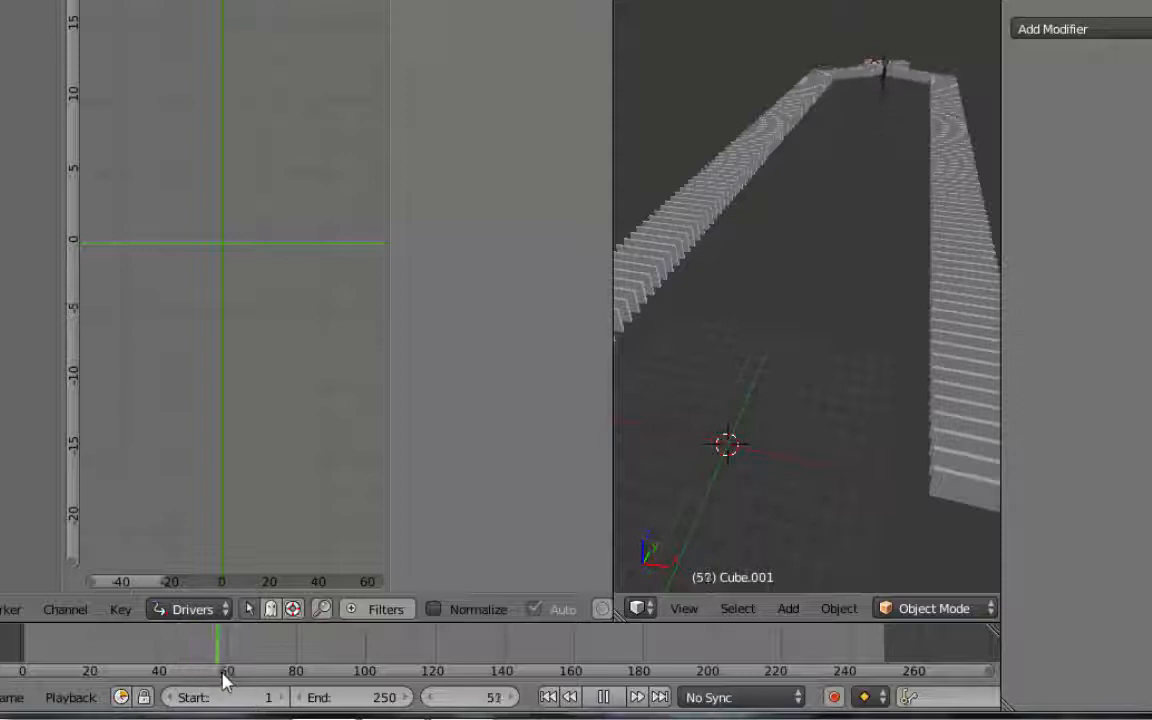
left_click_drag(226, 637, 27, 668)
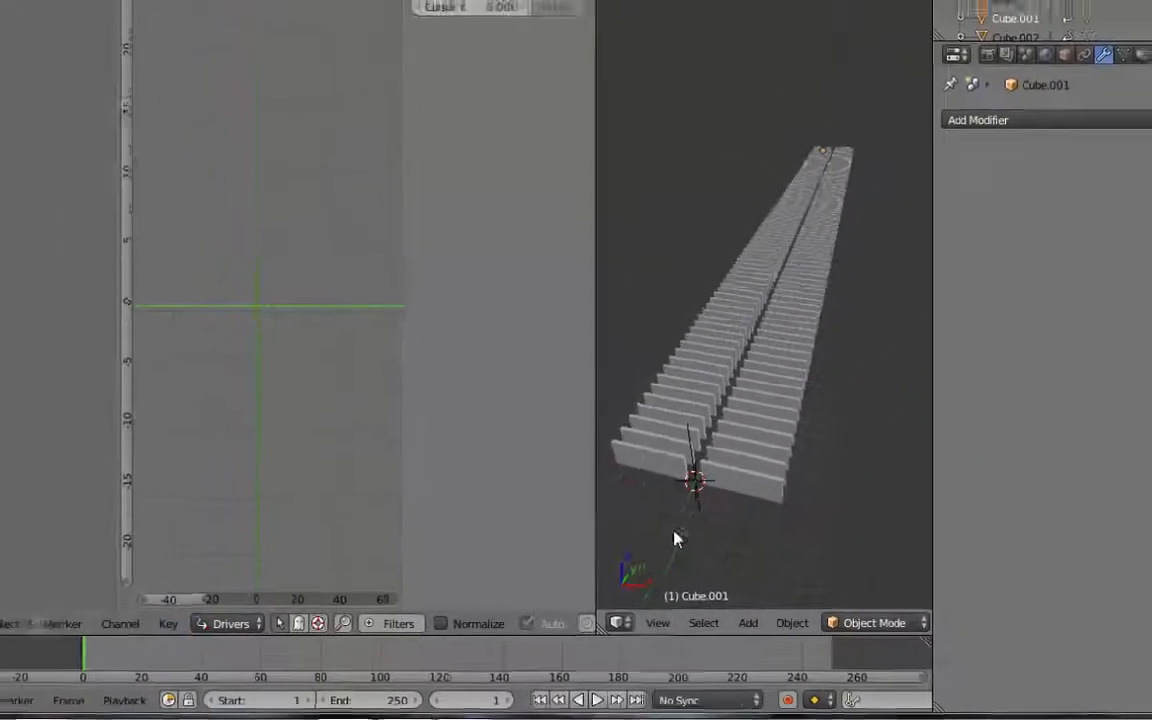
middle_click_drag(705, 511, 833, 332, "shift")
scroll(833, 332, "up", 1)
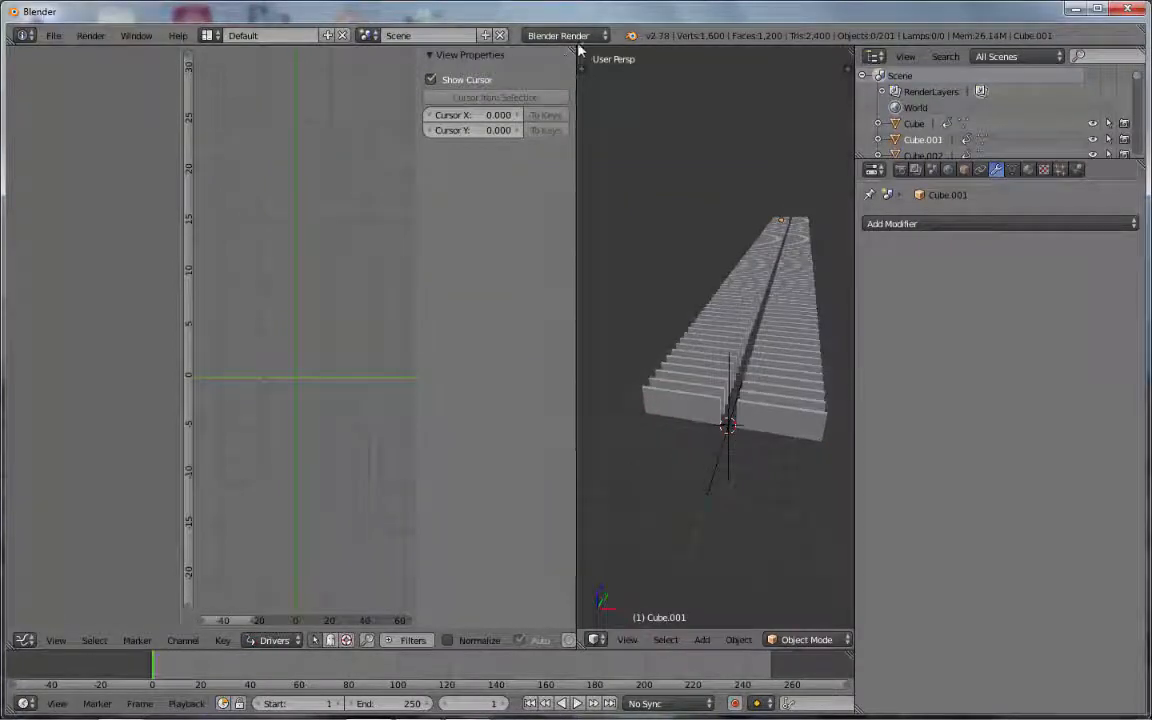
Step: Join the Graph Editor and 3D View areas into one large area showing the 3D View
left_click_drag(579, 51, 647, 93)
left_click(24, 640)
left_click(40, 620)
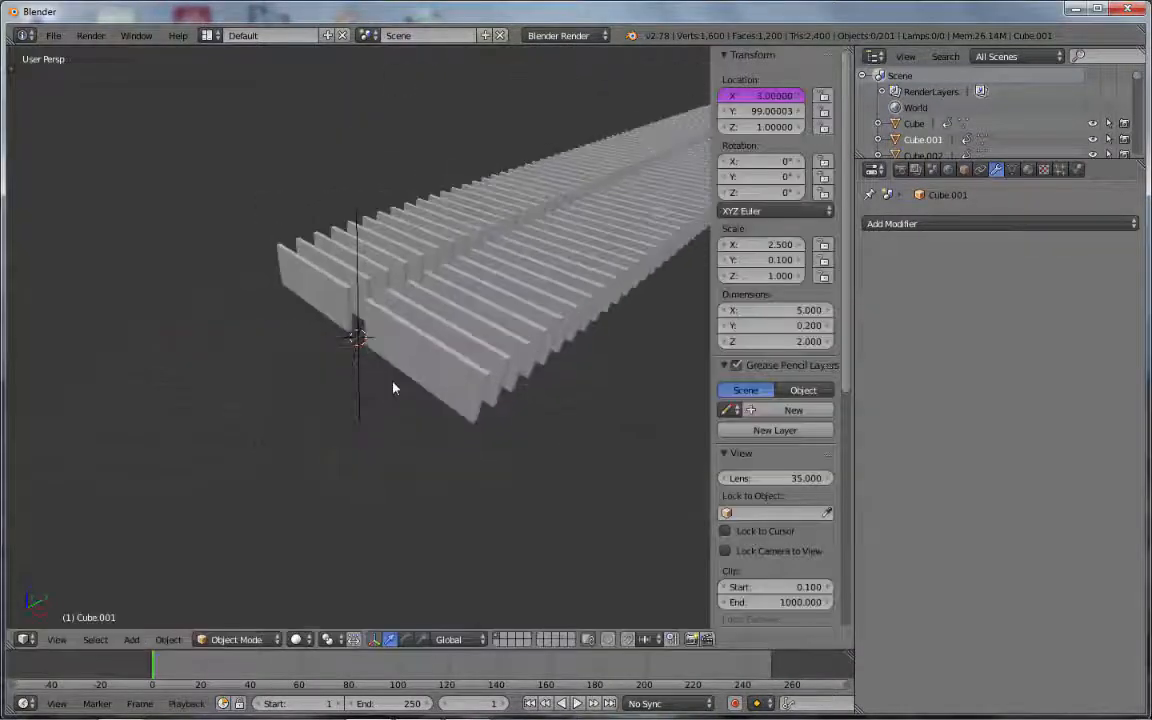
Step: View the plates from the front of the rows in the enlarged 3D View and scrub the timeline to preview the opening
middle_click_drag(394, 375, 520, 401)
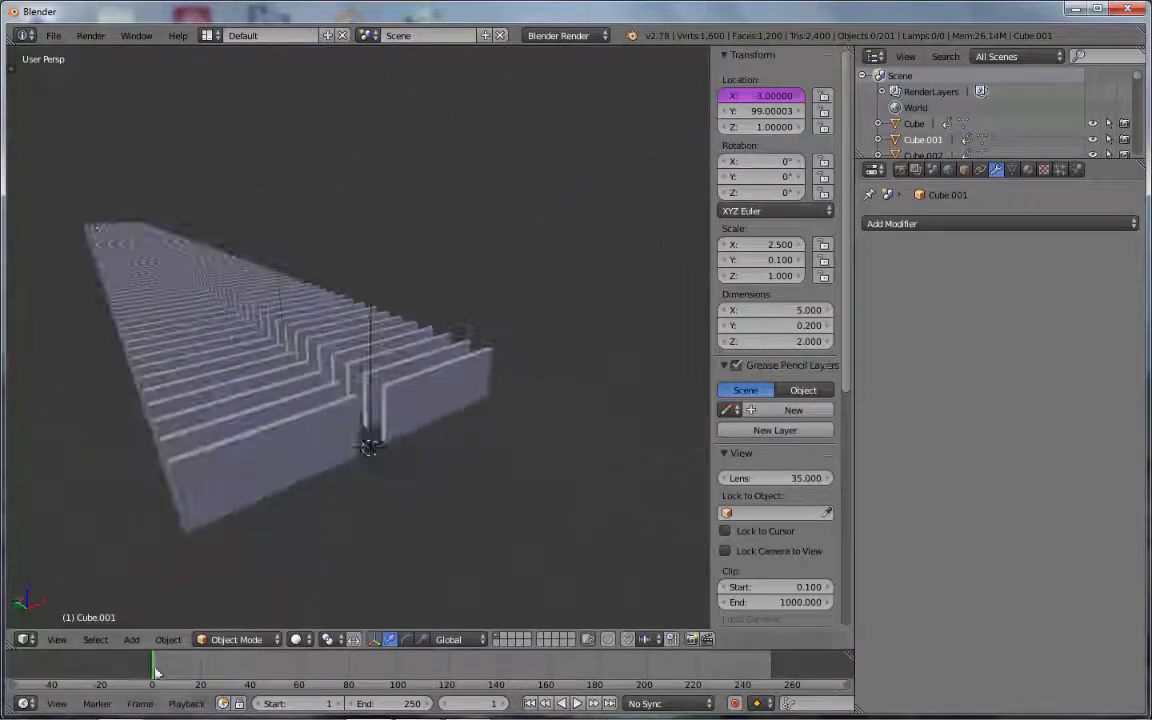
left_click_drag(155, 672, 125, 695)
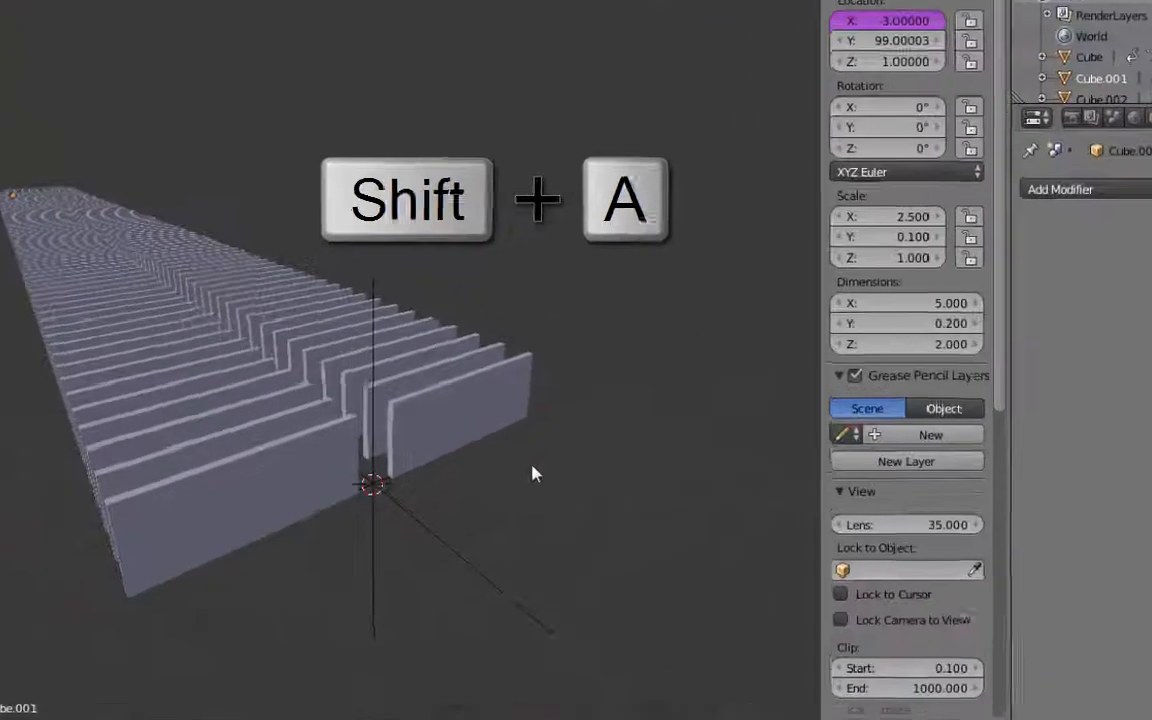
Step: Add a UV sphere at the 3D cursor in front of the plate rows
key("shift+a")
mouse_move(492, 438)
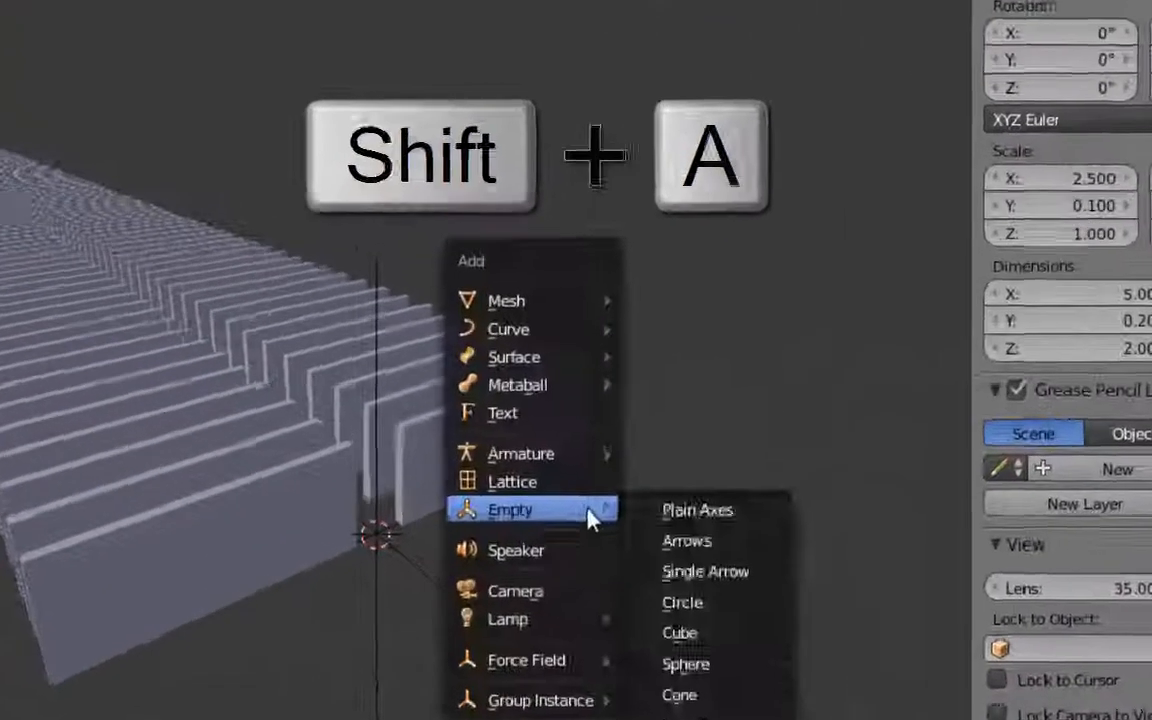
mouse_move(574, 310)
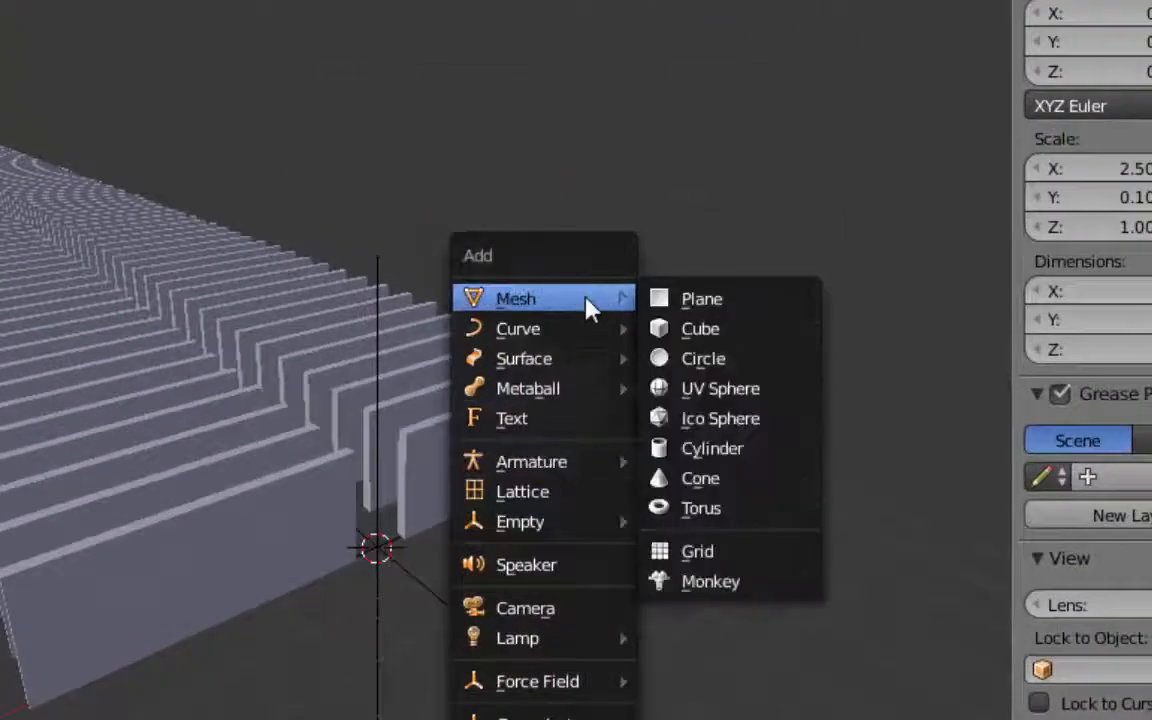
left_click(706, 395)
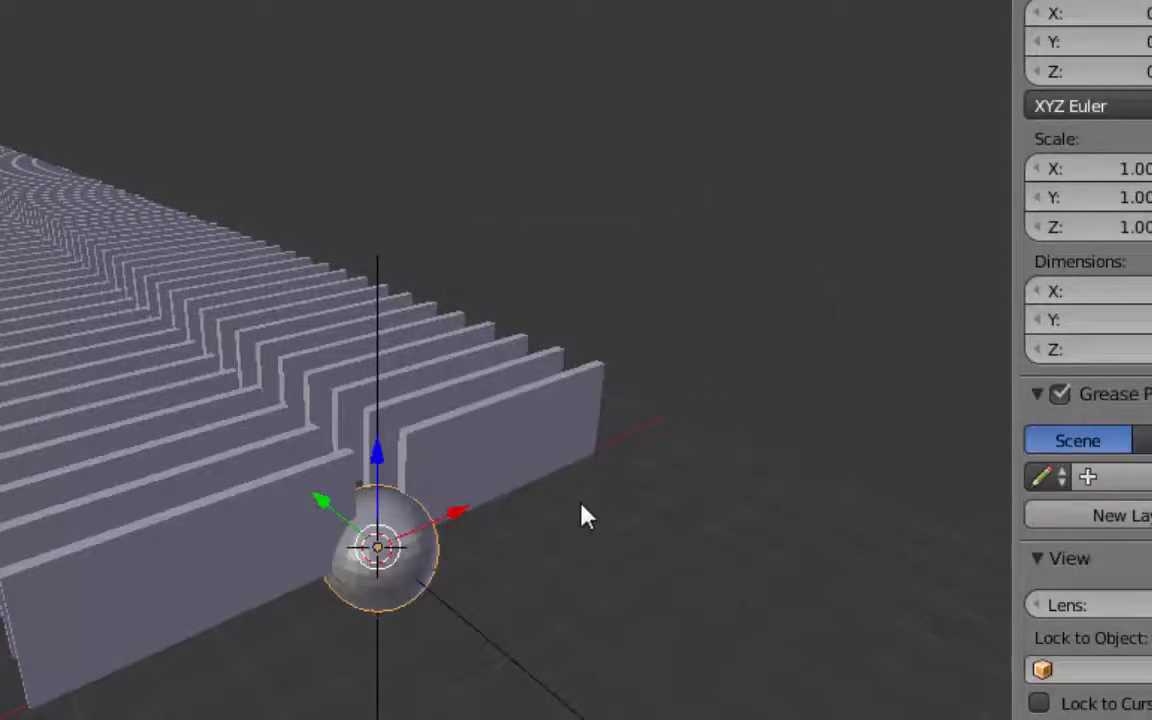
Step: Raise the sphere 1 unit along Z and scale it uniformly to about 1.351
middle_click_drag(583, 515, 518, 454)
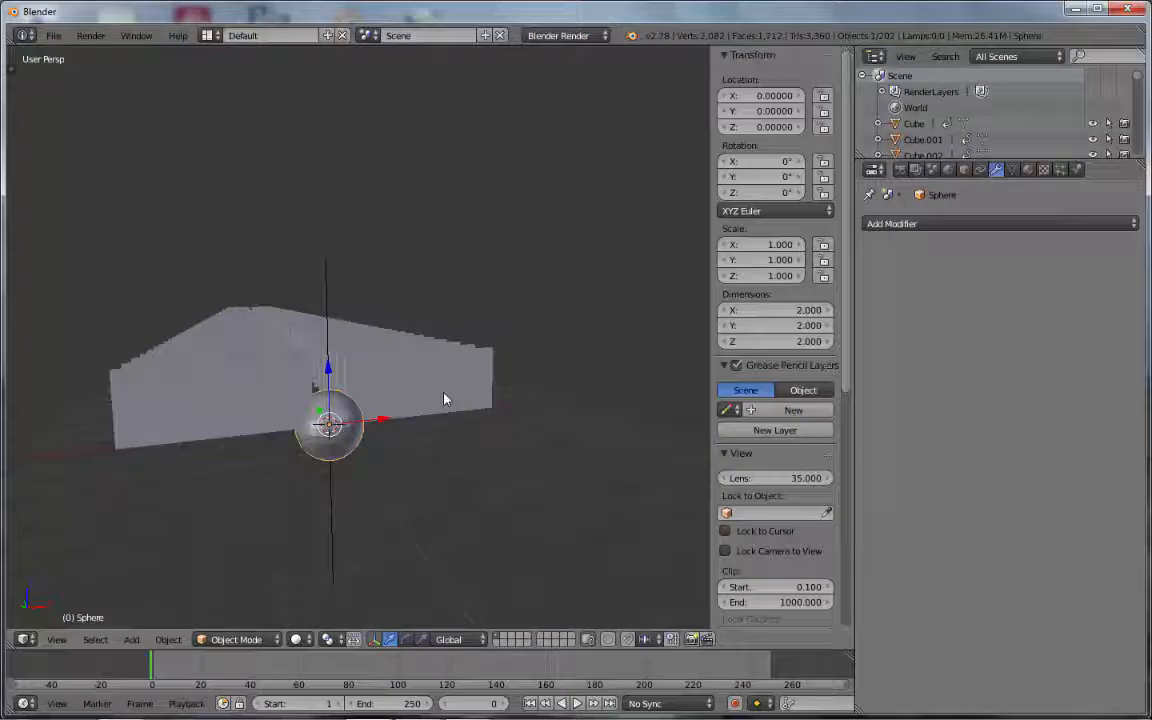
key("g")
key("z")
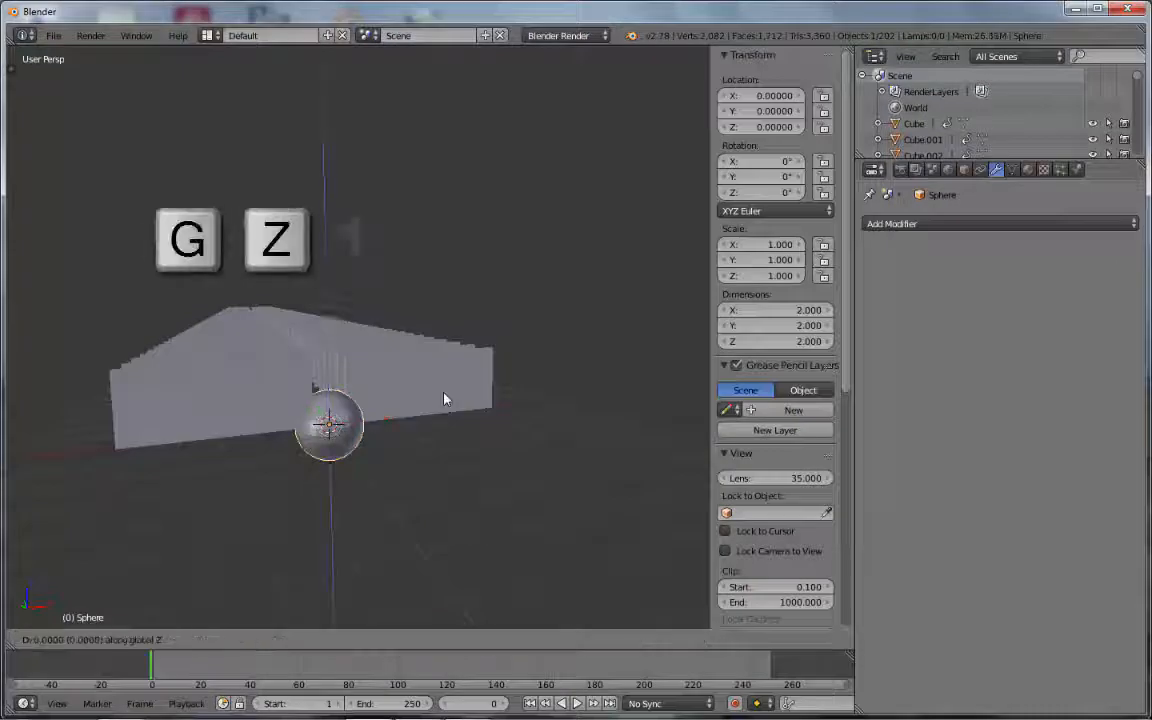
key("1")
key("Return")
key("s")
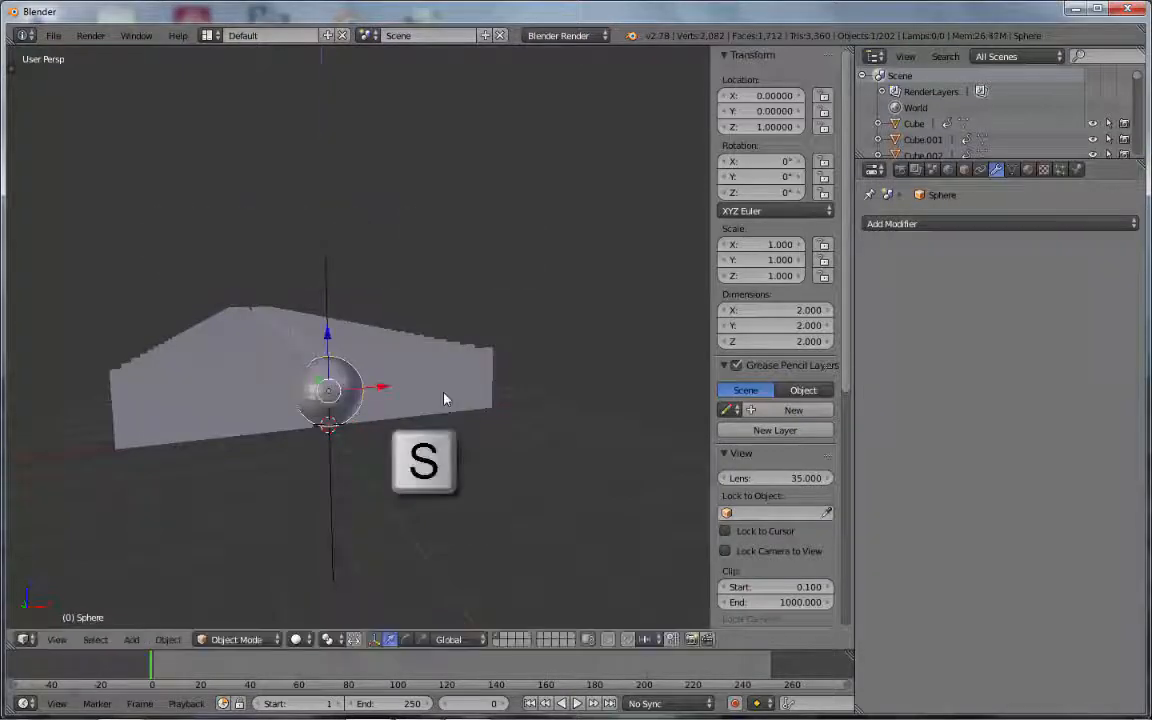
left_click(484, 401)
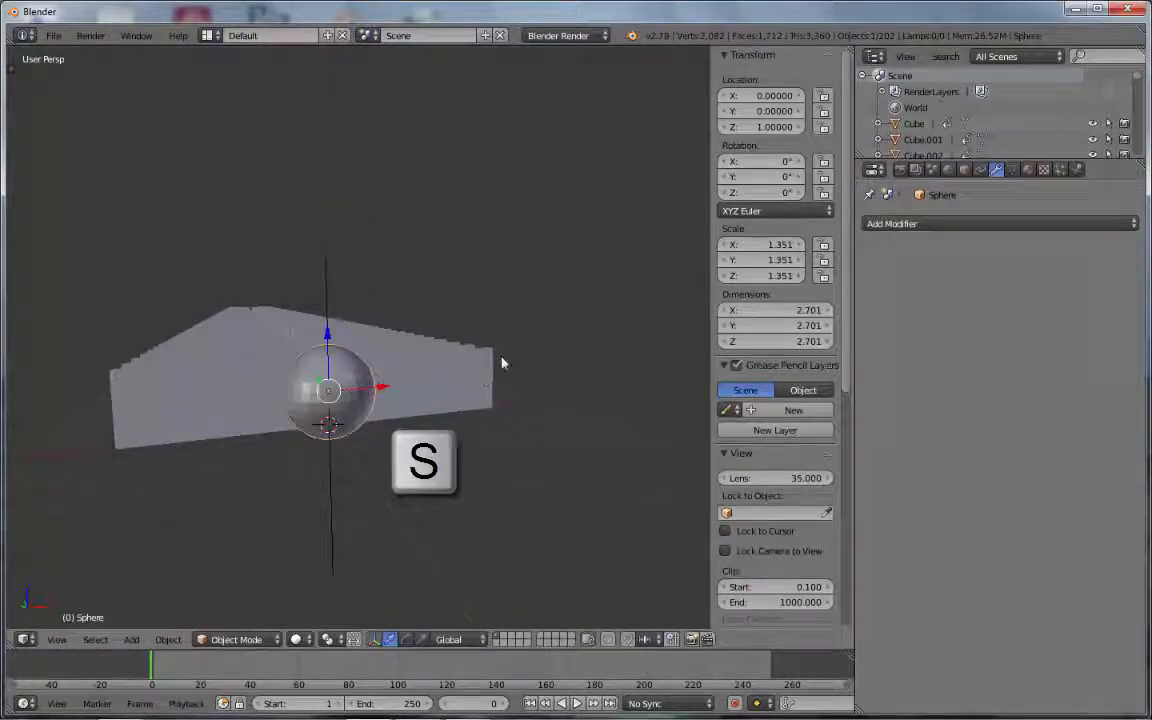
Step: Shade the sphere smooth and give it a Subdivision Surface modifier with 2 view subdivisions
key("t")
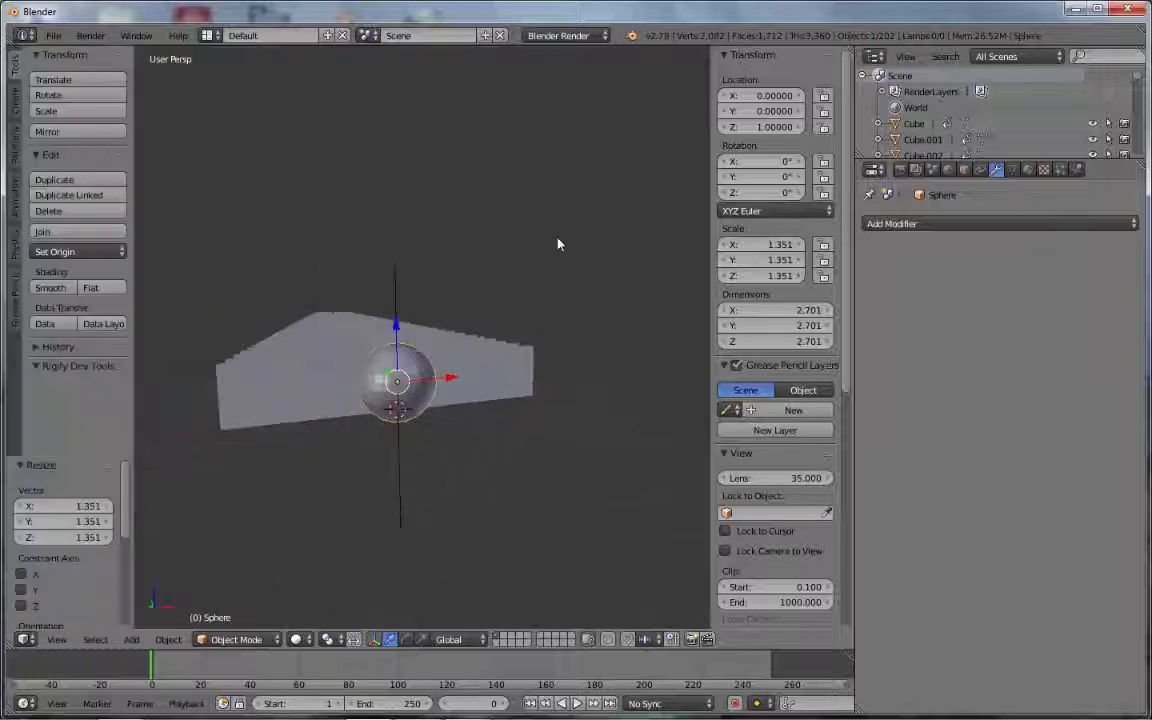
left_click(64, 289)
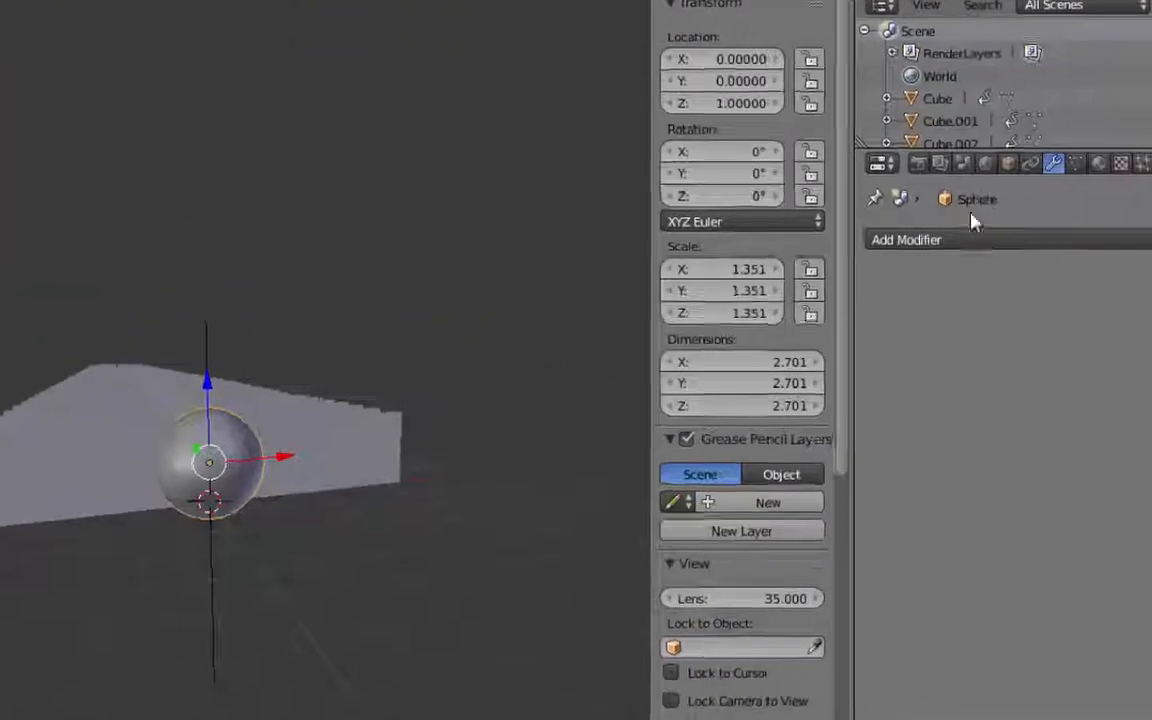
left_click(932, 226)
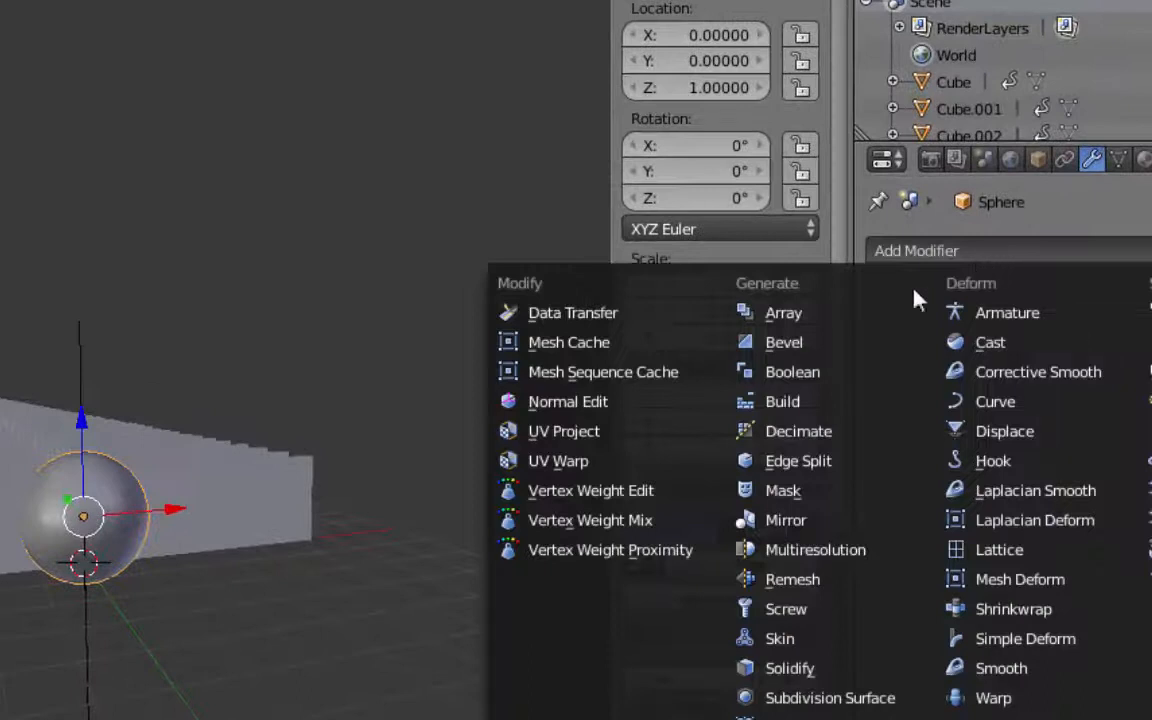
left_click(822, 704)
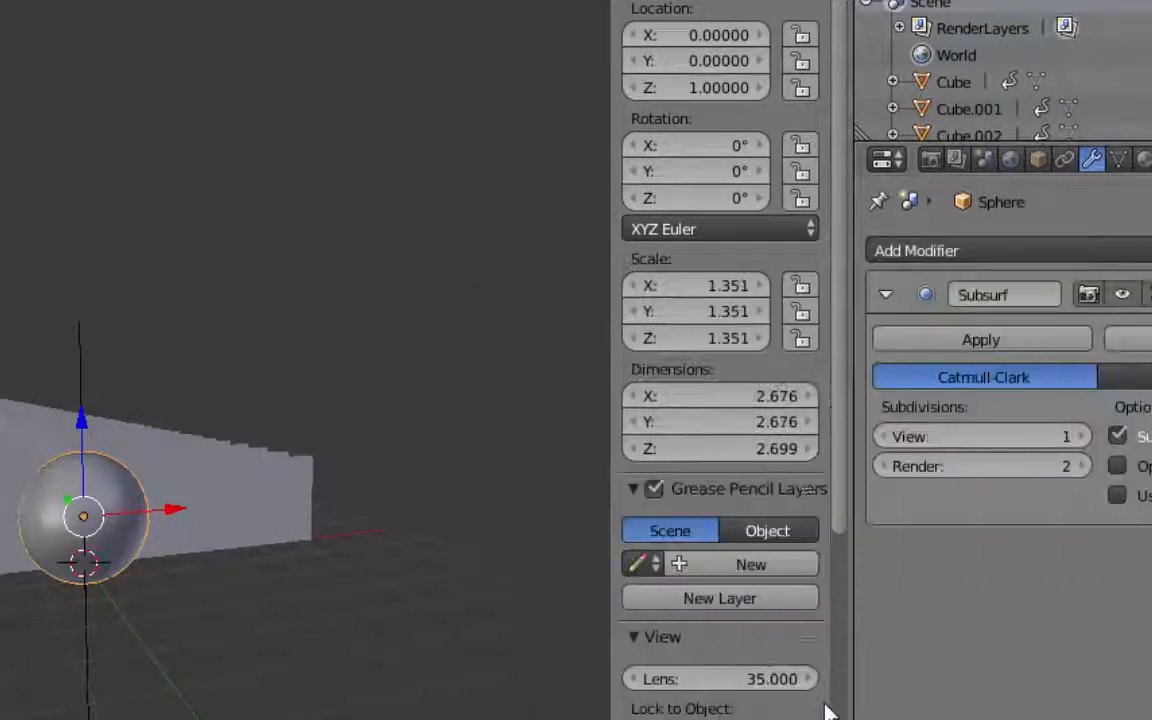
left_click(1084, 437)
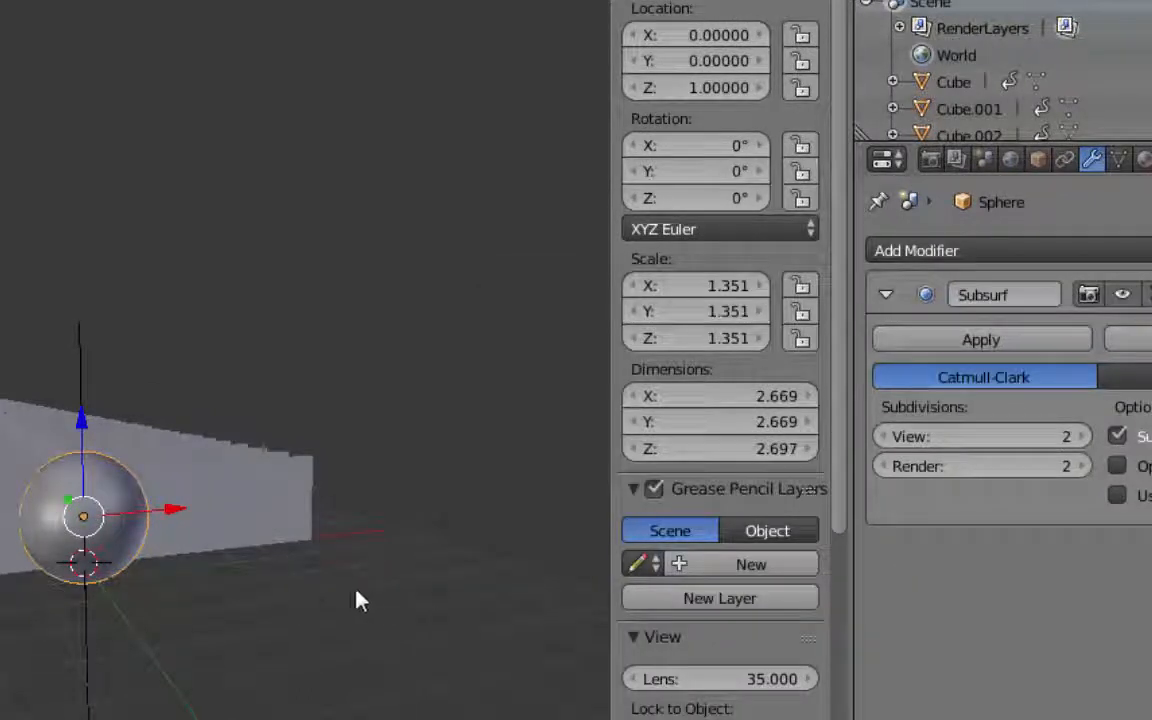
Step: Add a Child Of constraint to the sphere with Empty as its target
middle_click_drag(288, 470, 386, 699)
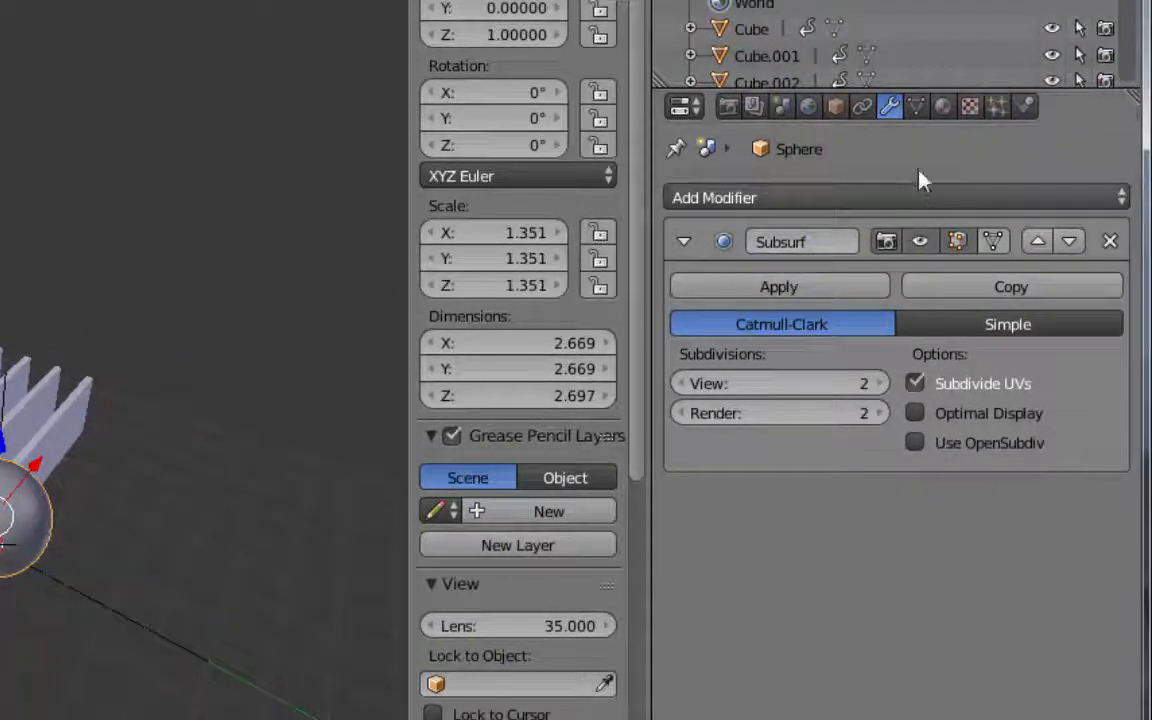
left_click(862, 107)
left_click(910, 198)
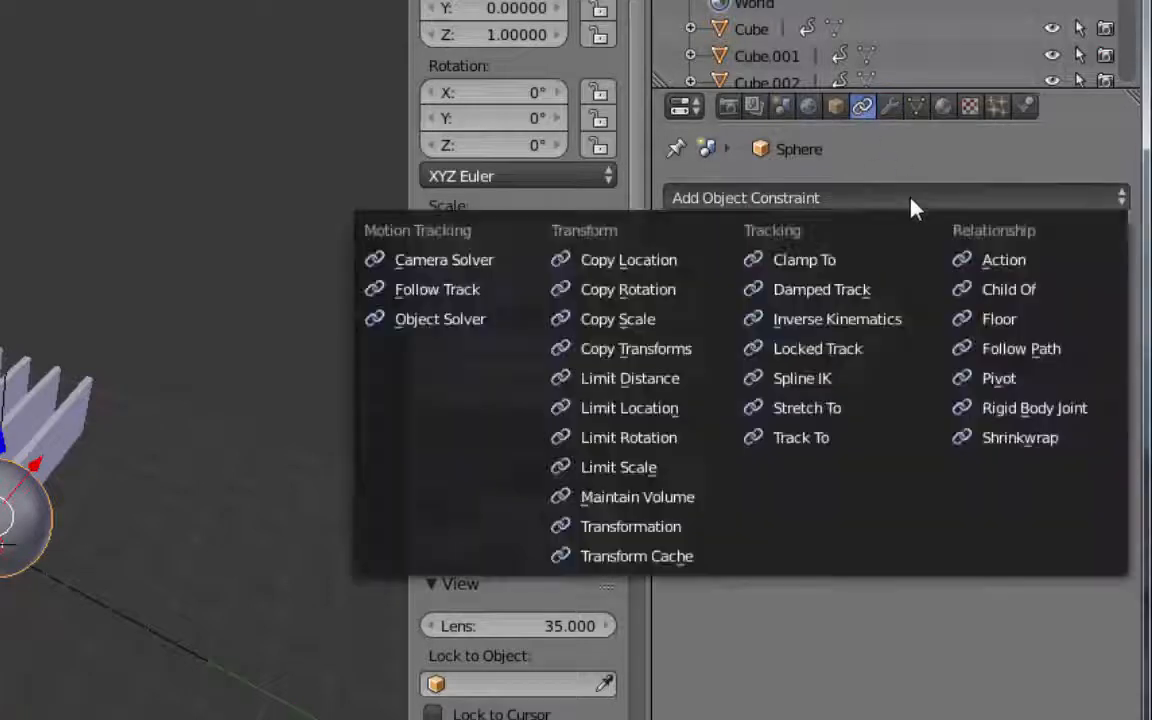
left_click(1043, 293)
left_click(888, 294)
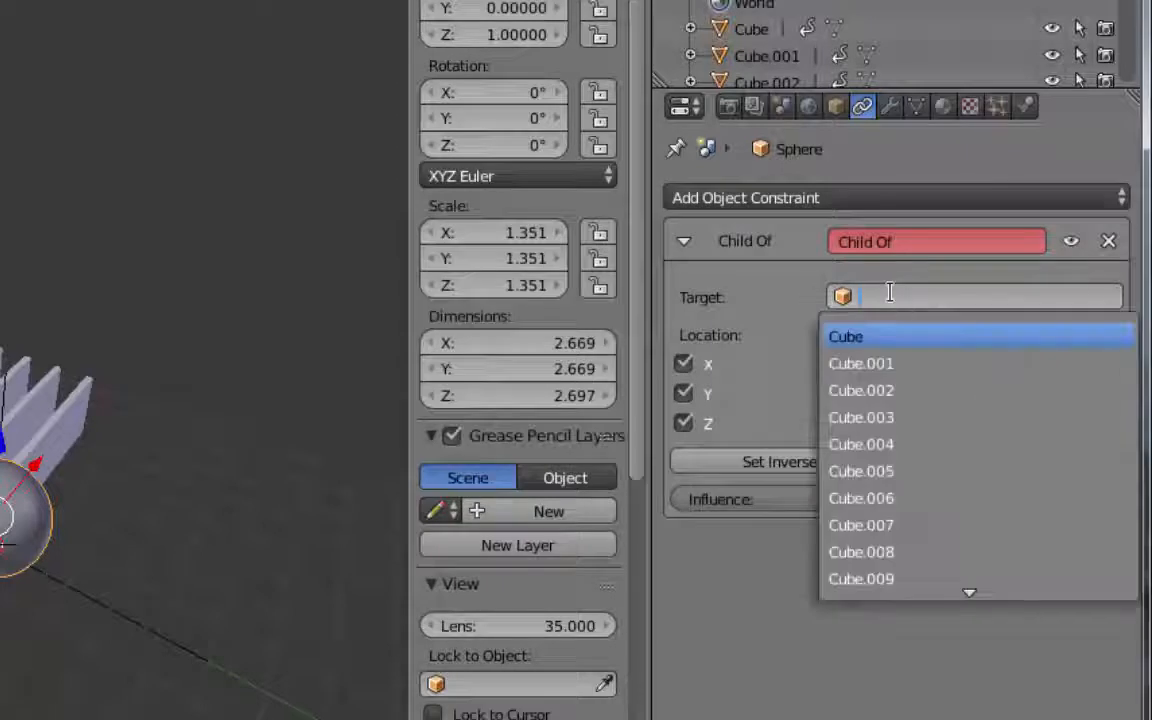
type("e")
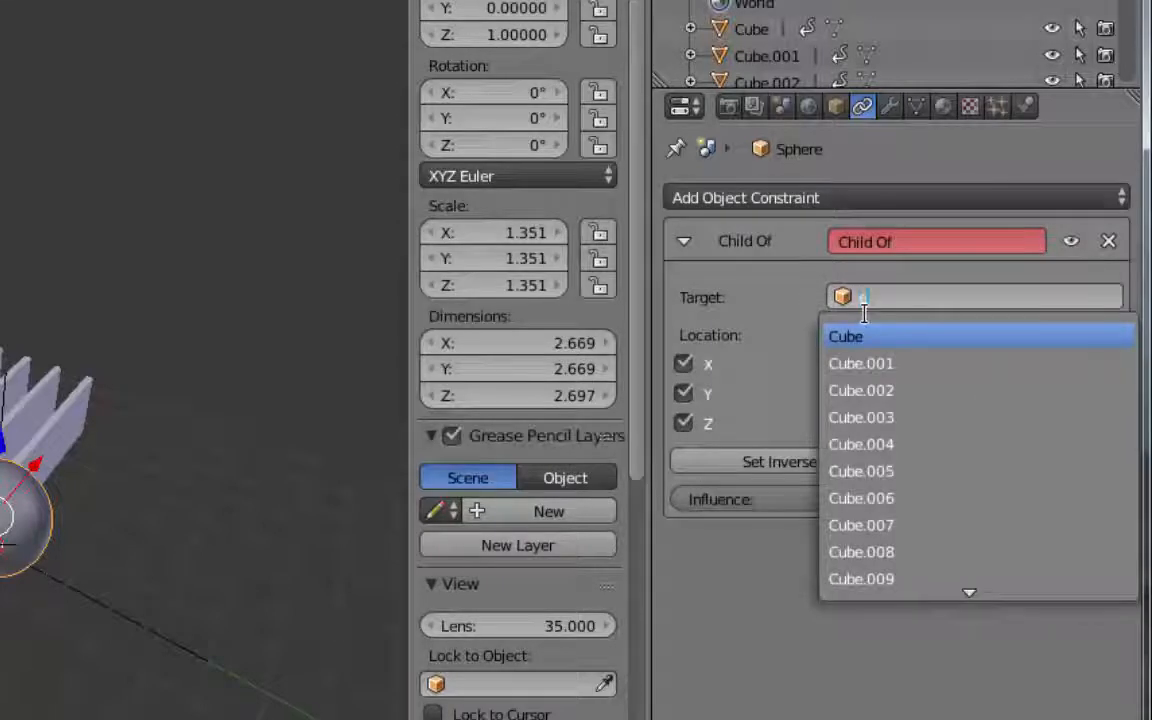
type("m")
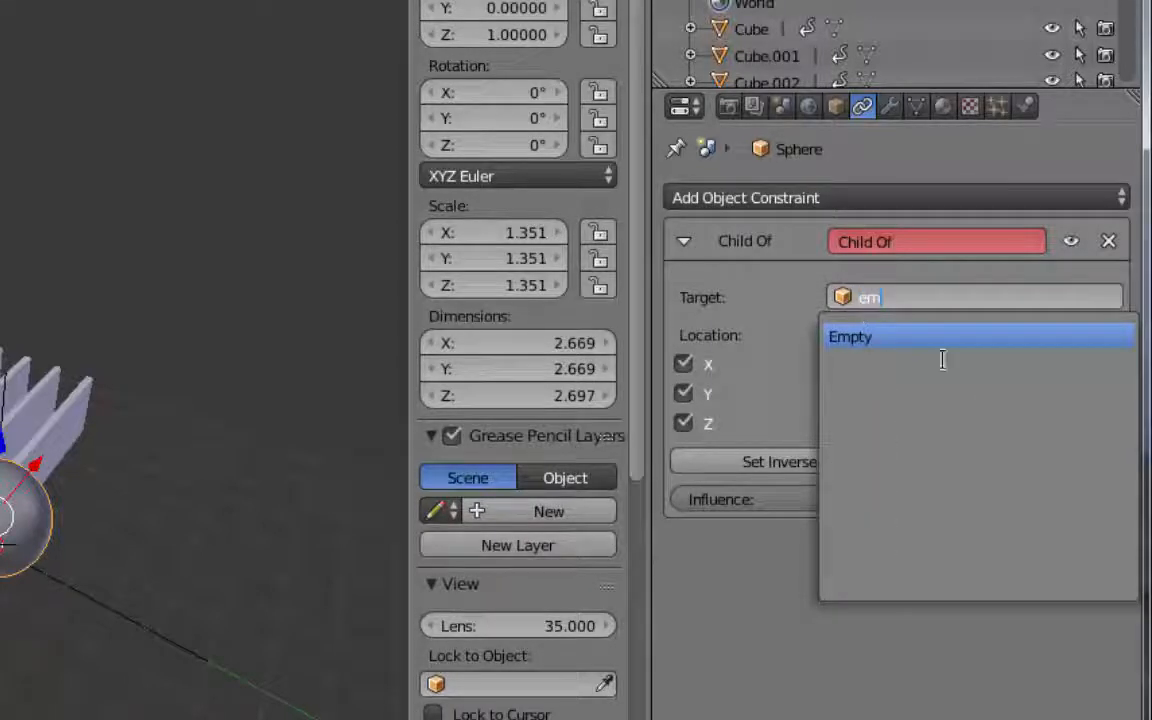
left_click(889, 337)
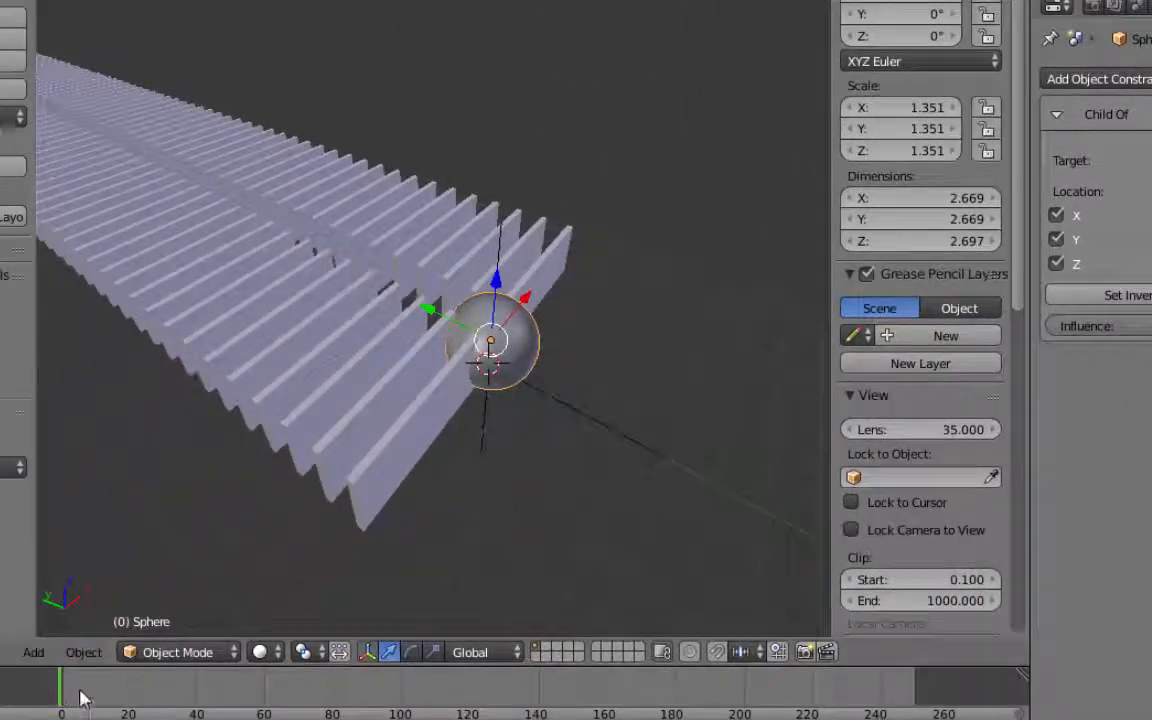
Step: Move the sphere along Y away from the plates, so it sits just in front of the first pair
mouse_move(62, 690)
left_mouse_down()
mouse_move(180, 690)
mouse_move(61, 690)
left_mouse_up()
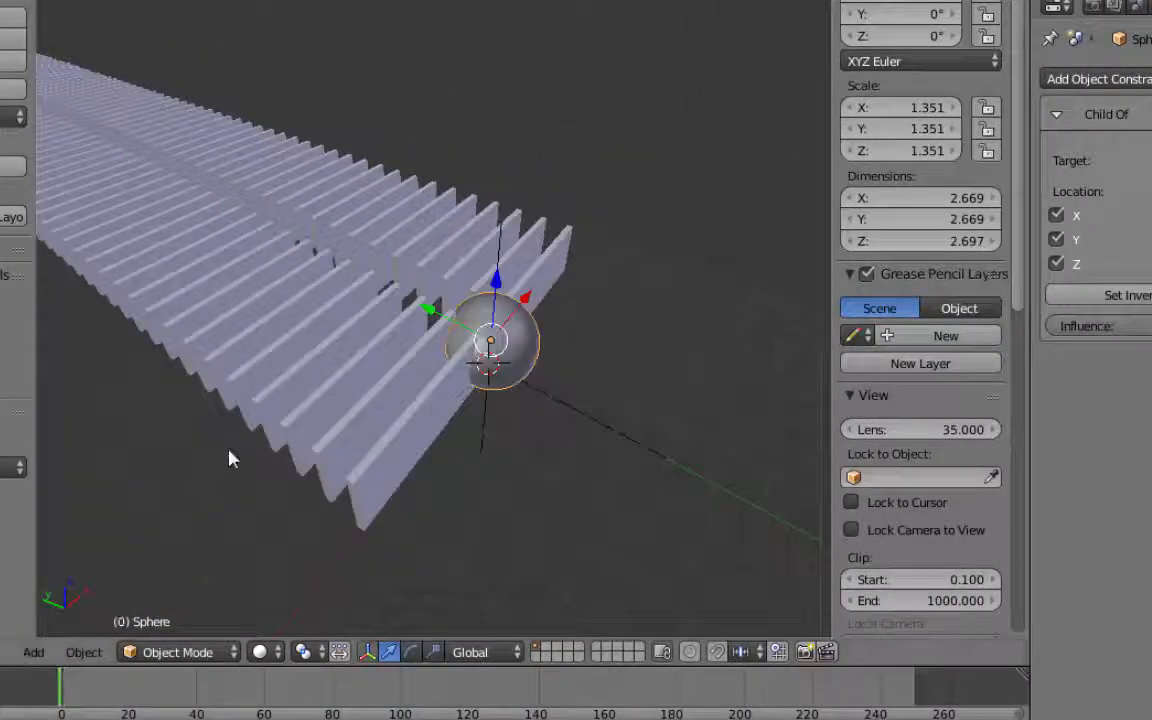
key("g")
key("y")
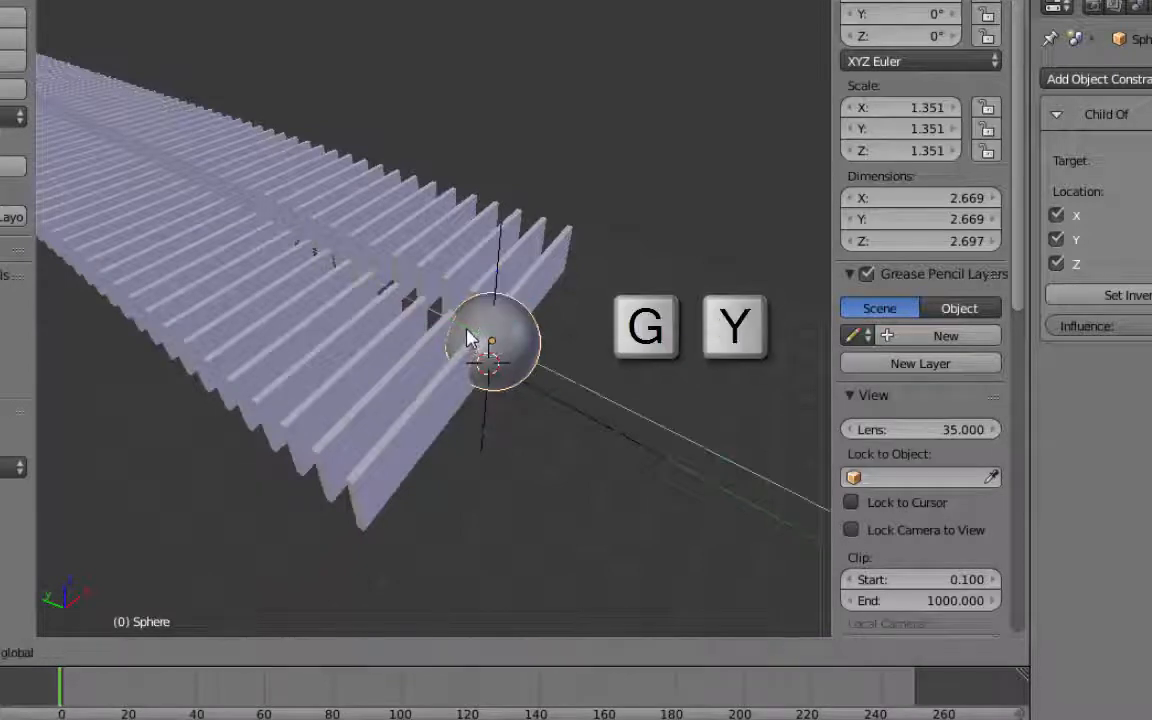
left_click(514, 380)
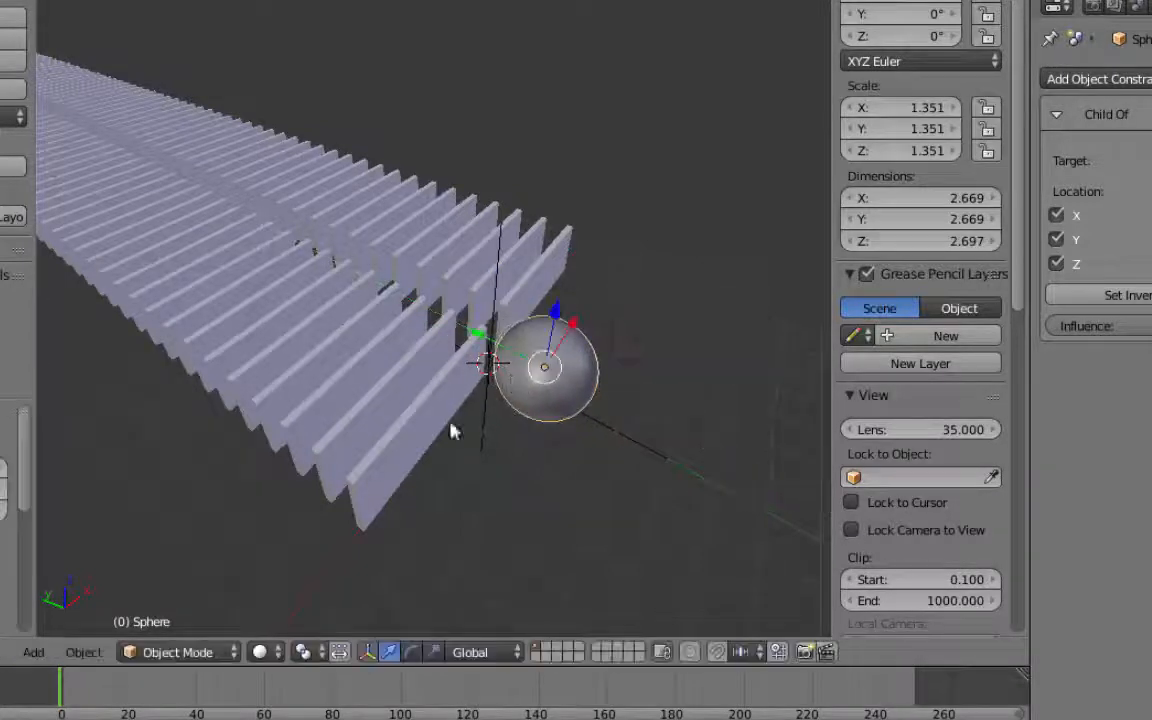
Step: Scrub the timeline forward and back to check the sphere's travel between the opening plates from different angles
left_click(110, 690)
left_click_drag(111, 694, 175, 700)
middle_click_drag(410, 420, 445, 352)
left_click_drag(175, 690, 33, 712)
middle_click_drag(210, 500, 478, 404)
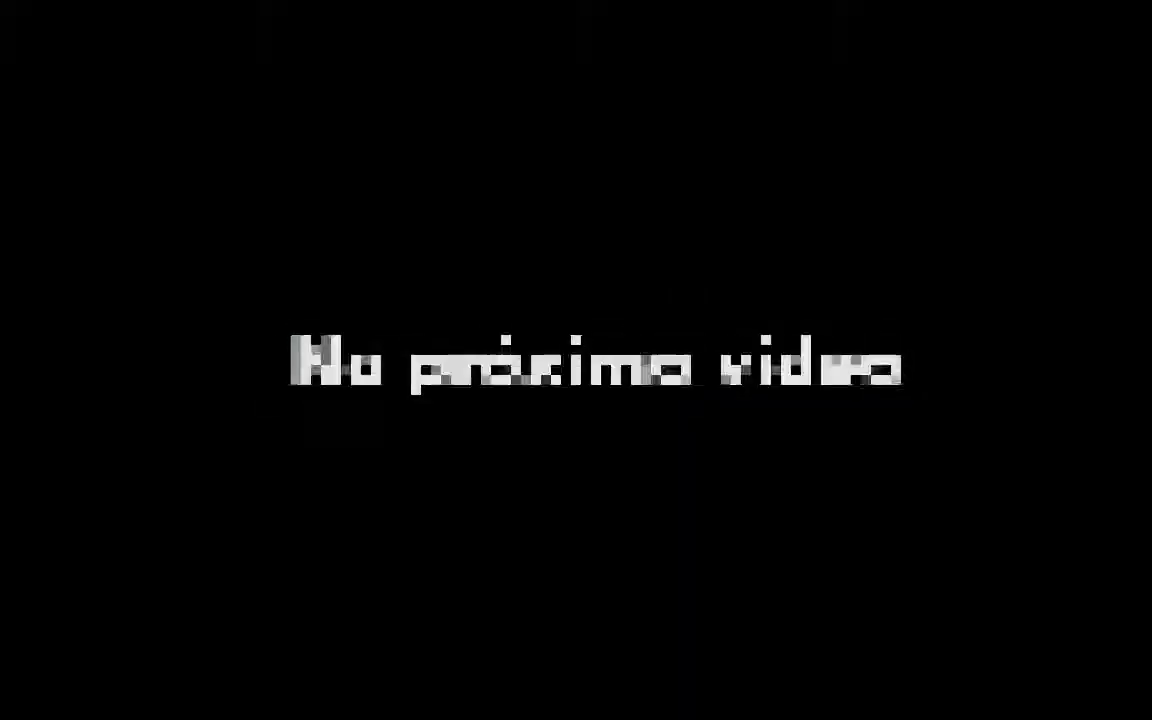